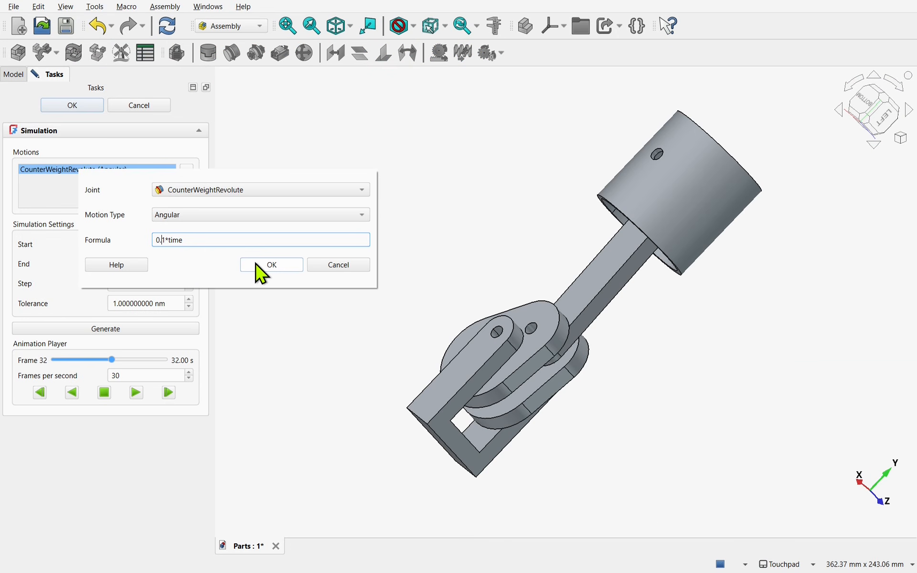
# Step: Generate and play the simulation with the CounterWeightRevolute angular motion set to the formula 0.1*time
pyautogui.click(256, 263)
pyautogui.click(115, 327)
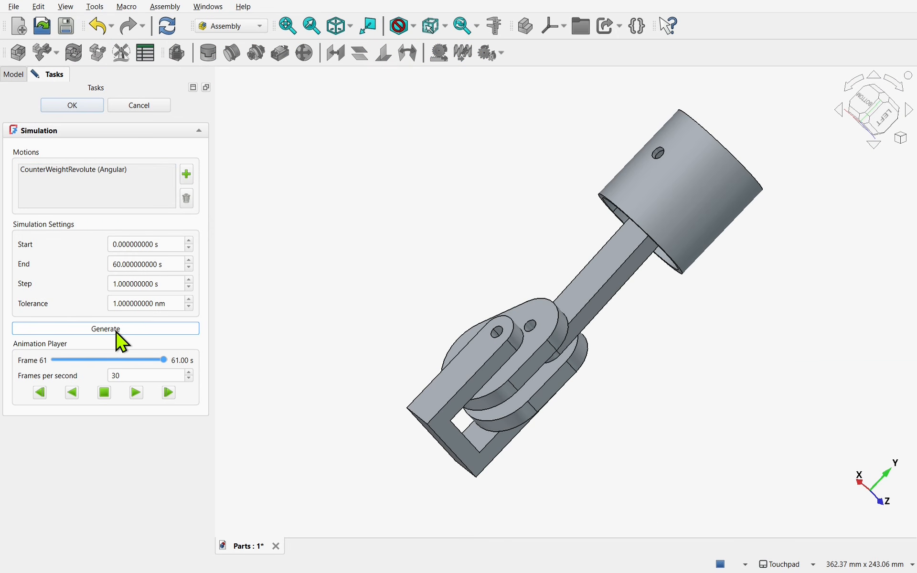
pyautogui.click(136, 394)
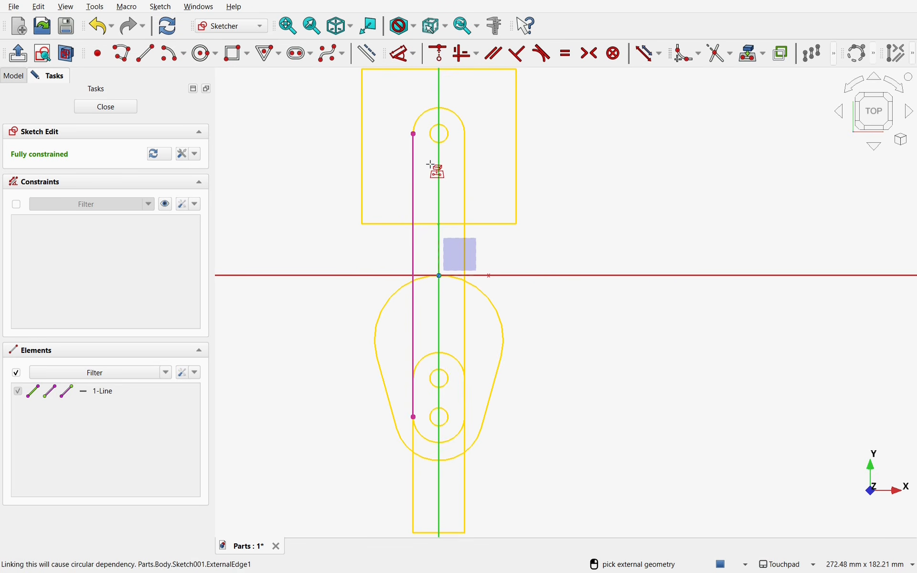
# Step: Project the link's remaining straight edge, end arcs and two pin holes into the sketch as external geometry, and close the sketch
pyautogui.click(466, 174)
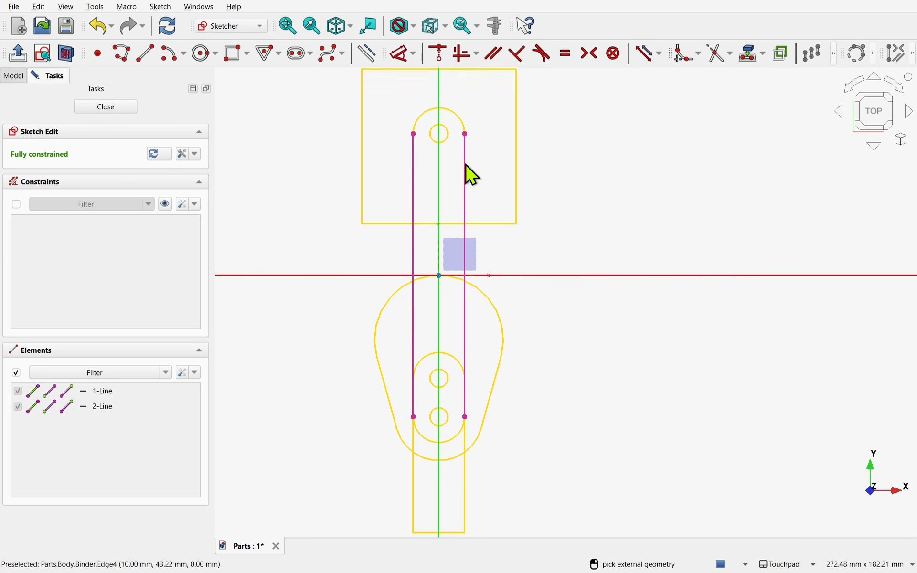
pyautogui.click(462, 121)
pyautogui.click(446, 139)
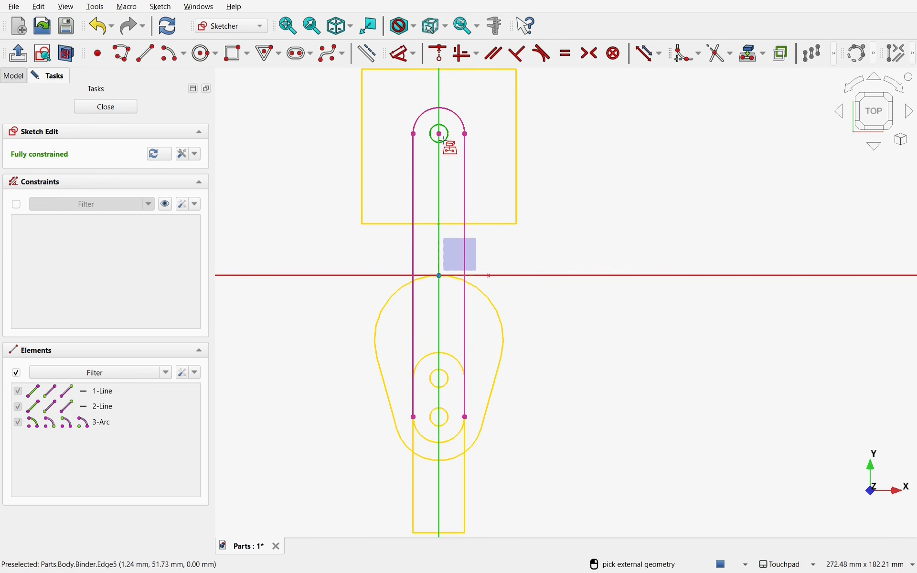
pyautogui.click(446, 424)
pyautogui.click(458, 436)
pyautogui.click(105, 106)
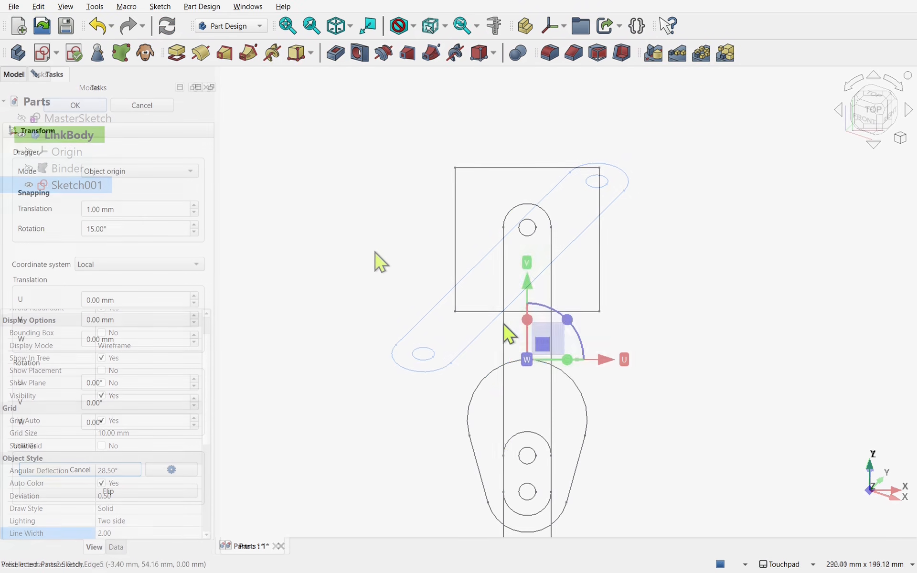
pyautogui.moveTo(526, 317); pyautogui.dragTo(537, 242)
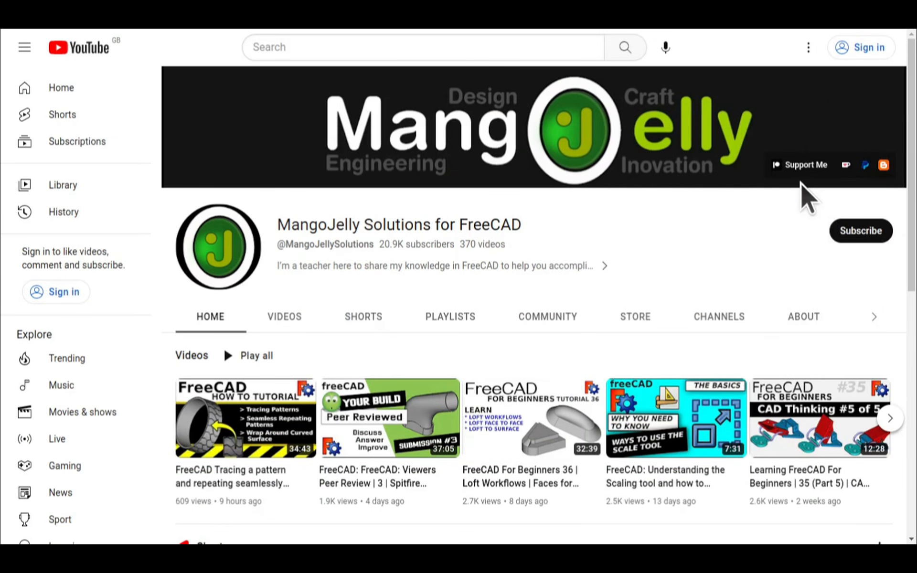
# Step: Switch to YouTube and look through the About description of the MangoJelly Solutions for FreeCAD channel
pyautogui.click(801, 318)
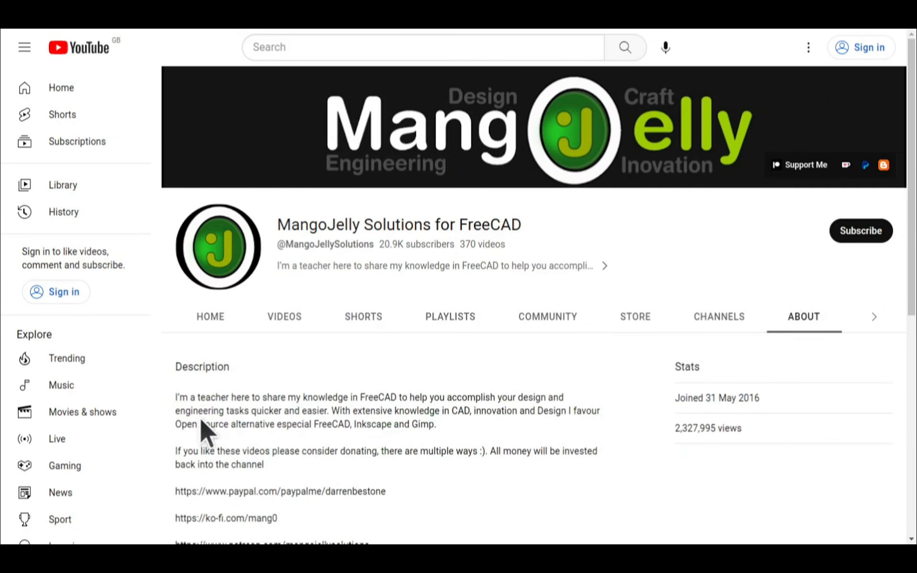
pyautogui.scroll(-3, 201, 425)
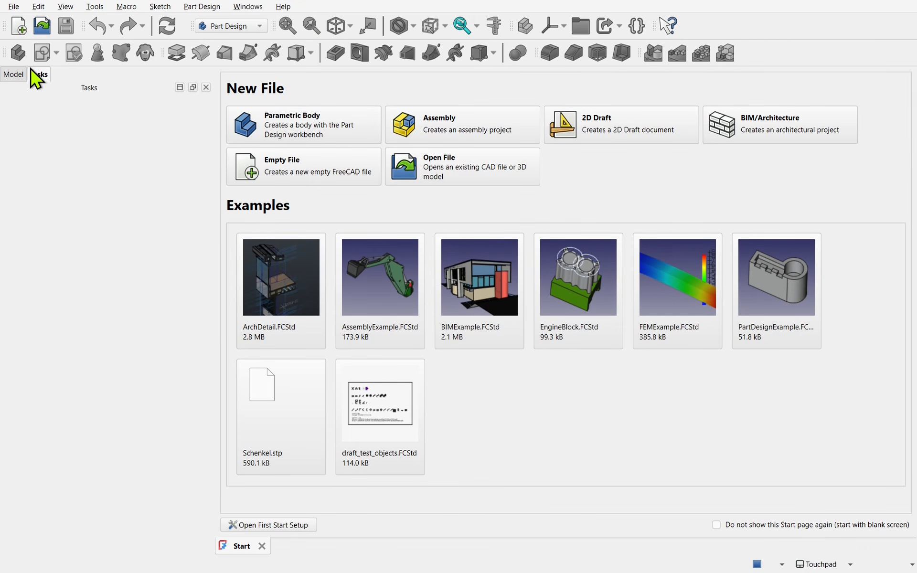
# Step: Create a new empty FreeCAD document and start a standalone sketch on the XY-plane in the Sketcher workbench
pyautogui.click(20, 32)
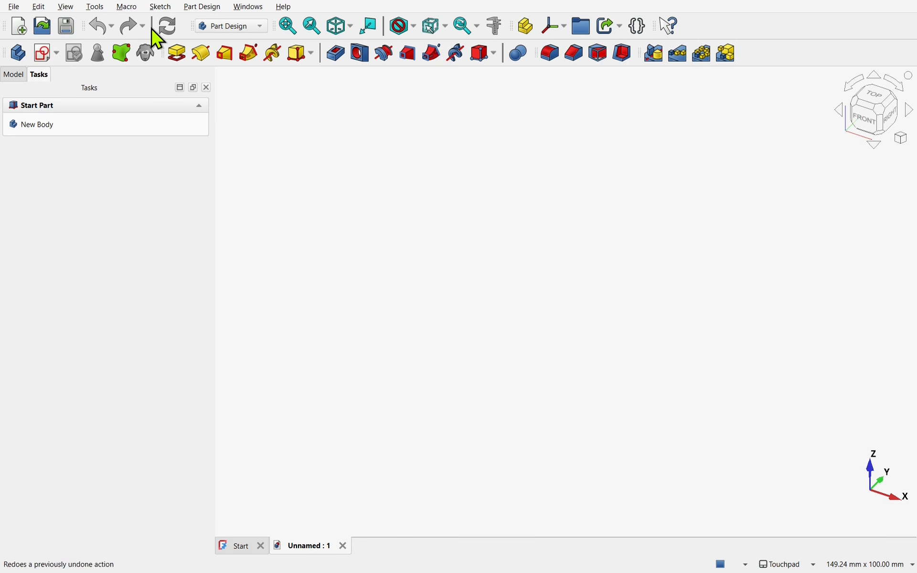
pyautogui.click(247, 36)
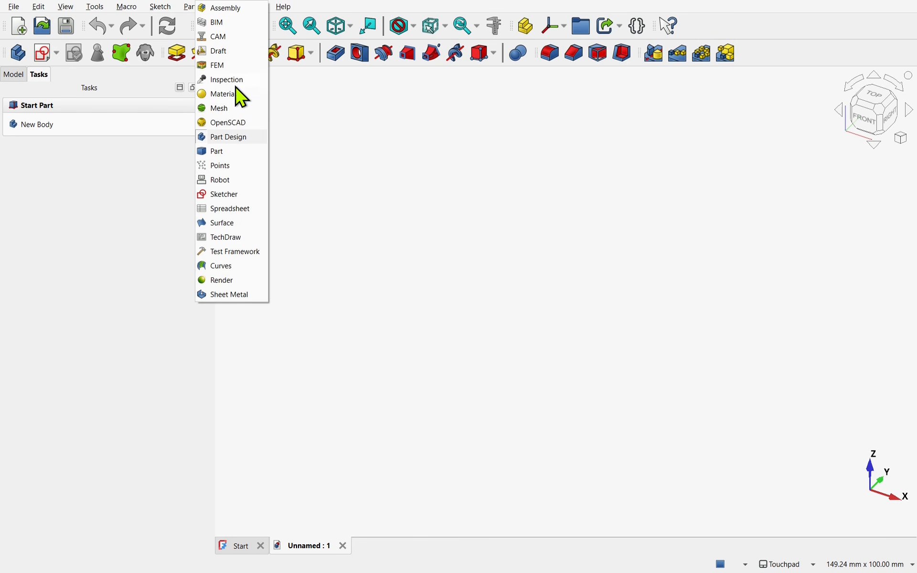
pyautogui.click(228, 196)
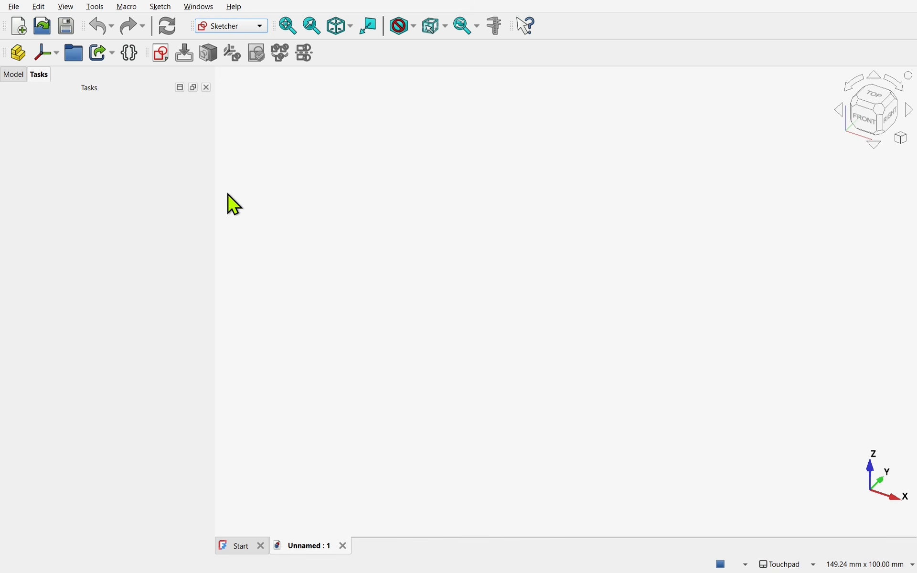
pyautogui.click(160, 55)
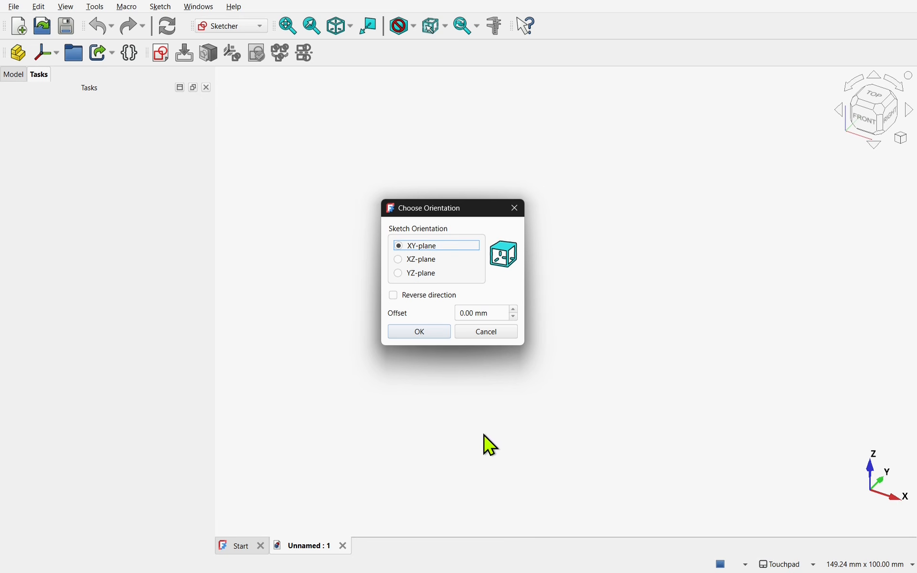
pyautogui.click(413, 333)
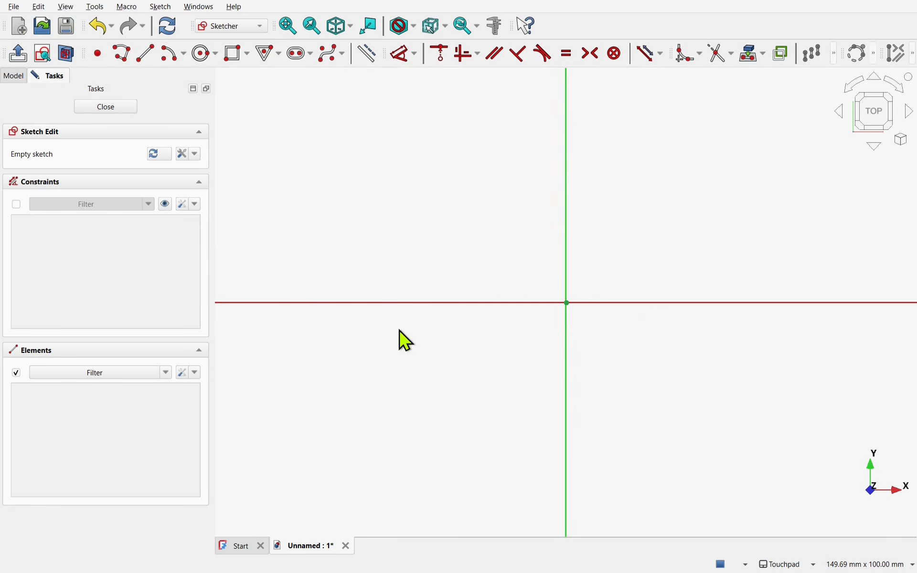
# Step: Examine the new sketch's entry in the model tree and its grid, snapping and auto constraint settings
pyautogui.click(11, 81)
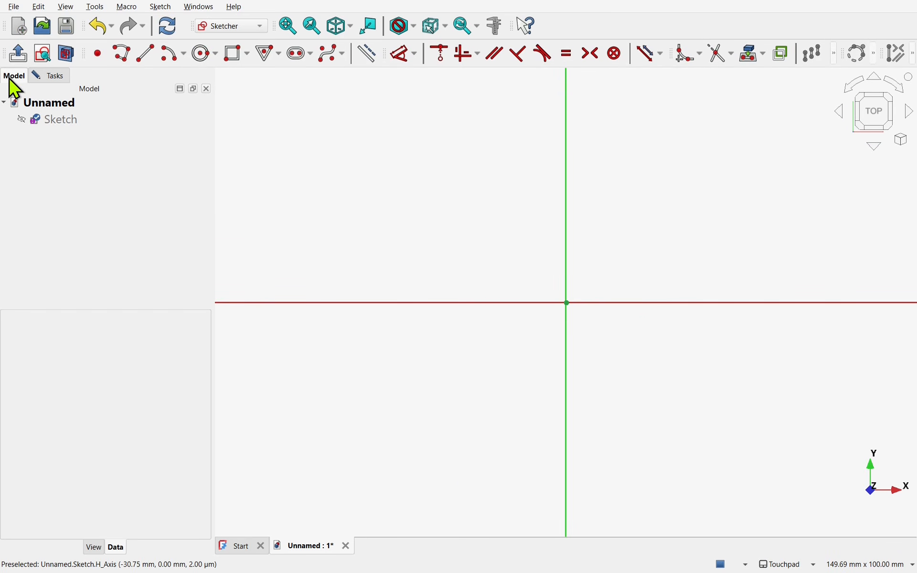
pyautogui.click(62, 121)
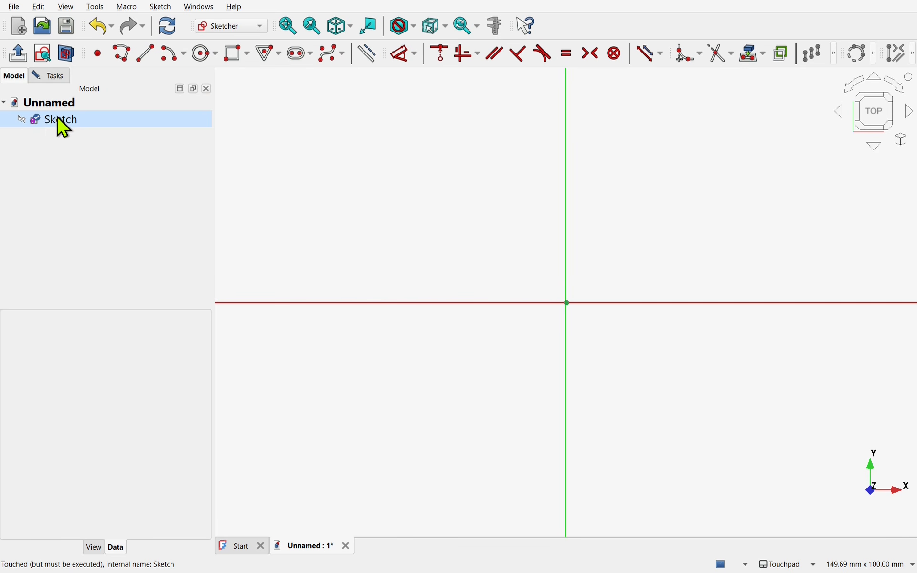
pyautogui.click(54, 77)
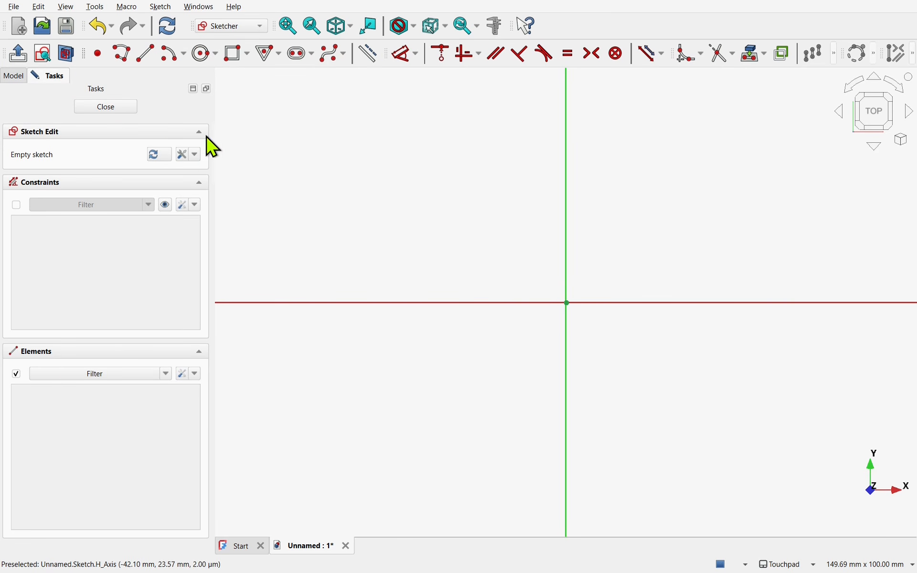
pyautogui.click(196, 157)
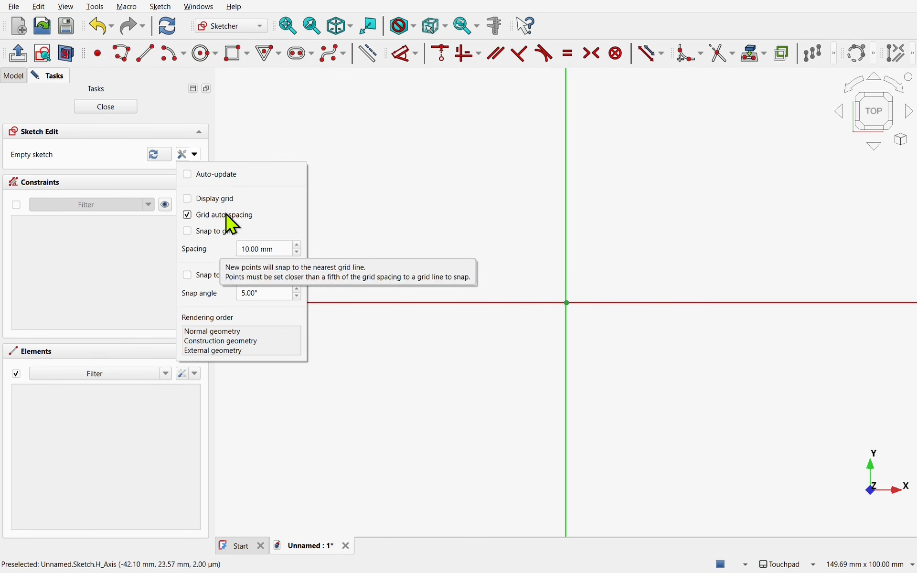
pyautogui.click(196, 155)
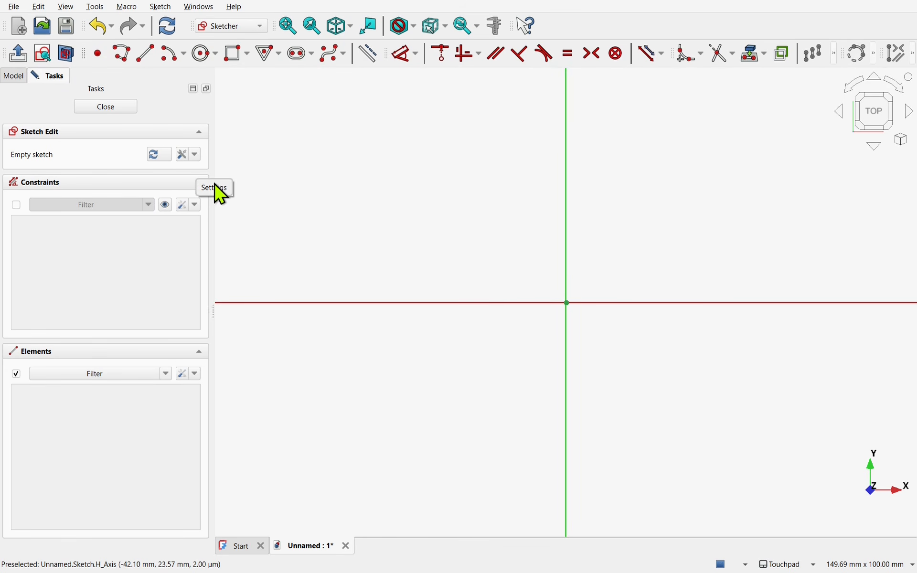
pyautogui.click(197, 206)
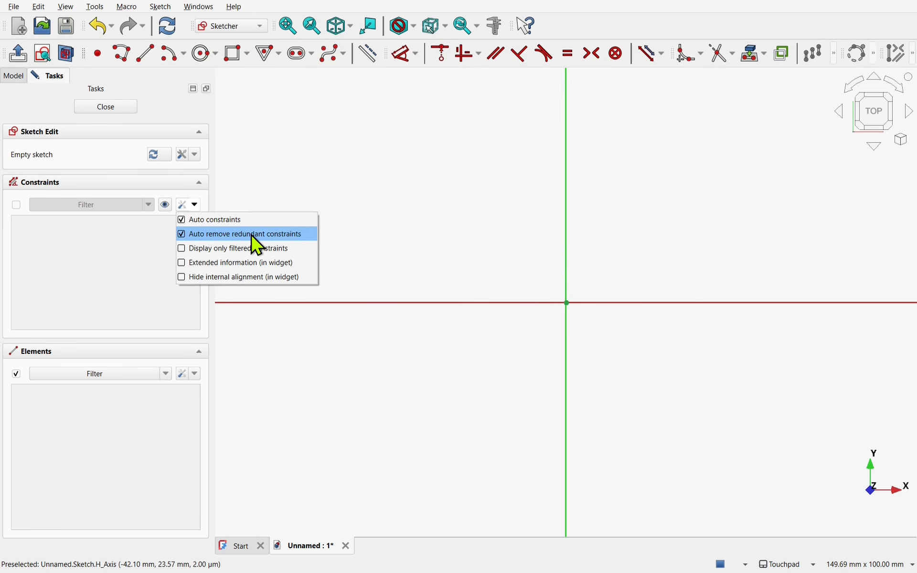
pyautogui.click(358, 147)
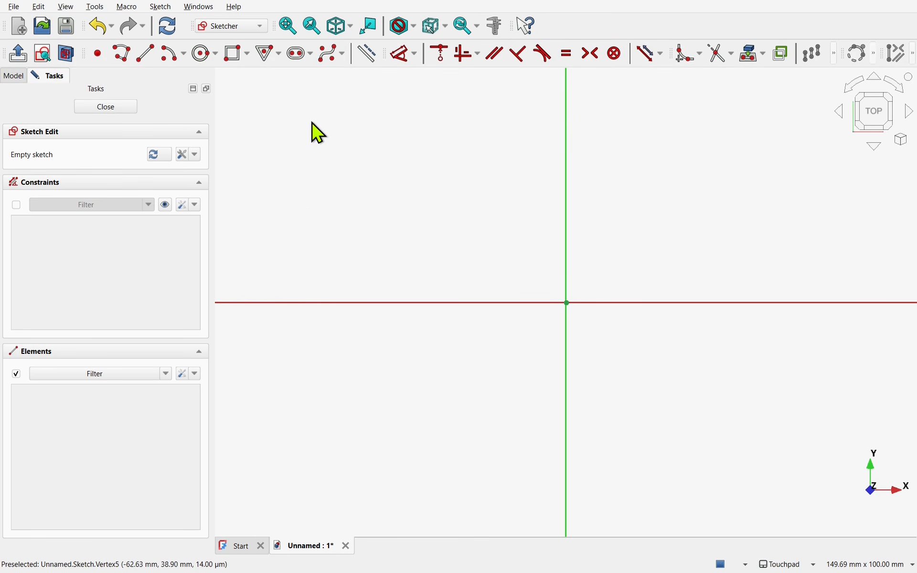
# Step: Sketch a vertical slot beside the vertical axis, about 59 mm between arc centres with an end radius of about 7 mm
pyautogui.click(296, 60)
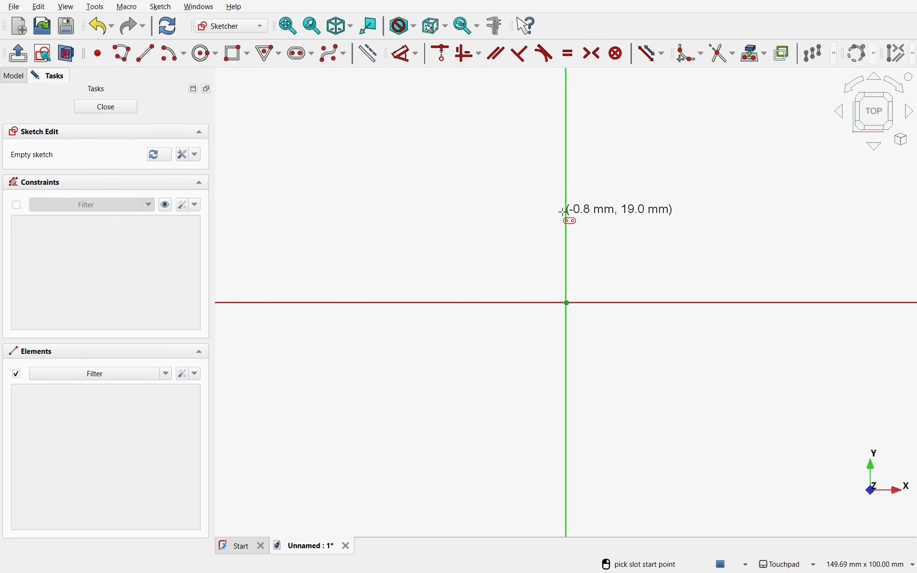
pyautogui.click(410, 143)
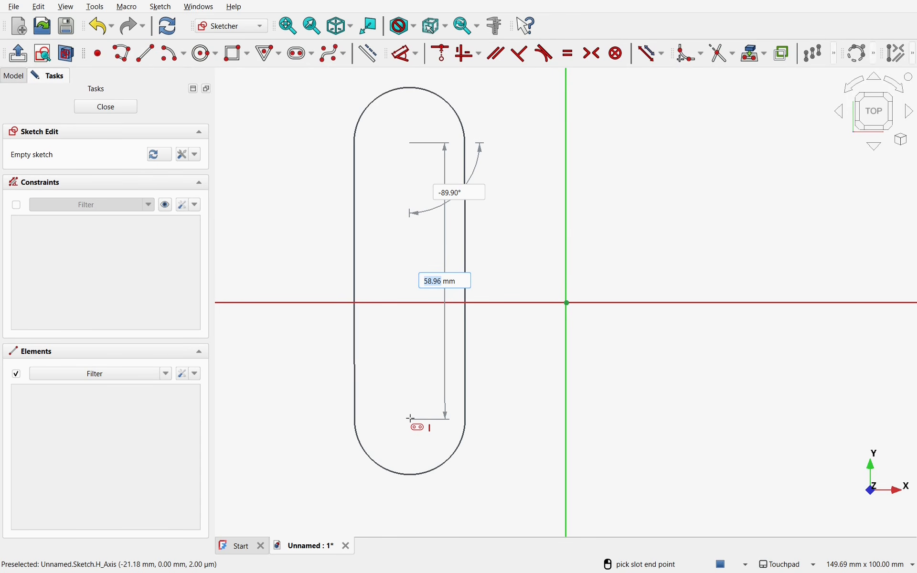
pyautogui.click(410, 419)
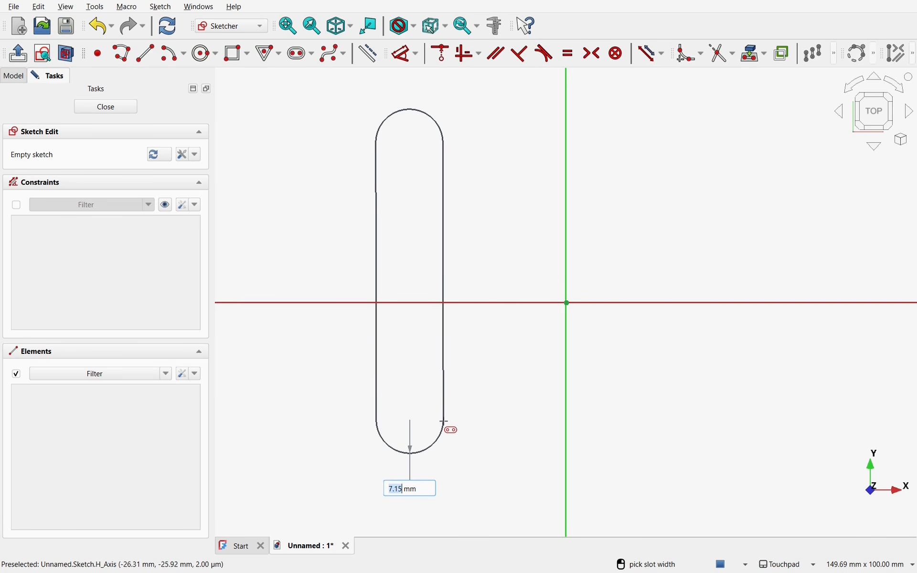
pyautogui.click(443, 422)
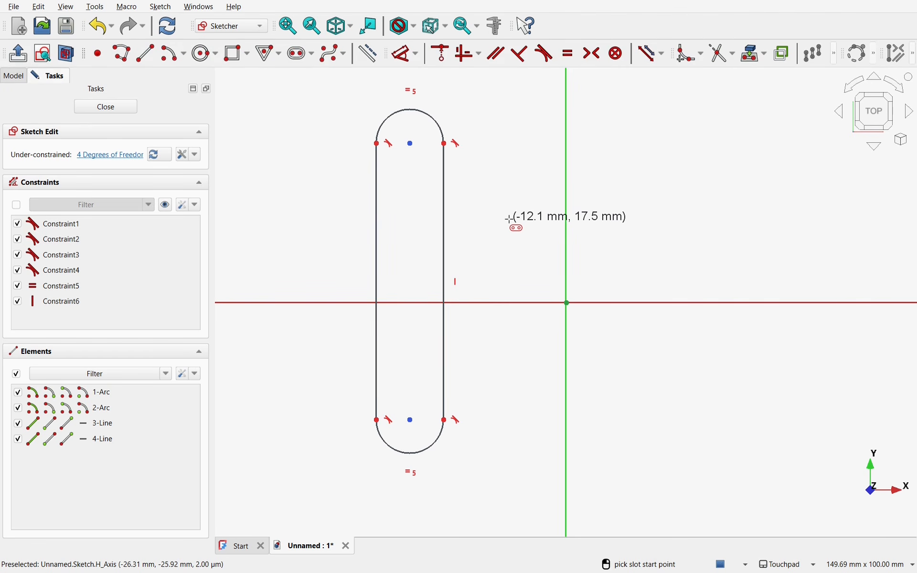
pyautogui.press('Escape')
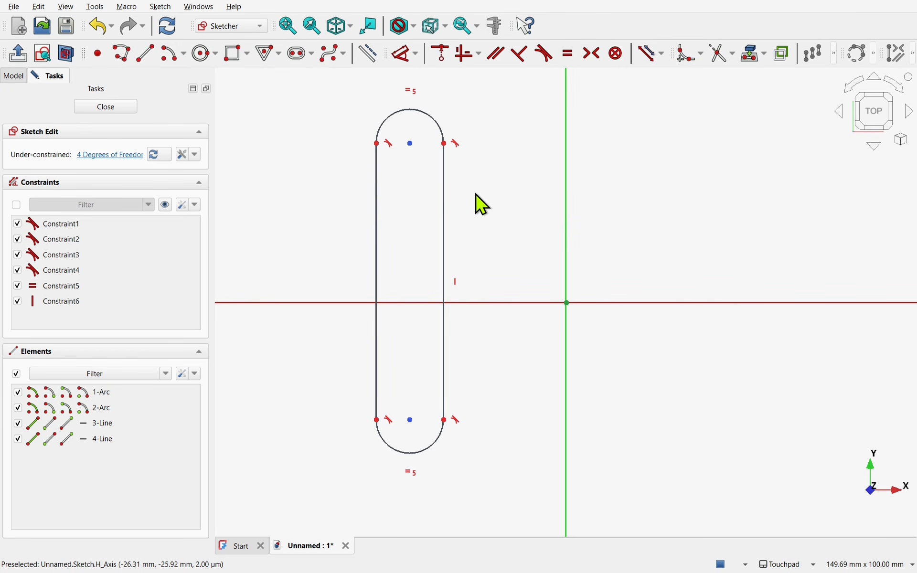
# Step: Dimension the vertical distance between the slot's two arc centres as 110 mm
pyautogui.click(402, 61)
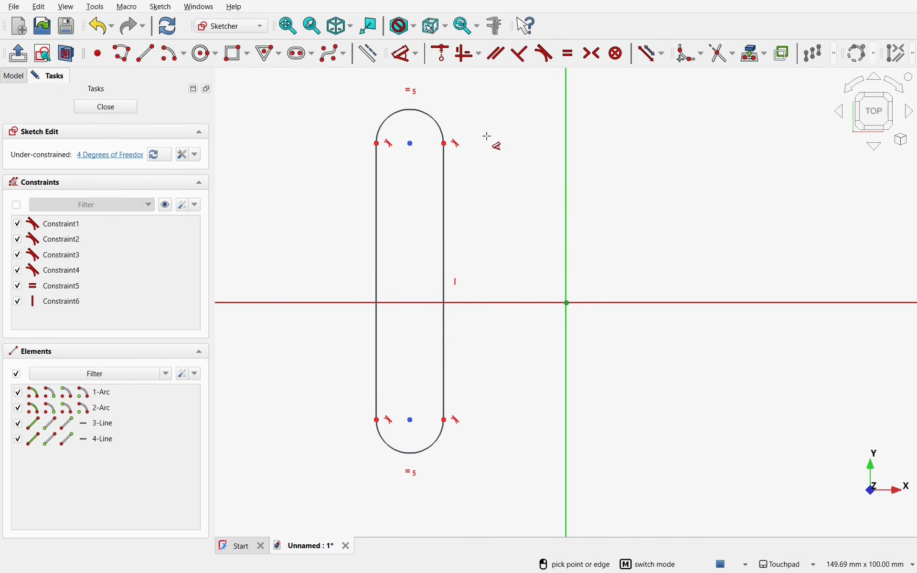
pyautogui.click(409, 143)
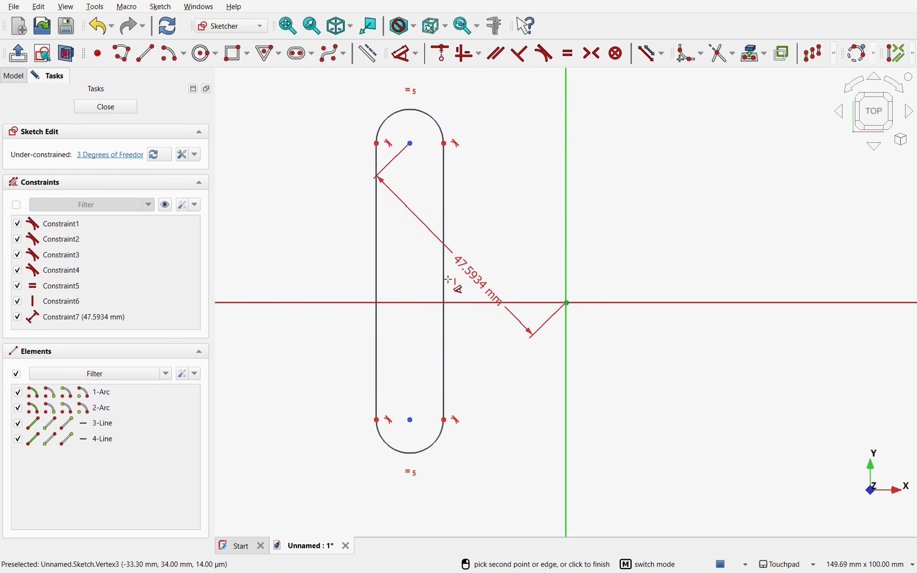
pyautogui.click(410, 420)
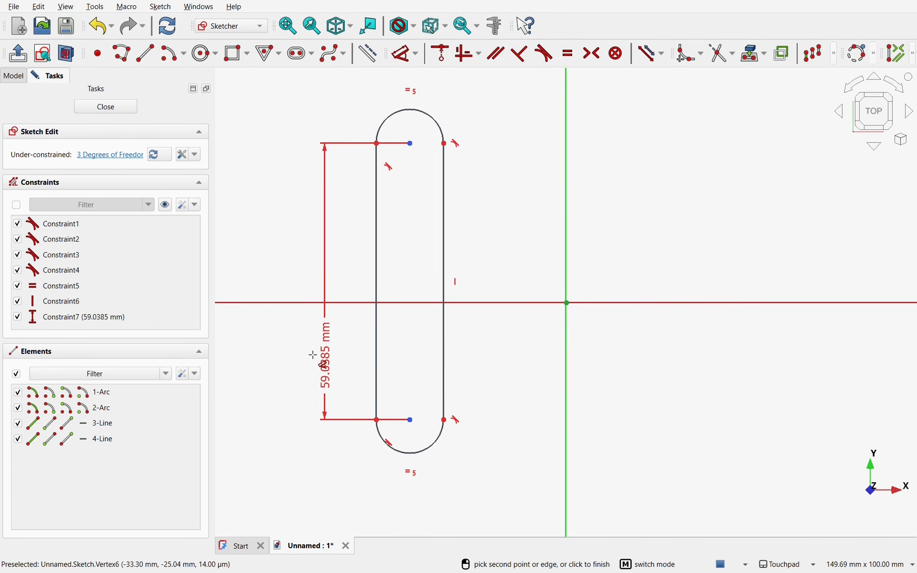
pyautogui.click(313, 355)
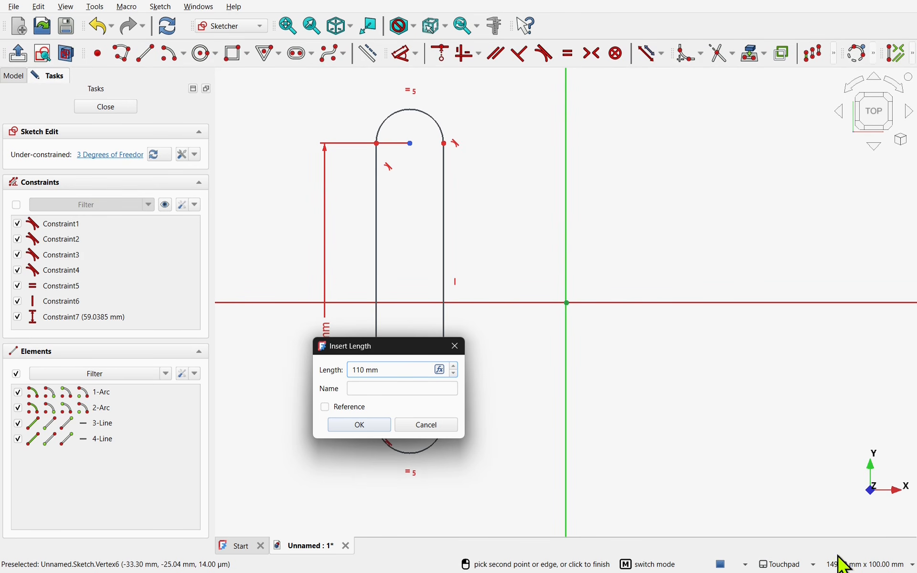
pyautogui.click(360, 426)
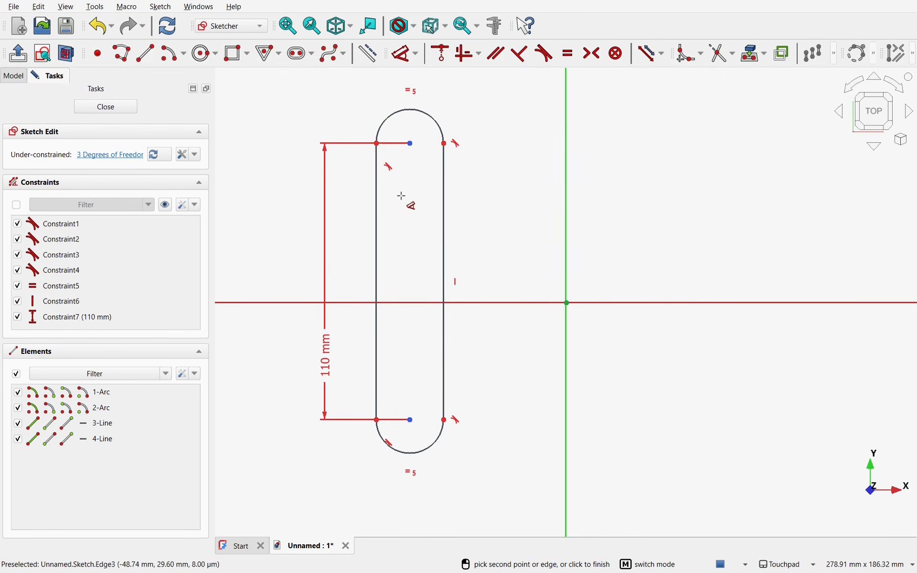
# Step: Draw a circle inside each rounded end of the slot, centred on the arc centres
pyautogui.scroll(-2, 401, 195)
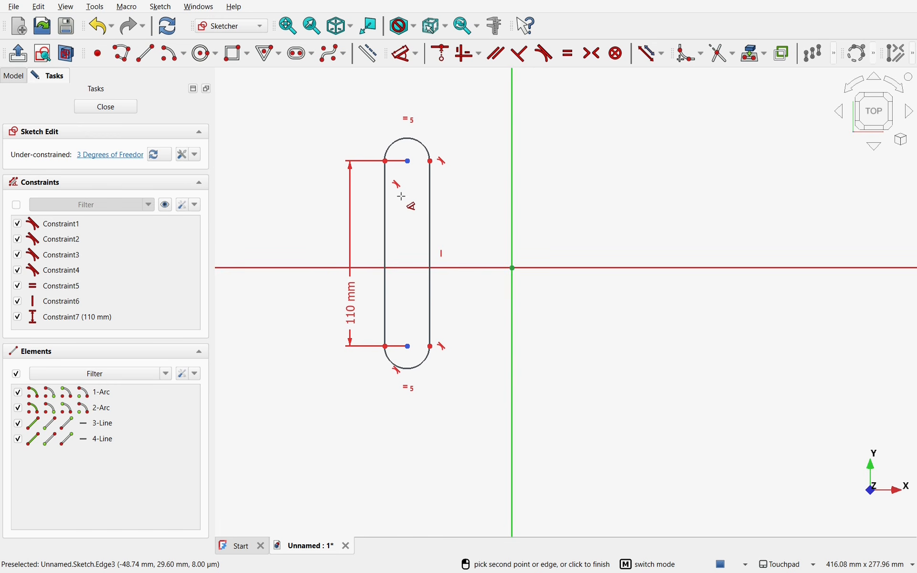
pyautogui.scroll(3, 401, 196)
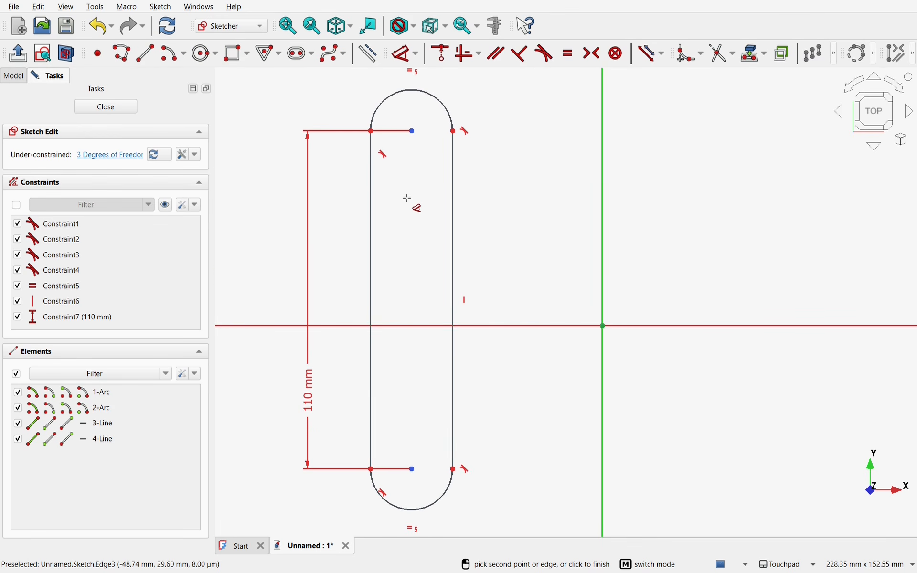
pyautogui.click(202, 61)
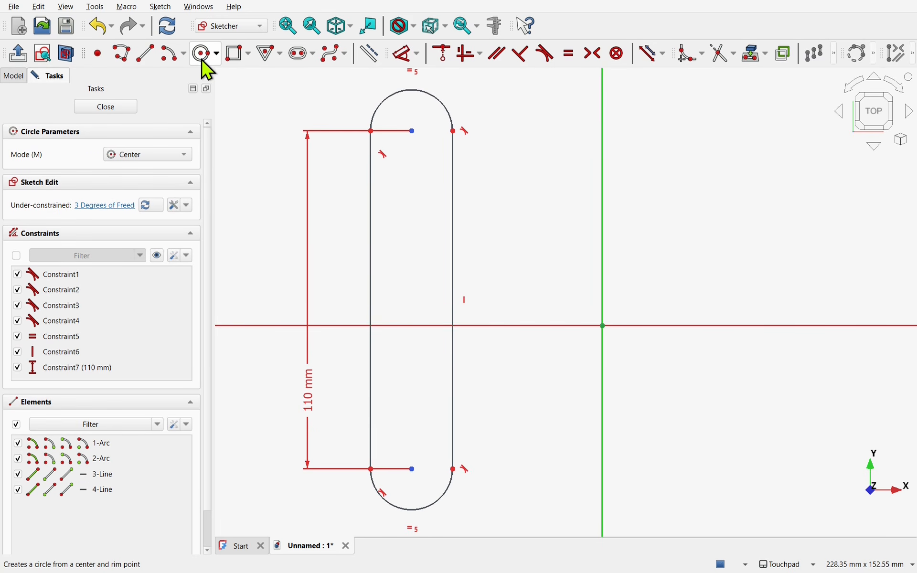
pyautogui.click(412, 130)
pyautogui.click(428, 149)
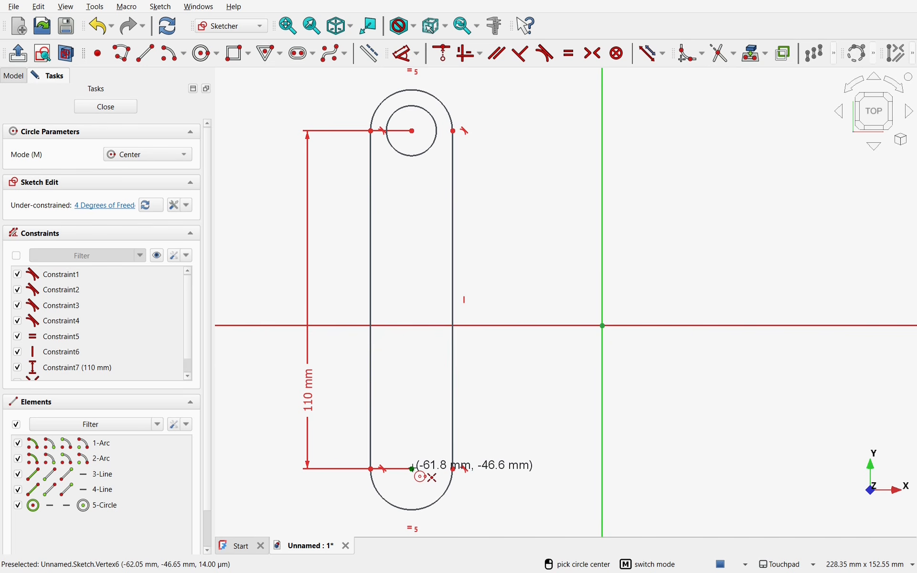
pyautogui.click(412, 469)
pyautogui.click(435, 487)
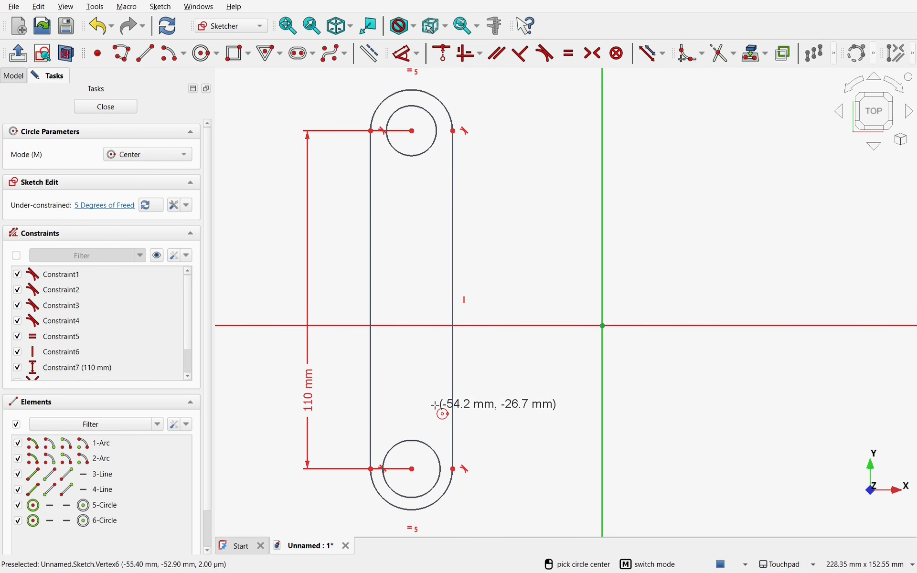
# Step: Constrain the upper circle's centre to coincide with the centre of the slot's upper arc
pyautogui.press('Escape')
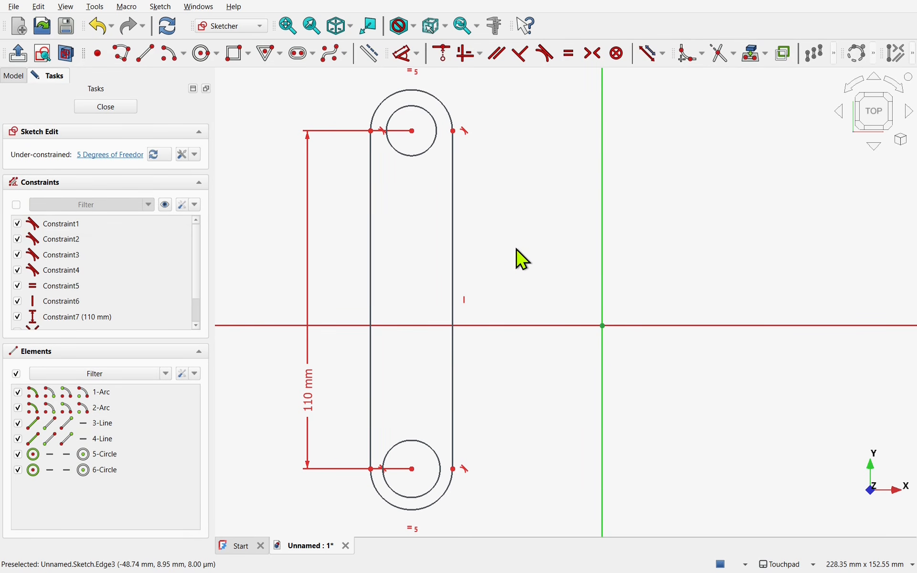
pyautogui.moveTo(414, 133); pyautogui.dragTo(432, 149)
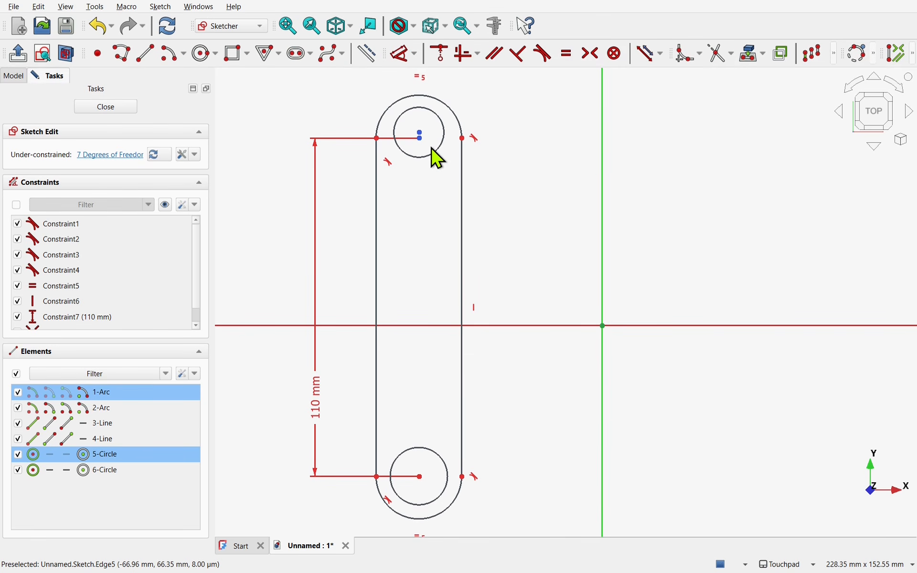
pyautogui.click(440, 54)
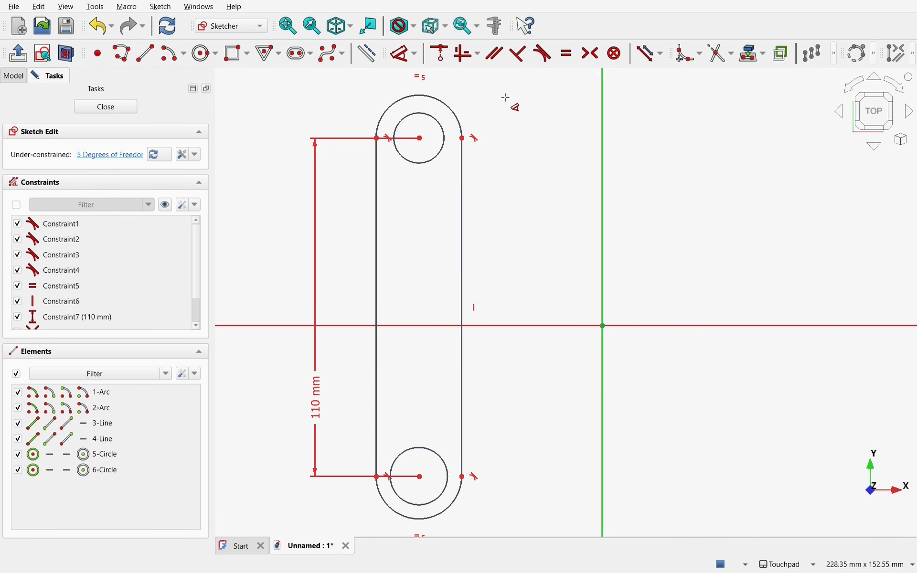
# Step: Dimension the radius of the slot's upper end arc as 10 mm
pyautogui.click(455, 110)
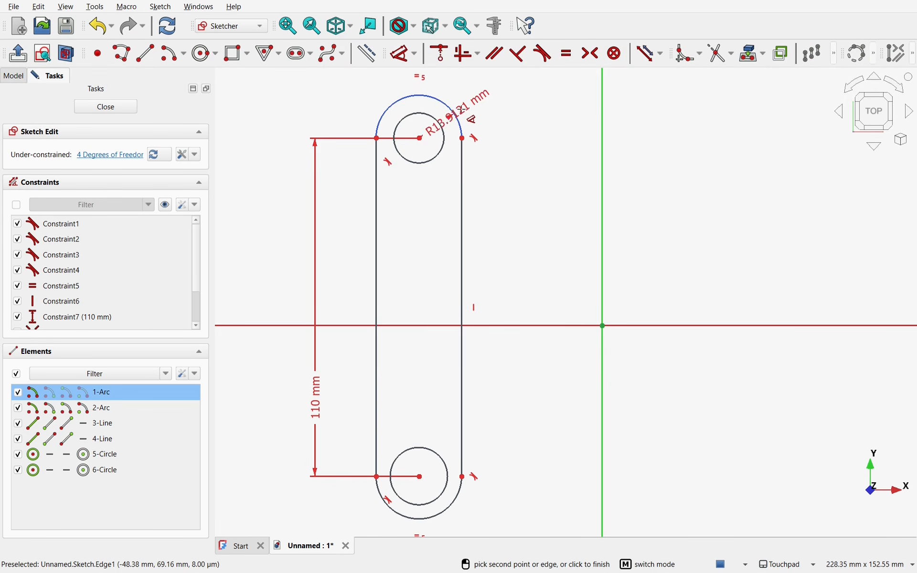
pyautogui.click(543, 114)
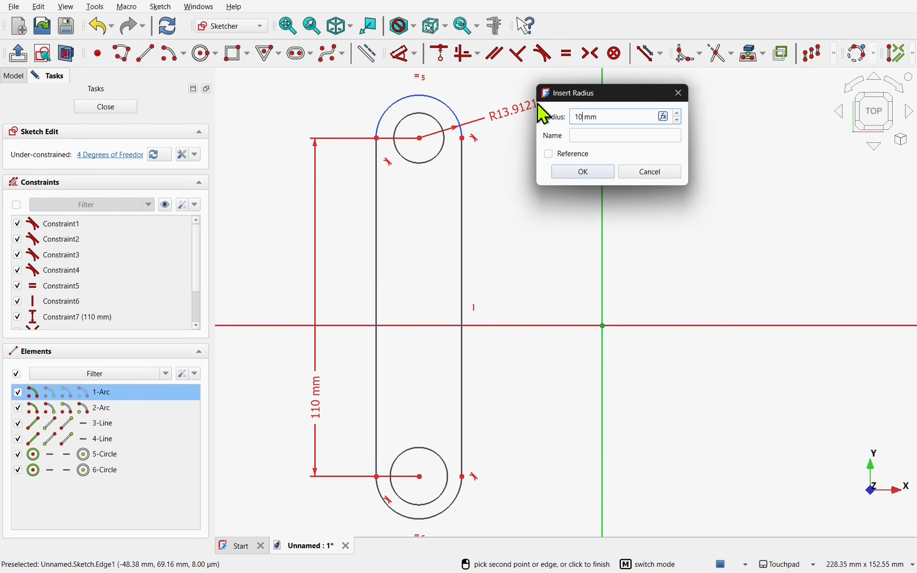
pyautogui.press('Return')
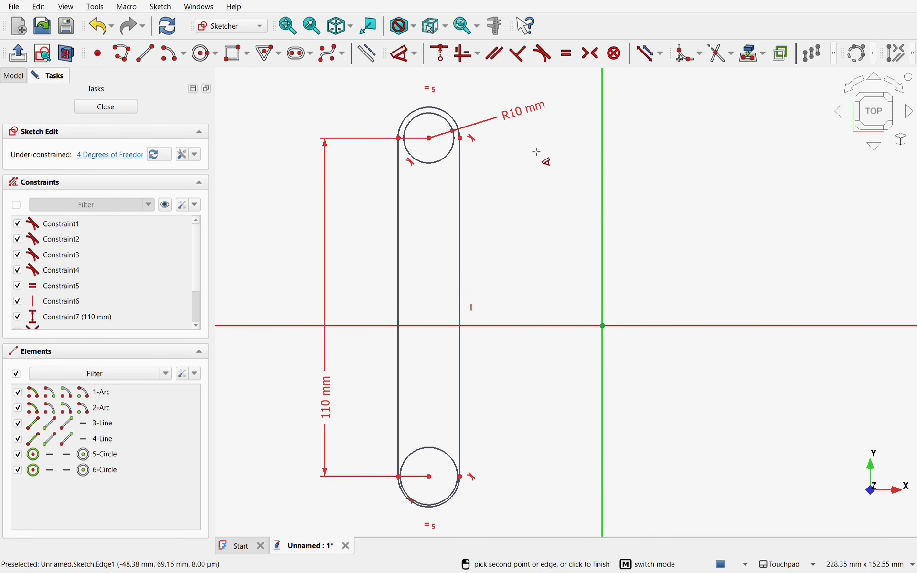
# Step: Dimension the diameter of the circle in the slot's upper end as 7 mm
pyautogui.click(439, 158)
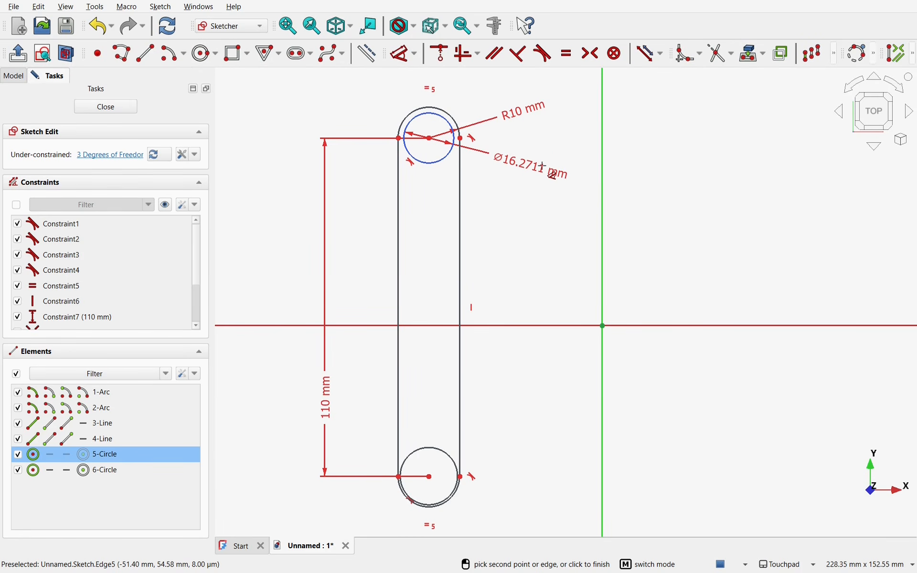
pyautogui.click(543, 166)
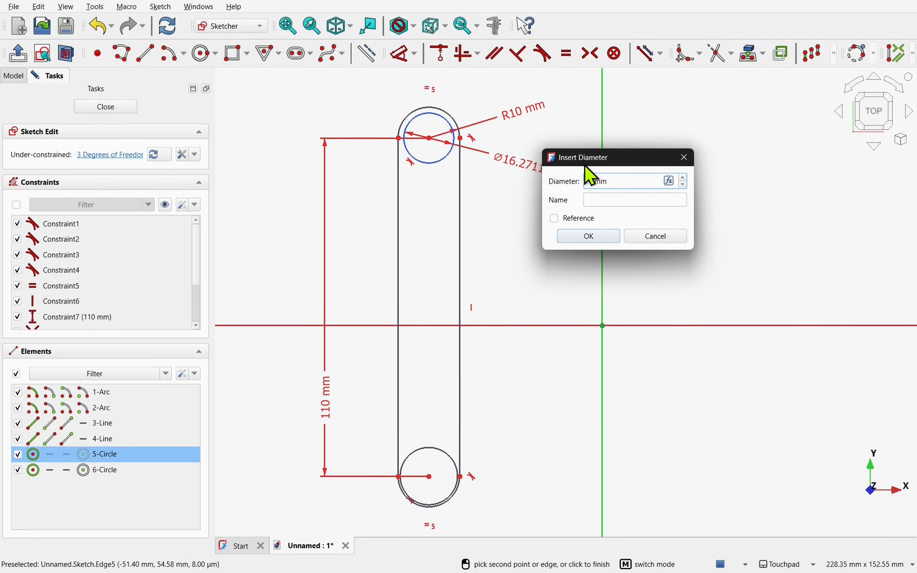
pyautogui.click(597, 239)
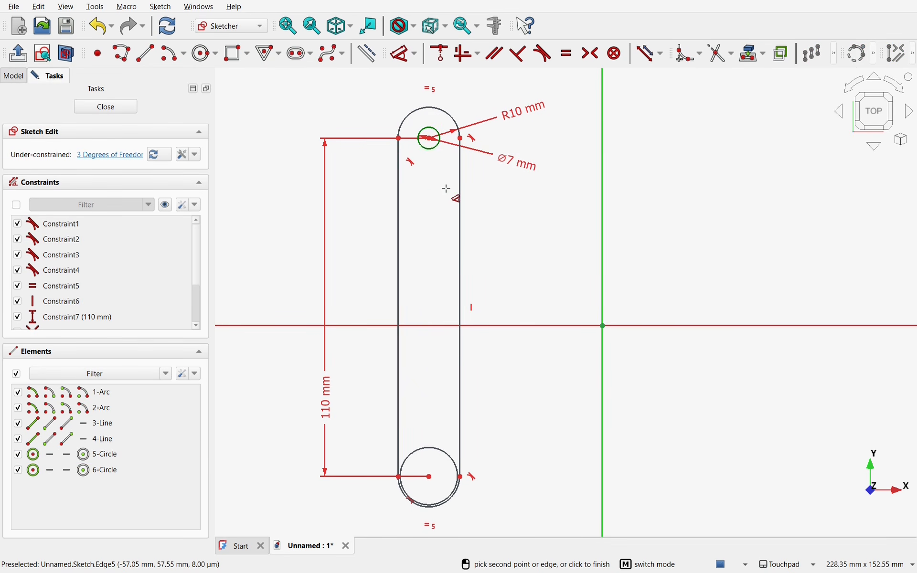
pyautogui.press('Escape')
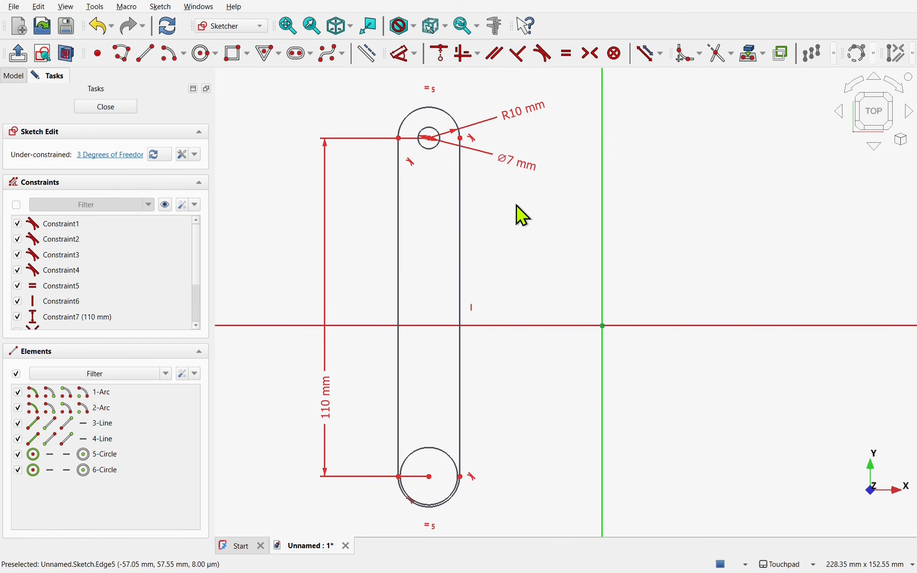
# Step: Apply an equal constraint between the circles in the slot's lower and upper ends
pyautogui.click(431, 450)
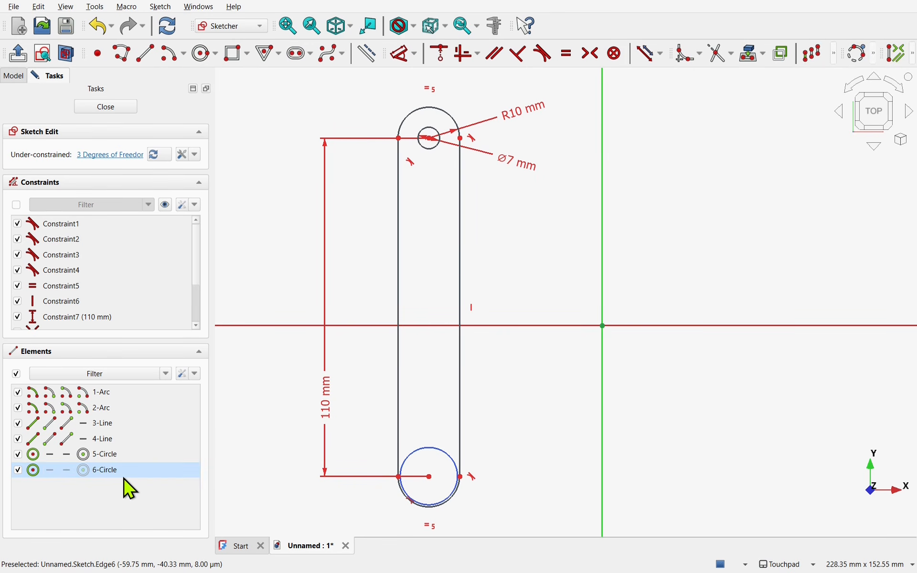
pyautogui.click(431, 149)
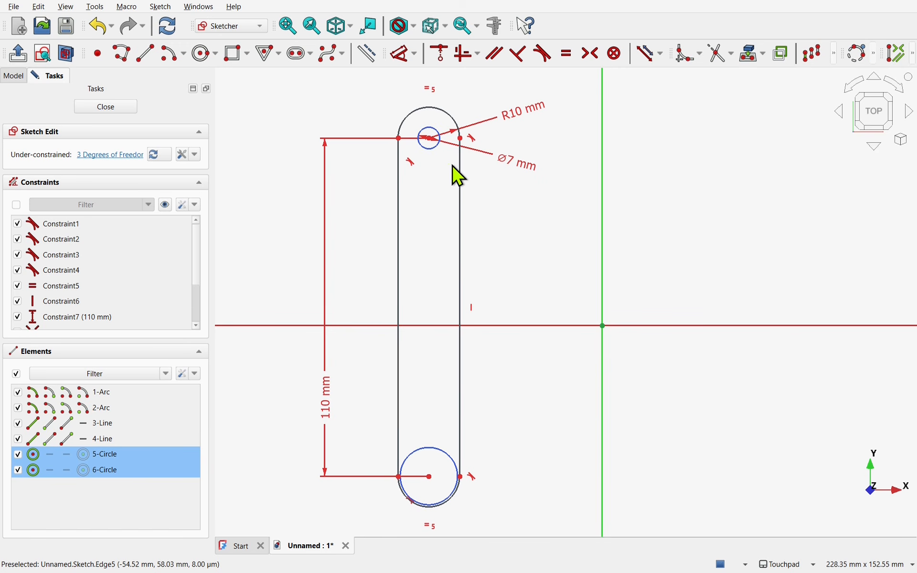
pyautogui.click(462, 178)
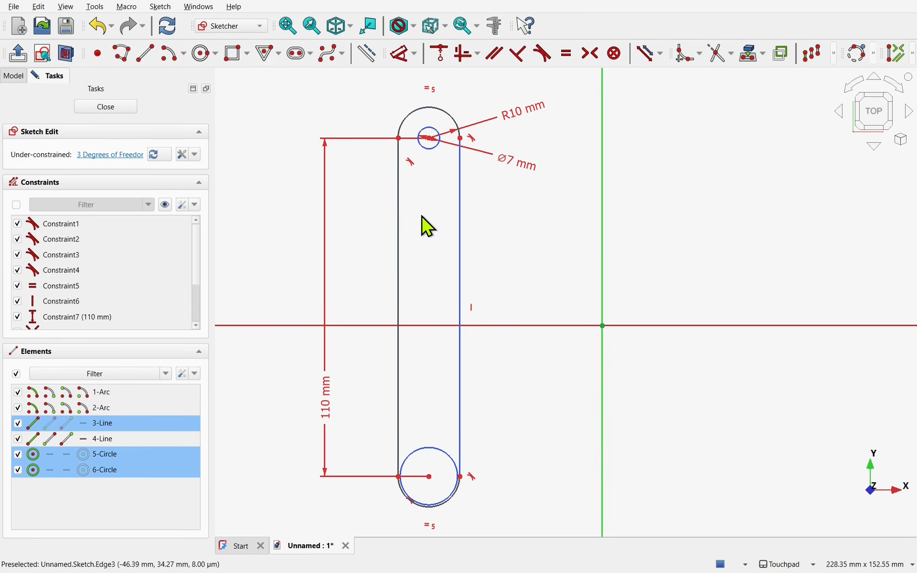
pyautogui.click(466, 243)
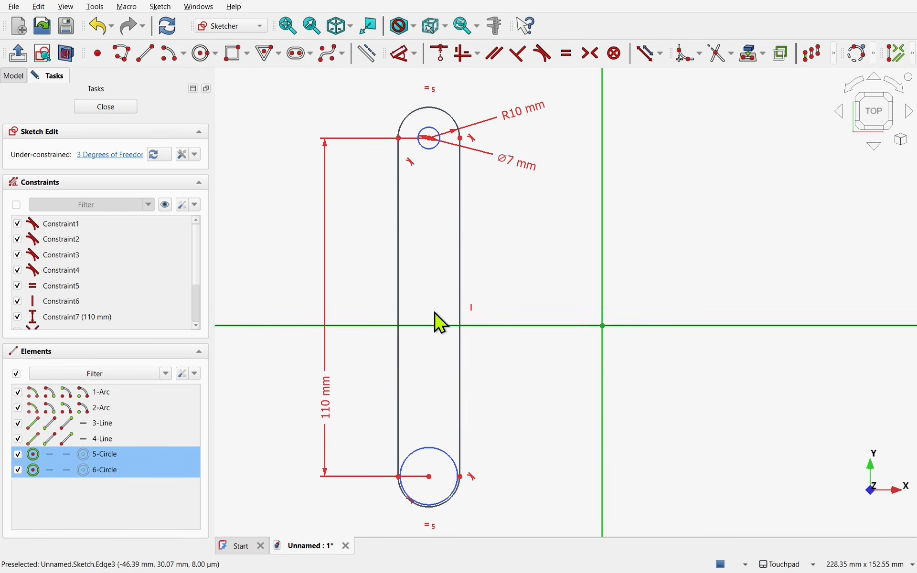
pyautogui.click(567, 54)
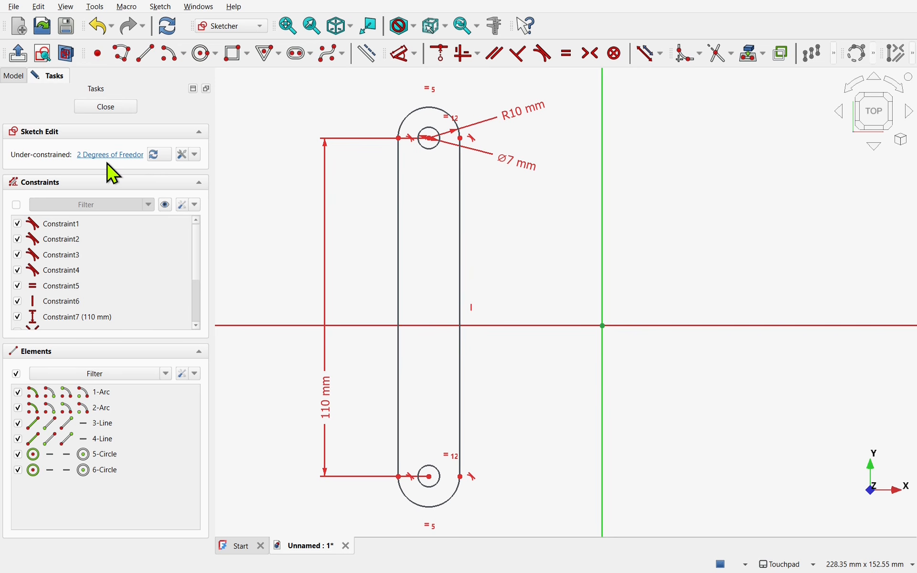
# Step: Check the link's remaining degrees of freedom by highlighting its under-constrained elements and moving the whole profile around
pyautogui.moveTo(460, 218)
pyautogui.mouseDown()
pyautogui.moveTo(522, 225)
pyautogui.moveTo(432, 199)
pyautogui.moveTo(527, 306)
pyautogui.moveTo(375, 168)
pyautogui.moveTo(415, 198)
pyautogui.moveTo(413, 190)
pyautogui.mouseUp()
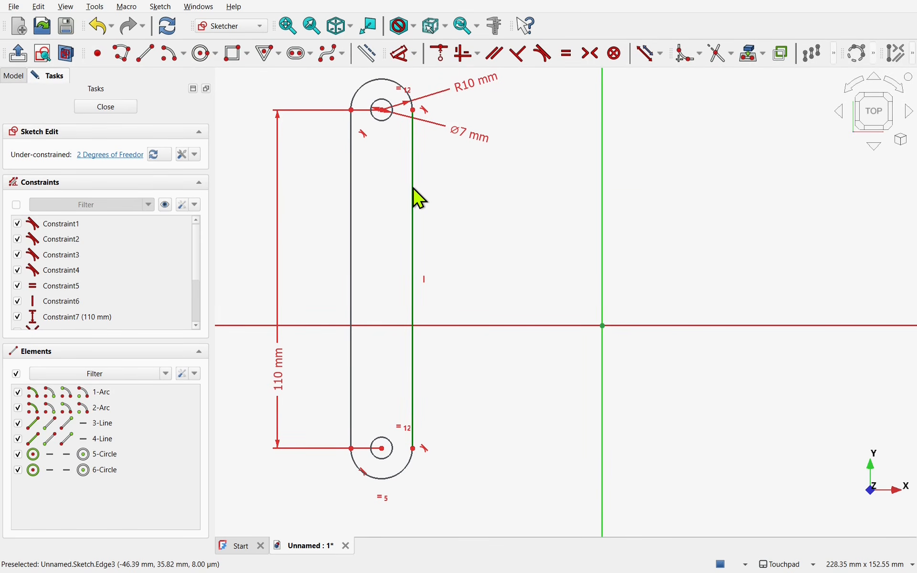
pyautogui.click(114, 156)
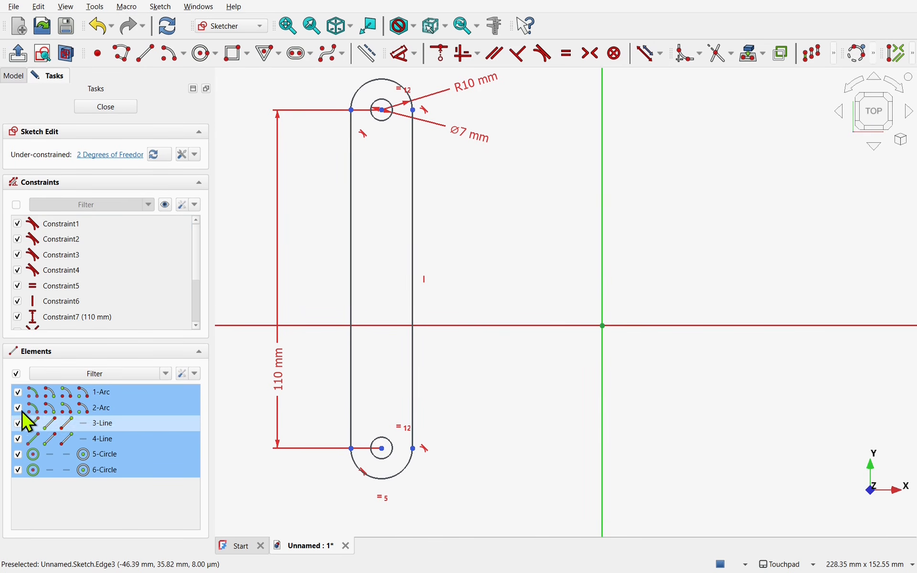
pyautogui.click(335, 233)
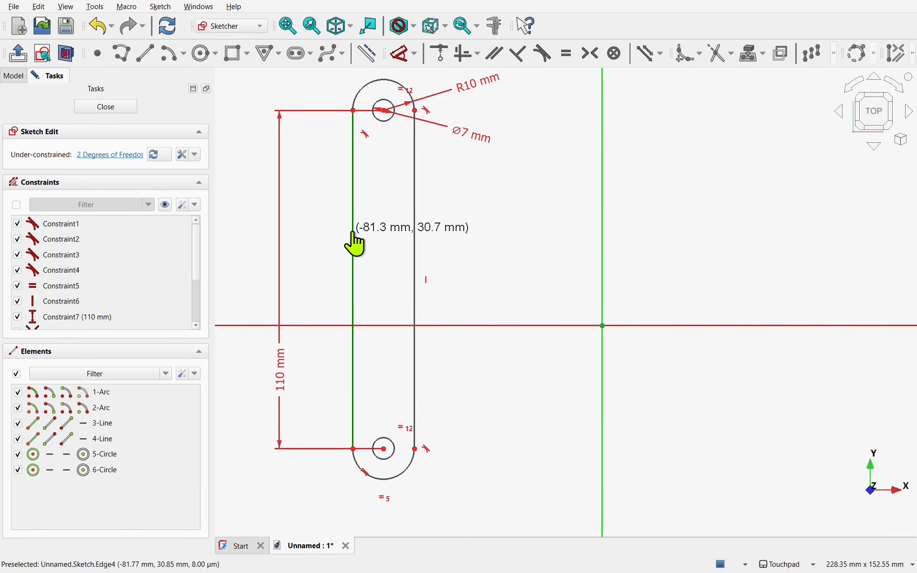
pyautogui.moveTo(352, 244)
pyautogui.mouseDown()
pyautogui.moveTo(415, 302)
pyautogui.moveTo(382, 244)
pyautogui.moveTo(361, 256)
pyautogui.mouseUp()
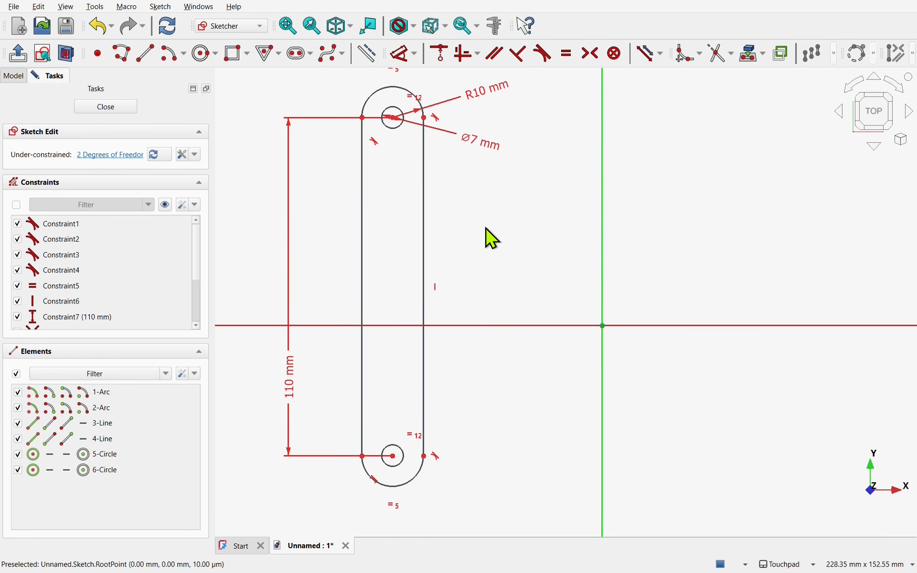
# Step: Constrain the slot's upper and lower arc centres symmetrically about the sketch origin
pyautogui.click(393, 119)
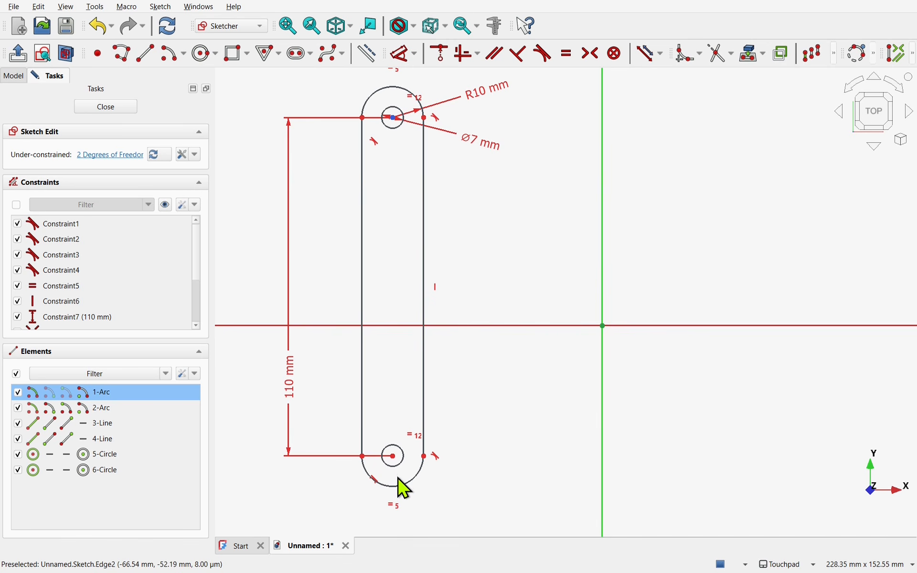
pyautogui.click(394, 457)
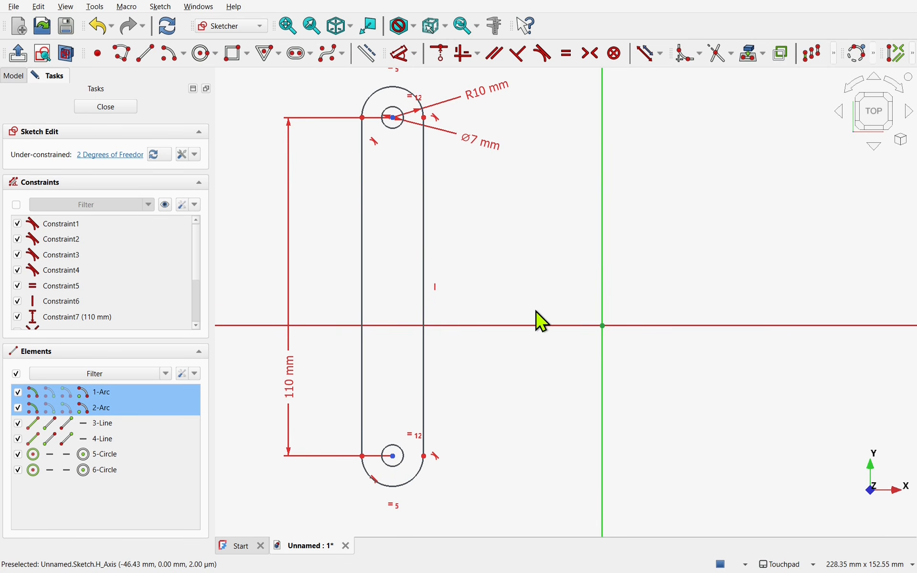
pyautogui.click(603, 327)
pyautogui.click(594, 62)
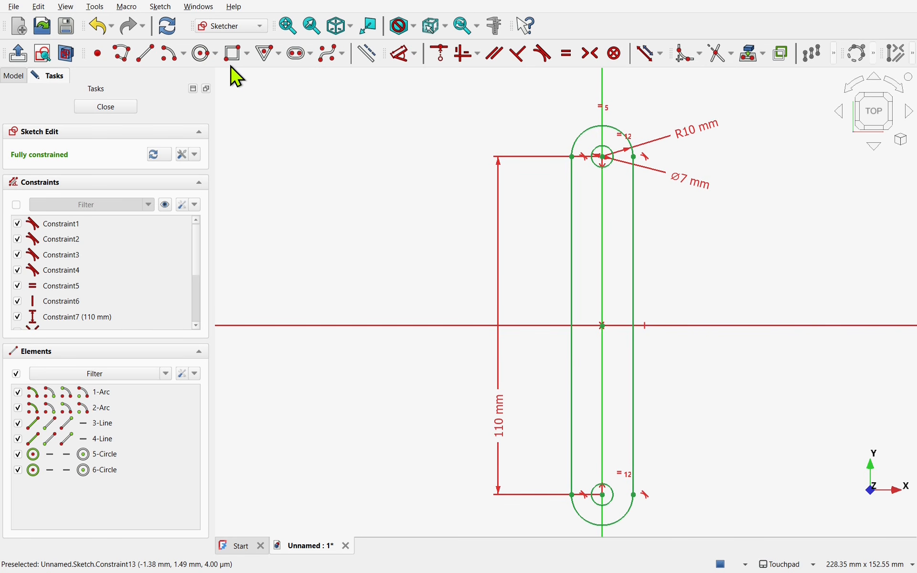
# Step: Sketch a rectangle beside the link, away from both axes, with a width of 60 mm and a height of about 48 mm
pyautogui.click(237, 54)
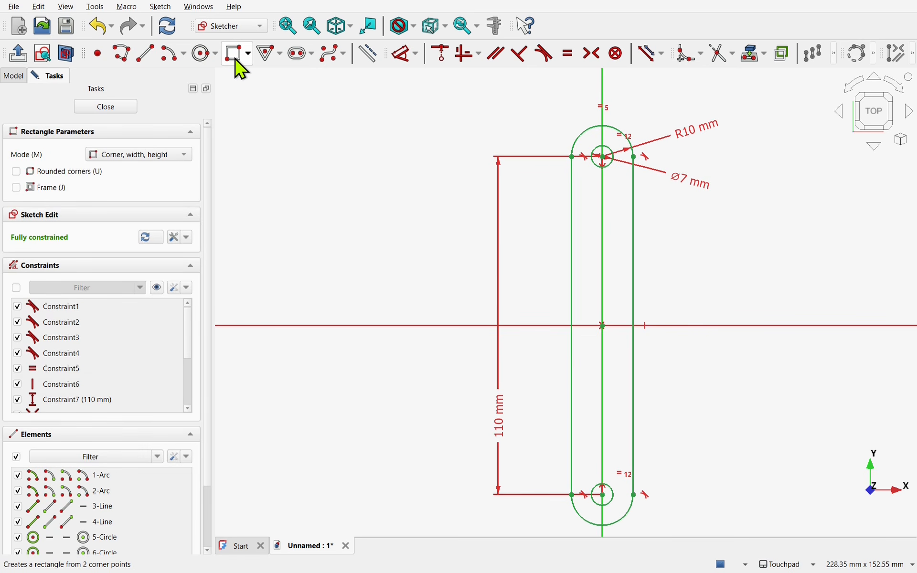
pyautogui.click(290, 135)
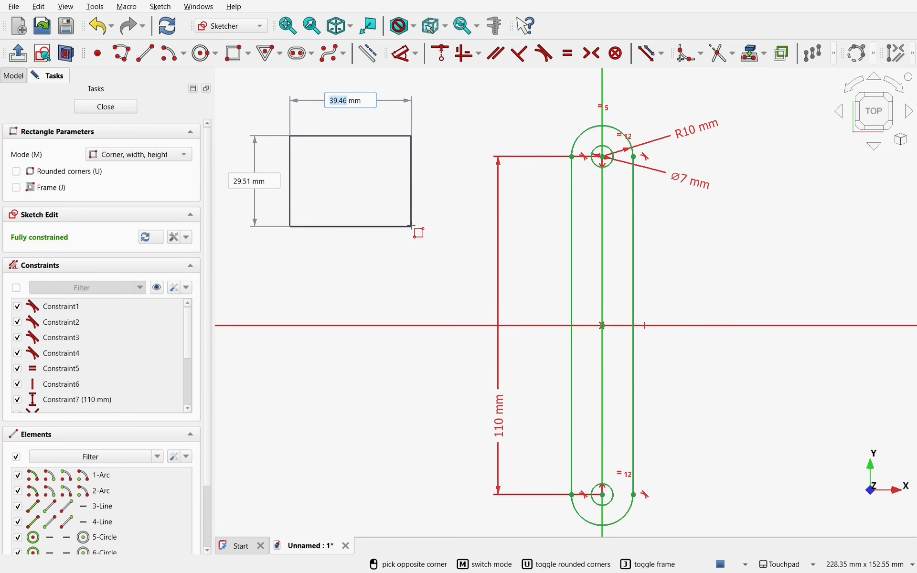
pyautogui.write('60')
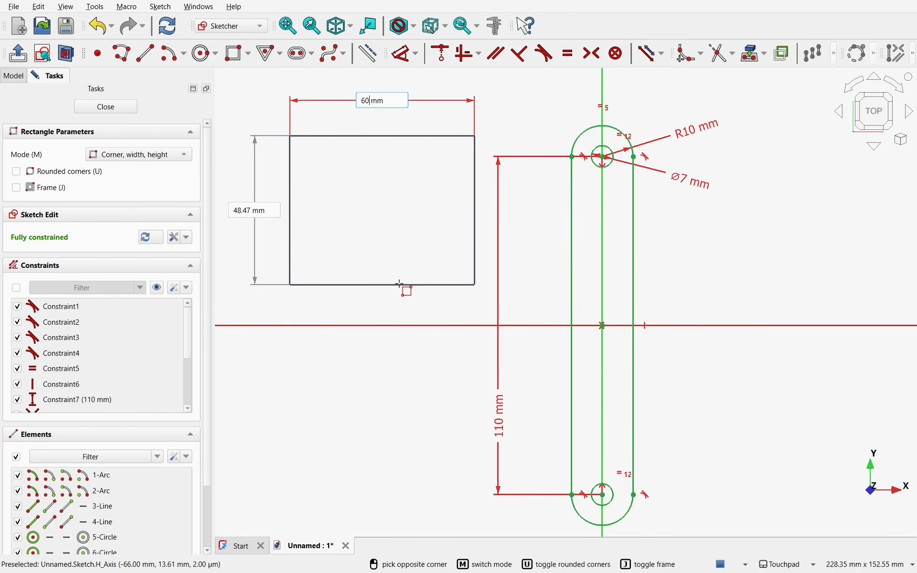
pyautogui.press('Tab')
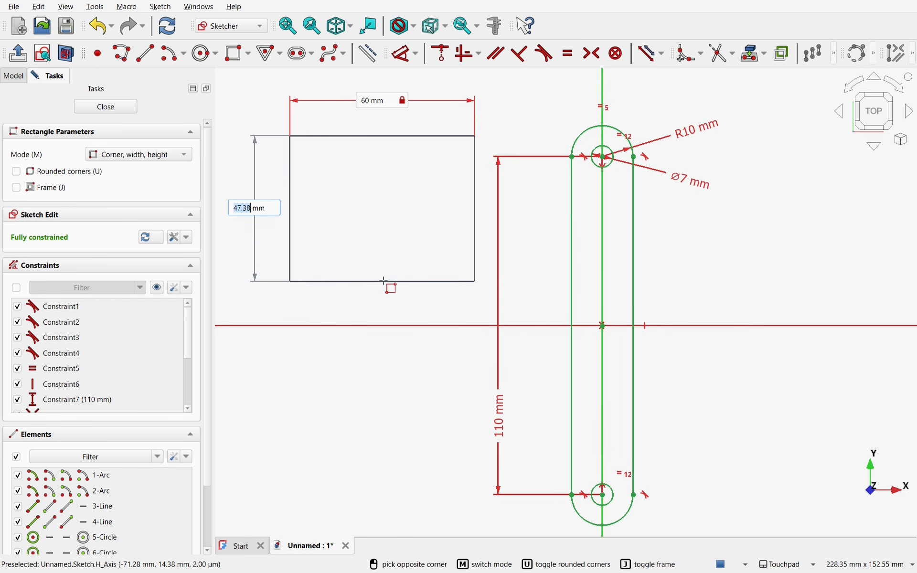
pyautogui.click(385, 282)
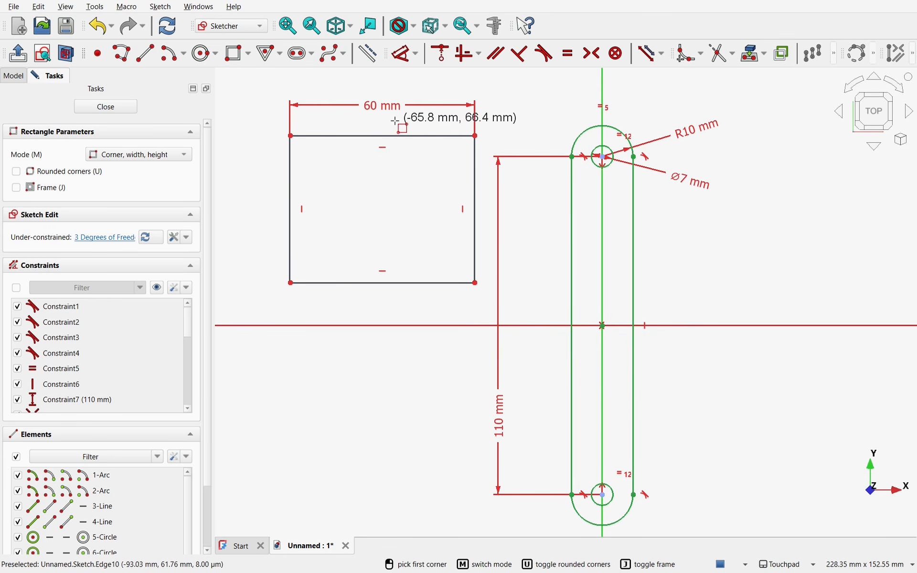
pyautogui.press('Escape')
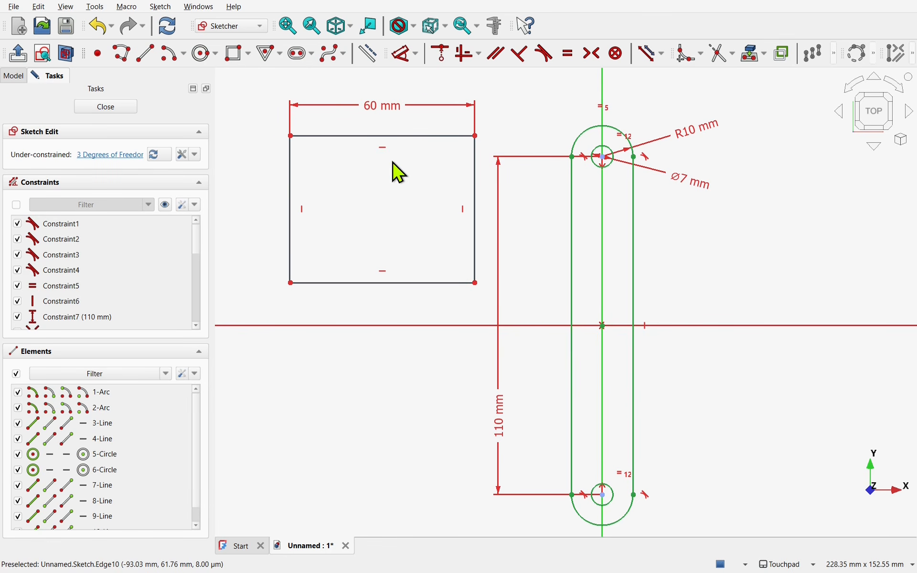
# Step: Apply an equal constraint between the rectangle's upper and left edges to make it a square
pyautogui.click(352, 138)
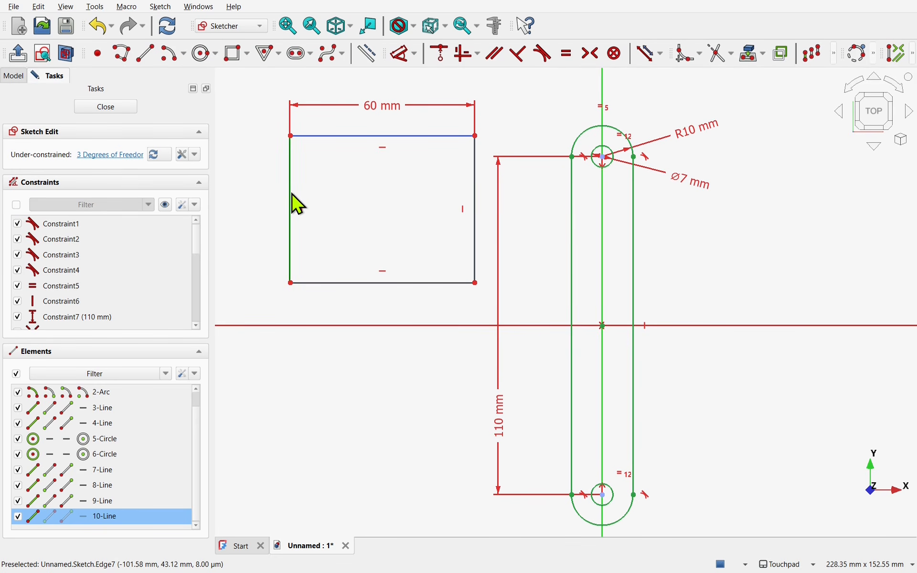
pyautogui.click(292, 196)
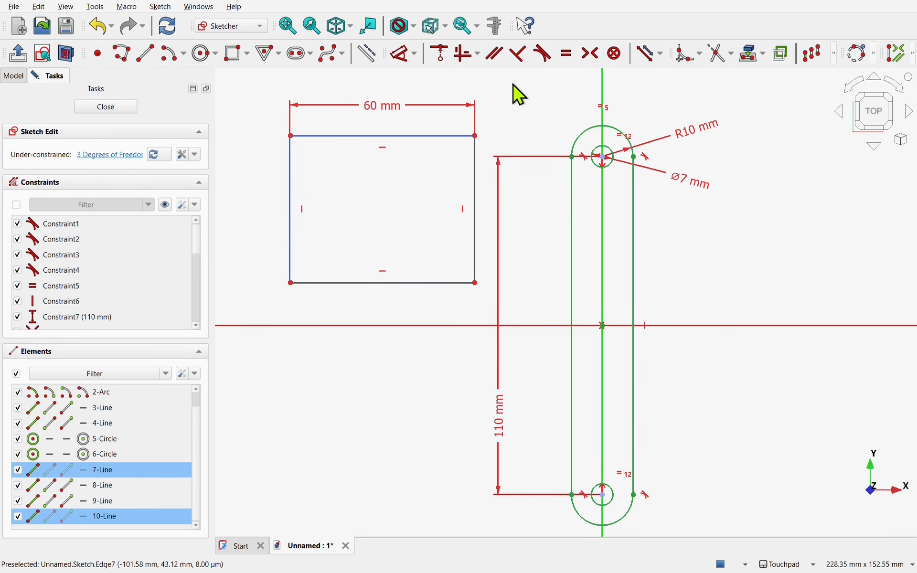
pyautogui.click(567, 57)
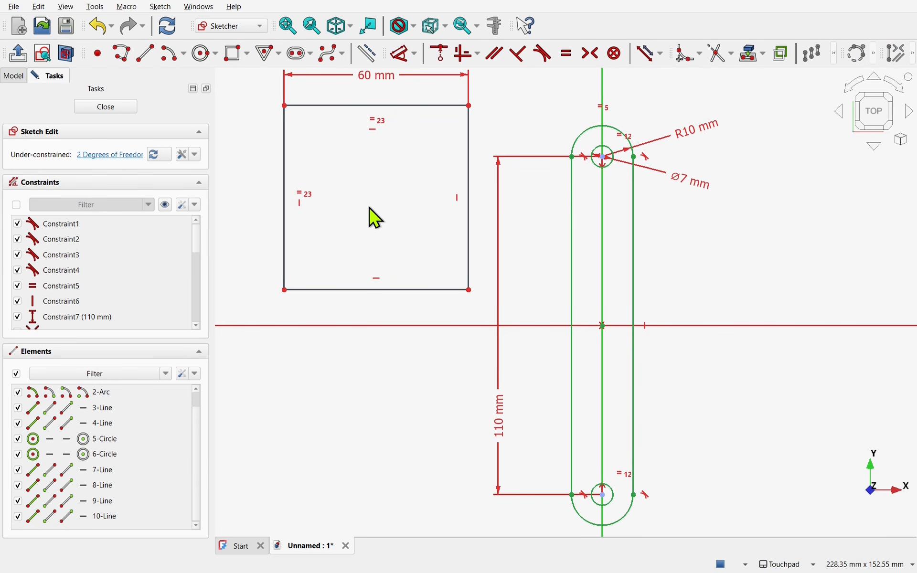
# Step: Inspect the square's length dimension without editing it, and shift the square slightly to test its remaining freedom
pyautogui.doubleClick(385, 90)
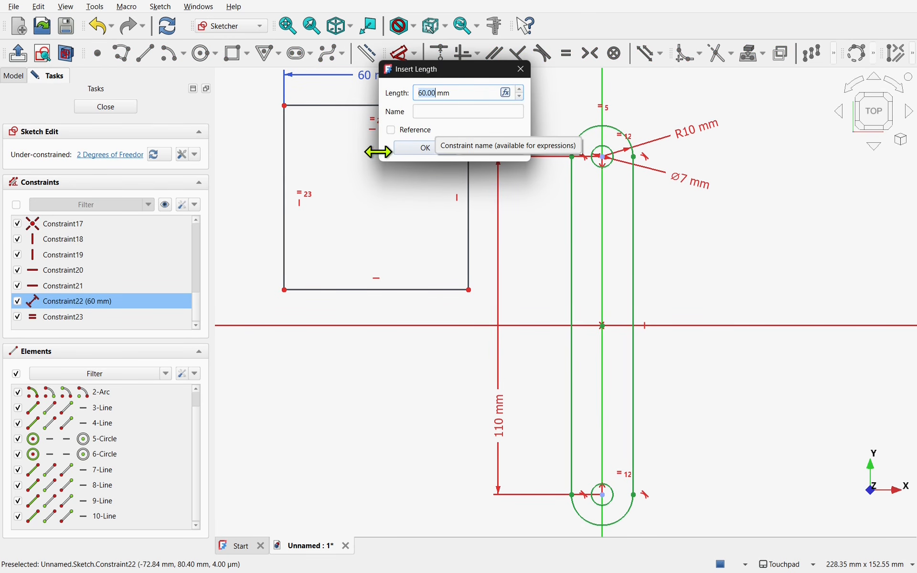
pyautogui.click(494, 150)
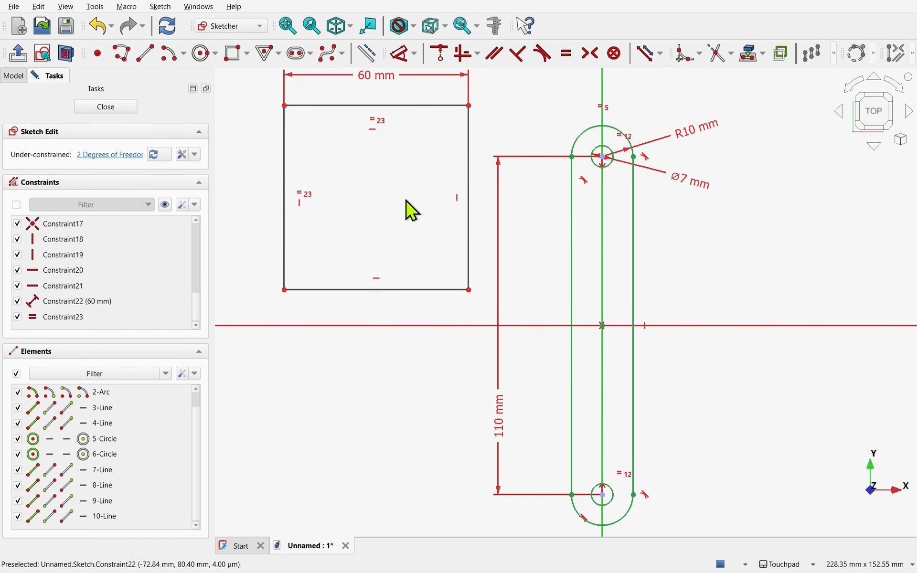
pyautogui.moveTo(415, 106); pyautogui.dragTo(417, 122)
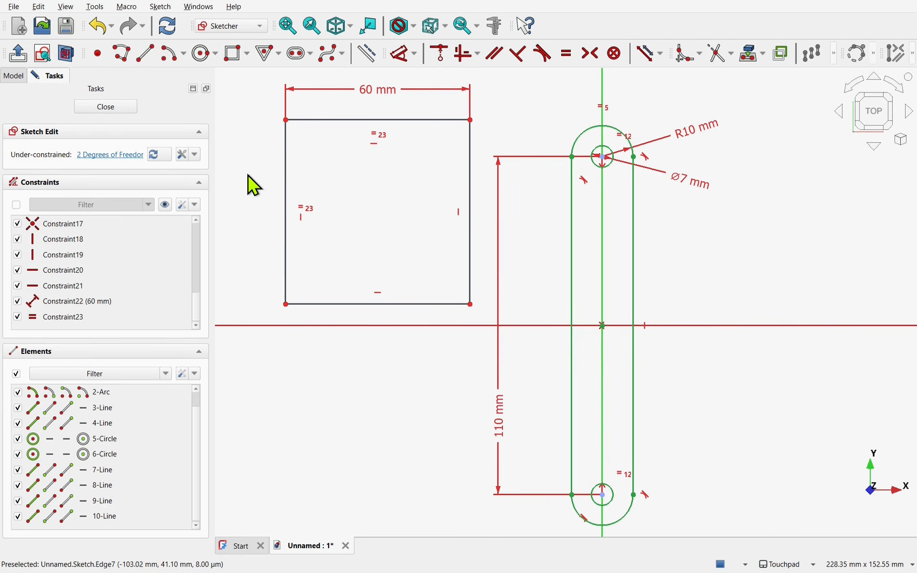
# Step: Constrain the square's two upper corners symmetrically about the vertical axis and shift the square slightly upward to test its remaining freedom
pyautogui.click(287, 122)
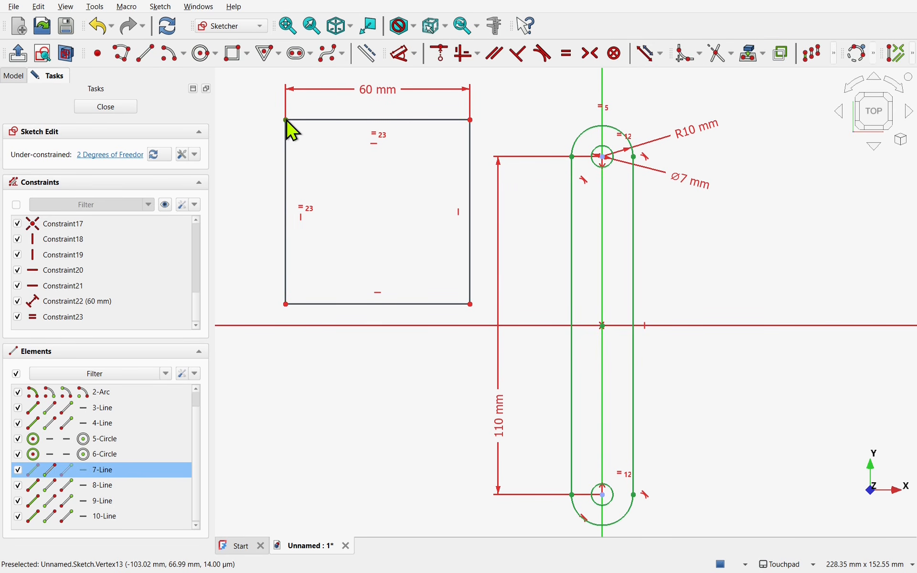
pyautogui.click(472, 121)
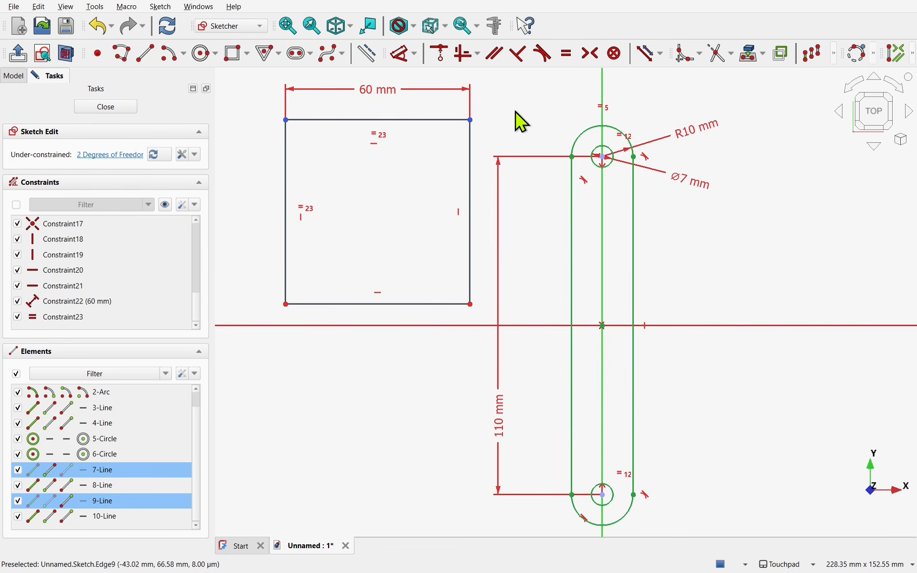
pyautogui.click(607, 103)
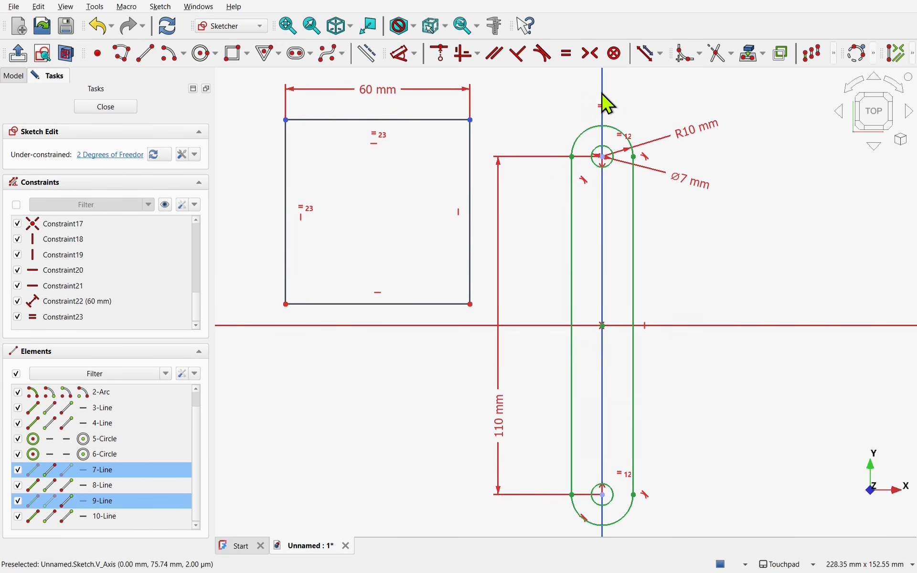
pyautogui.click(591, 54)
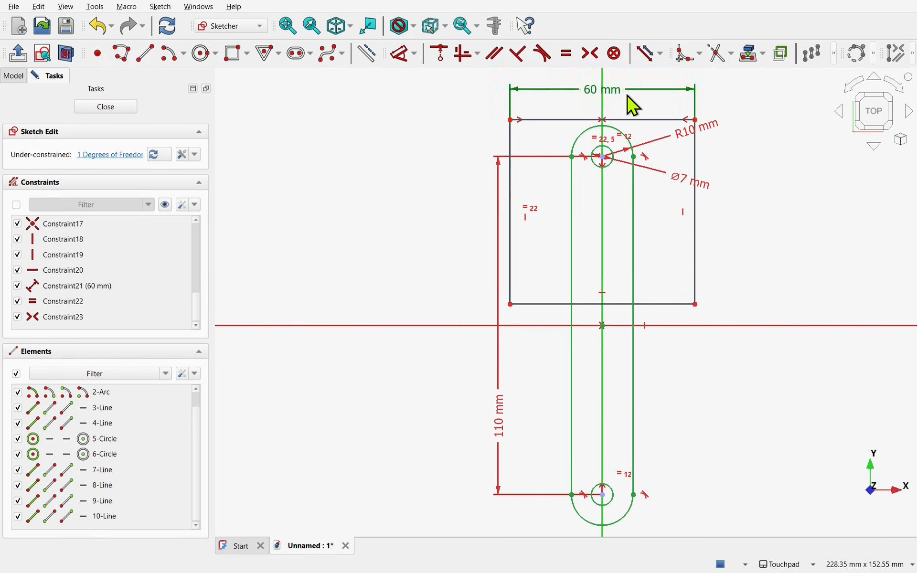
pyautogui.moveTo(633, 120)
pyautogui.mouseDown()
pyautogui.moveTo(629, 79)
pyautogui.moveTo(629, 133)
pyautogui.moveTo(659, 130)
pyautogui.moveTo(660, 186)
pyautogui.moveTo(645, 76)
pyautogui.moveTo(640, 94)
pyautogui.mouseUp()
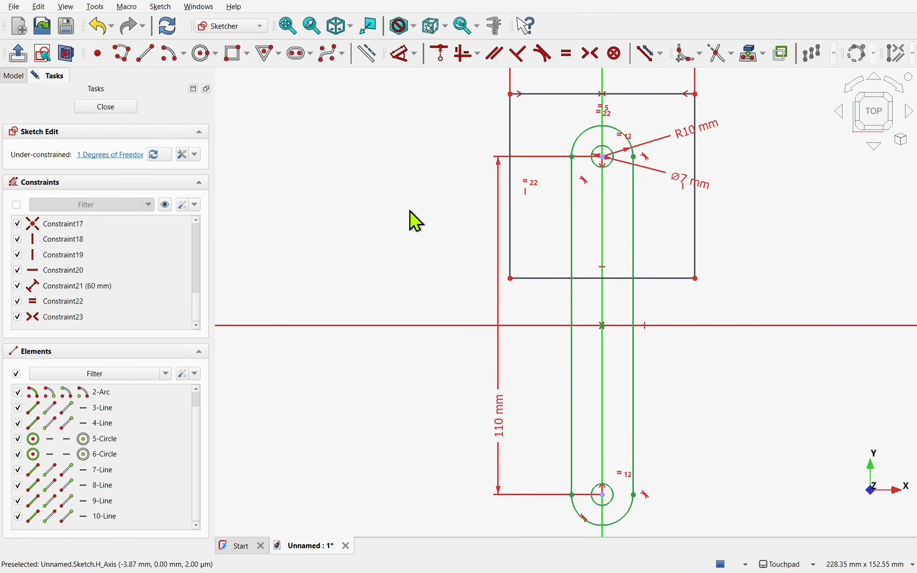
# Step: Dimension the square's lower-left corner 20 mm above the horizontal axis
pyautogui.click(398, 55)
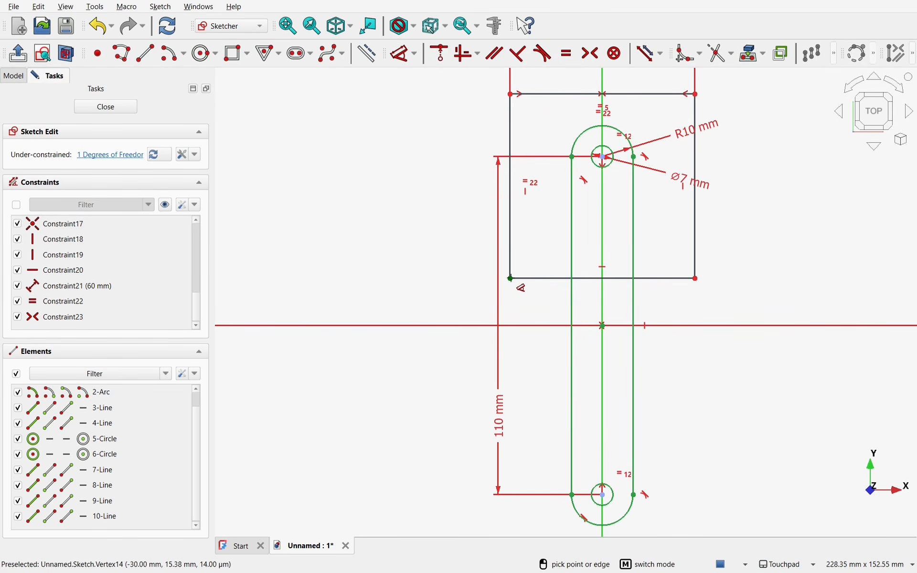
pyautogui.click(511, 278)
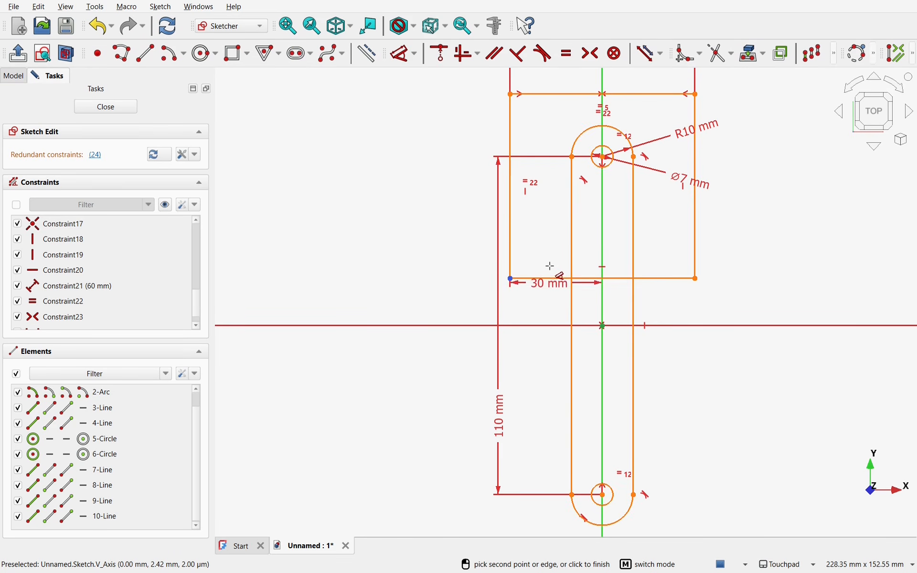
pyautogui.click(478, 304)
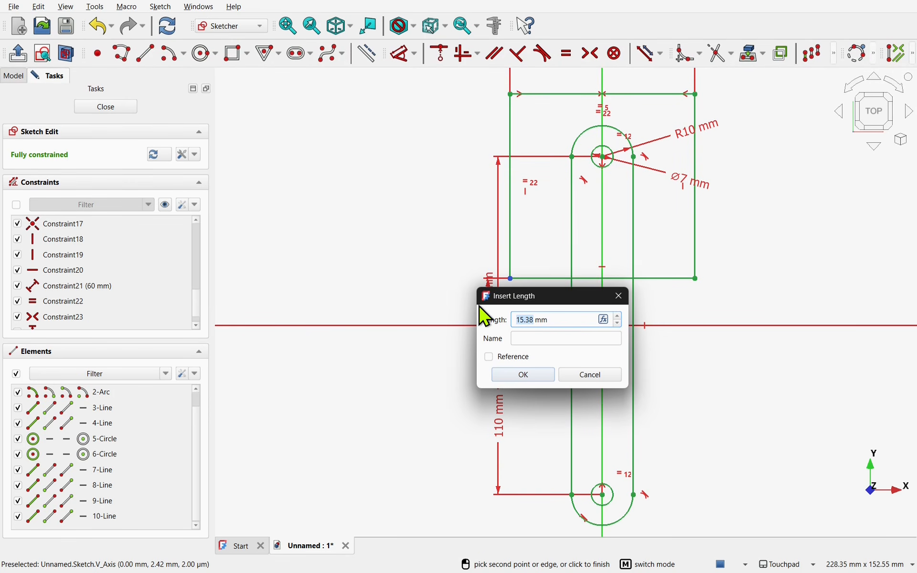
pyautogui.press('Return')
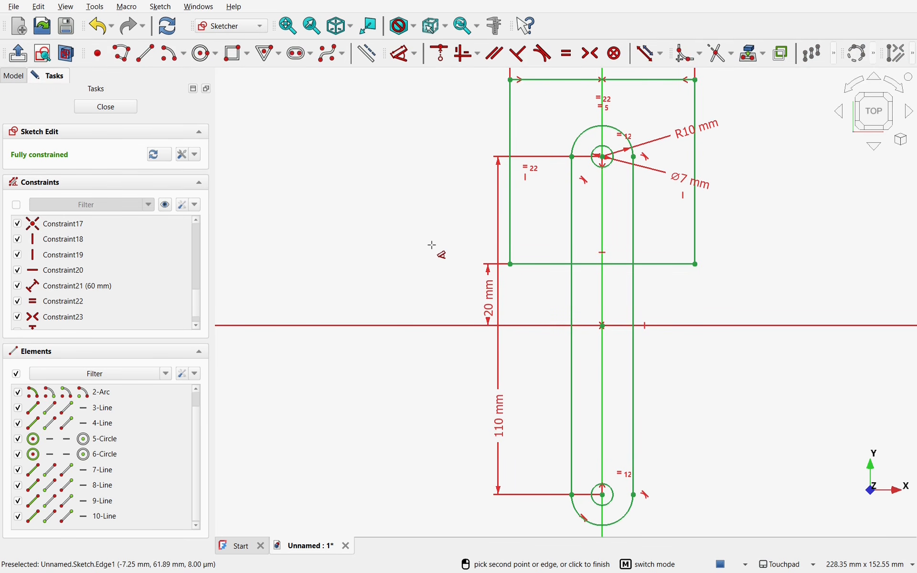
pyautogui.press('Escape')
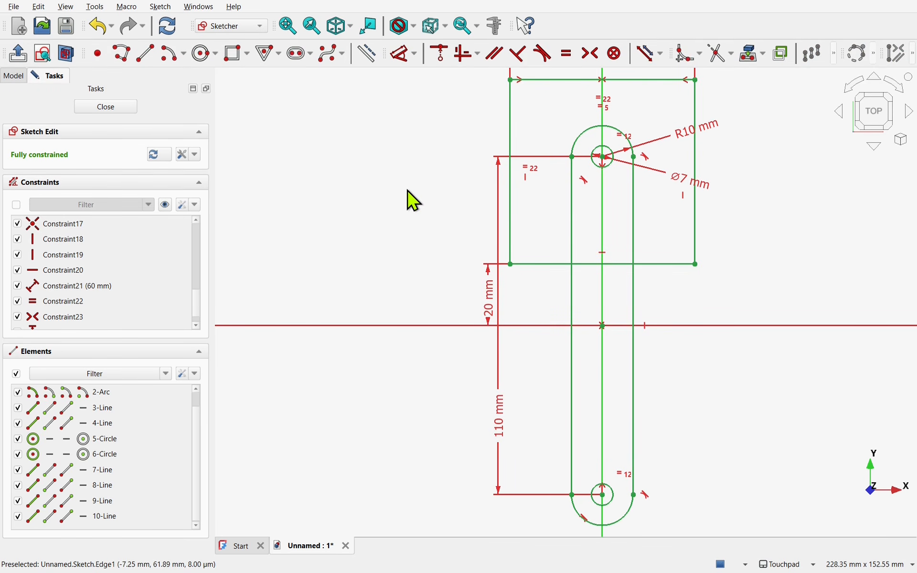
# Step: Reposition the labels of the square's height offset, the link's end radius and the hole diameter clear of the geometry
pyautogui.moveTo(485, 301); pyautogui.dragTo(440, 205)
pyautogui.moveTo(693, 127); pyautogui.dragTo(553, 125)
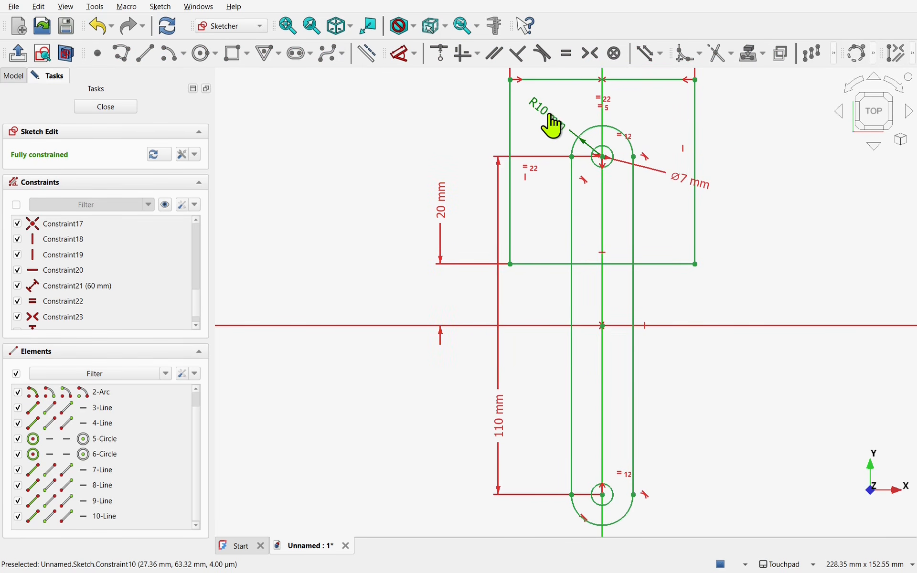
pyautogui.moveTo(692, 190); pyautogui.dragTo(669, 218)
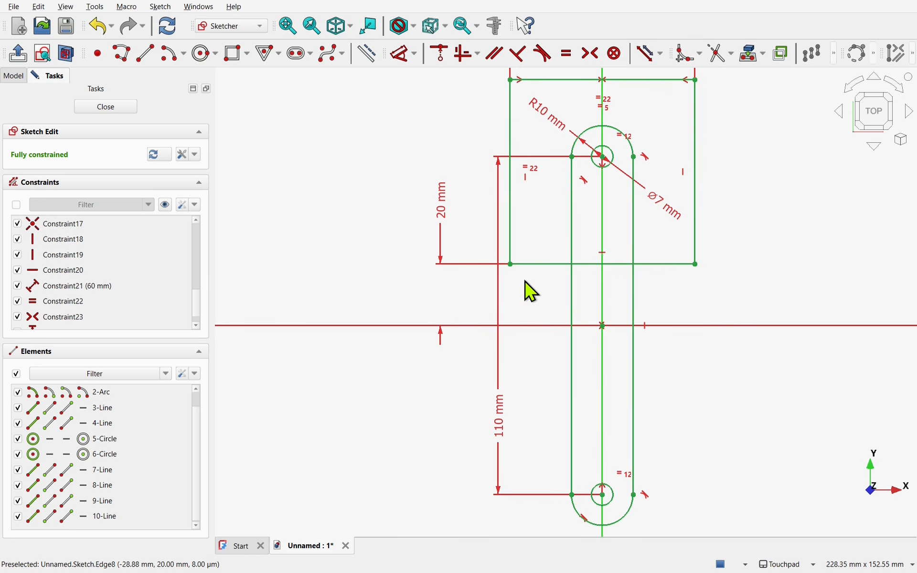
# Step: Sketch an upper half-circle arc by centre, with its centre on the vertical axis below the origin and a radius of about 25 mm
pyautogui.click(185, 55)
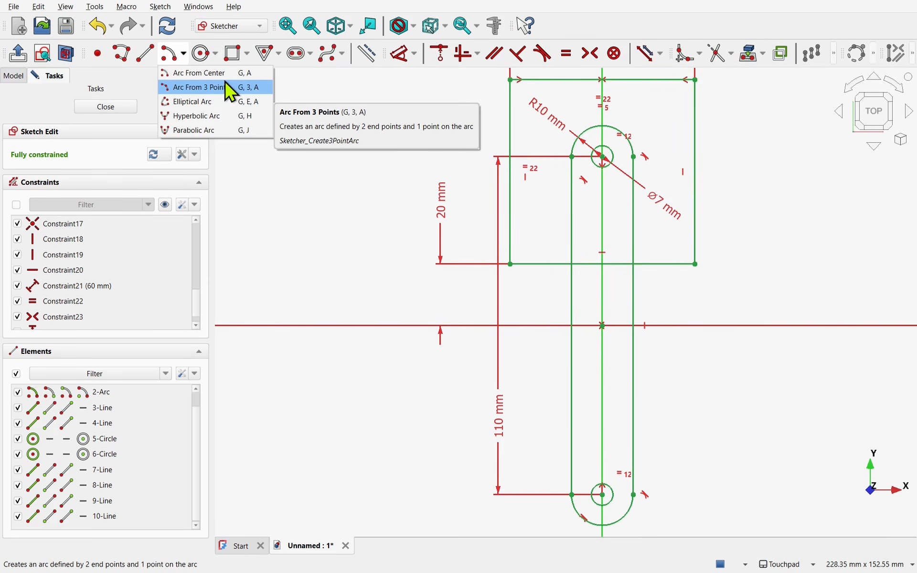
pyautogui.click(200, 75)
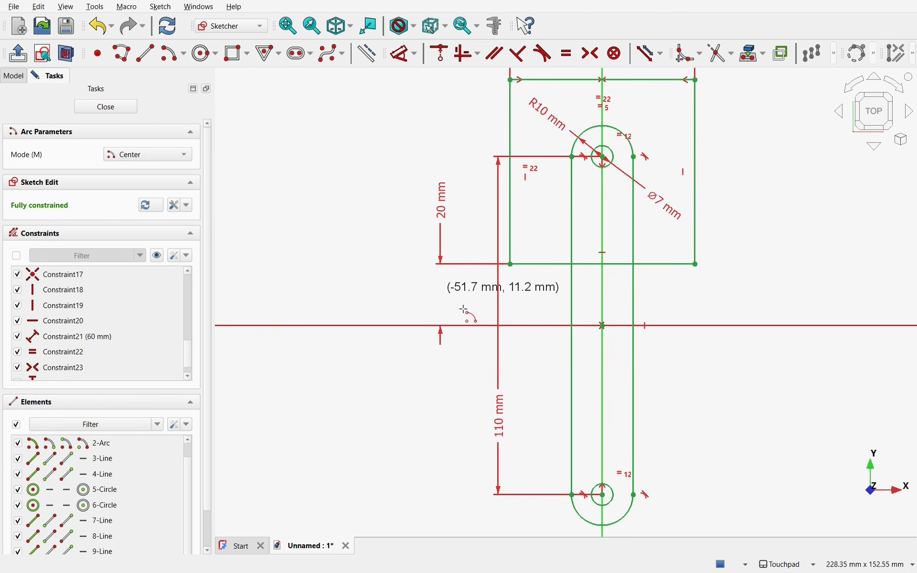
pyautogui.click(601, 405)
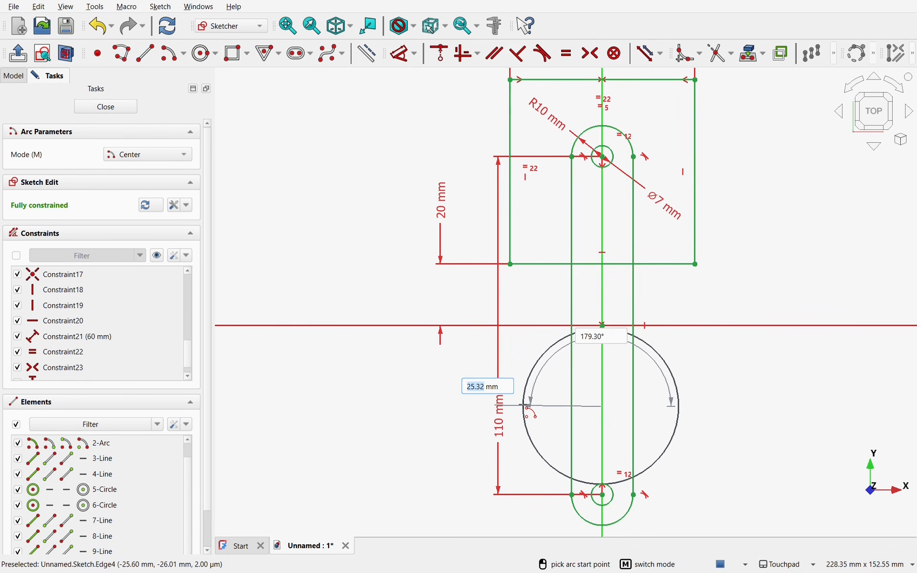
pyautogui.click(524, 406)
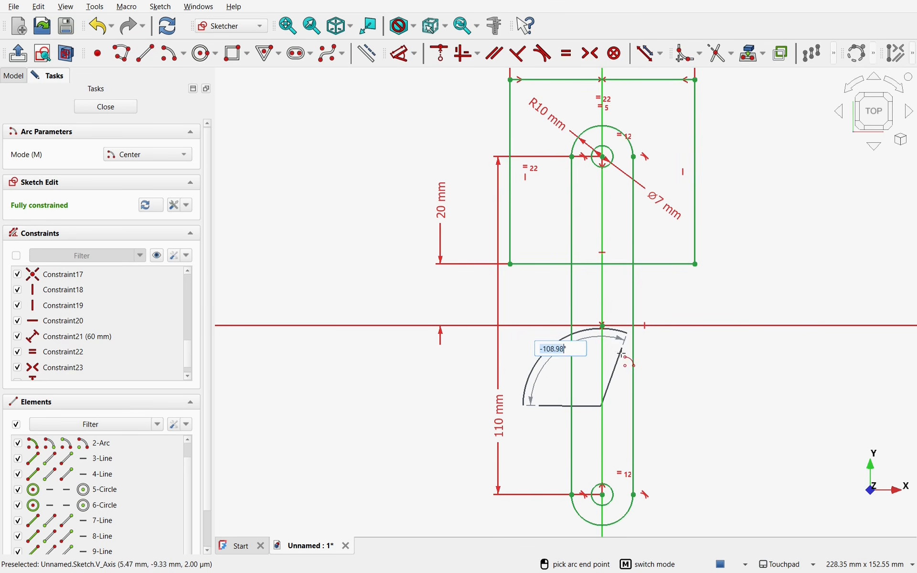
pyautogui.click(692, 406)
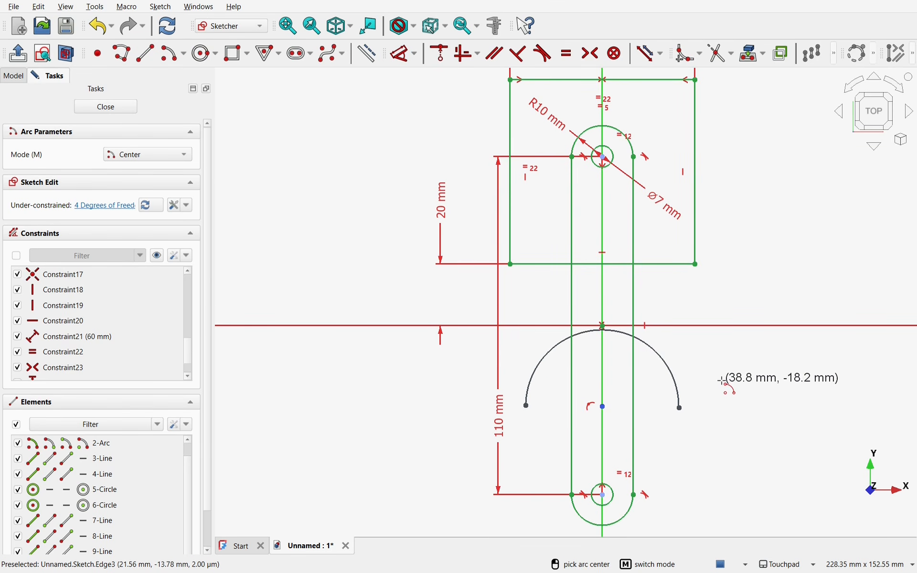
pyautogui.rightClick(834, 369)
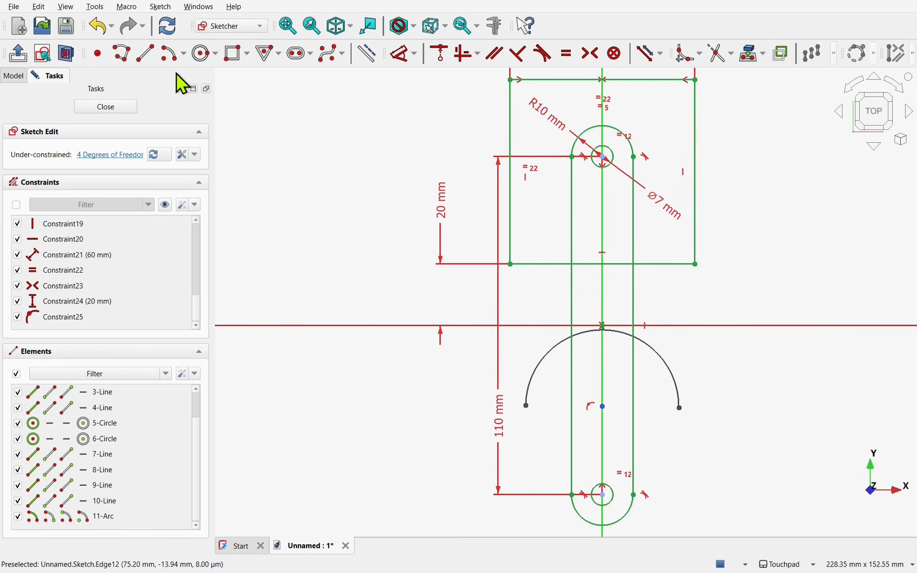
# Step: Sketch a downward-bulging three-point arc around the link's lower end, with endpoints about 45 mm apart
pyautogui.click(185, 54)
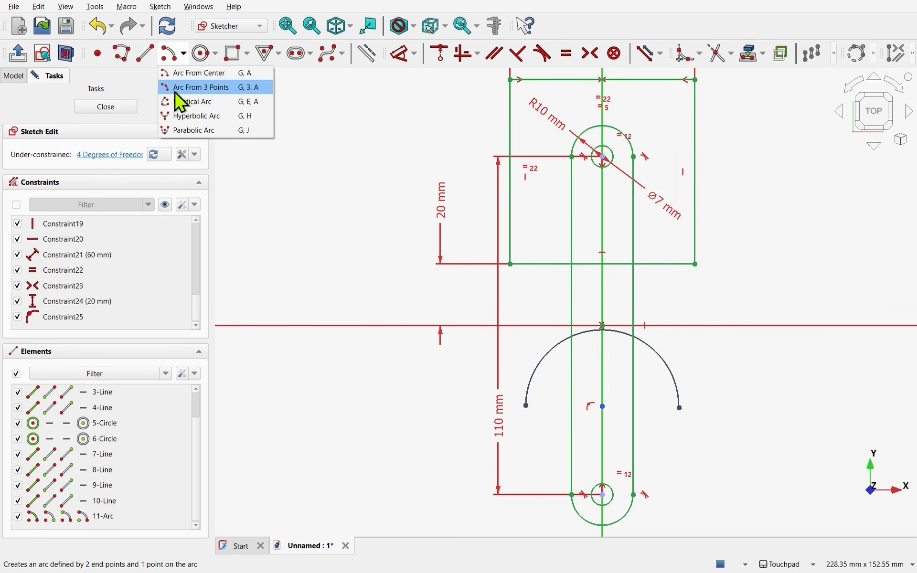
pyautogui.click(197, 90)
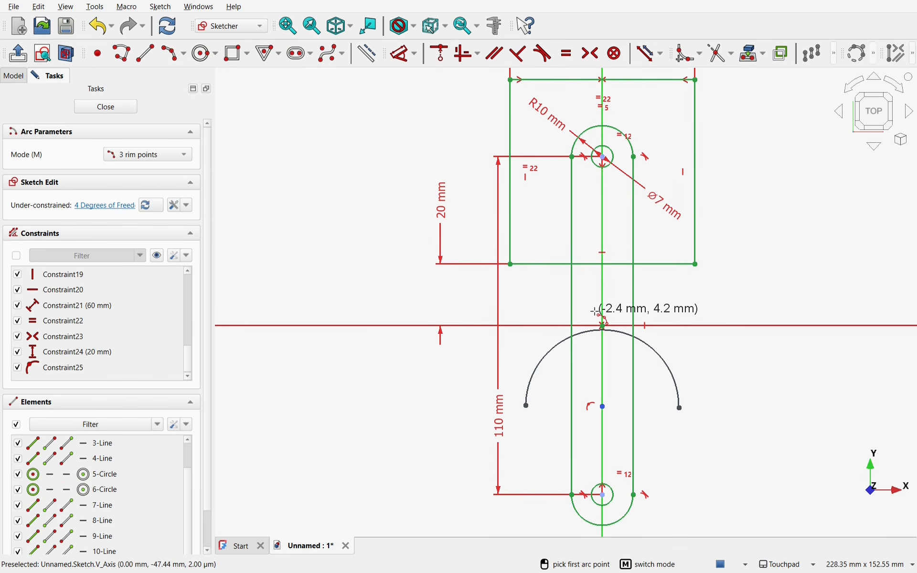
pyautogui.scroll(-1, 595, 311)
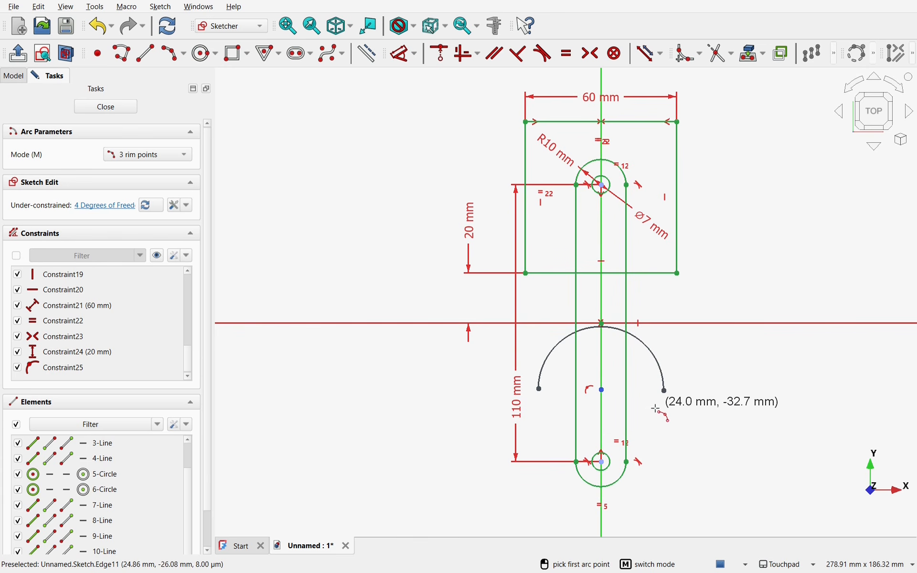
pyautogui.moveTo(648, 414)
pyautogui.mouseDown(button='middle')
pyautogui.moveTo(637, 388)
pyautogui.moveTo(638, 319)
pyautogui.mouseUp(button='middle')
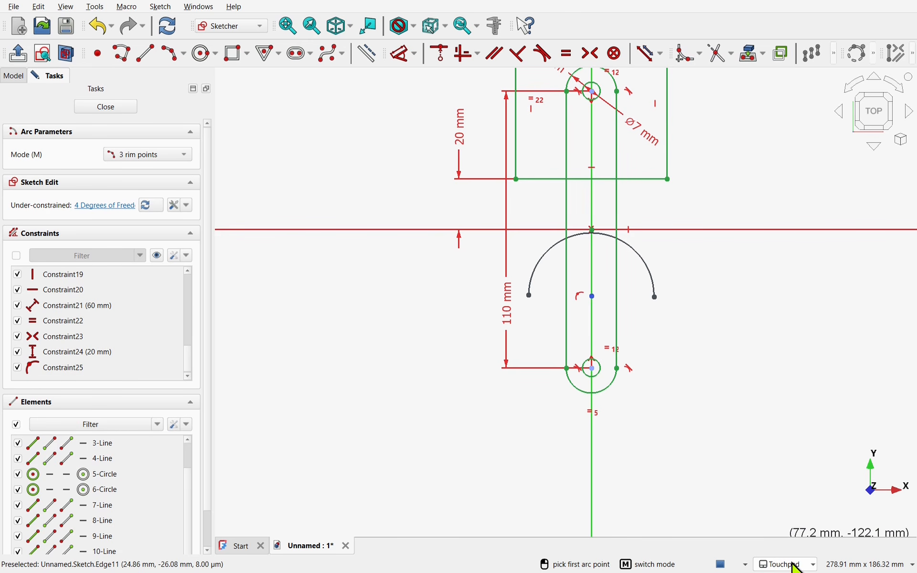
pyautogui.moveTo(796, 568)
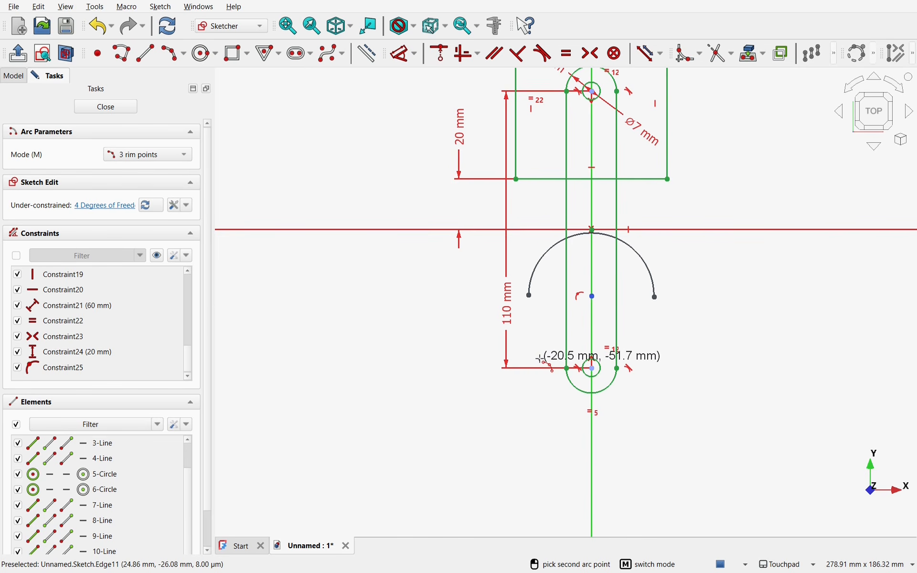
pyautogui.click(539, 359)
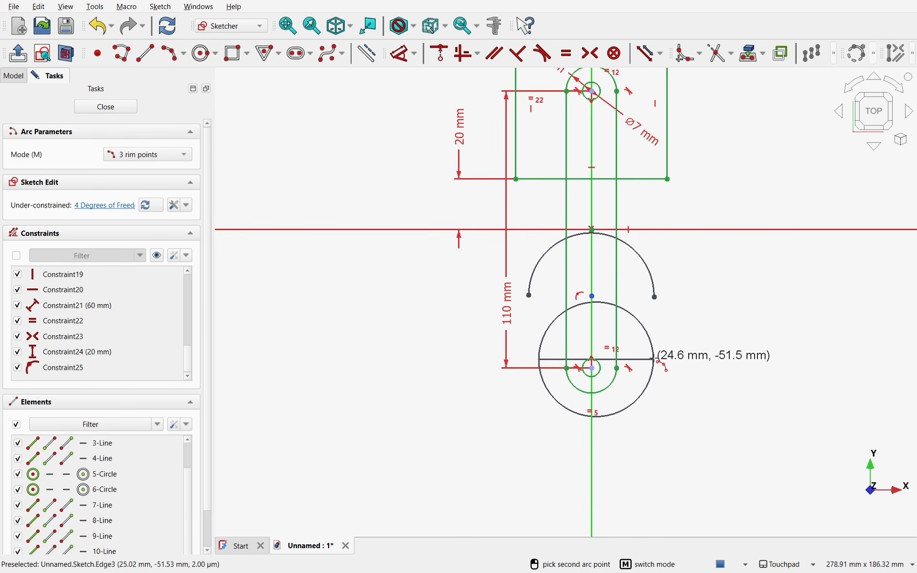
pyautogui.click(655, 357)
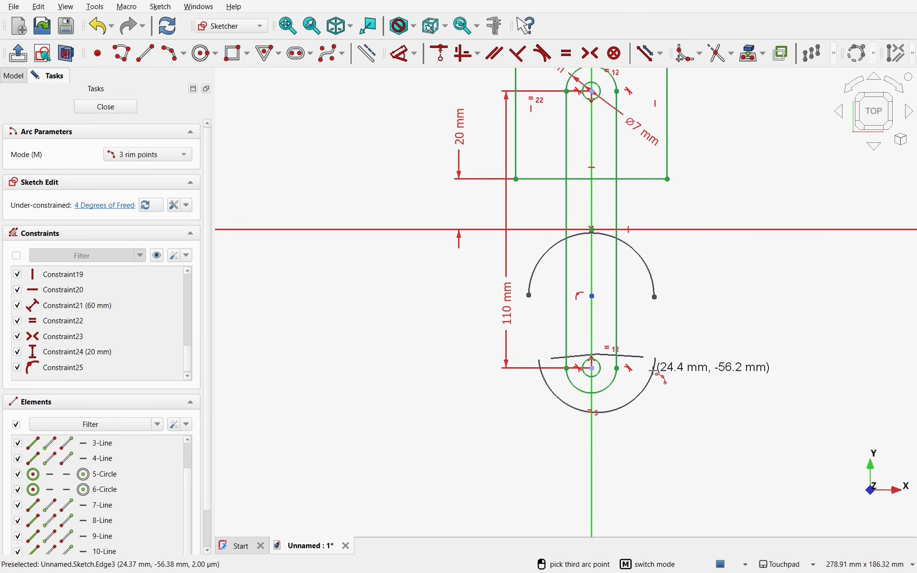
pyautogui.click(556, 403)
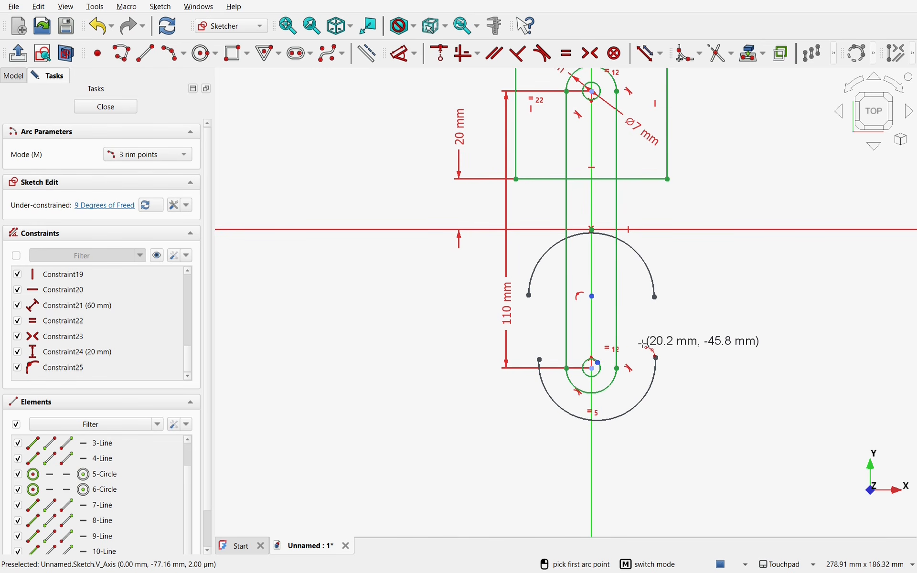
pyautogui.press('Escape')
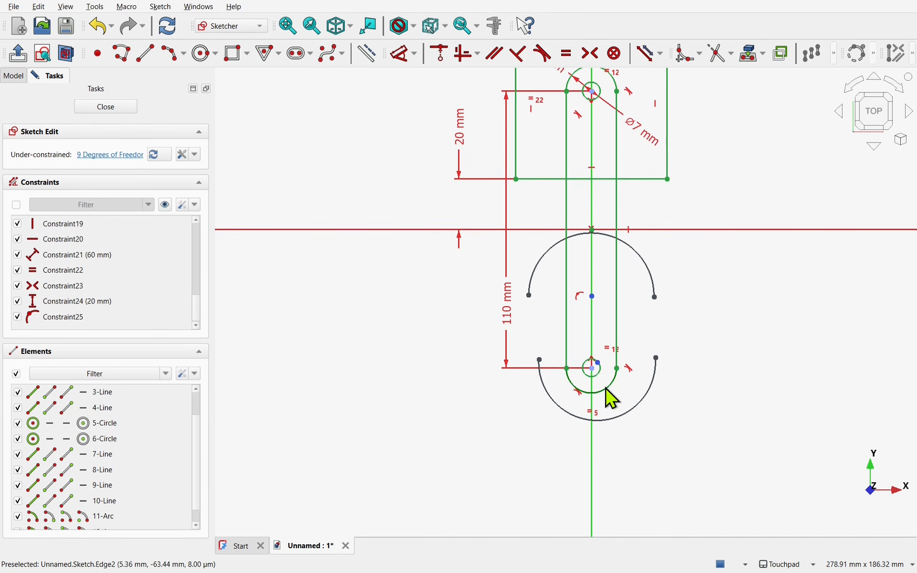
# Step: Make the lower arc's centre coincident with the link's lower hole centre and shrink the arc closer around the link's end
pyautogui.scroll(5, 603, 381)
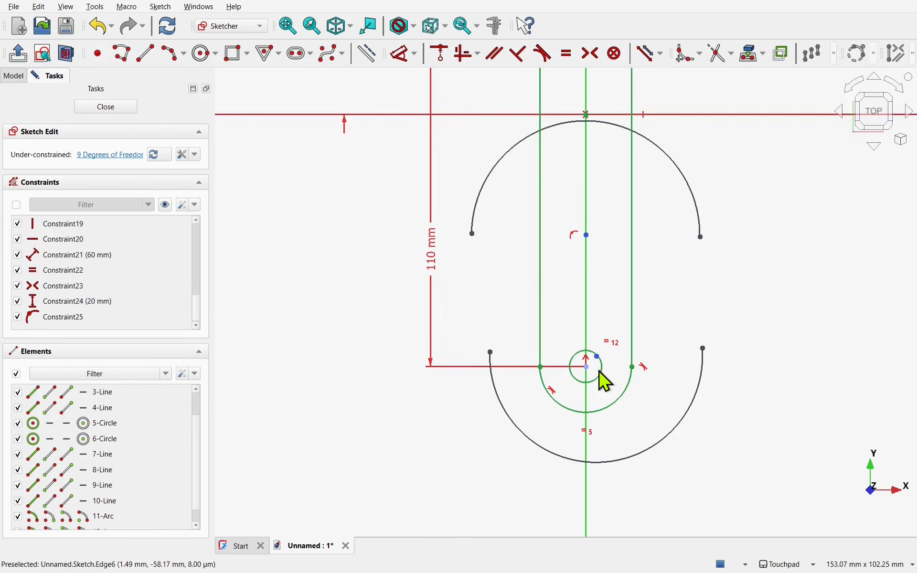
pyautogui.moveTo(597, 354); pyautogui.dragTo(614, 354)
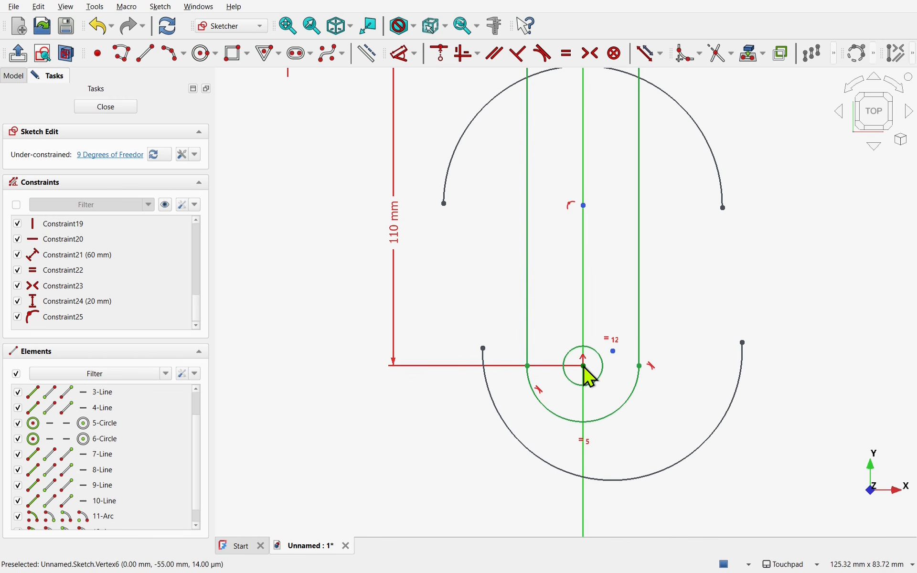
pyautogui.click(614, 352)
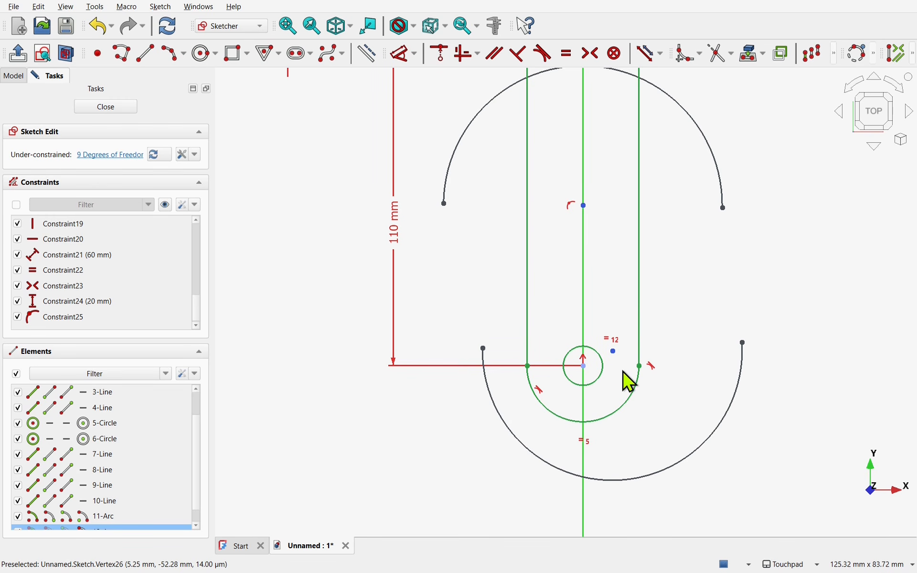
pyautogui.click(584, 367)
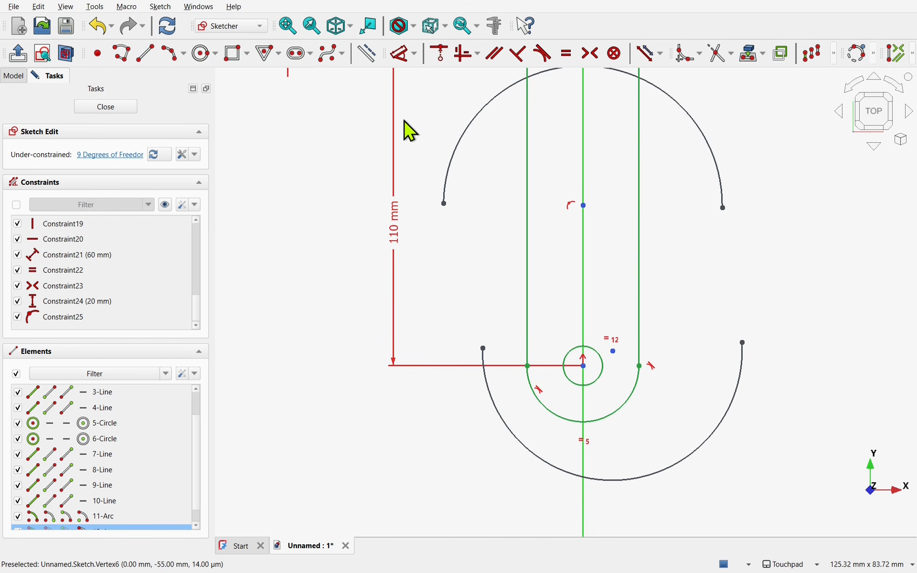
pyautogui.click(439, 54)
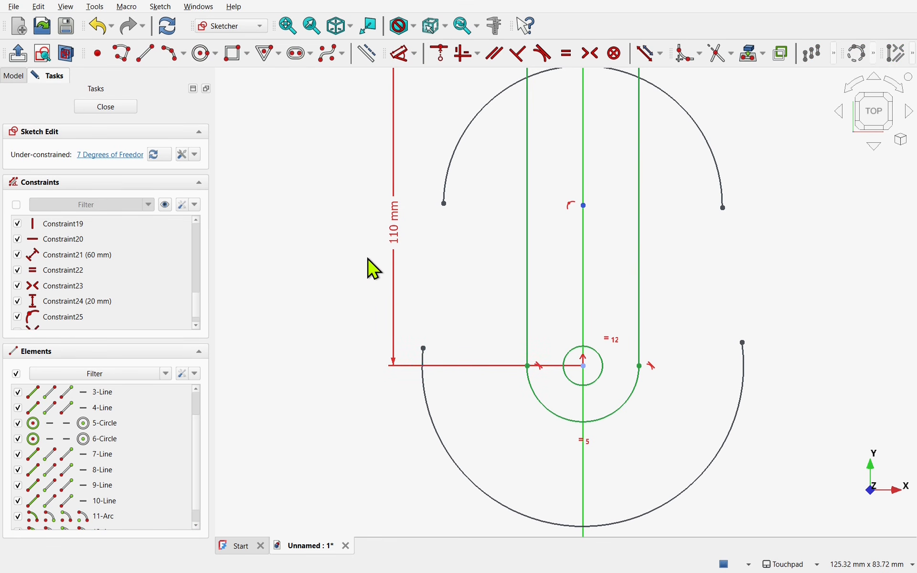
pyautogui.moveTo(478, 487); pyautogui.dragTo(527, 447)
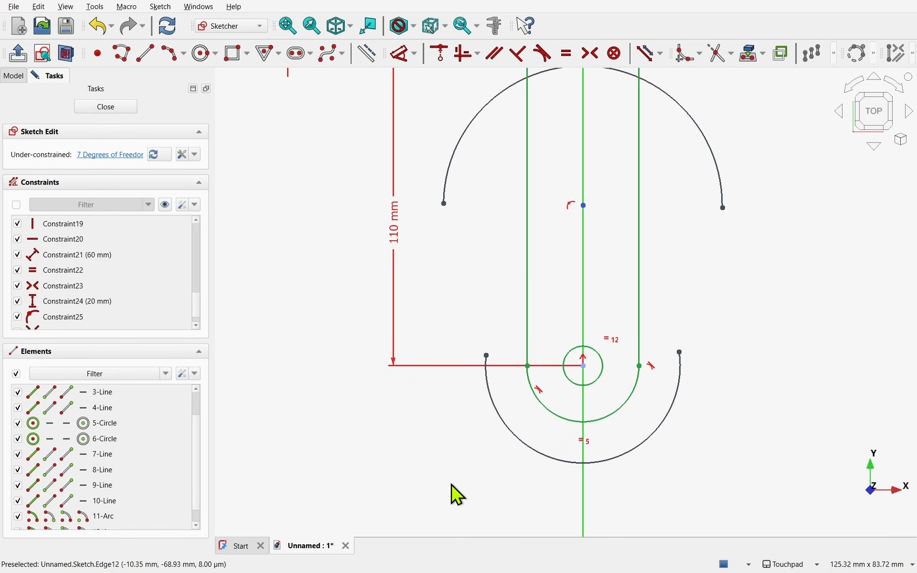
# Step: Dimension the radius of the upper crank arc to 25 mm and of the lower crank arc to 17 mm
pyautogui.click(406, 65)
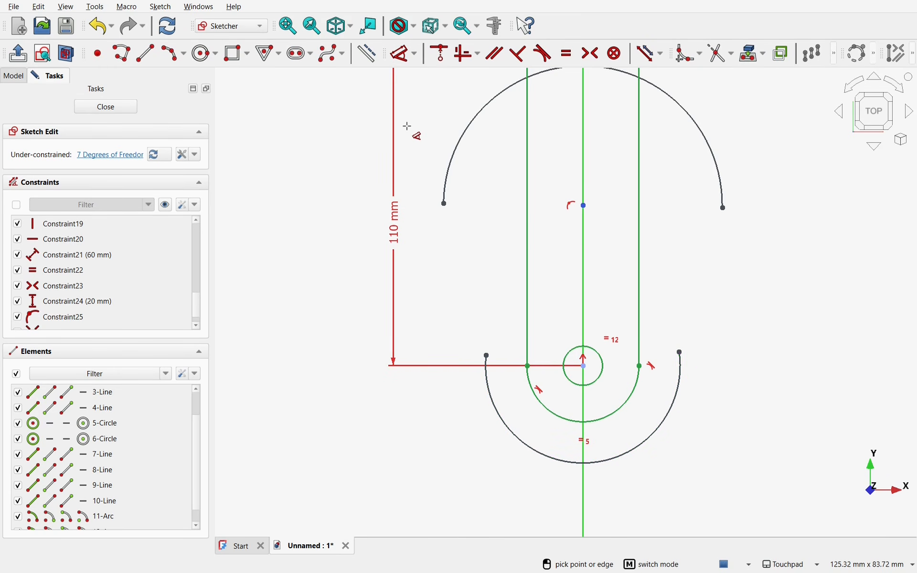
pyautogui.click(492, 99)
pyautogui.click(427, 116)
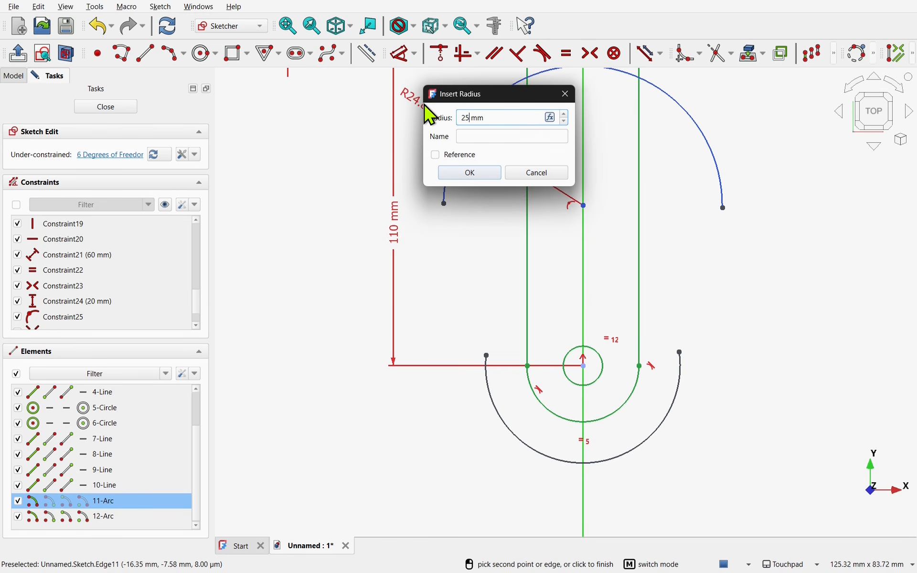
pyautogui.write('25')
pyautogui.press('Return')
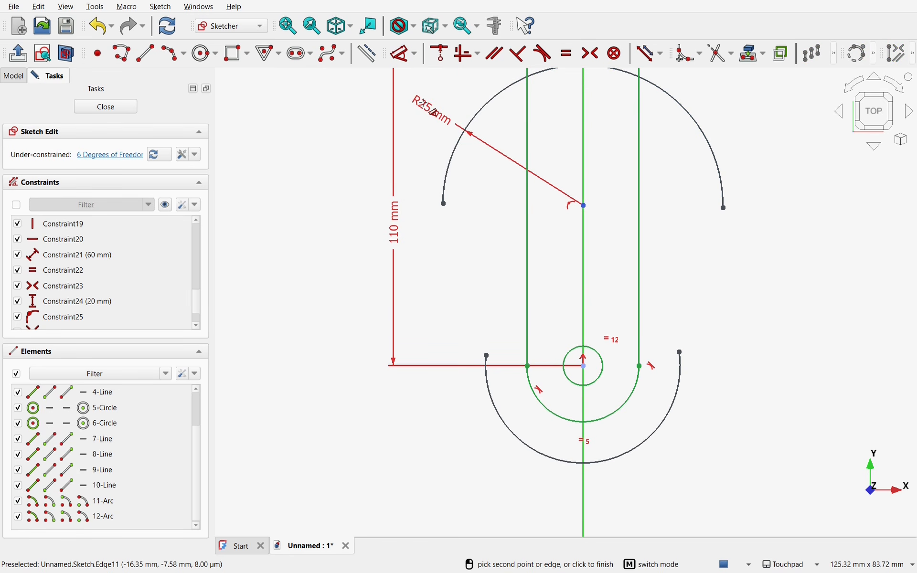
pyautogui.click(642, 445)
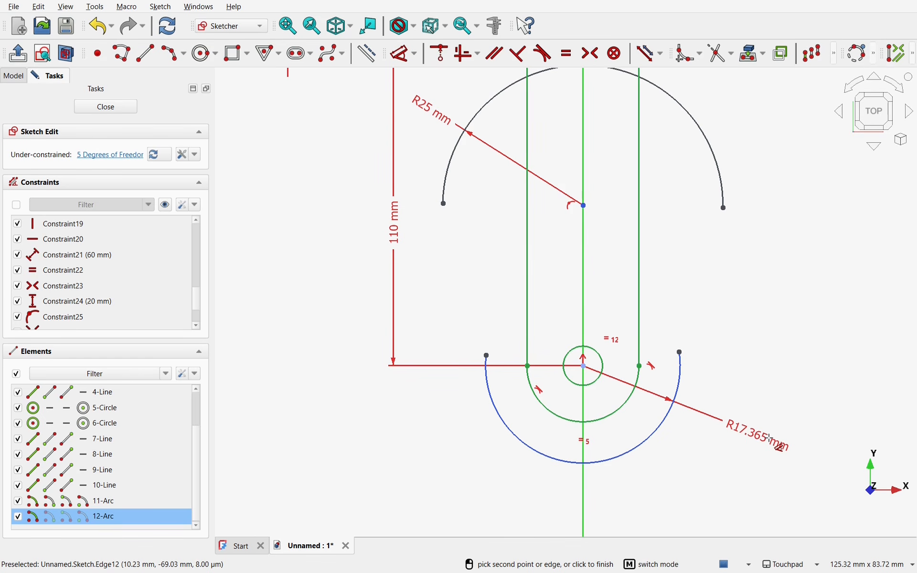
pyautogui.click(769, 438)
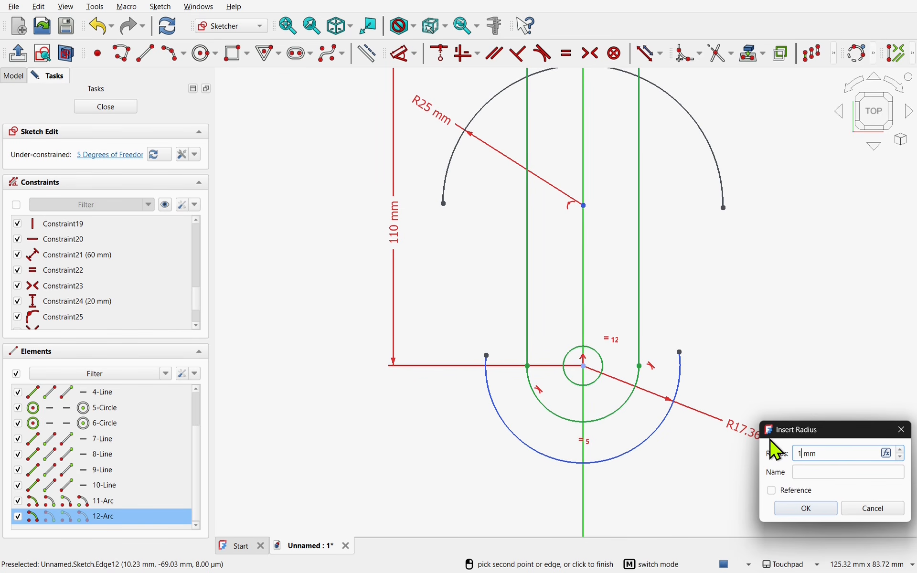
pyautogui.press('Return')
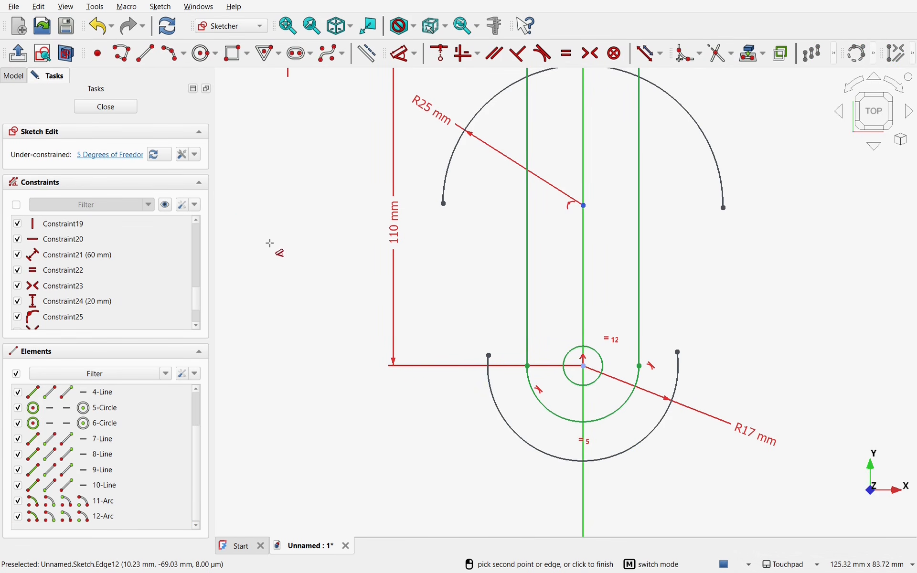
# Step: Draw two straight lines joining the upper arc's endpoints to the lower arc's endpoints, one on each side of the link
pyautogui.click(146, 54)
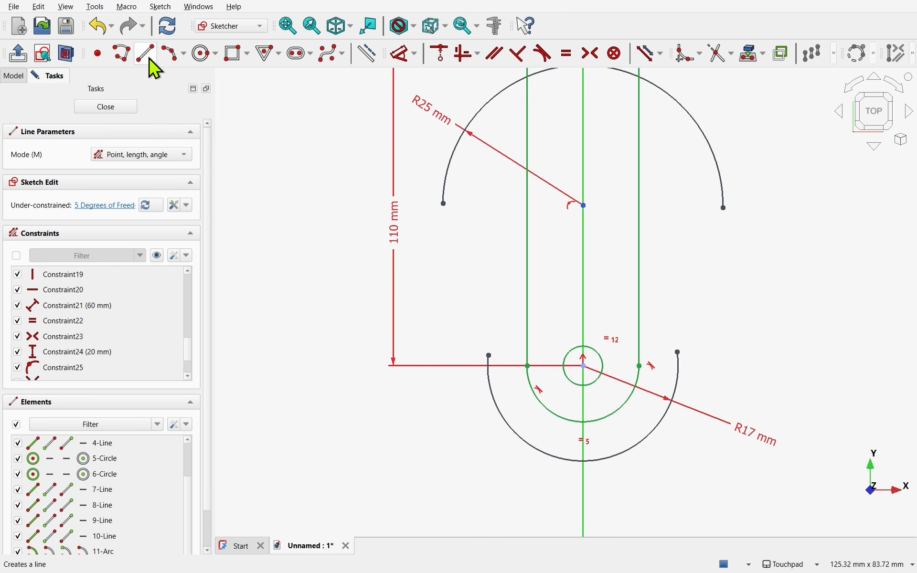
pyautogui.click(442, 203)
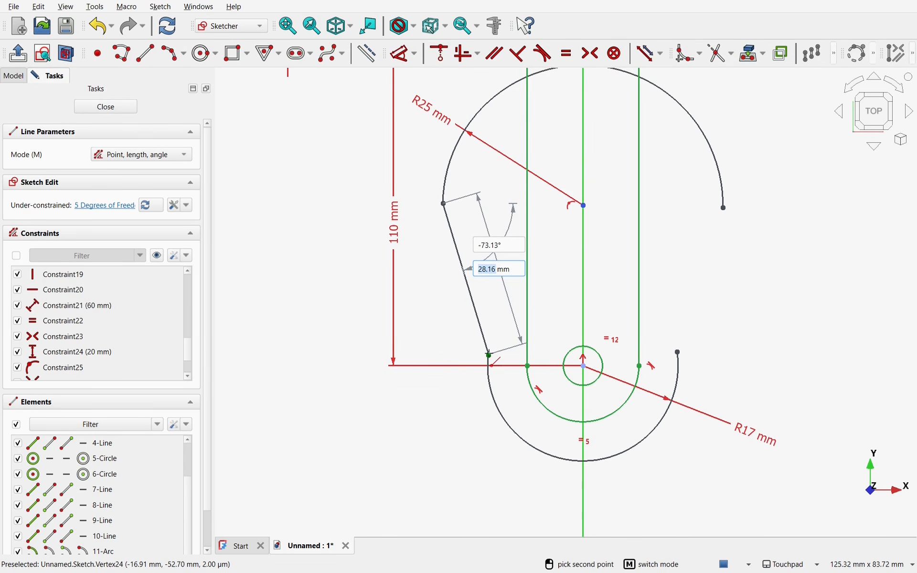
pyautogui.click(488, 355)
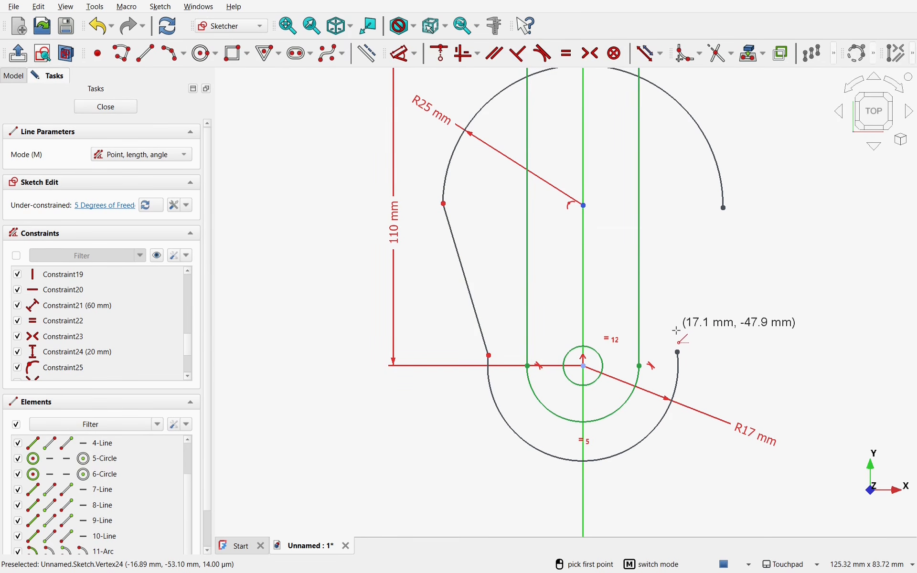
pyautogui.click(677, 351)
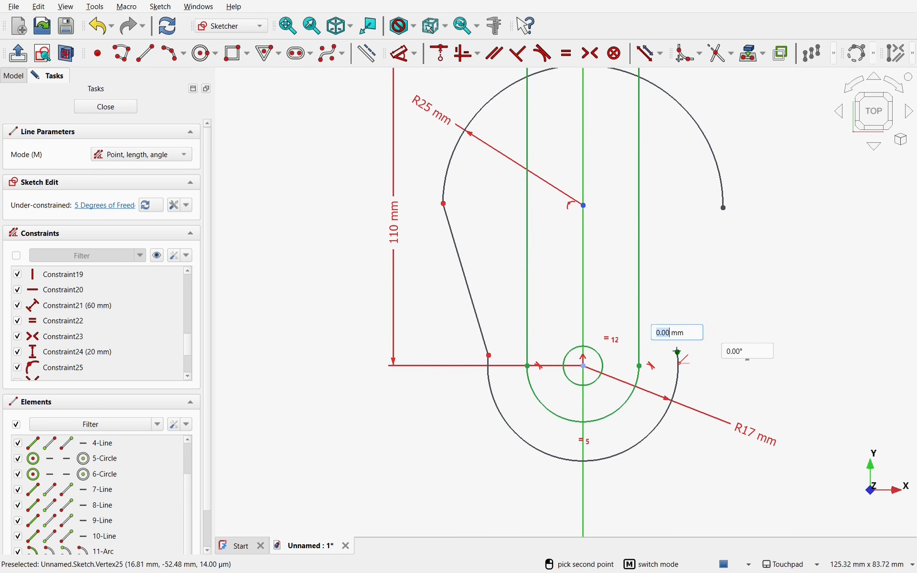
pyautogui.click(719, 209)
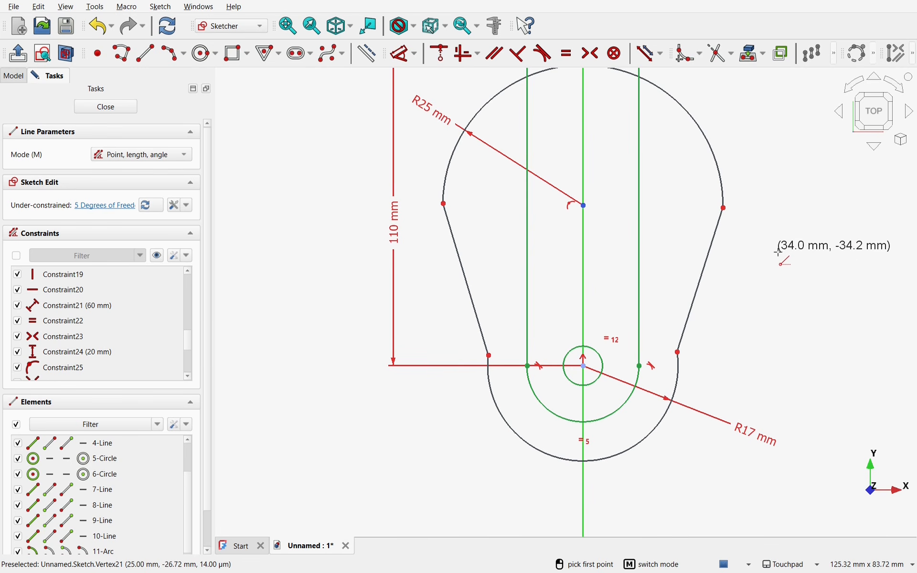
pyautogui.press('Escape')
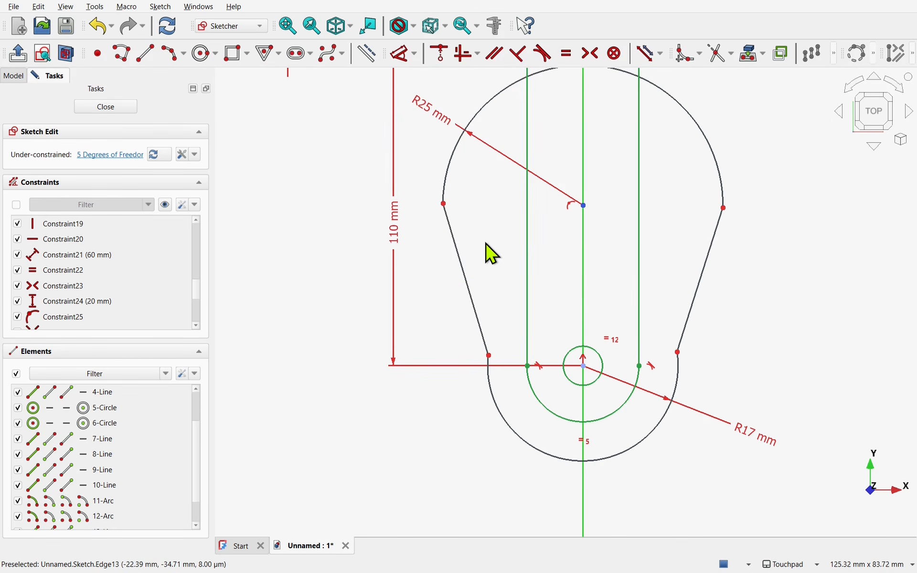
# Step: Make the crank's left side line tangent to both the upper and the lower arc
pyautogui.click(466, 270)
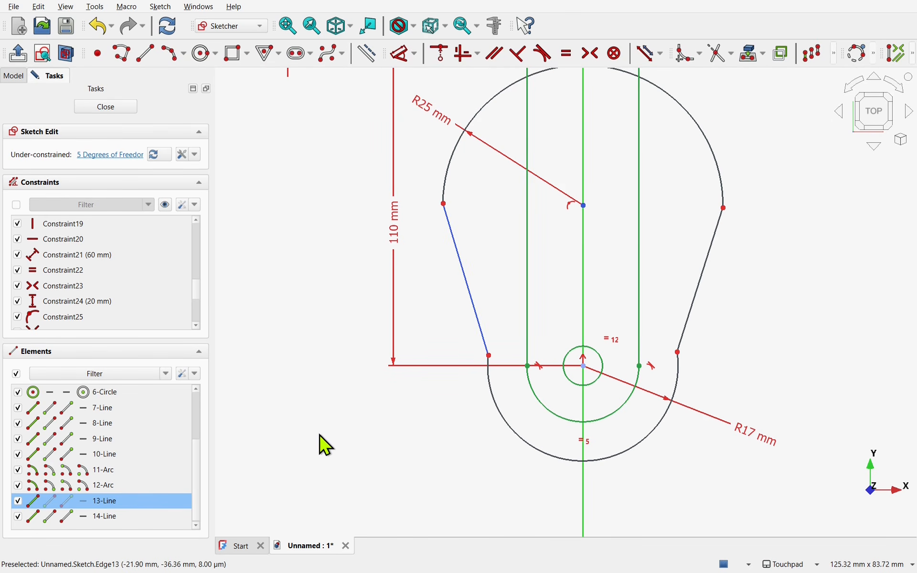
pyautogui.click(448, 174)
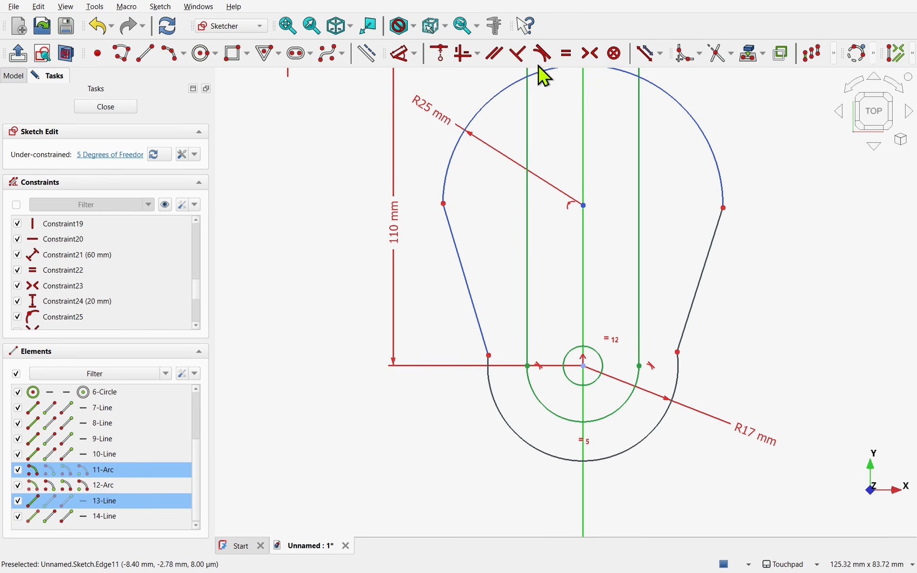
pyautogui.click(544, 55)
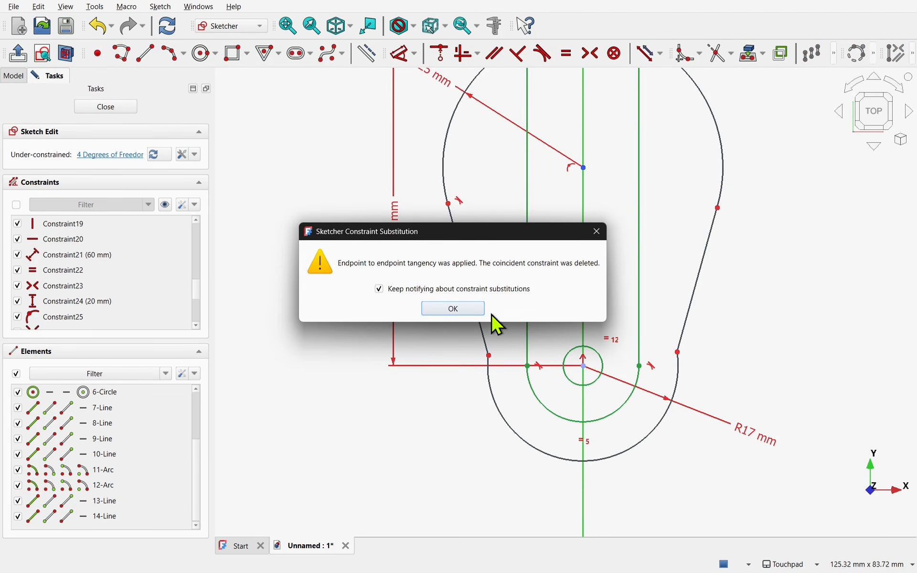
pyautogui.click(453, 310)
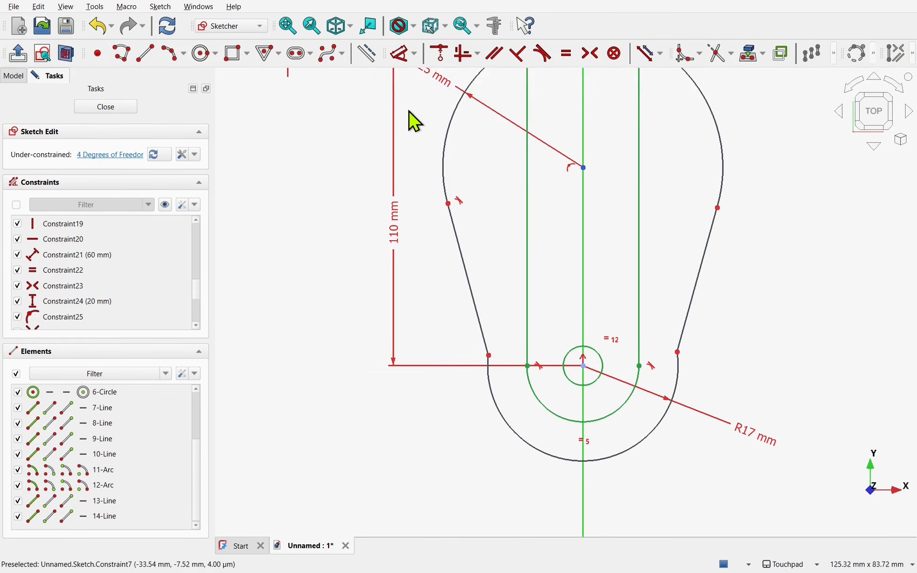
pyautogui.click(544, 53)
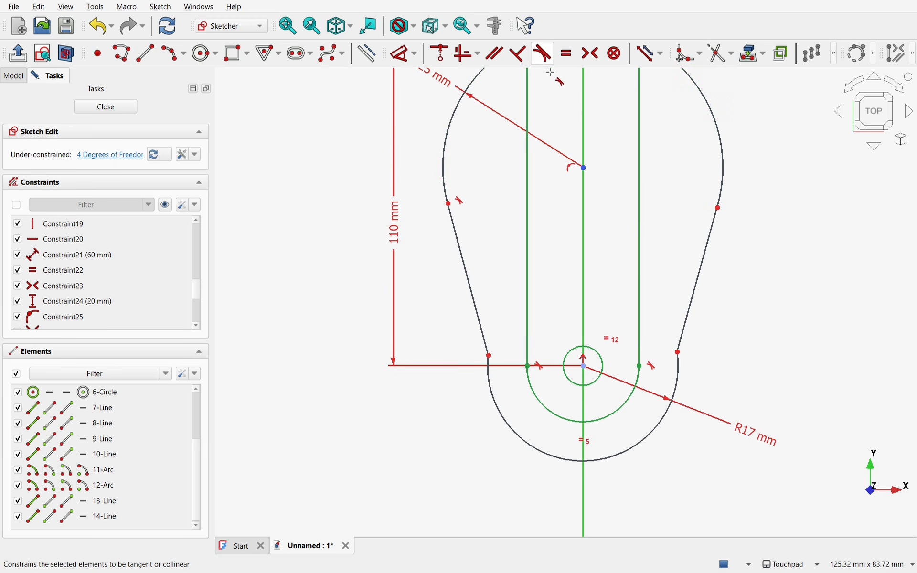
pyautogui.click(479, 321)
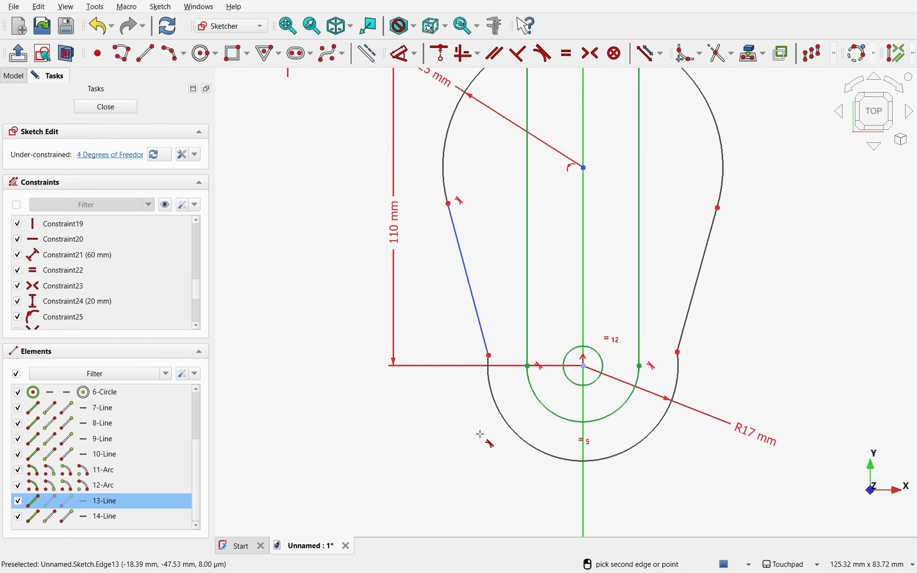
pyautogui.click(510, 431)
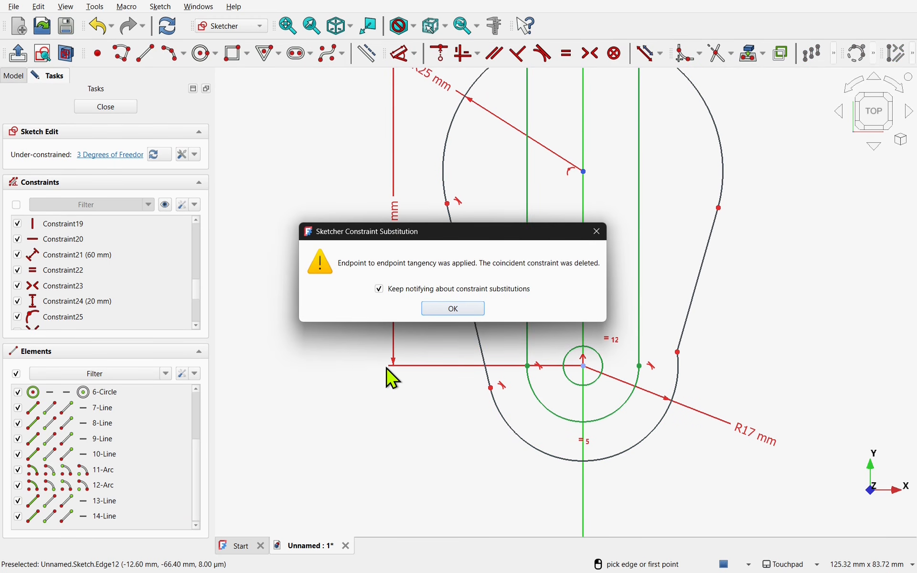
pyautogui.click(451, 311)
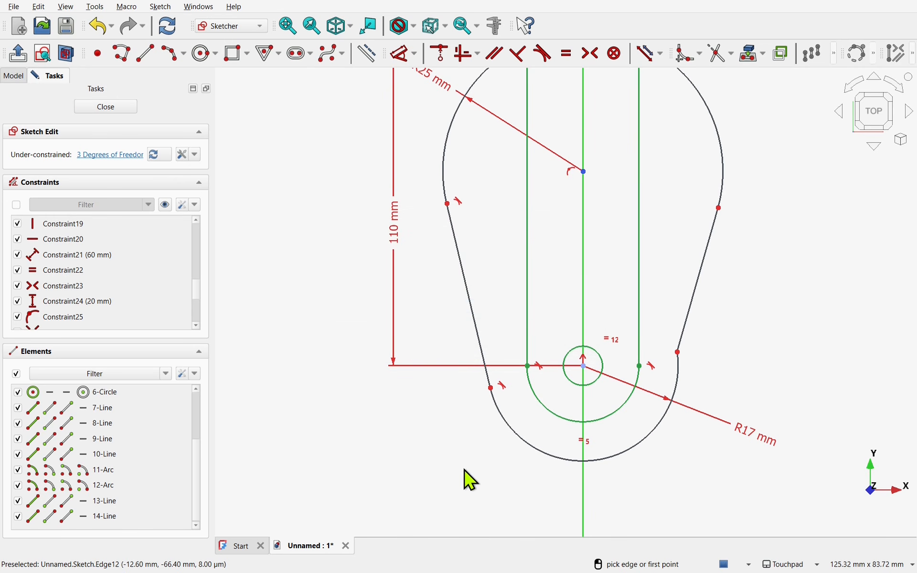
# Step: Make the crank's right side line tangent to both the lower and the upper arc
pyautogui.click(655, 430)
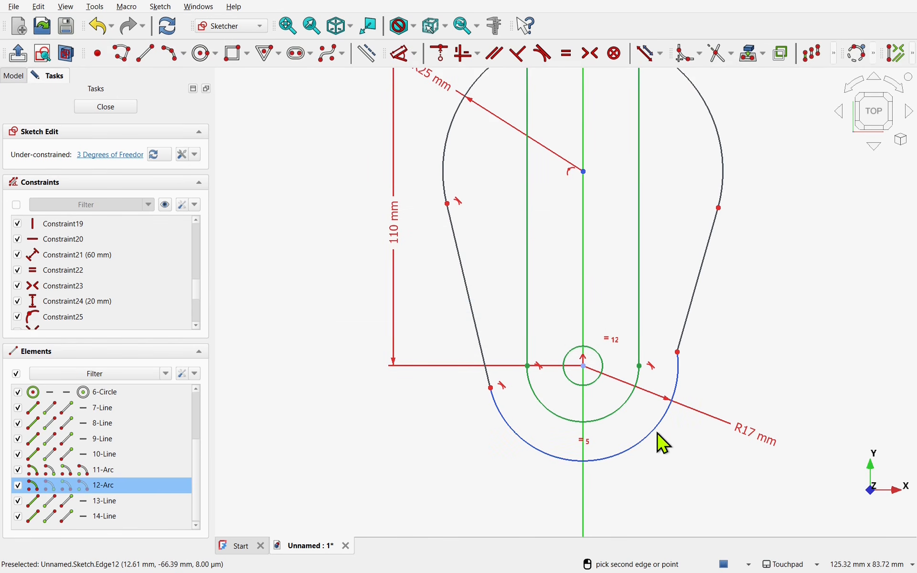
pyautogui.click(693, 294)
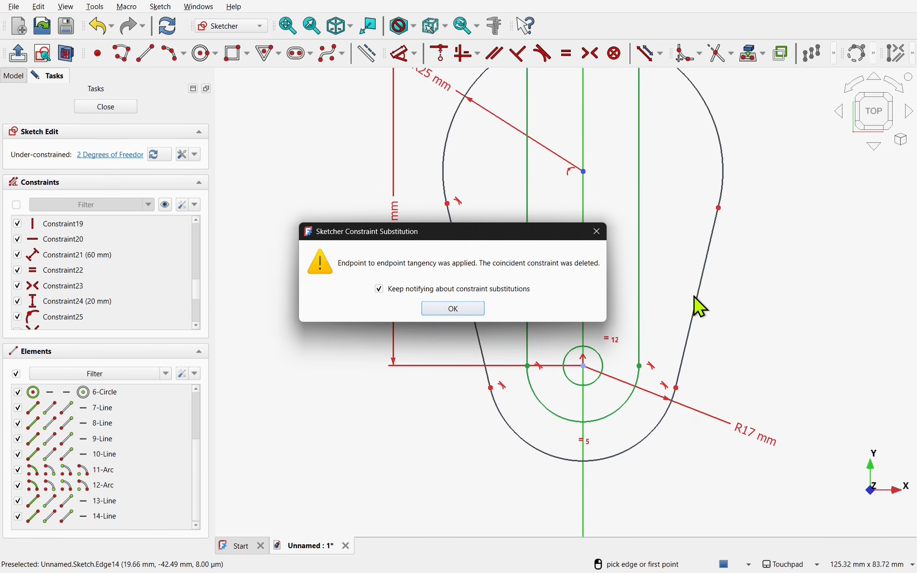
pyautogui.click(458, 311)
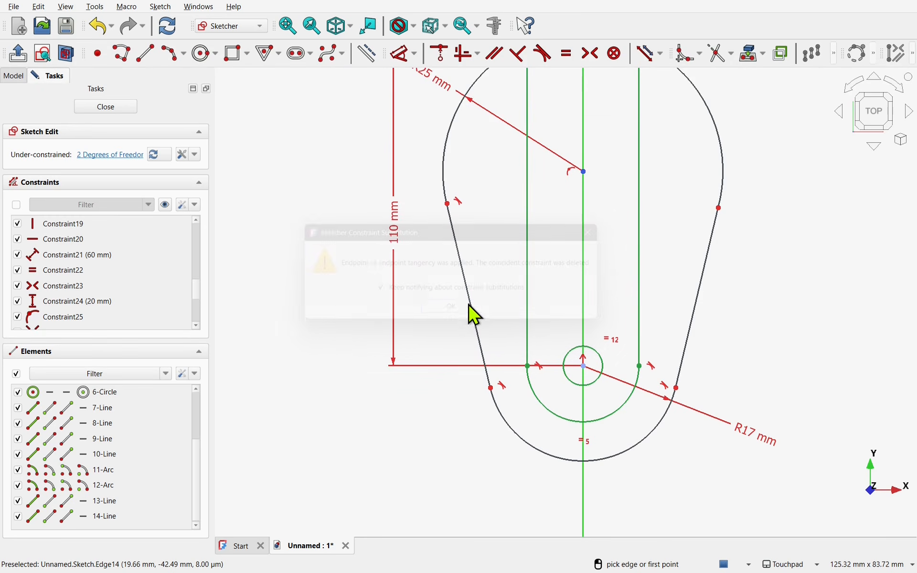
pyautogui.click(713, 259)
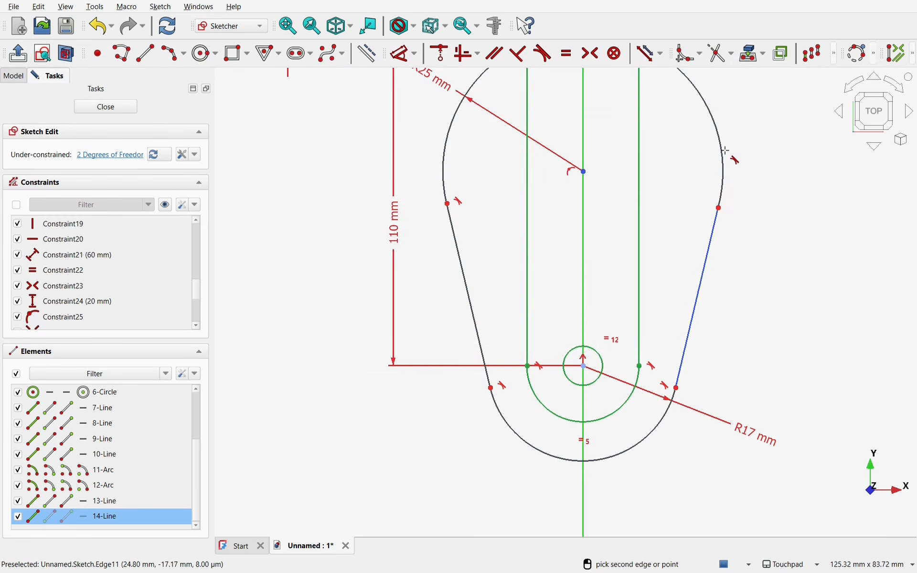
pyautogui.click(722, 154)
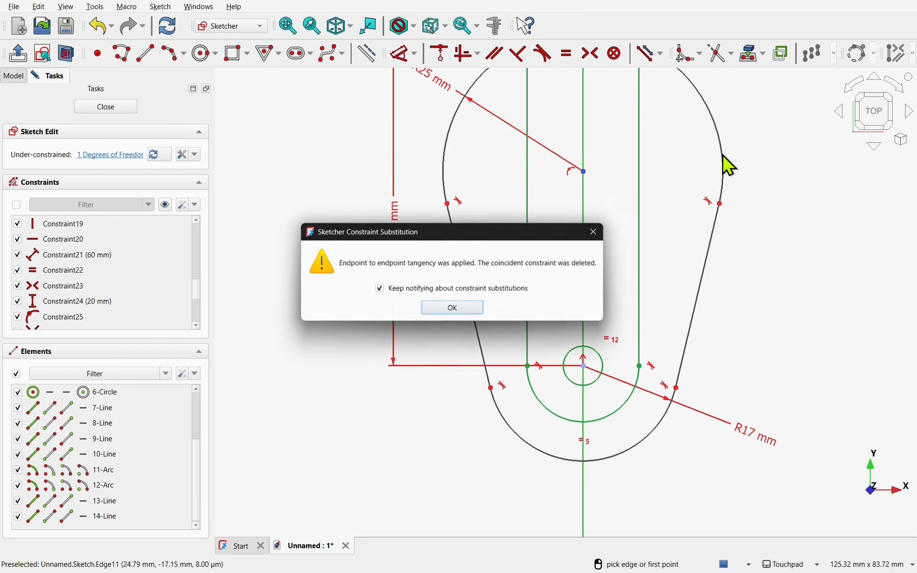
pyautogui.click(466, 311)
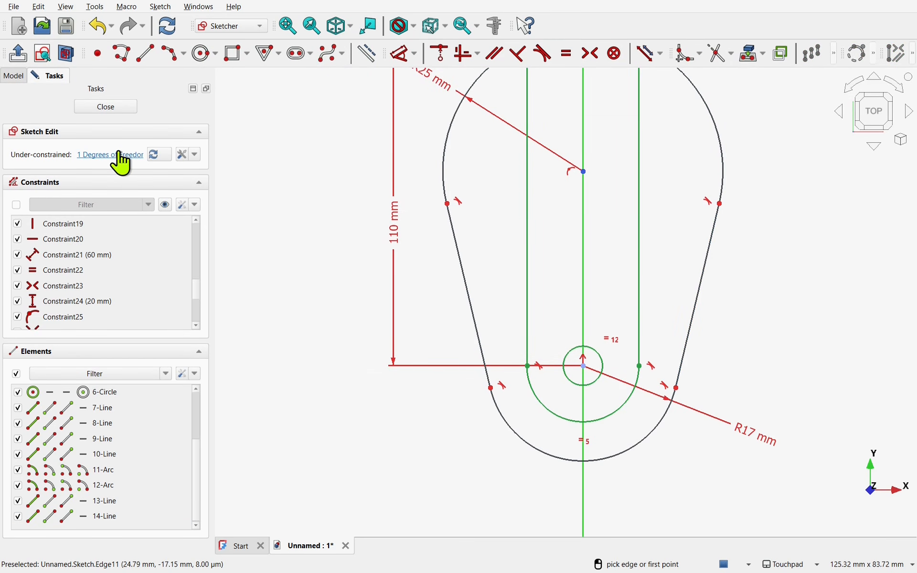
pyautogui.press('Escape')
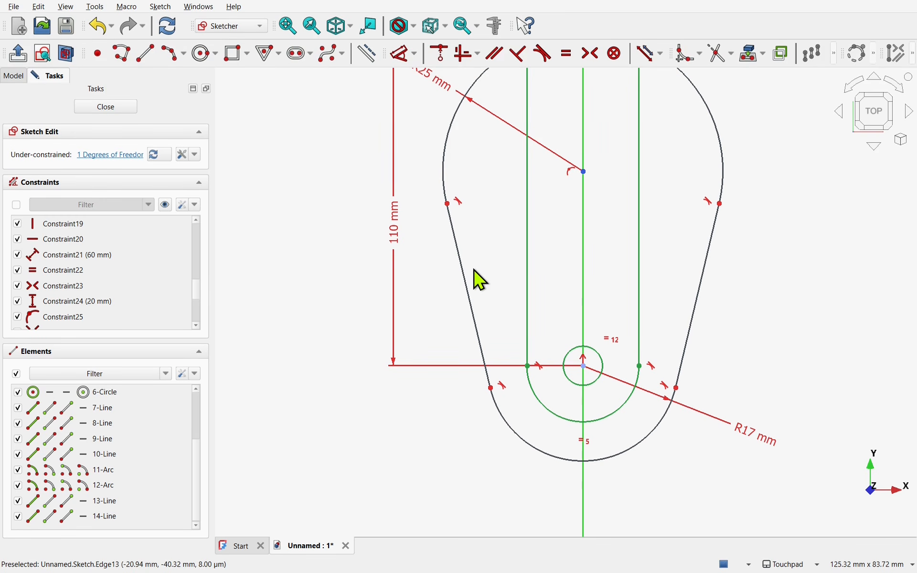
# Step: Constrain the vertical distance between the upper crank arc's centre and the link's lower hole centre to 30 mm
pyautogui.moveTo(464, 273)
pyautogui.mouseDown()
pyautogui.moveTo(451, 237)
pyautogui.moveTo(453, 319)
pyautogui.moveTo(459, 262)
pyautogui.moveTo(458, 286)
pyautogui.mouseUp()
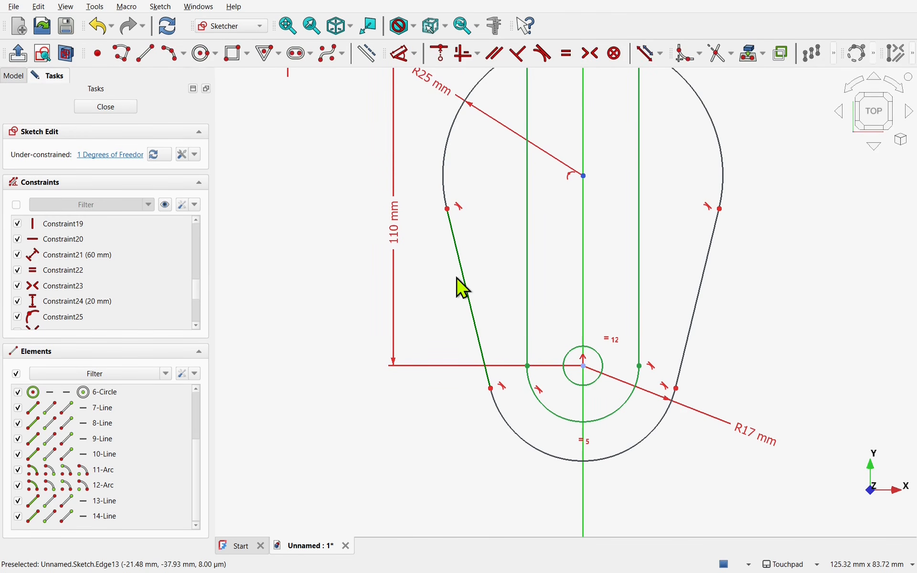
pyautogui.click(404, 54)
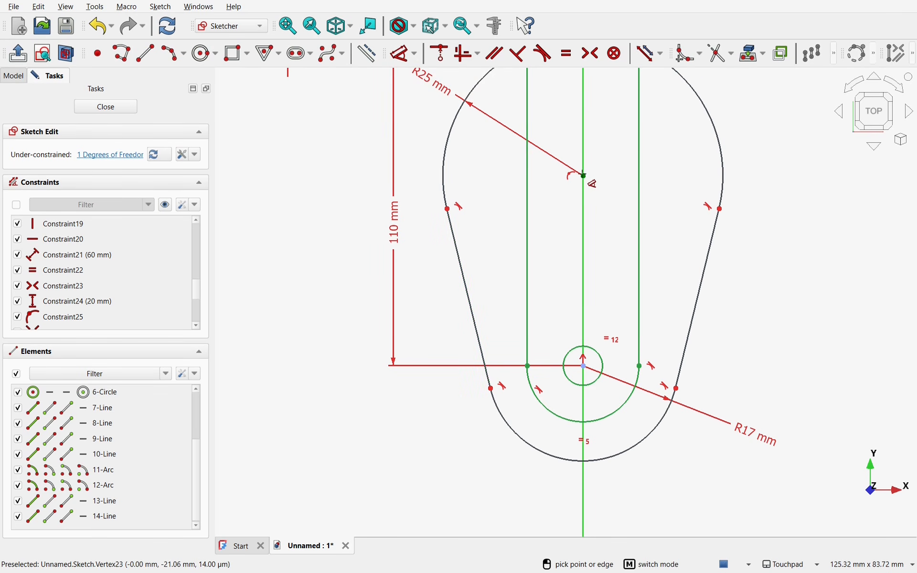
pyautogui.click(584, 175)
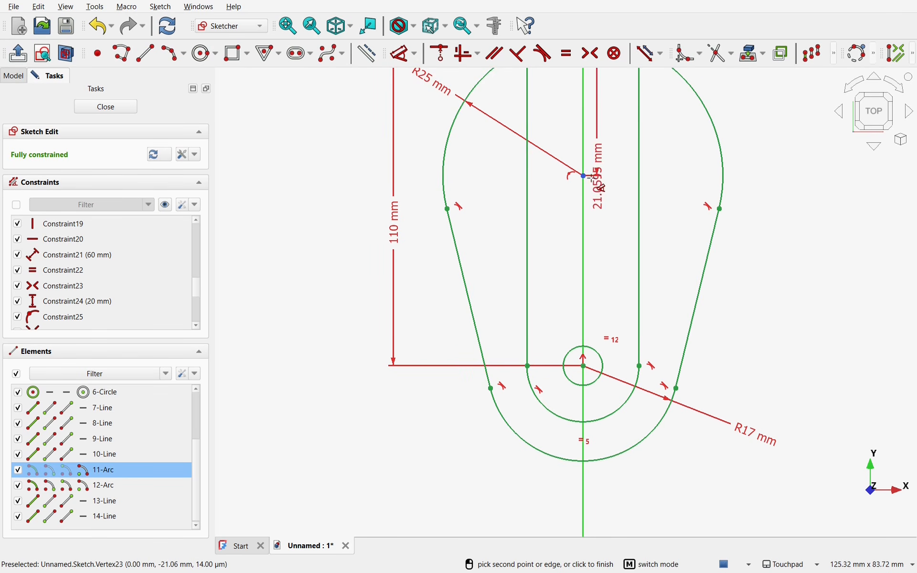
pyautogui.click(584, 369)
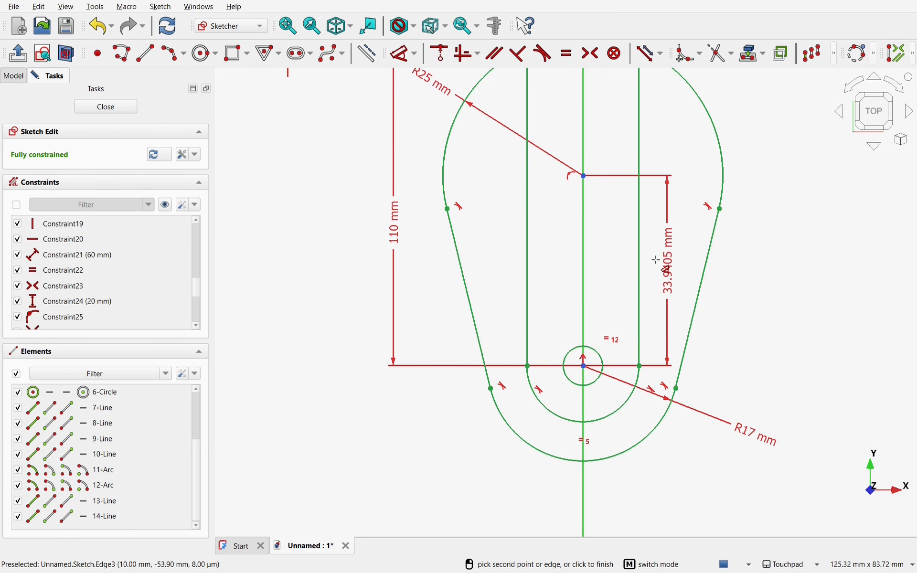
pyautogui.click(662, 272)
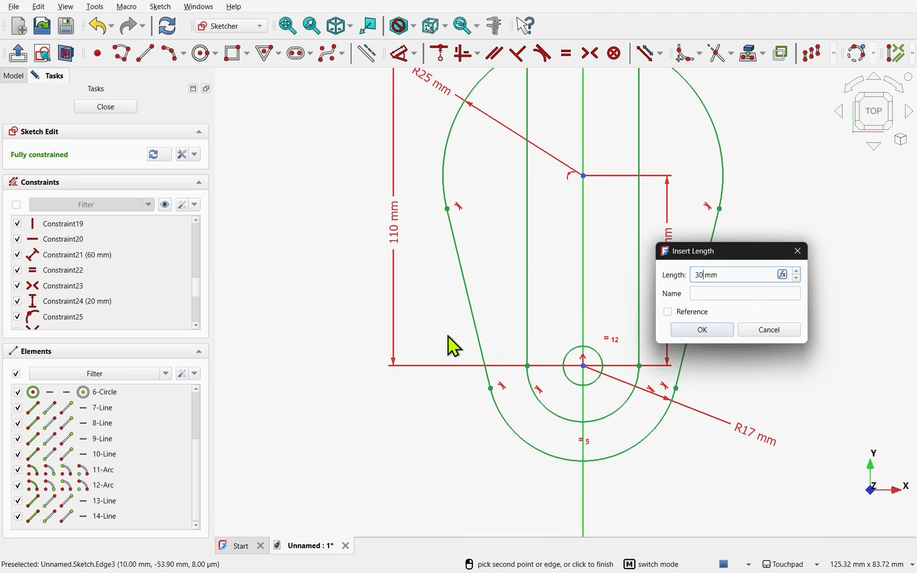
pyautogui.press('Return')
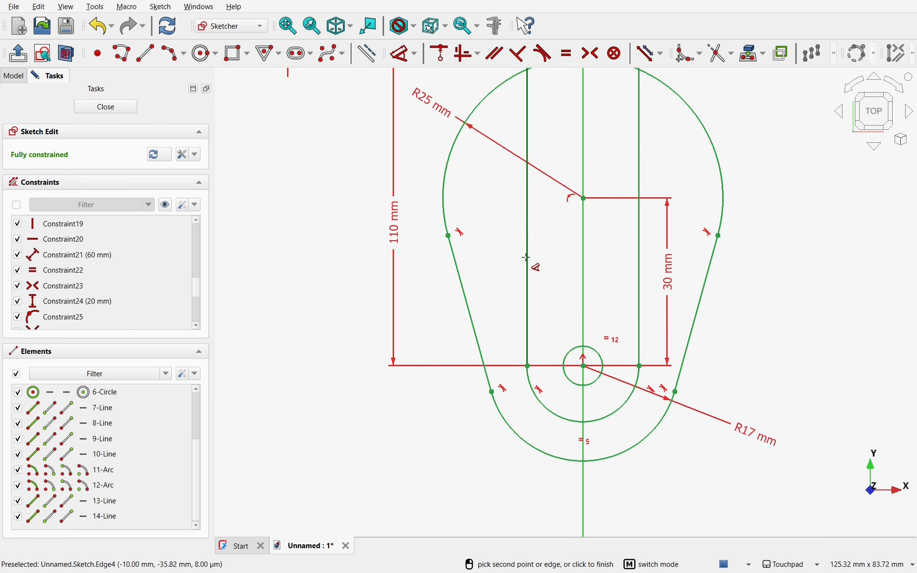
pyautogui.scroll(-4, 509, 247)
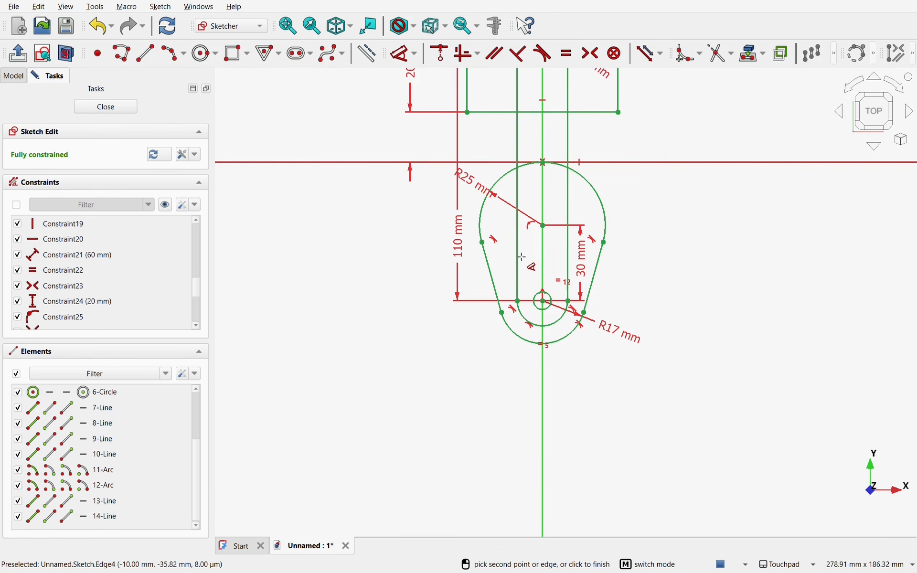
pyautogui.moveTo(506, 265)
pyautogui.keyDown('shift'); pyautogui.mouseDown(button='middle')
pyautogui.moveTo(534, 280)
pyautogui.moveTo(555, 409)
pyautogui.moveTo(461, 403)
pyautogui.moveTo(486, 405)
pyautogui.mouseUp(button='middle'); pyautogui.keyUp('shift')
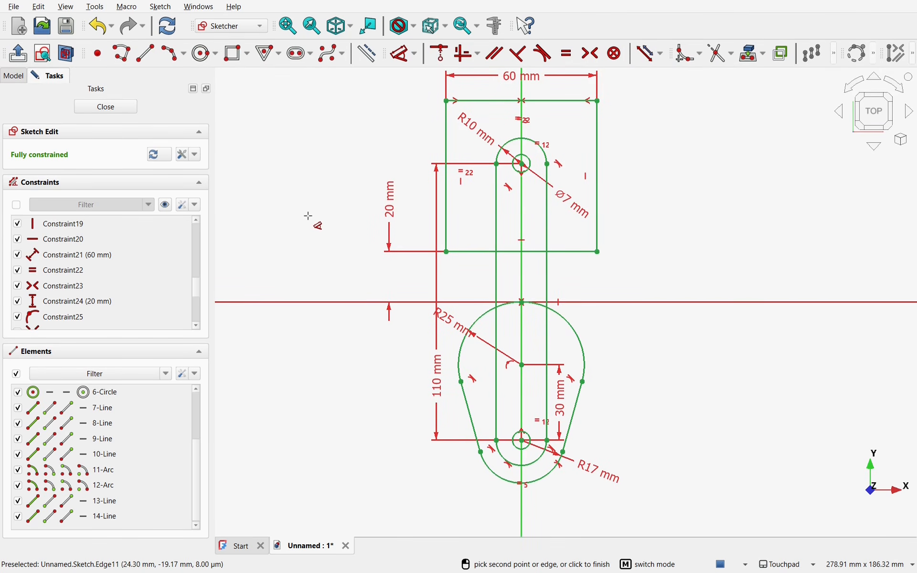
# Step: Draw a vertical slot in the empty area beside the mechanism, about 82 mm between its arc centres
pyautogui.press('Escape')
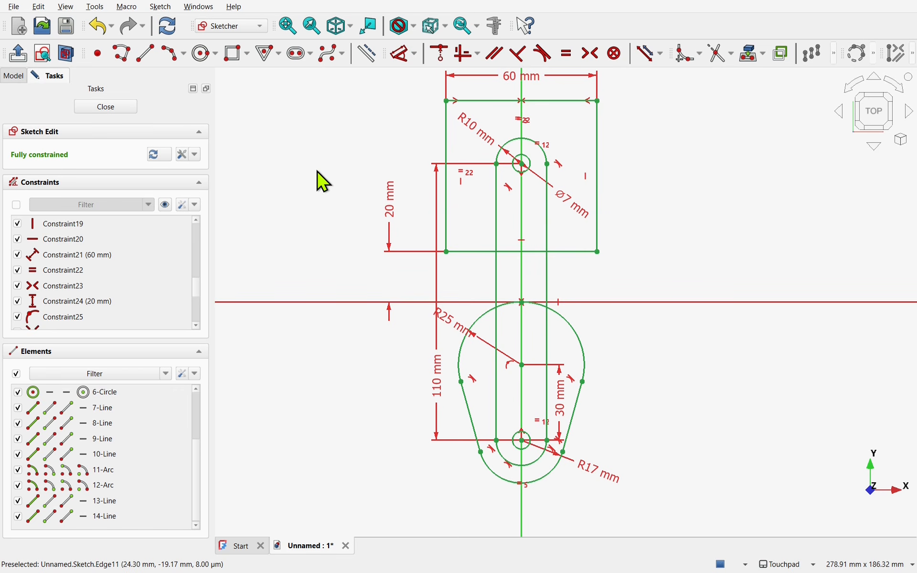
pyautogui.click(296, 61)
pyautogui.click(304, 244)
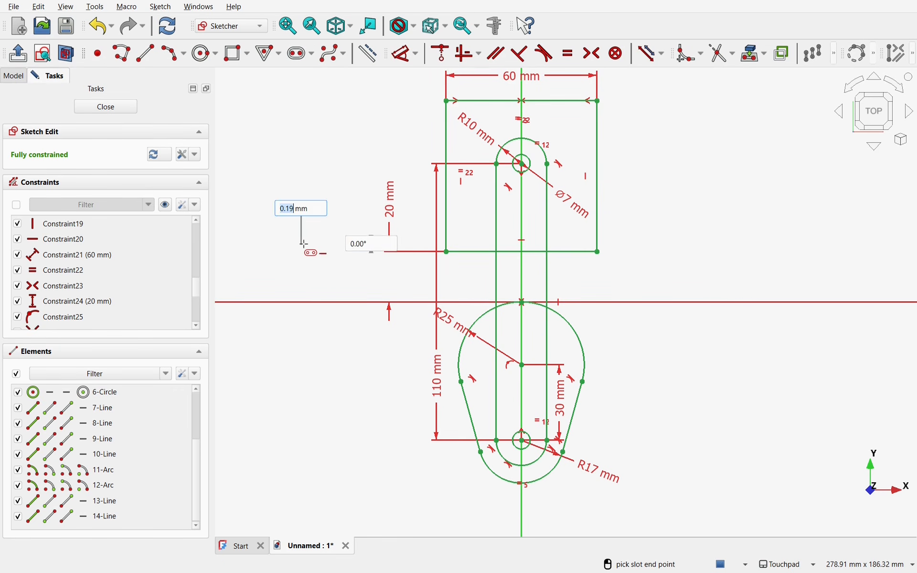
pyautogui.click(307, 451)
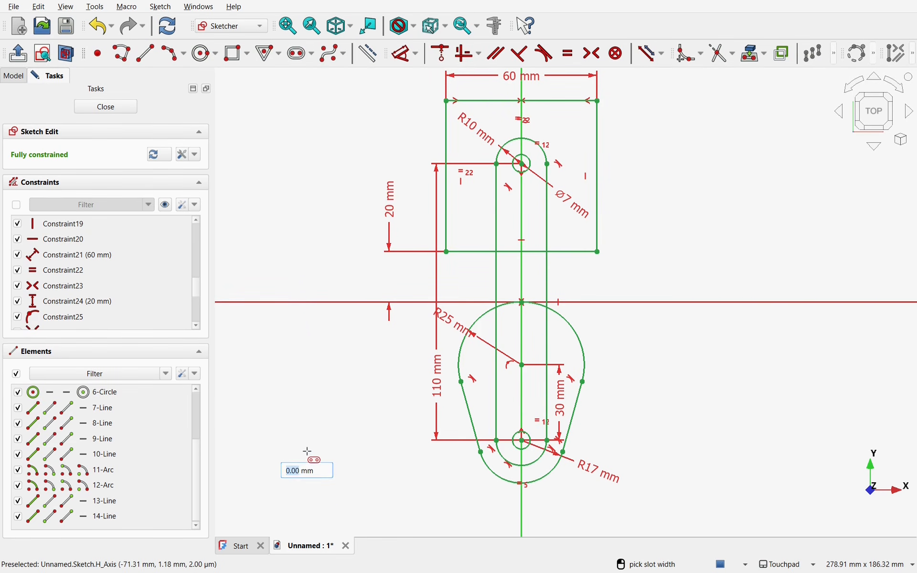
pyautogui.click(349, 453)
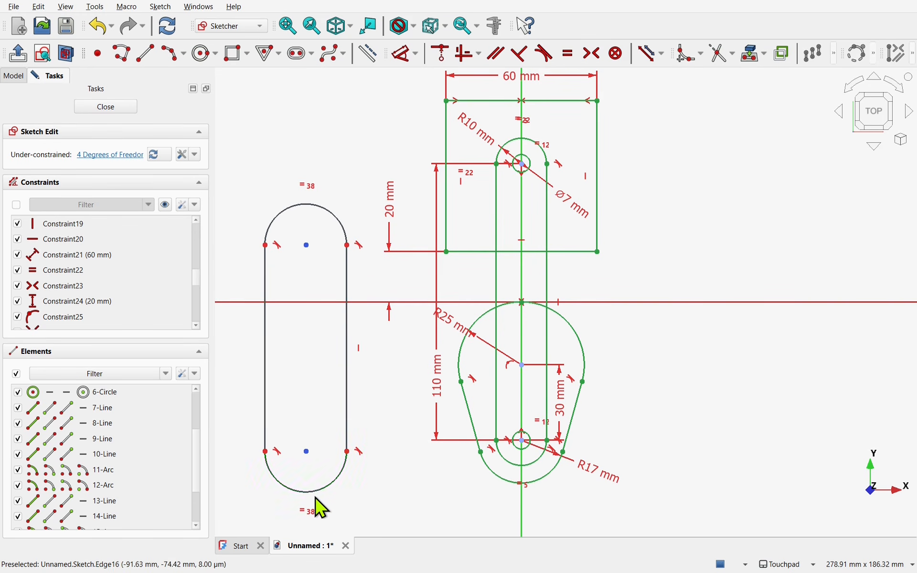
# Step: Delete the slot's lower arc and shift the right side line slightly to loosen the open shape
pyautogui.click(343, 491)
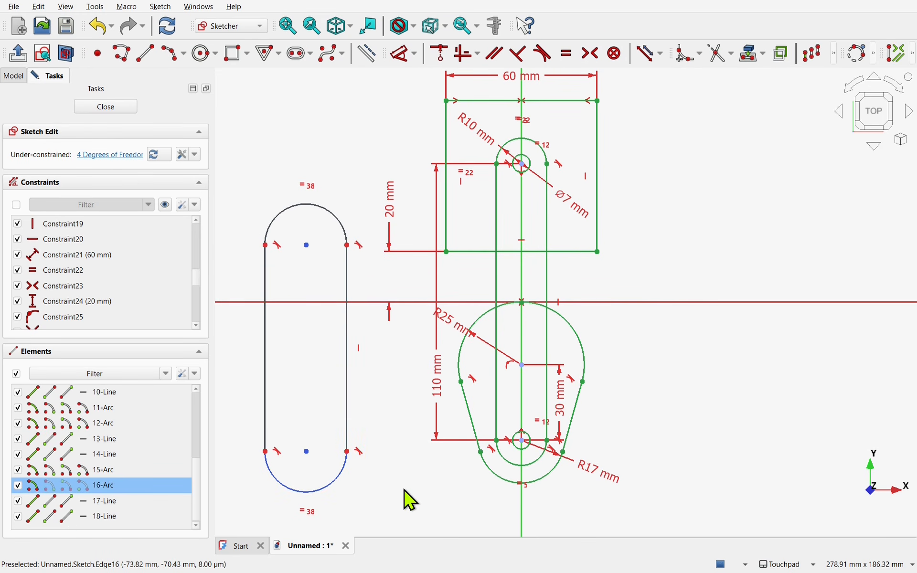
pyautogui.press('Delete')
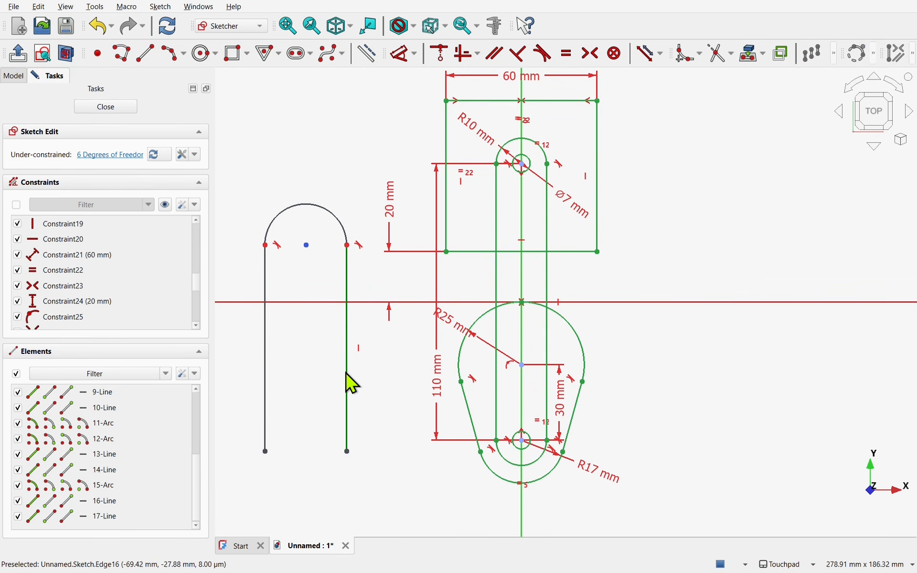
pyautogui.moveTo(354, 384); pyautogui.dragTo(352, 383)
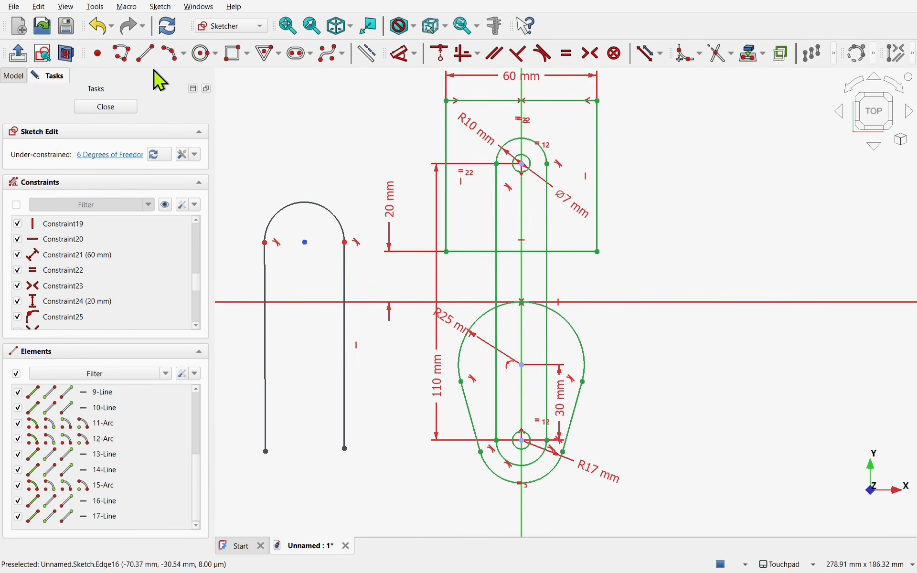
# Step: Close the open lower end with a straight line between the two side lines and constrain it horizontal
pyautogui.click(146, 53)
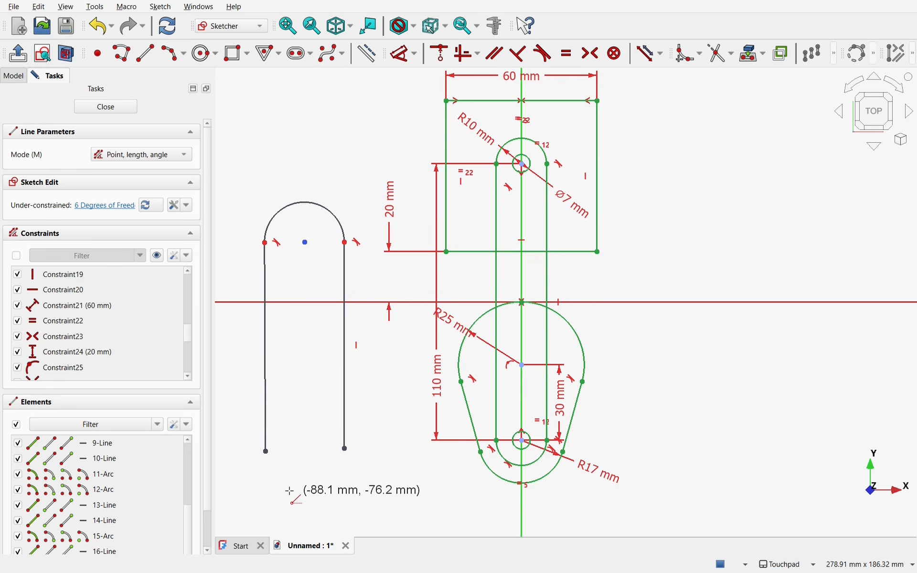
pyautogui.click(266, 451)
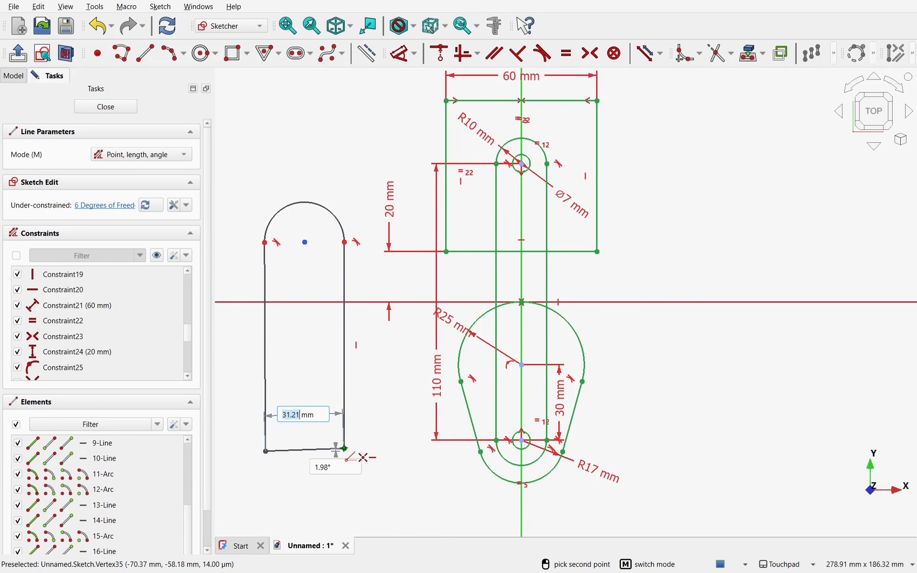
pyautogui.click(345, 449)
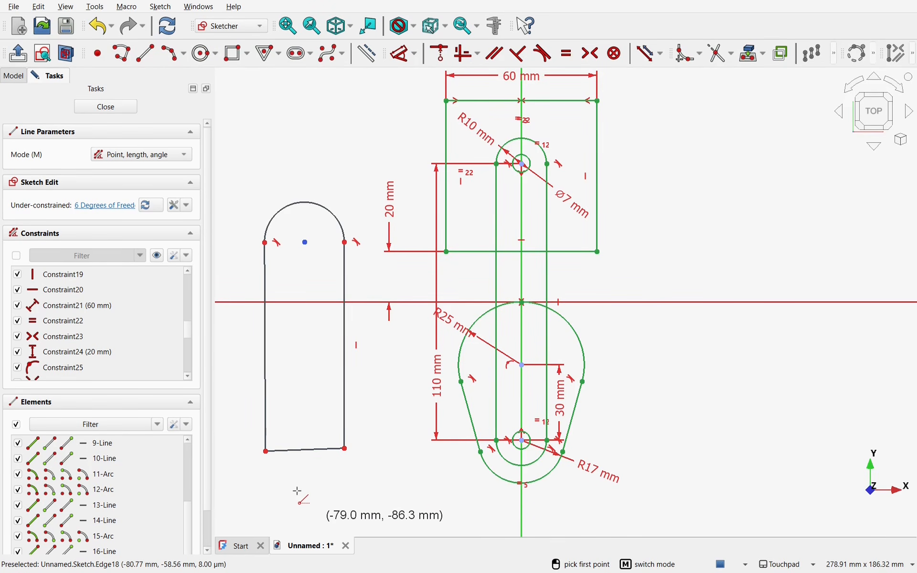
pyautogui.press('Escape')
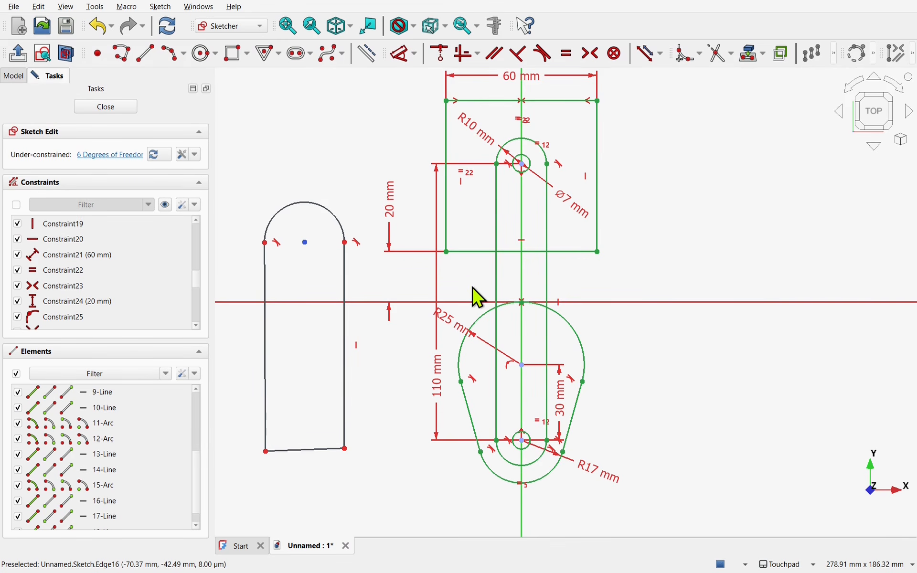
pyautogui.click(466, 54)
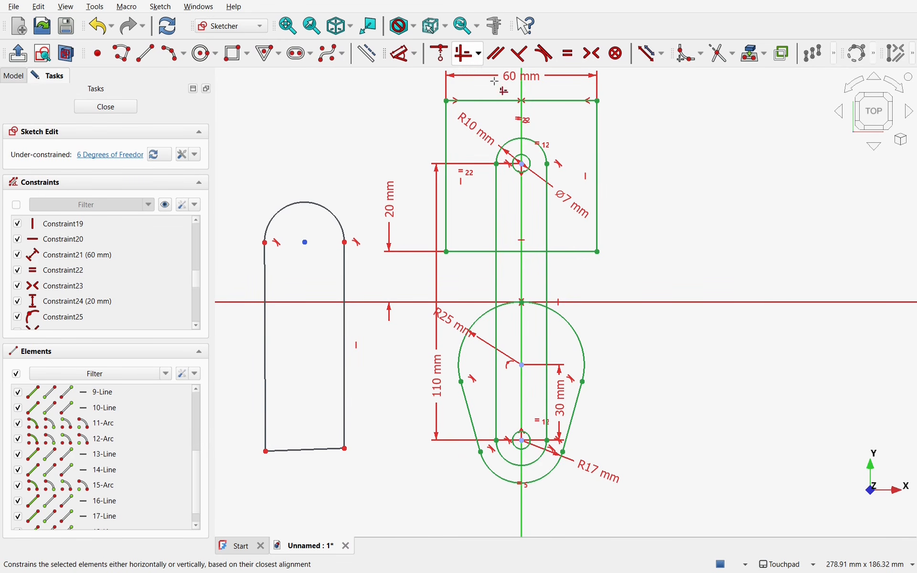
pyautogui.click(307, 450)
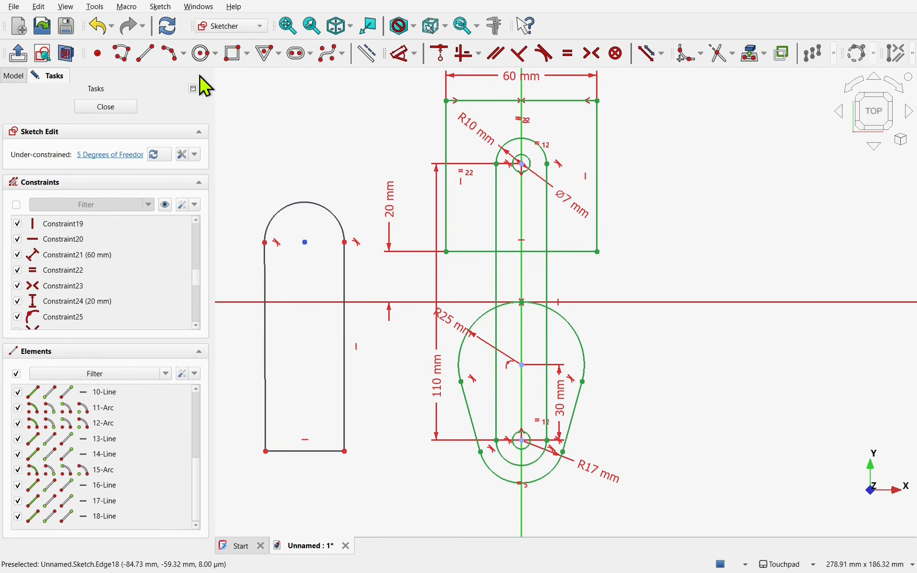
# Step: Draw a circle about 15 mm in diameter centred on the new shape's arc centre
pyautogui.click(201, 55)
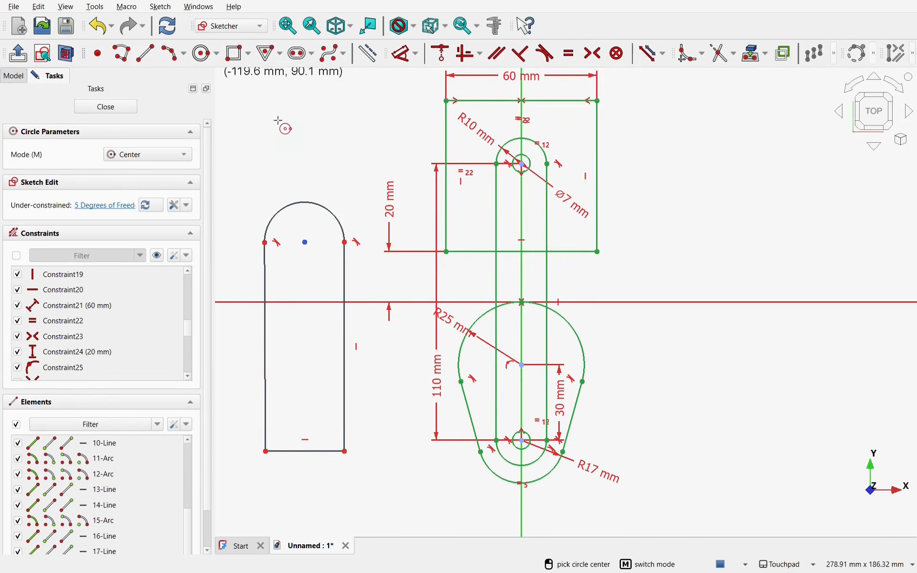
pyautogui.click(305, 242)
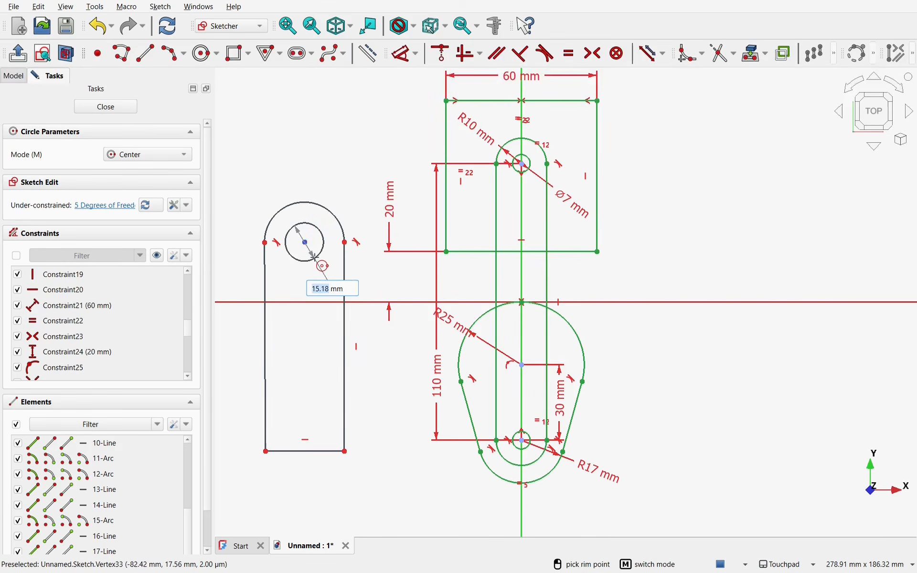
pyautogui.click(315, 259)
pyautogui.press('Escape')
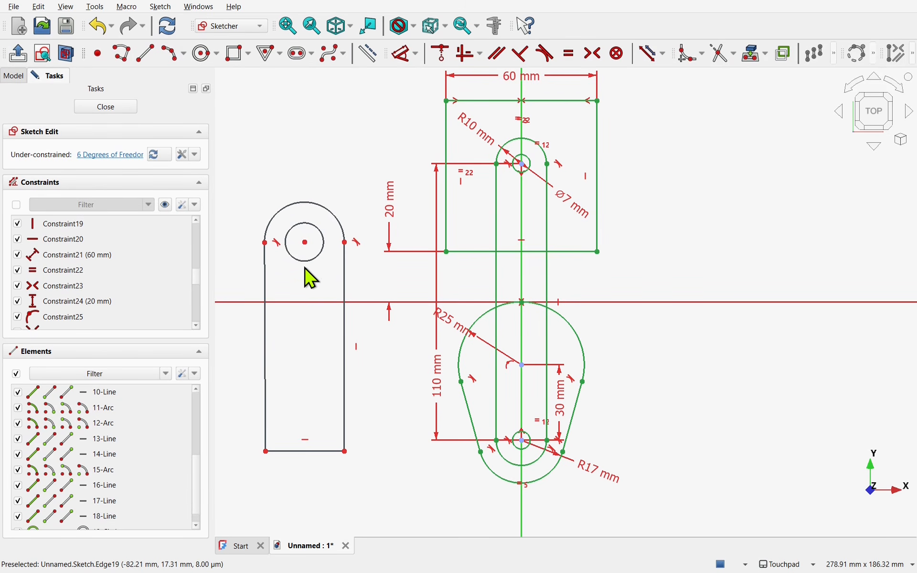
# Step: Make the new circle equal to the link's lower hole and the new shape's arc equal to the link's lower arc
pyautogui.click(310, 262)
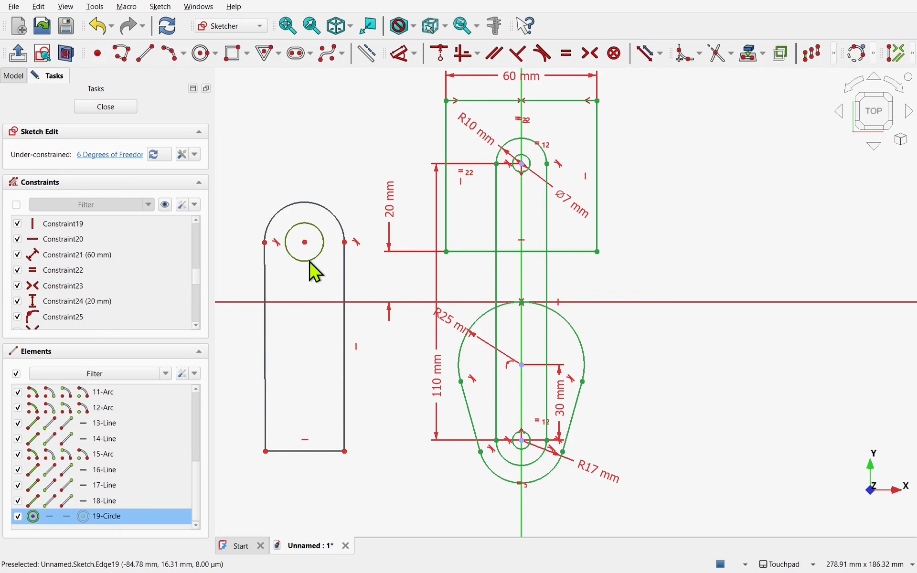
pyautogui.click(527, 452)
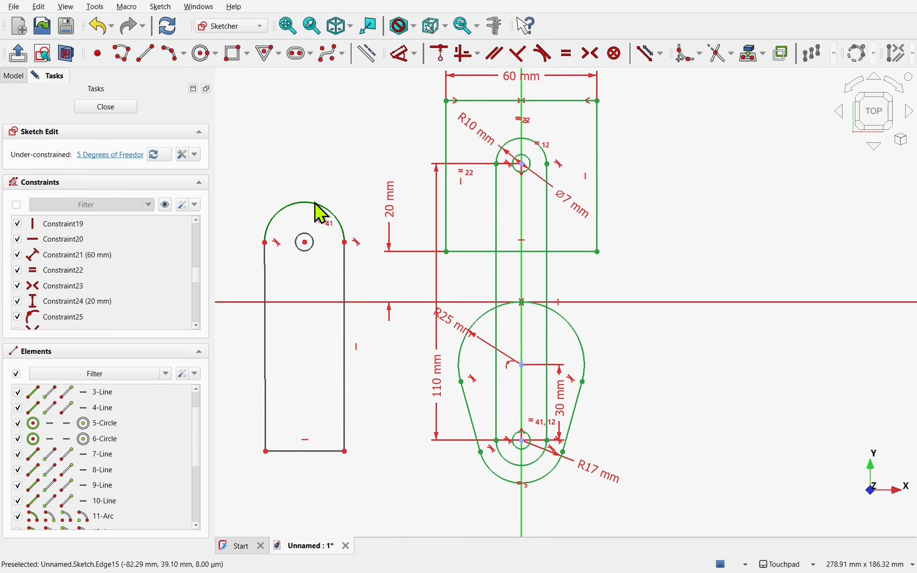
pyautogui.click(321, 216)
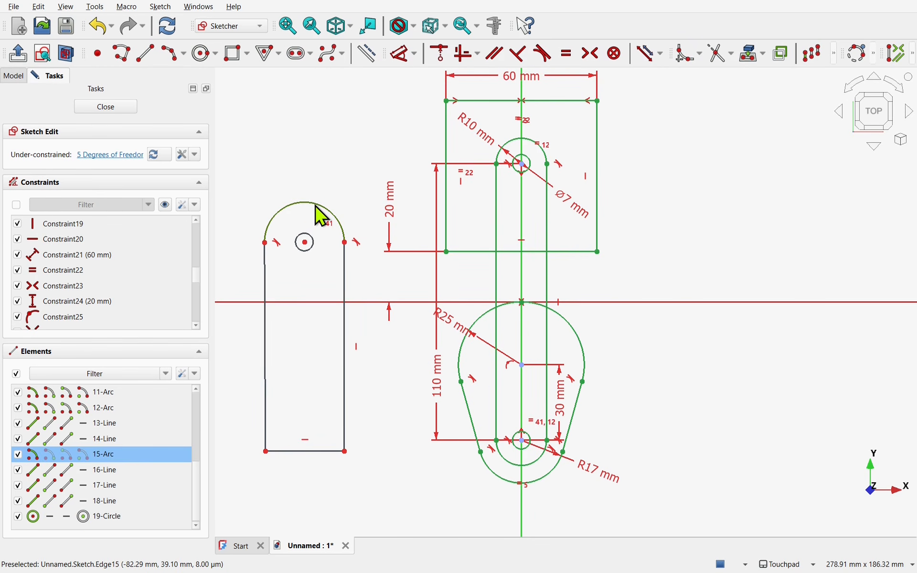
pyautogui.click(518, 470)
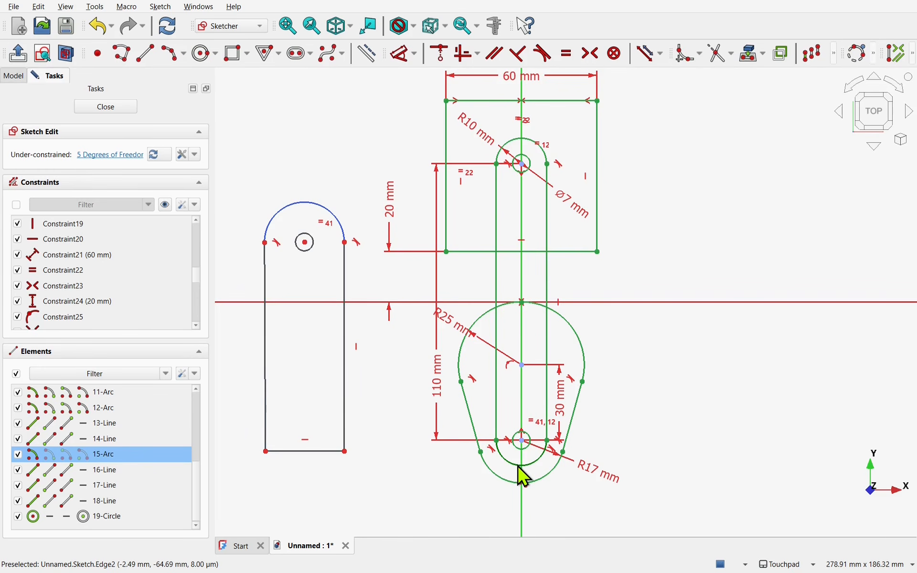
pyautogui.click(567, 54)
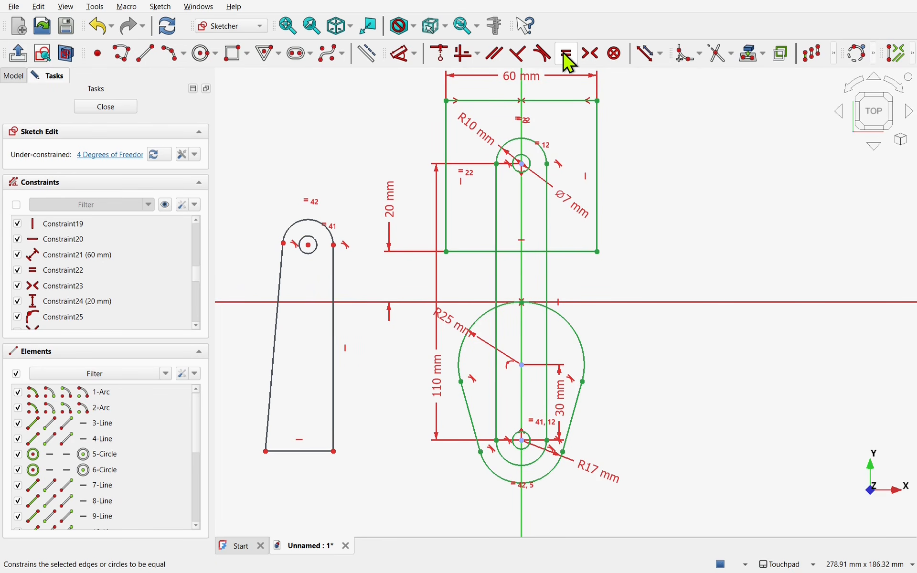
# Step: Constrain the new shape's left side line vertical and set its length to 60 mm
pyautogui.click(274, 357)
pyautogui.click(462, 55)
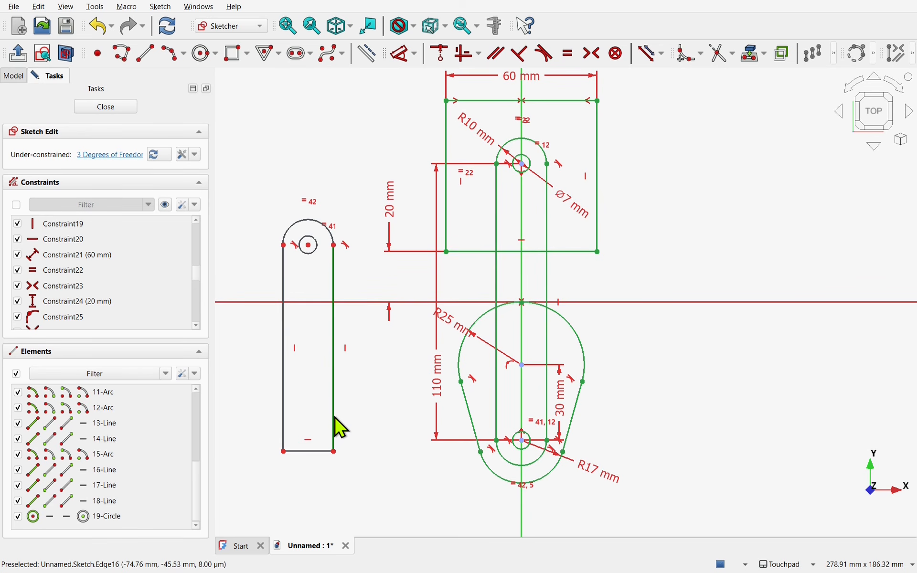
pyautogui.click(286, 419)
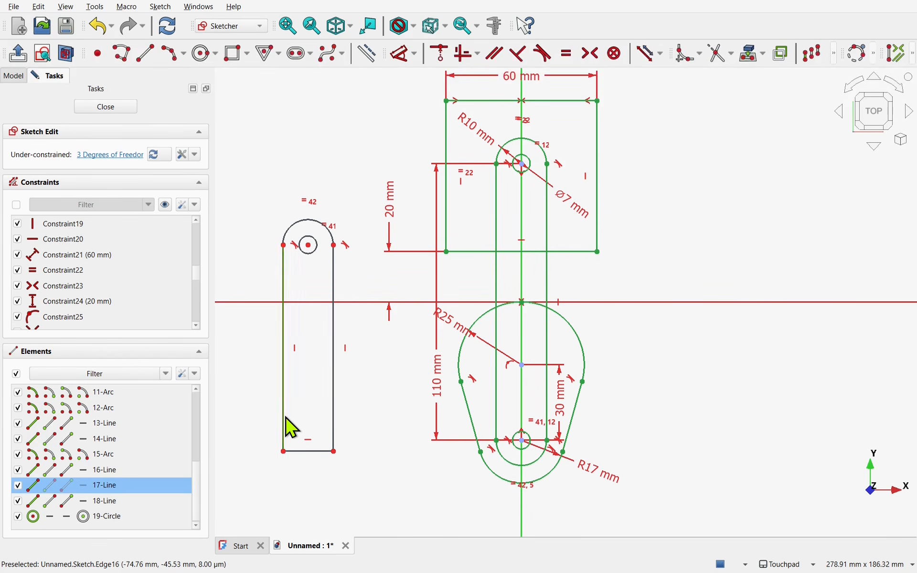
pyautogui.click(404, 53)
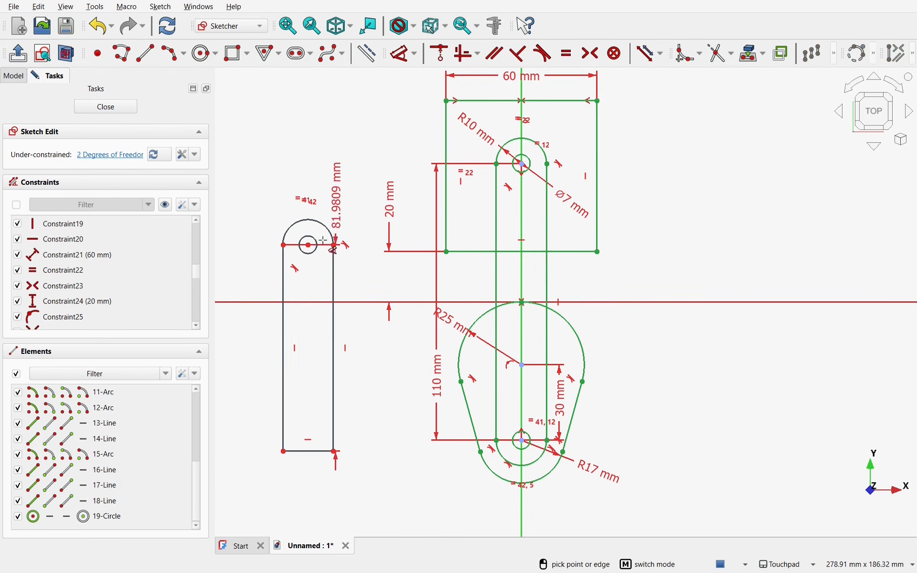
pyautogui.click(239, 351)
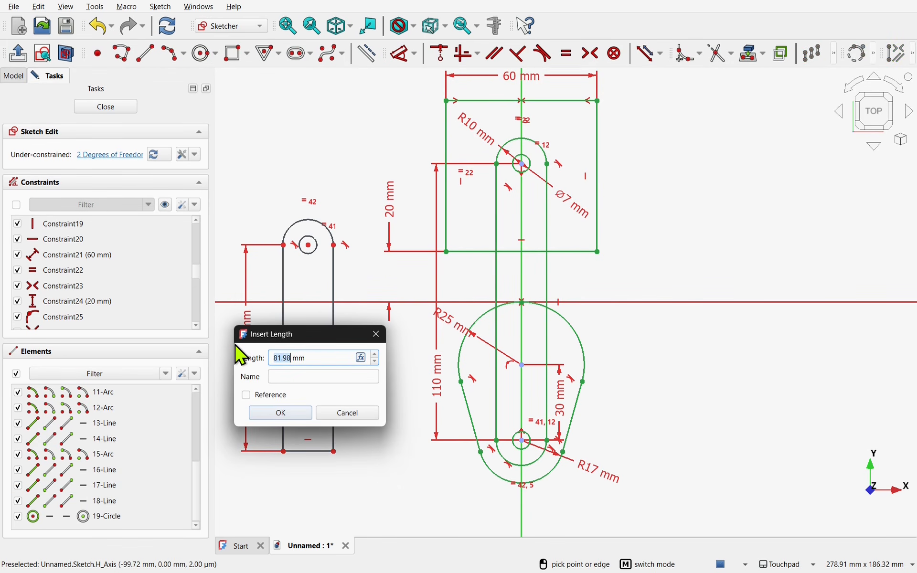
pyautogui.press('Return')
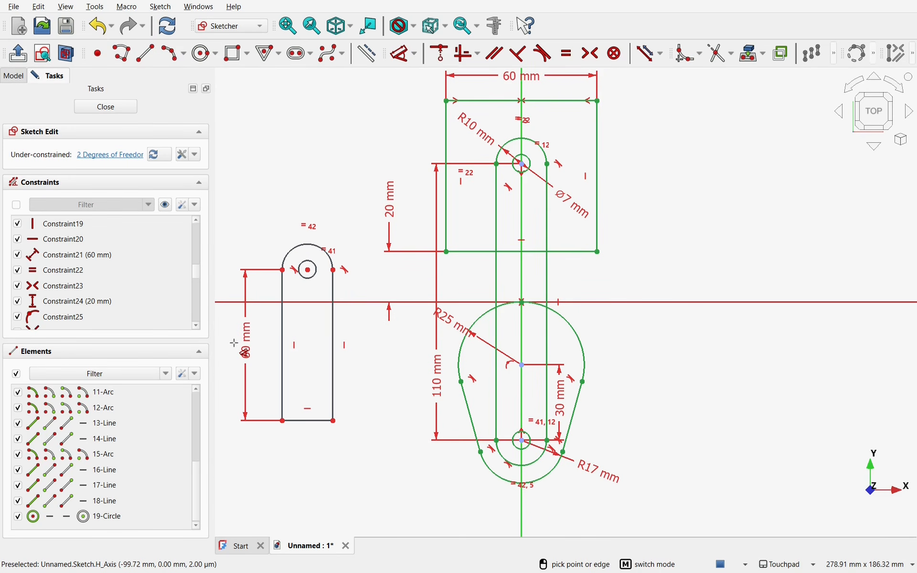
pyautogui.press('Escape')
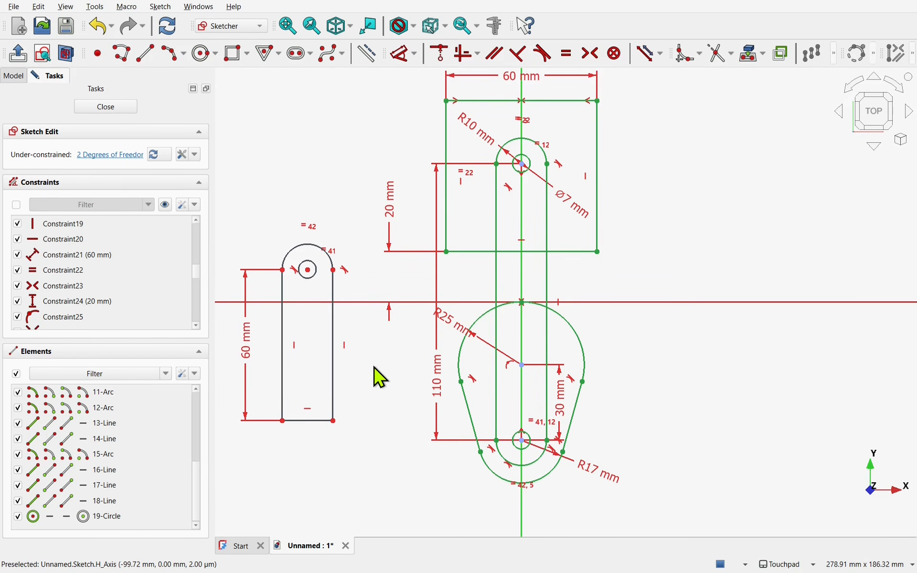
# Step: Move the new shape over the crank and constrain its arc centre onto the vertical axis
pyautogui.moveTo(308, 270)
pyautogui.mouseDown()
pyautogui.moveTo(338, 372)
pyautogui.moveTo(481, 397)
pyautogui.moveTo(510, 387)
pyautogui.moveTo(515, 396)
pyautogui.mouseUp()
pyautogui.scroll(7, 519, 440)
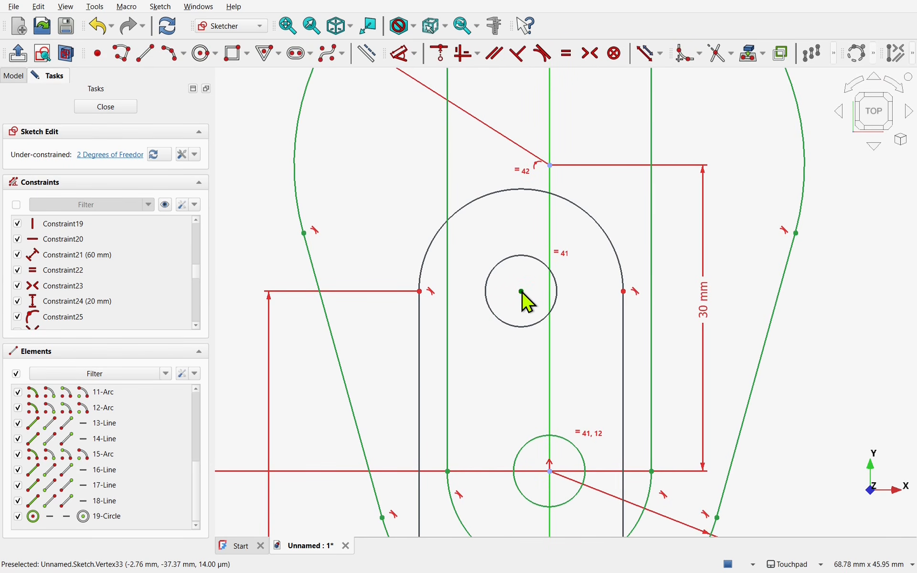
pyautogui.moveTo(519, 292)
pyautogui.mouseDown()
pyautogui.moveTo(504, 286)
pyautogui.moveTo(521, 292)
pyautogui.mouseUp()
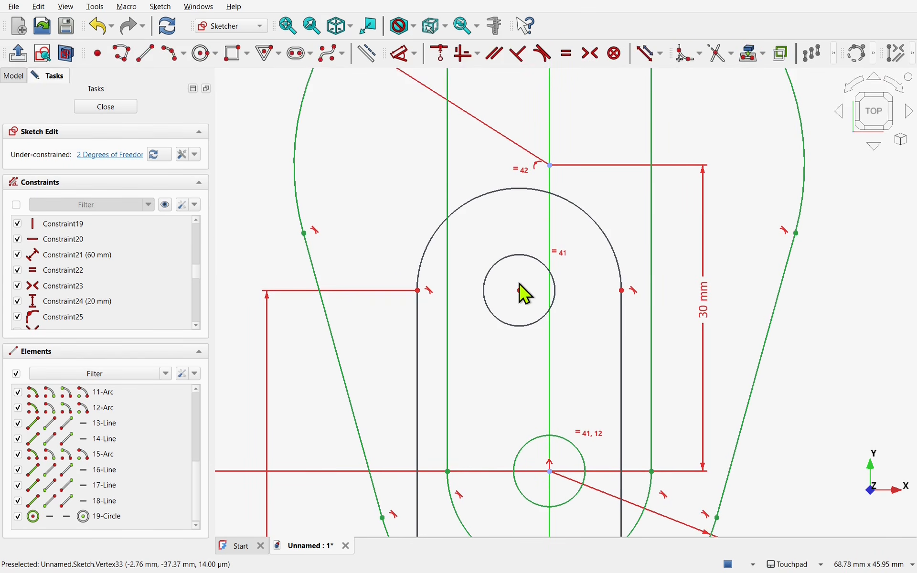
pyautogui.scroll(-5, 523, 293)
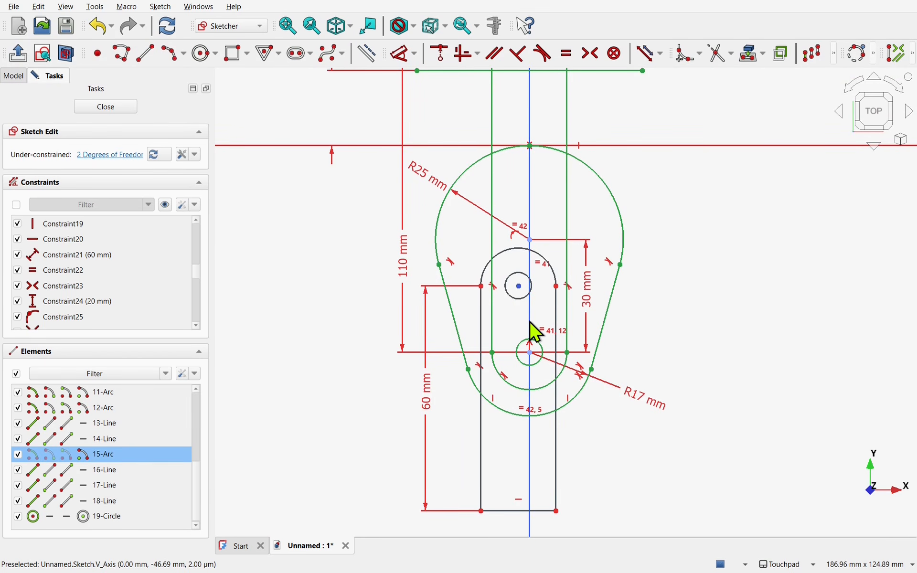
pyautogui.click(440, 58)
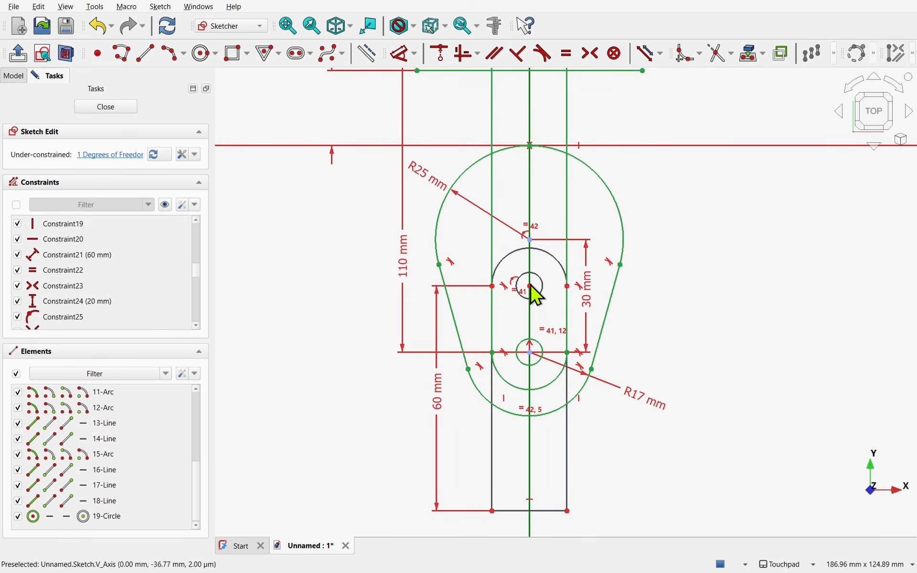
# Step: Slide the support along the vertical axis and set the vertical distance between its arc centre and the crank's upper arc centre to 15 mm
pyautogui.moveTo(531, 287); pyautogui.dragTo(531, 291)
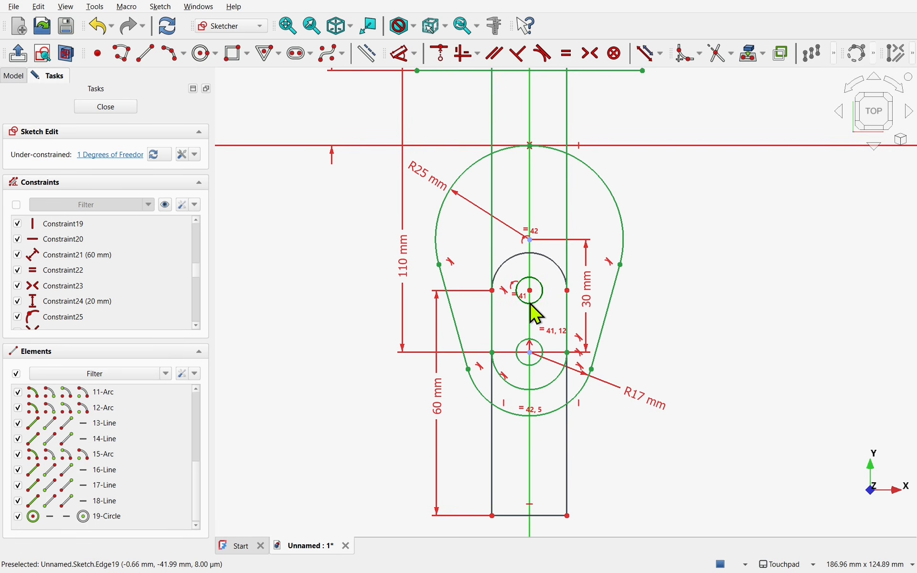
pyautogui.moveTo(531, 291); pyautogui.dragTo(530, 299)
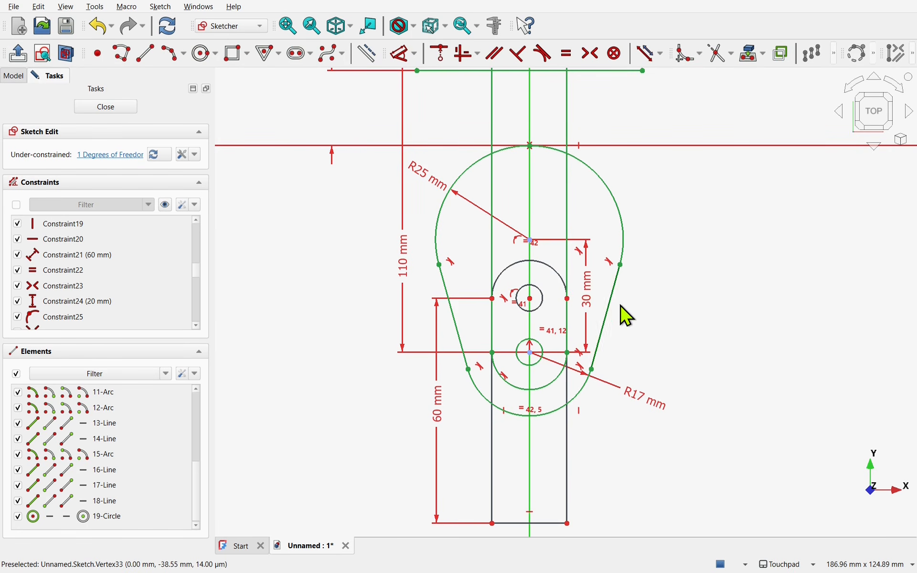
pyautogui.click(531, 300)
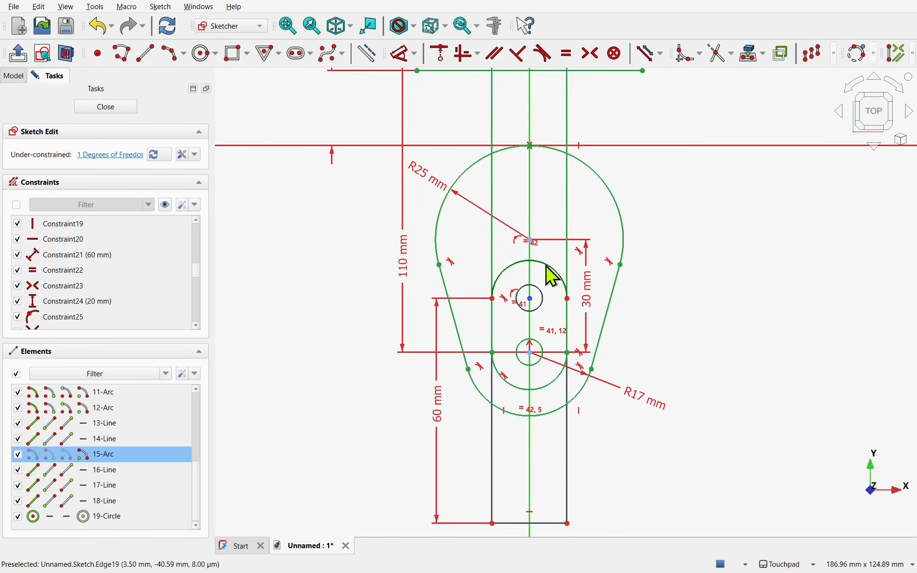
pyautogui.click(532, 242)
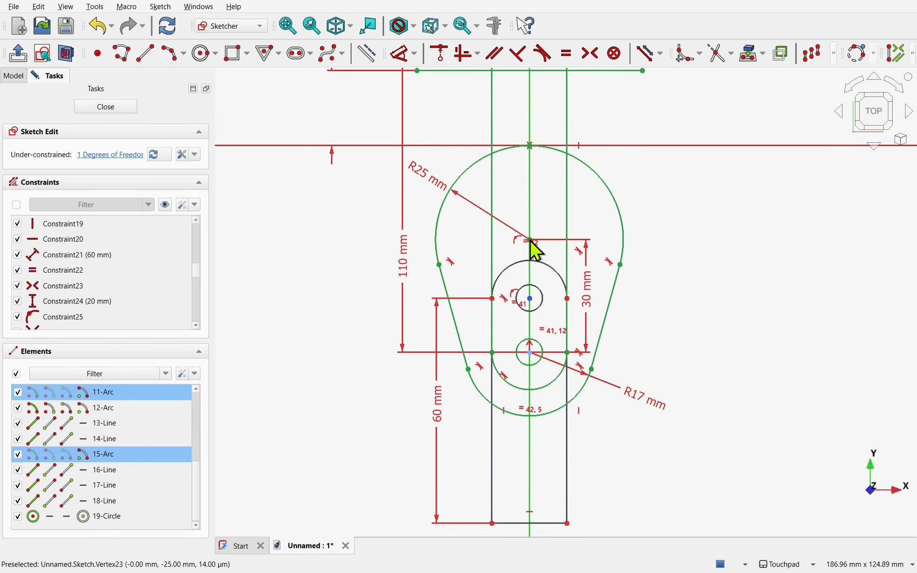
pyautogui.click(399, 54)
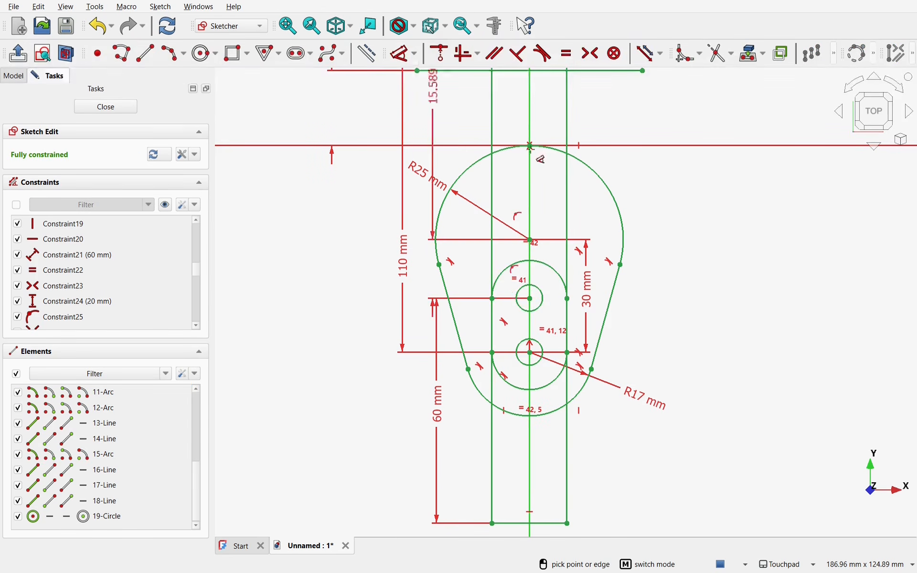
pyautogui.click(666, 262)
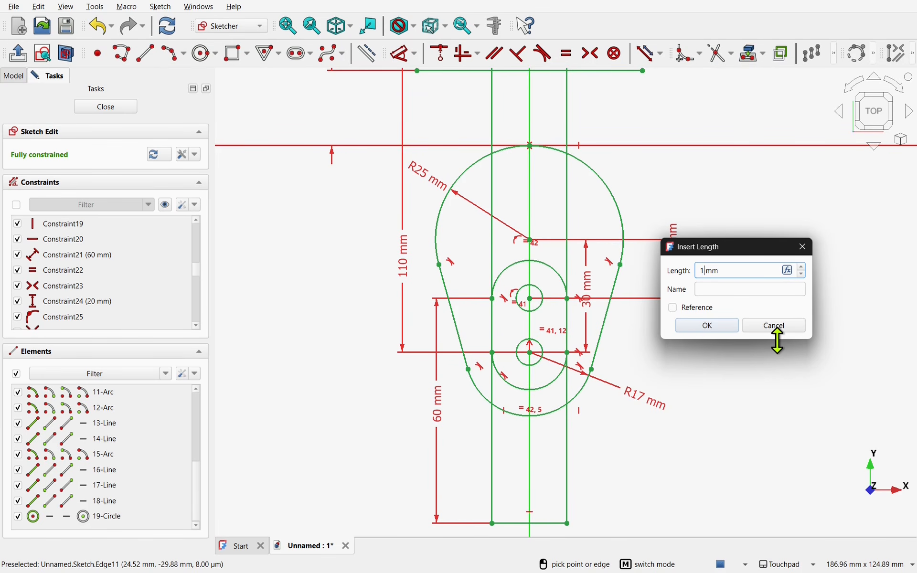
pyautogui.write('15')
pyautogui.press('Return')
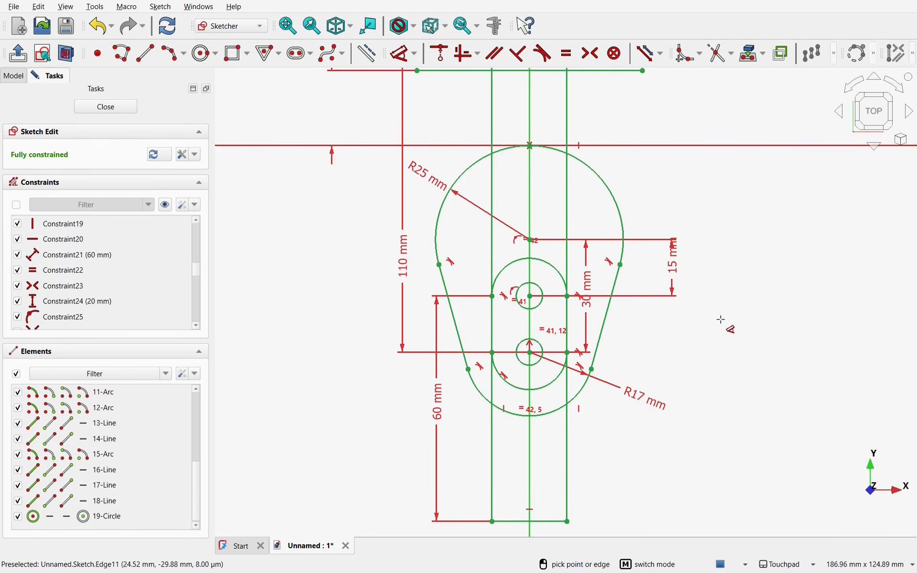
# Step: Spread the 30 mm, 15 mm, R17, 60 mm and 110 mm dimension labels outward, clear of the crank and support geometry
pyautogui.scroll(-5, 527, 192)
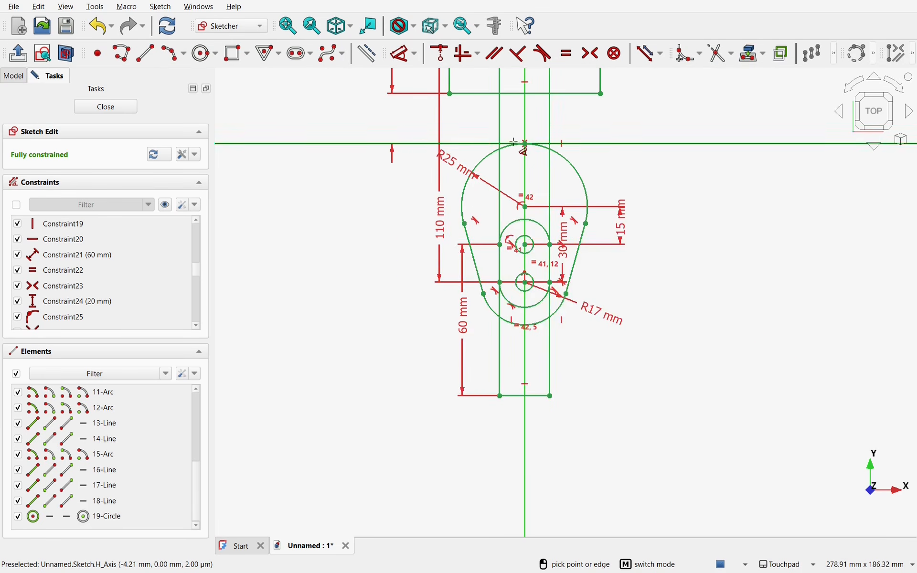
pyautogui.moveTo(527, 192)
pyautogui.keyDown('shift'); pyautogui.mouseDown(button='middle')
pyautogui.moveTo(520, 294)
pyautogui.moveTo(510, 299)
pyautogui.mouseUp(button='middle'); pyautogui.keyUp('shift')
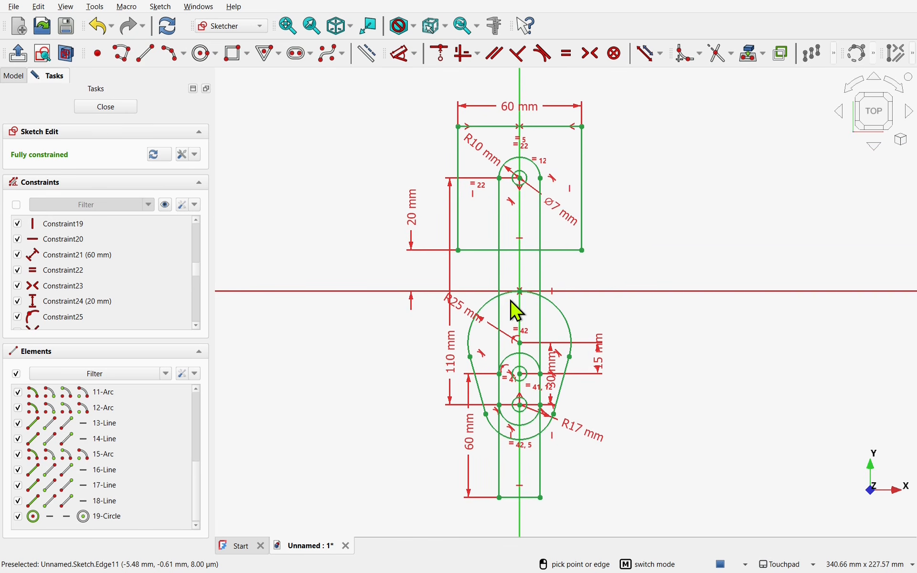
pyautogui.press('Escape')
pyautogui.moveTo(553, 371)
pyautogui.mouseDown()
pyautogui.moveTo(649, 421)
pyautogui.moveTo(645, 440)
pyautogui.mouseUp()
pyautogui.moveTo(606, 365); pyautogui.dragTo(682, 434)
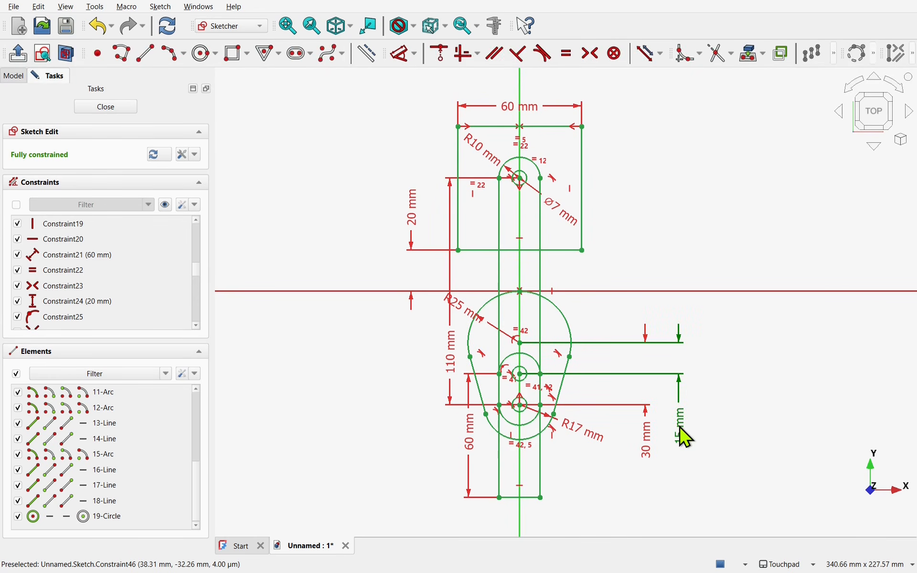
pyautogui.moveTo(601, 454); pyautogui.dragTo(607, 468)
pyautogui.moveTo(467, 447); pyautogui.dragTo(397, 446)
pyautogui.moveTo(450, 351); pyautogui.dragTo(319, 344)
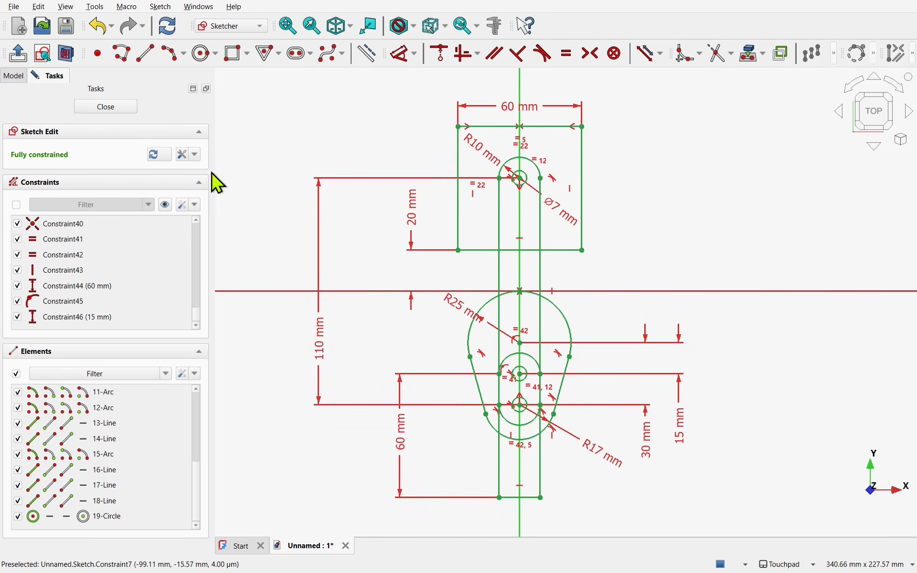
# Step: Finish editing the sketch and rename it MasterSketch
pyautogui.click(120, 111)
pyautogui.scroll(-2, 404, 211)
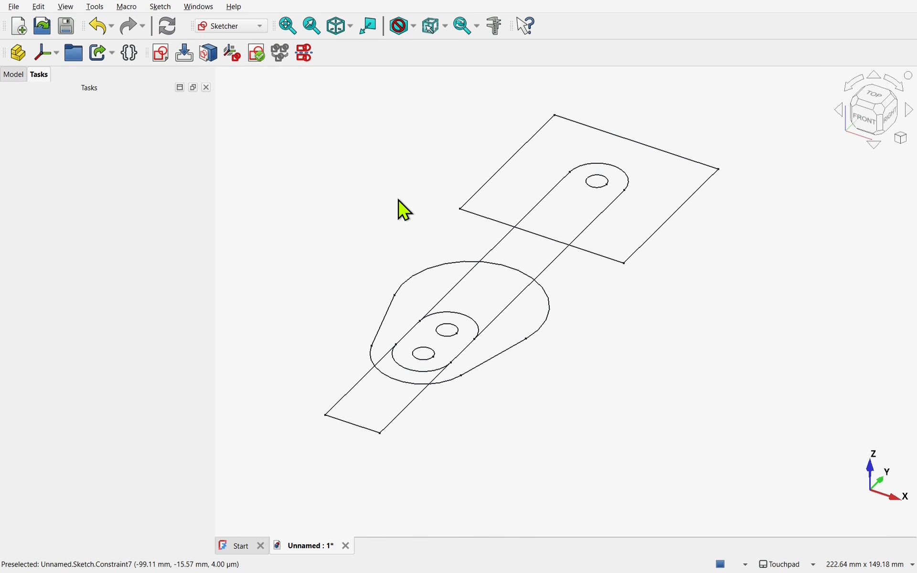
pyautogui.click(10, 76)
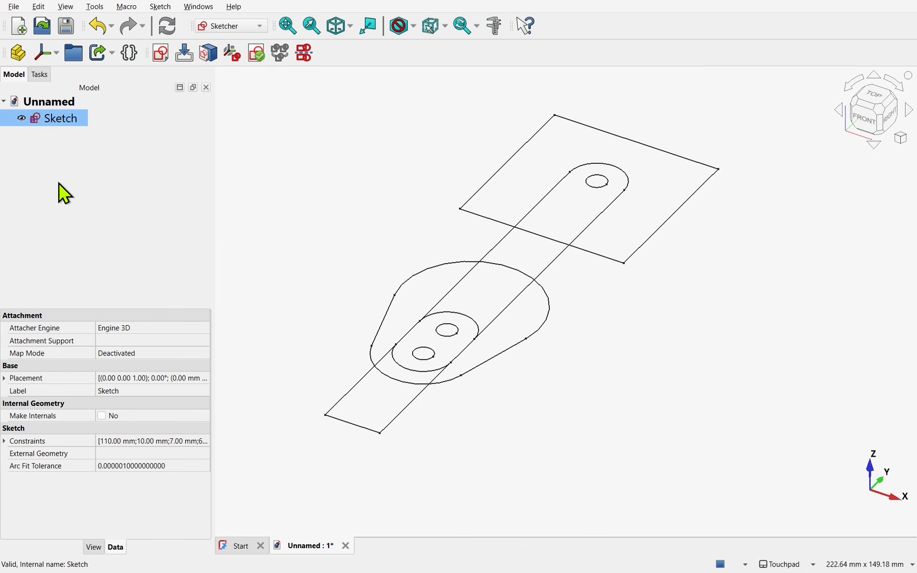
pyautogui.rightClick(63, 123)
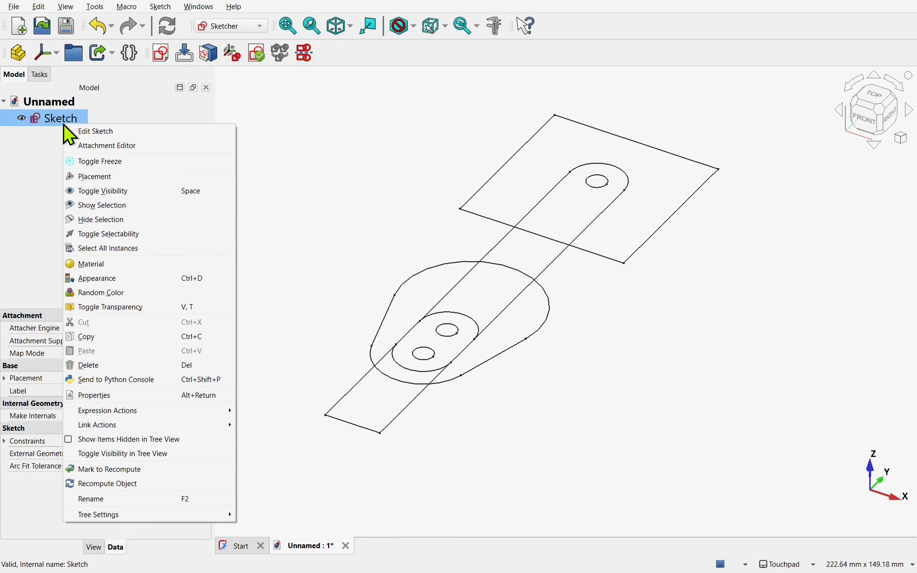
pyautogui.click(143, 500)
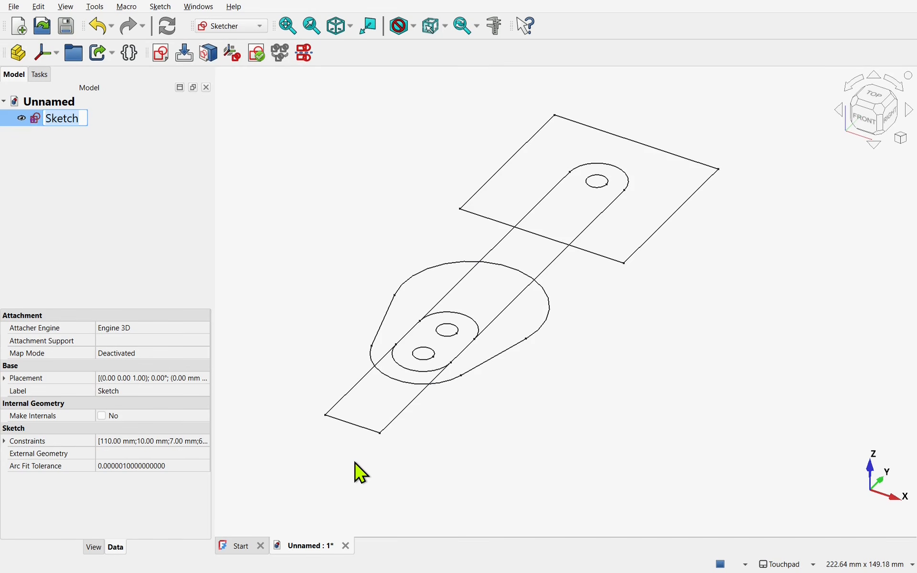
pyautogui.press('Home')
pyautogui.write('M')
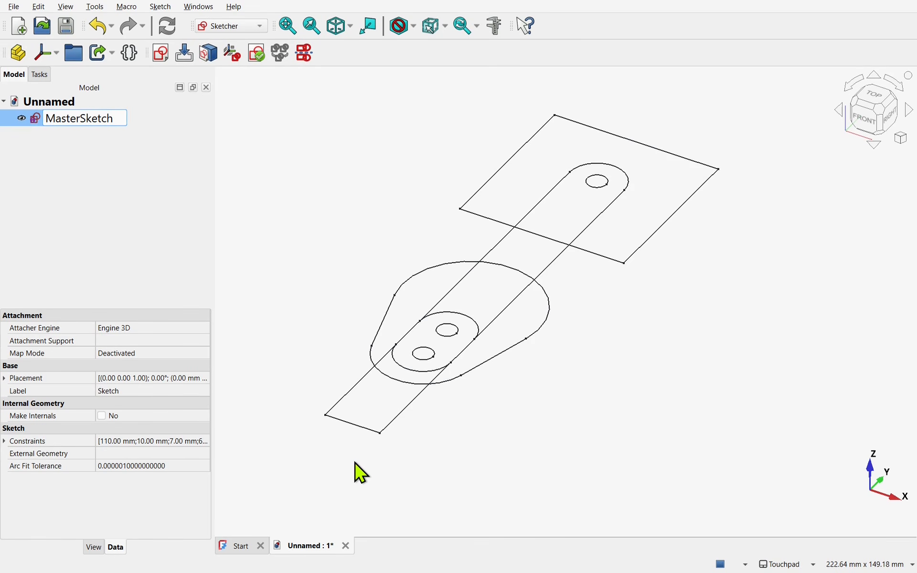
pyautogui.press('Return')
pyautogui.click(362, 314)
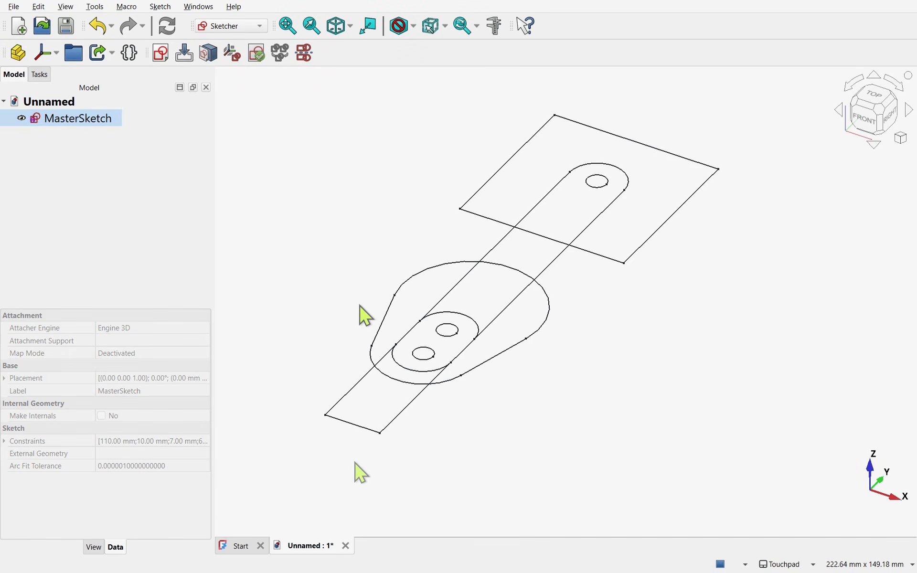
# Step: Save the document as PartsForAssem in the PistonProject folder
pyautogui.click(15, 7)
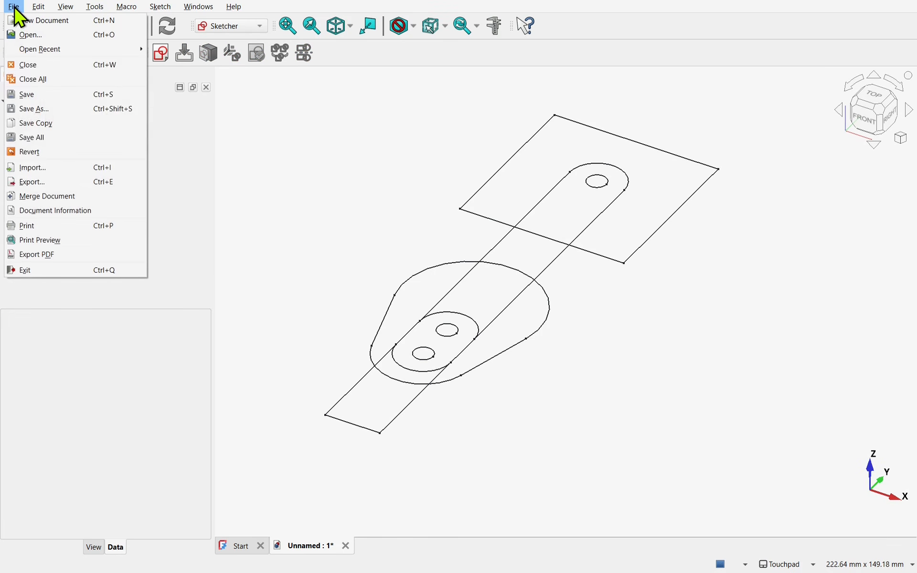
pyautogui.click(55, 109)
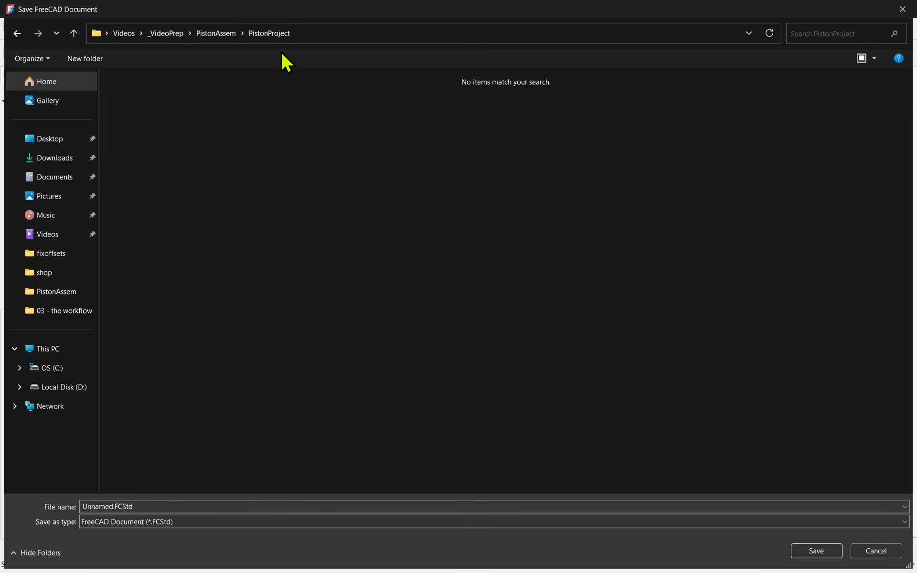
pyautogui.moveTo(142, 506); pyautogui.dragTo(53, 509)
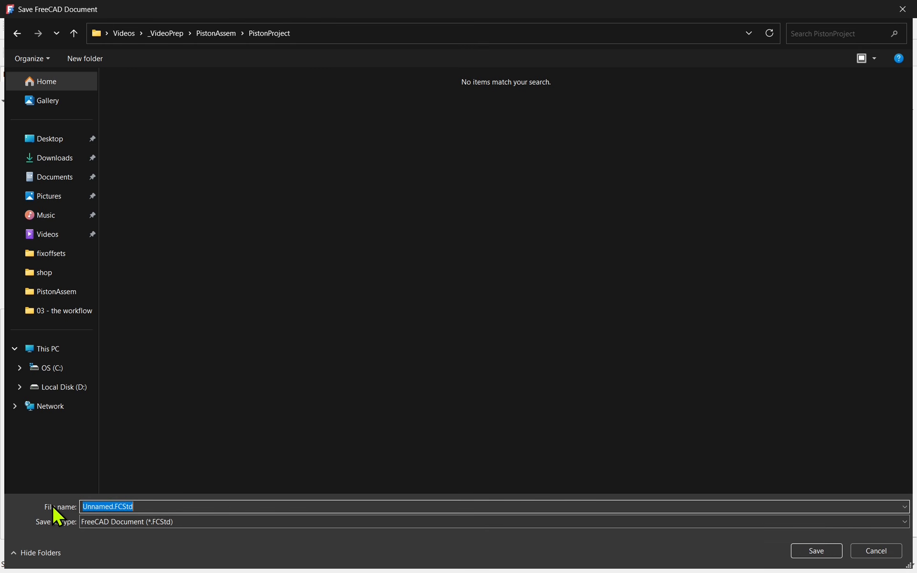
pyautogui.write('Parts')
pyautogui.press('Return')
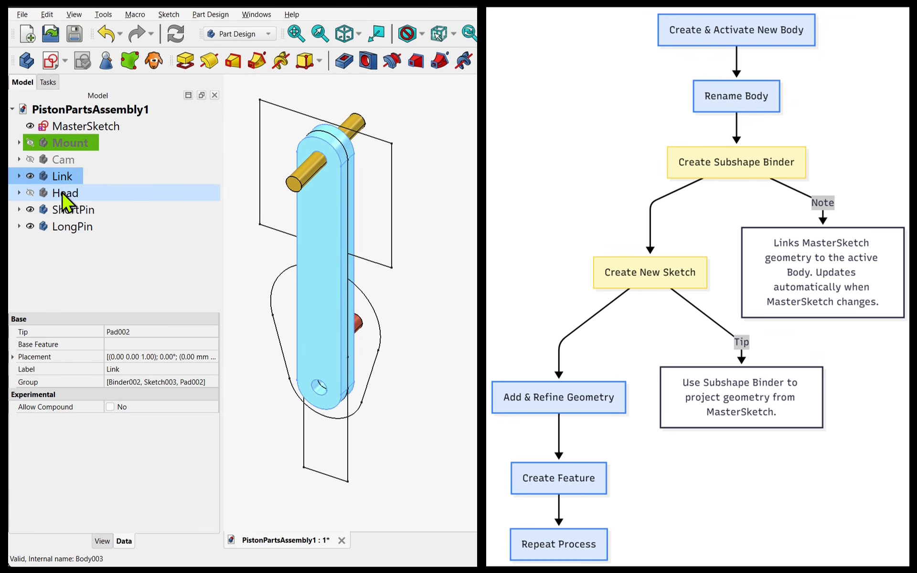
# Step: Show the hidden Head, Cam and Mount bodies in the PistonPartsAssembly1 document
pyautogui.click(65, 193)
pyautogui.click(64, 160)
pyautogui.press('space')
pyautogui.click(69, 144)
pyautogui.press('space')
pyautogui.click(76, 266)
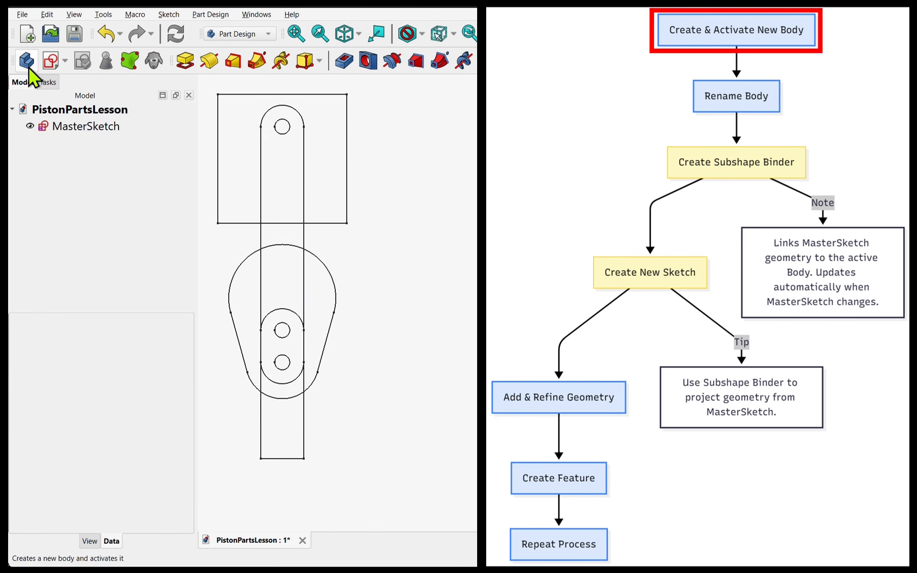
# Step: Create a new body in the PistonPartsLesson document and make it the active body
pyautogui.click(27, 61)
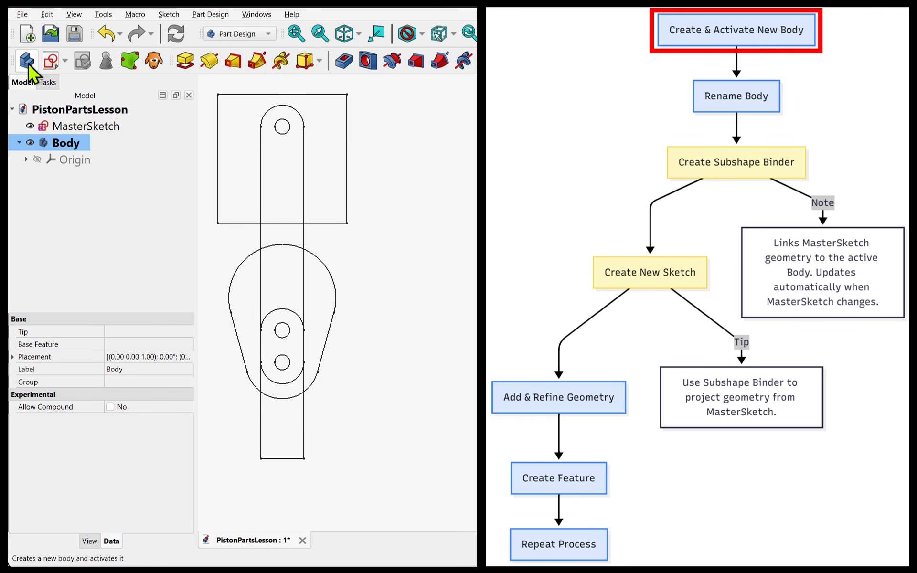
pyautogui.rightClick(70, 148)
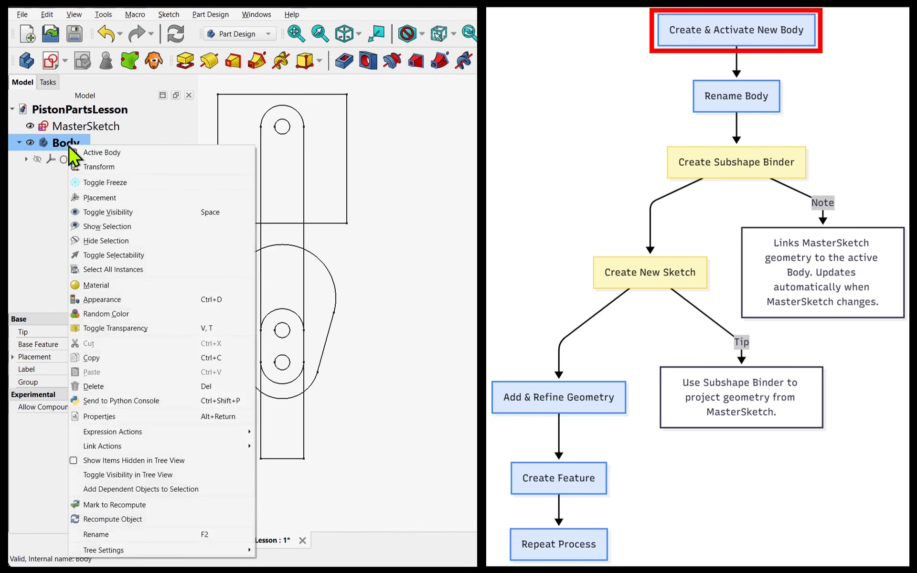
pyautogui.click(121, 153)
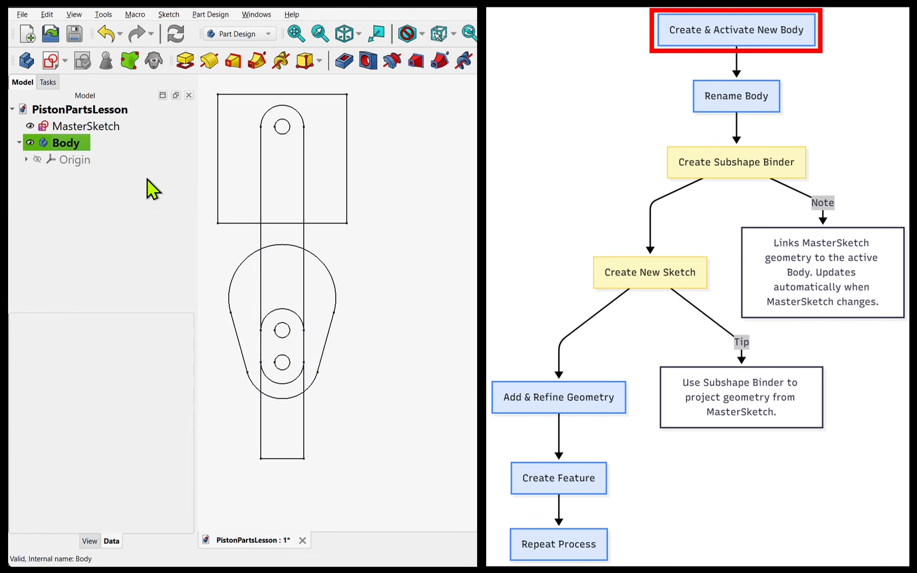
# Step: Rename the new body PistonHeadBody
pyautogui.rightClick(72, 152)
pyautogui.click(173, 532)
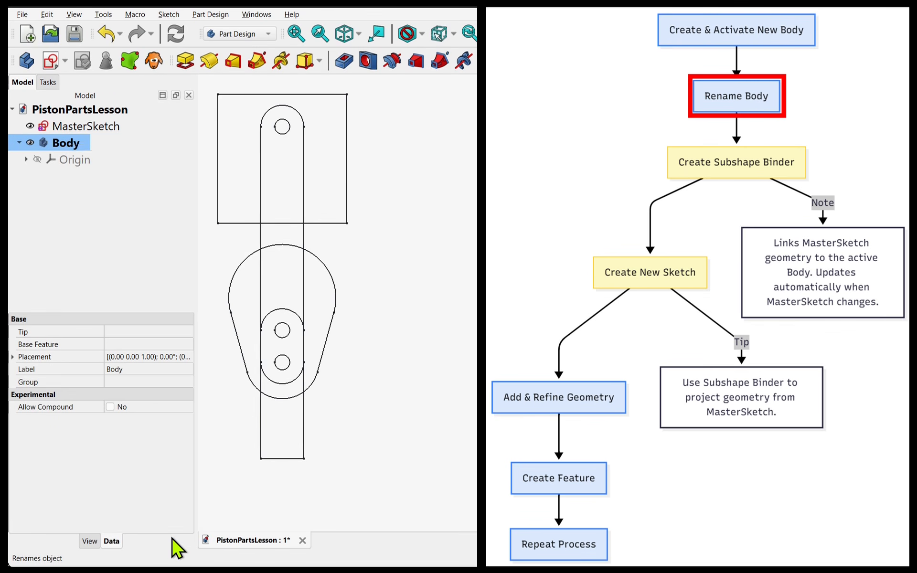
pyautogui.write('PistonHeadBody')
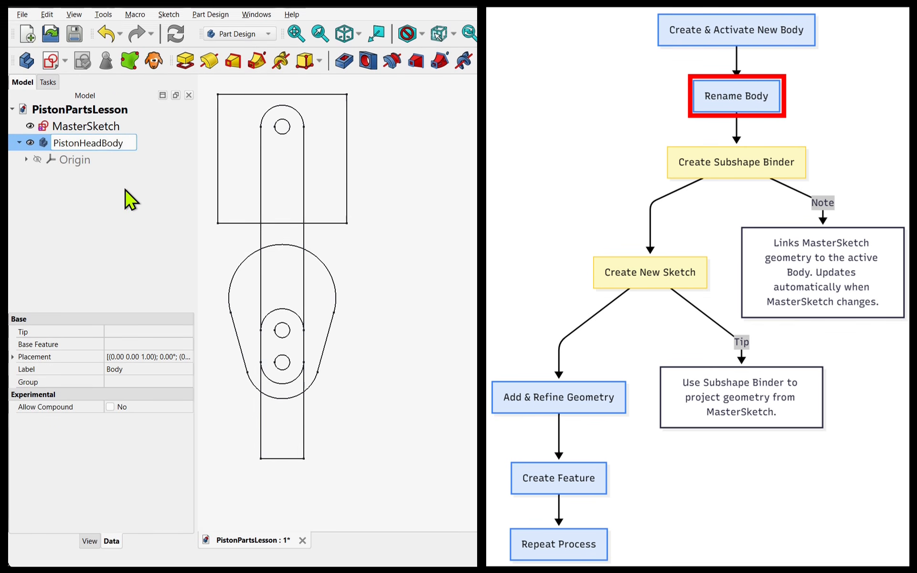
pyautogui.press('Return')
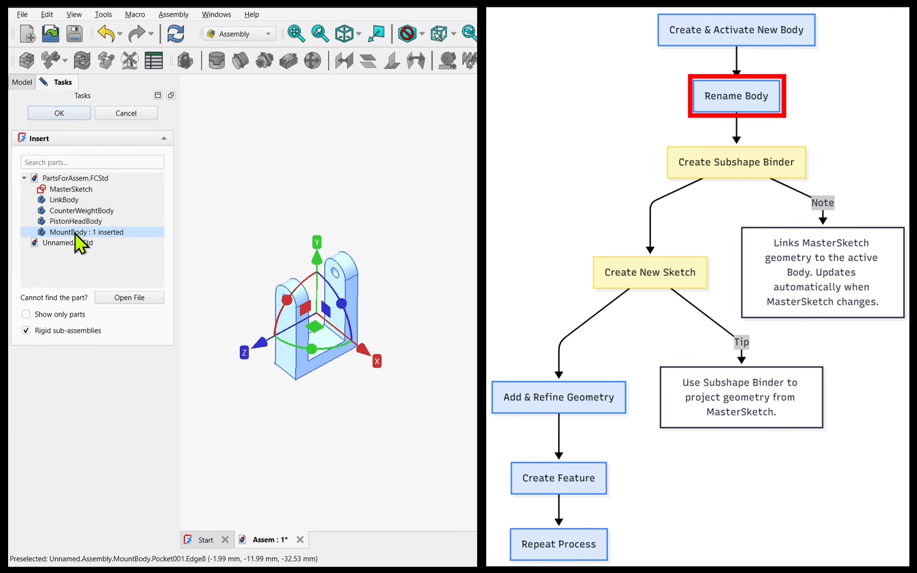
# Step: Insert CounterWeightBody and LinkBody into the Assem document's assembly and move both parts away from the mount
pyautogui.click(59, 211)
pyautogui.click(60, 200)
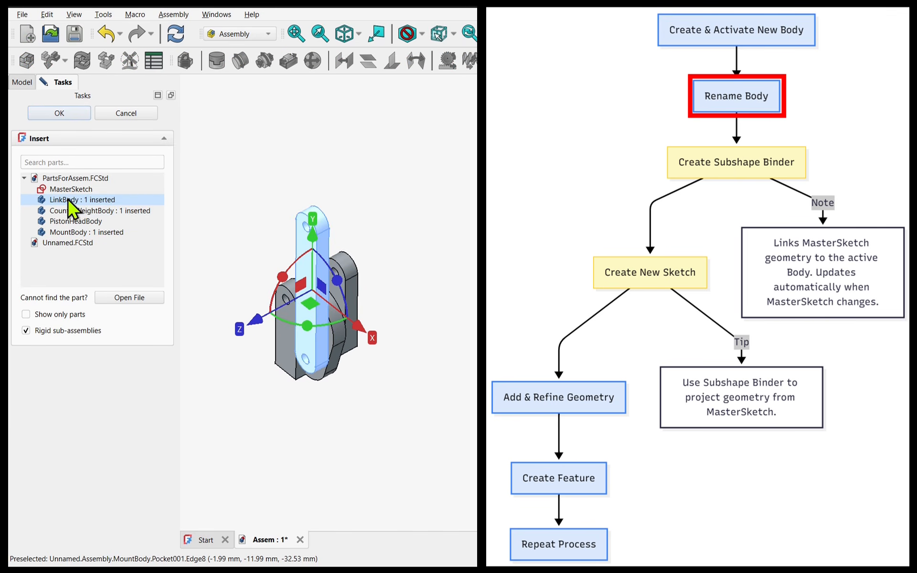
pyautogui.moveTo(311, 334); pyautogui.dragTo(238, 212)
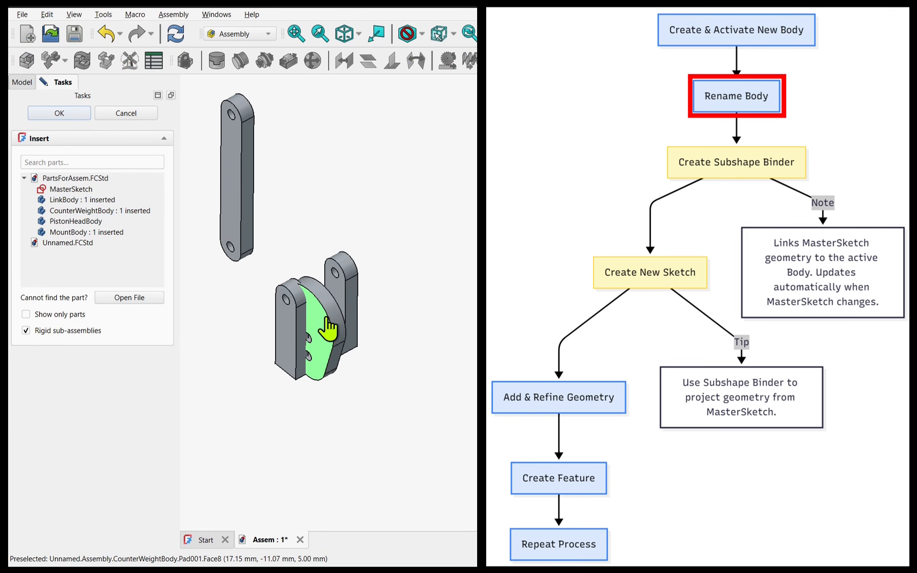
pyautogui.moveTo(321, 323); pyautogui.dragTo(329, 168)
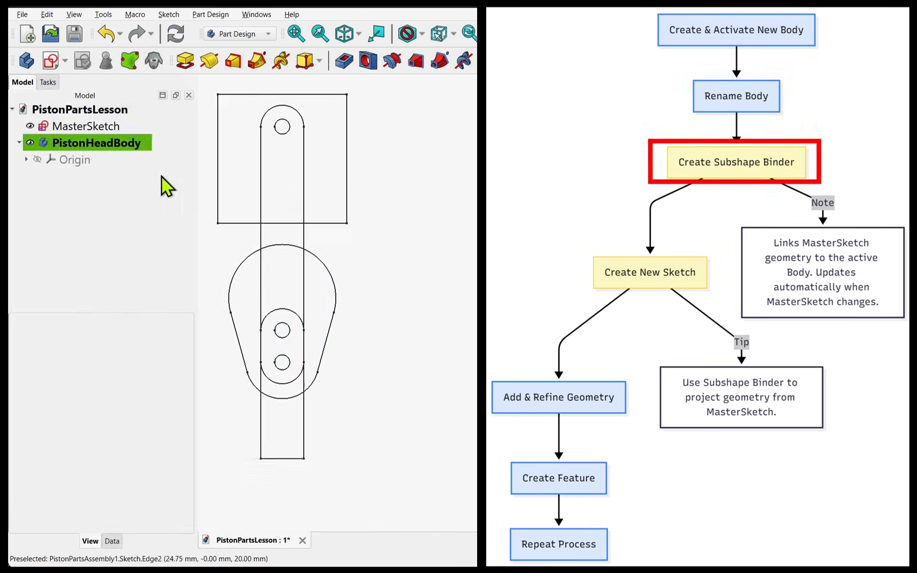
# Step: Create a subshape binder of MasterSketch inside PistonHeadBody and set the binder's line width to 4
pyautogui.click(111, 126)
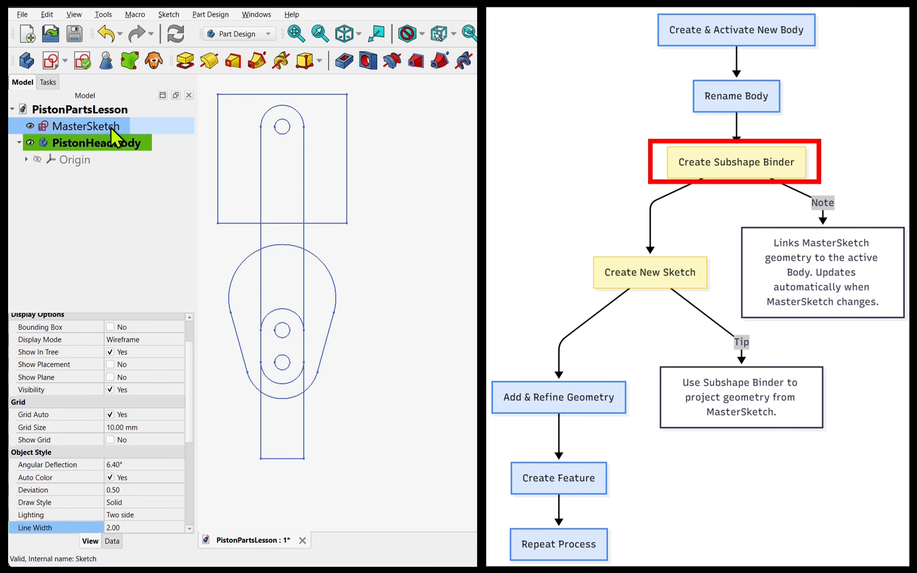
pyautogui.click(130, 60)
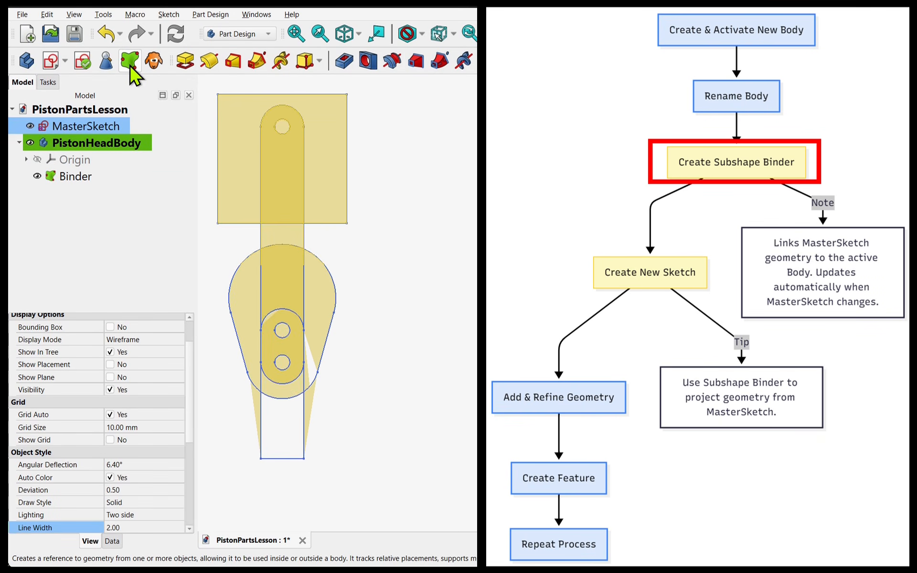
pyautogui.click(92, 181)
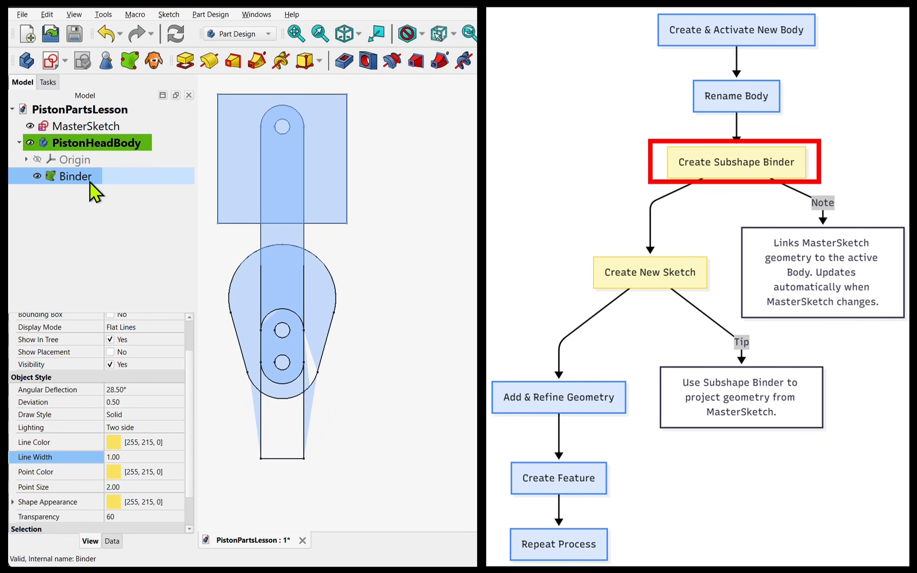
pyautogui.click(128, 457)
pyautogui.write('4')
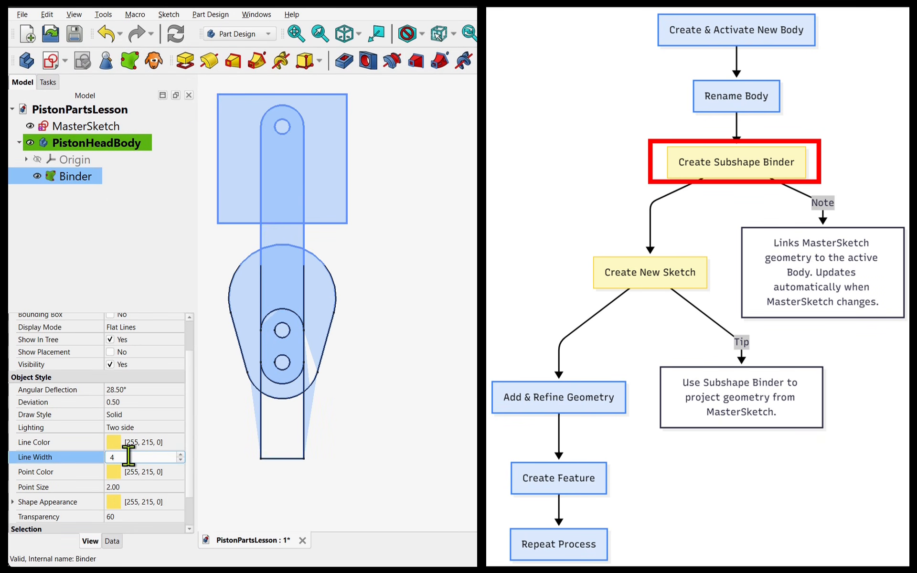
# Step: Turn off Make Face for the PistonHeadBody binder and hide MasterSketch
pyautogui.click(113, 542)
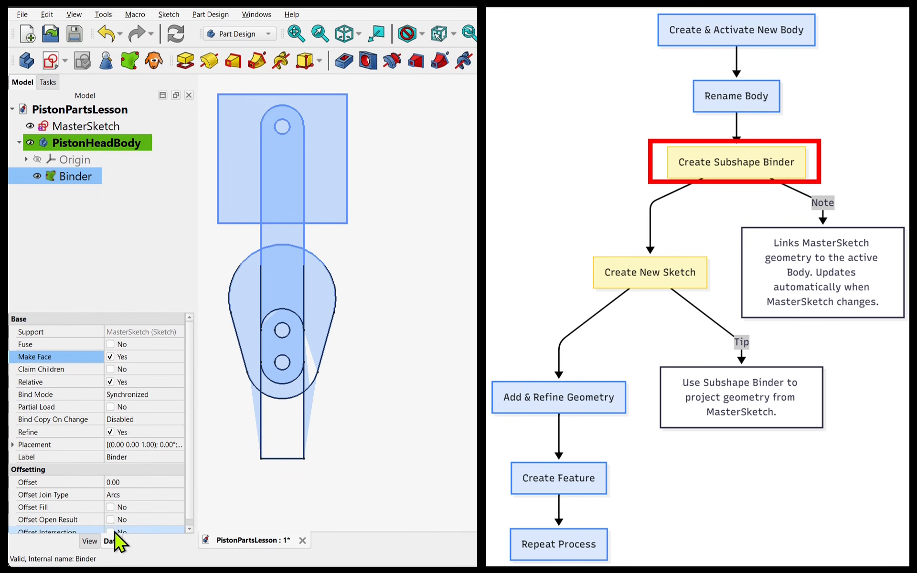
pyautogui.click(111, 357)
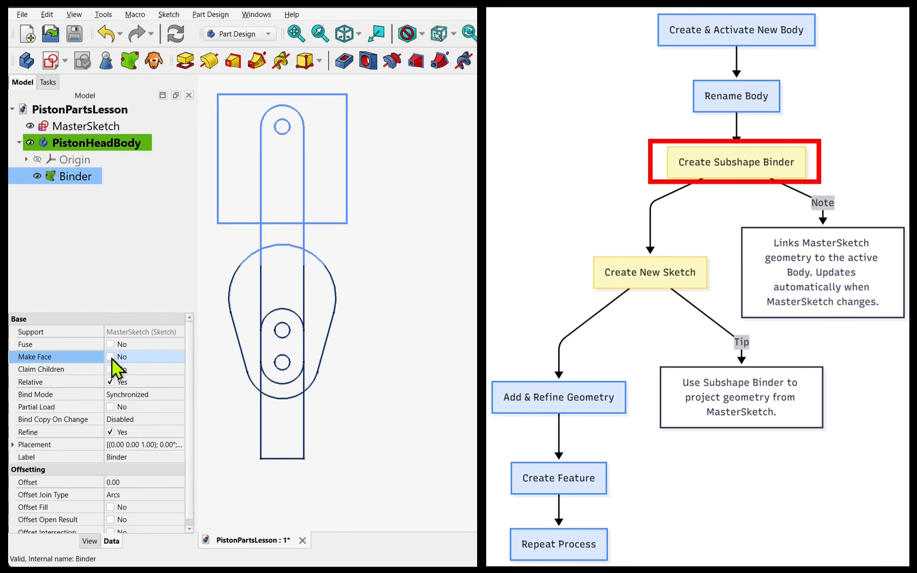
pyautogui.click(121, 131)
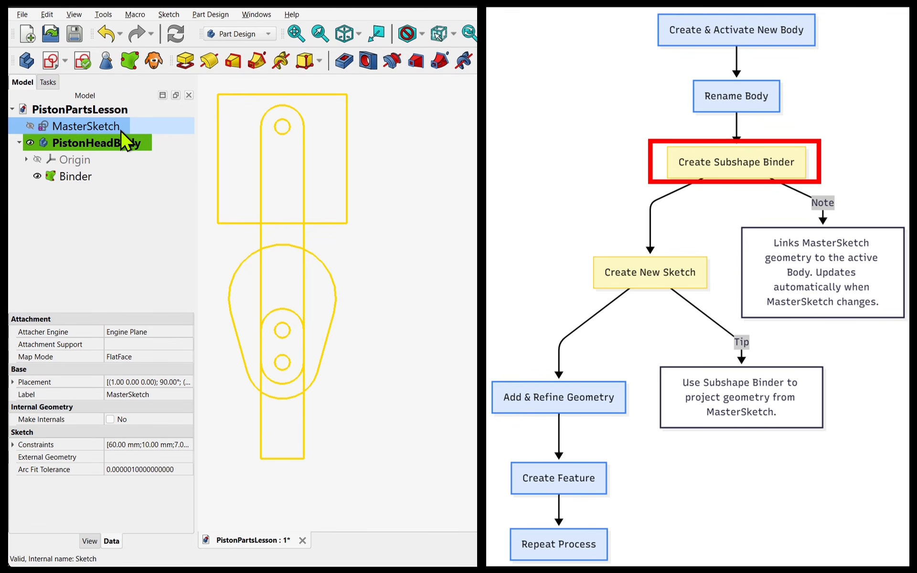
# Step: Edit MasterSketch, trimming the piston head's lower edge between the link's side line and the vertical axis, and close the sketch
pyautogui.doubleClick(122, 131)
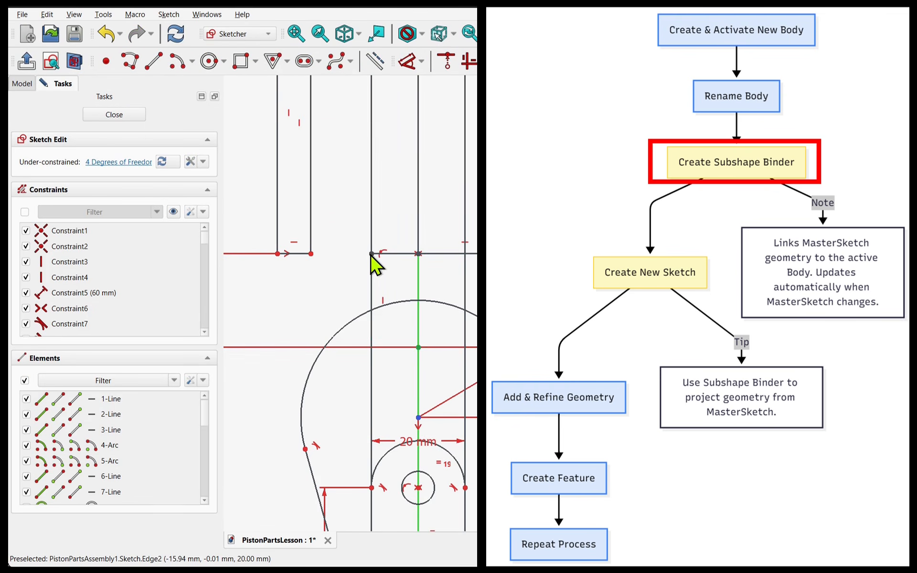
pyautogui.click(395, 253)
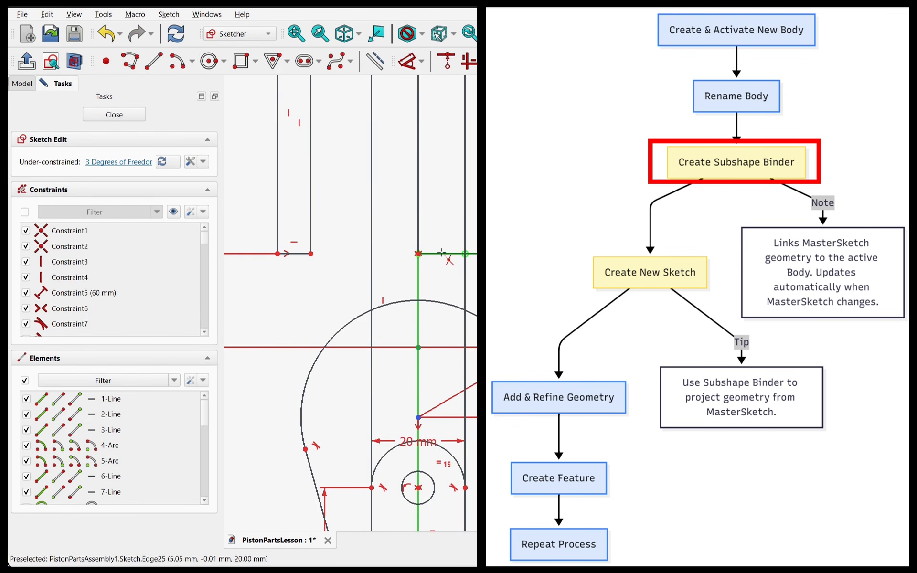
pyautogui.scroll(-4, 442, 253)
pyautogui.click(112, 115)
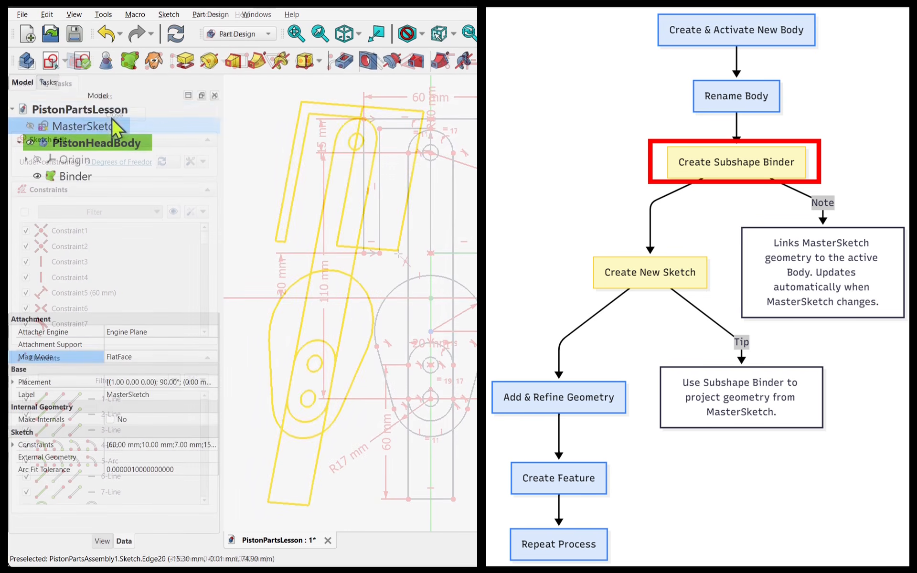
pyautogui.moveTo(369, 232)
pyautogui.mouseDown(button='middle')
pyautogui.moveTo(419, 237)
pyautogui.moveTo(402, 224)
pyautogui.mouseUp(button='middle')
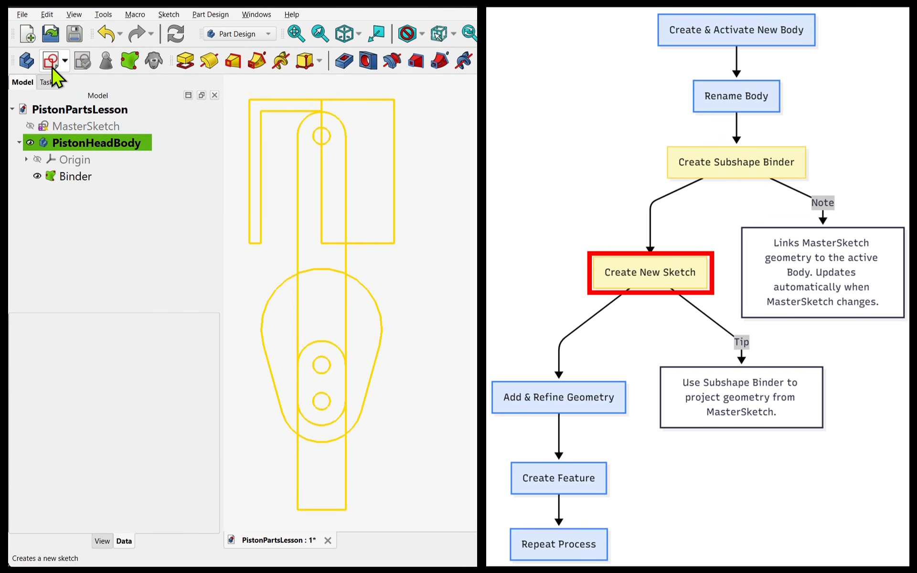
# Step: Create a new sketch on the XZ plane of PistonHeadBody and open it for editing
pyautogui.click(52, 67)
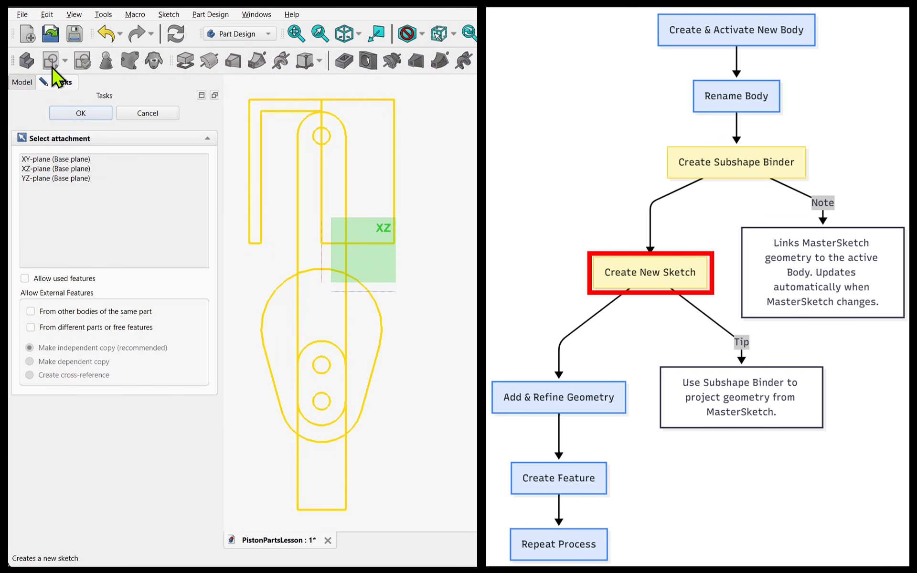
pyautogui.click(353, 256)
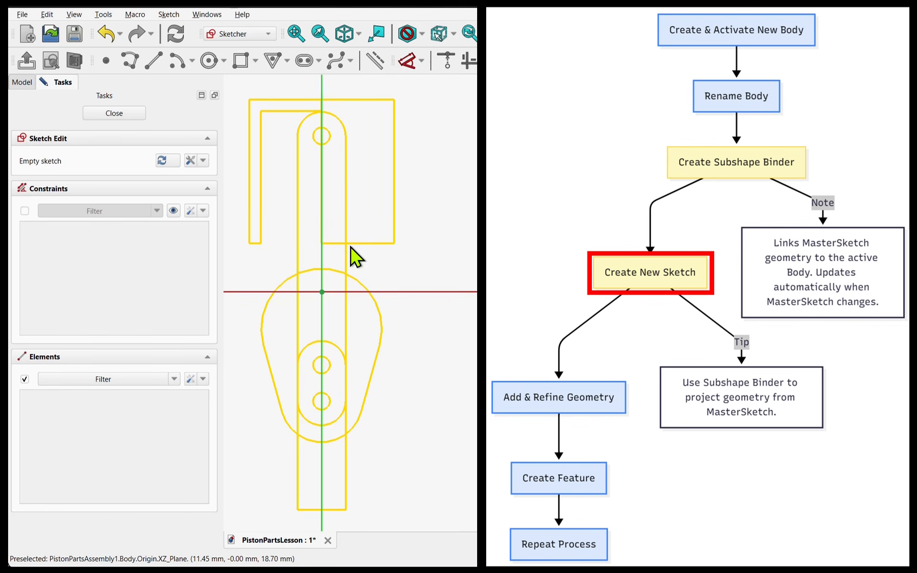
pyautogui.click(22, 83)
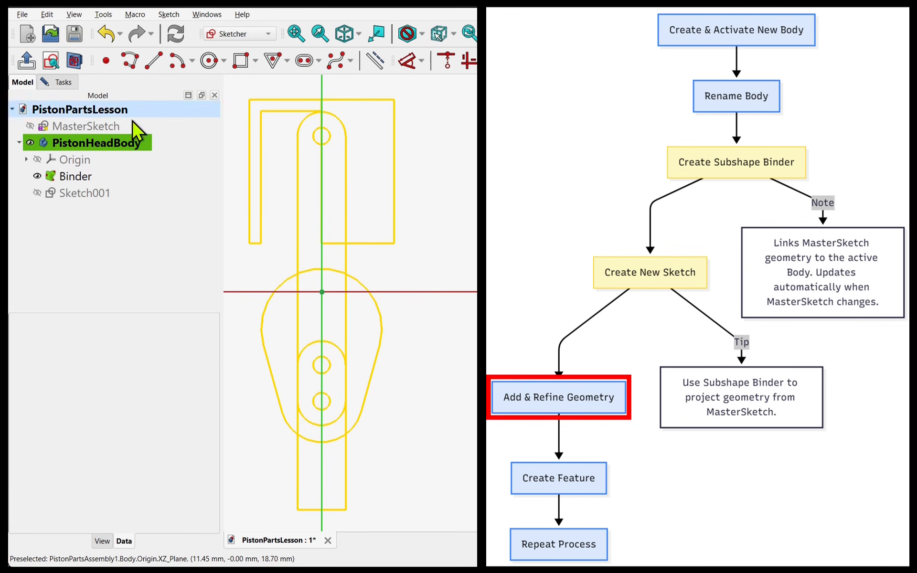
pyautogui.click(94, 194)
pyautogui.doubleClick(94, 193)
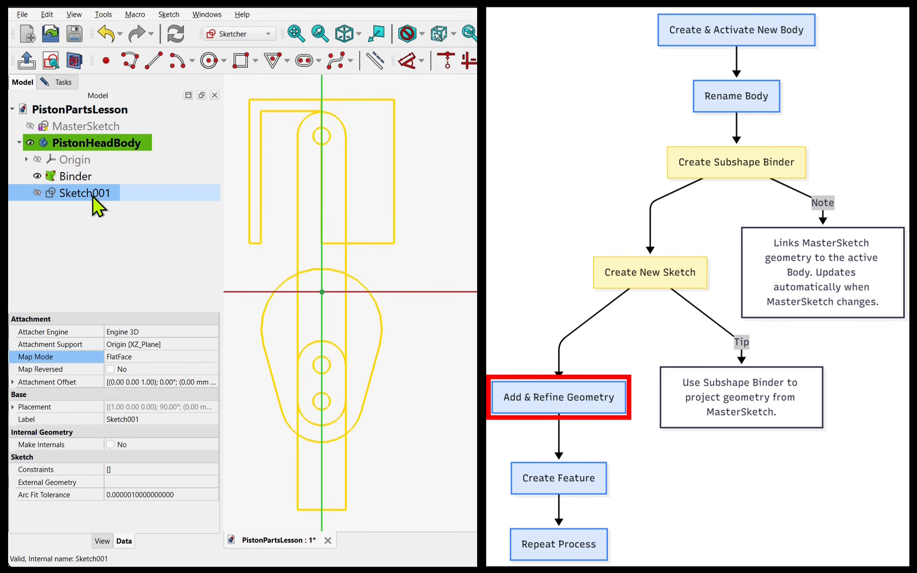
# Step: Project the inner and outer top edges, both side edges and short lower edge of the binder's half piston-wall profile into the sketch
pyautogui.click(276, 113)
pyautogui.click(262, 203)
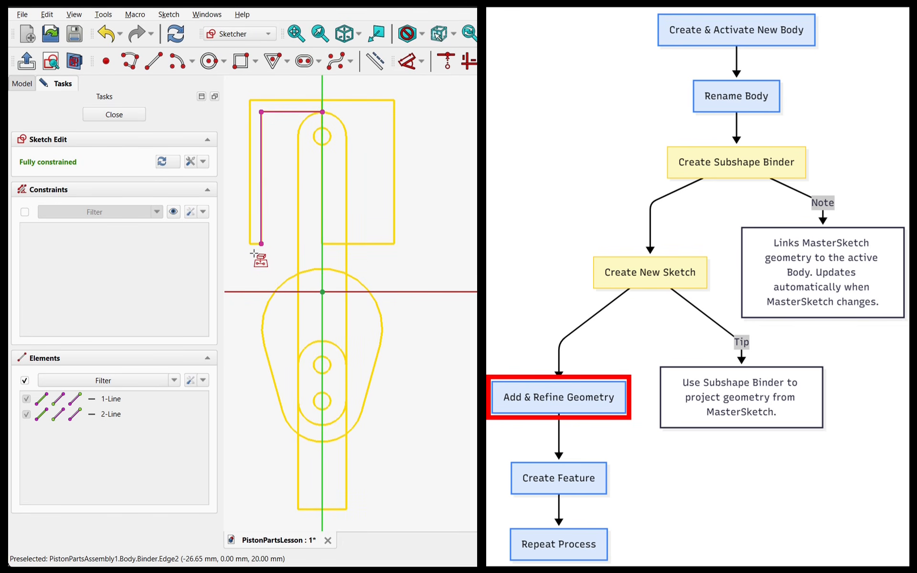
pyautogui.click(256, 244)
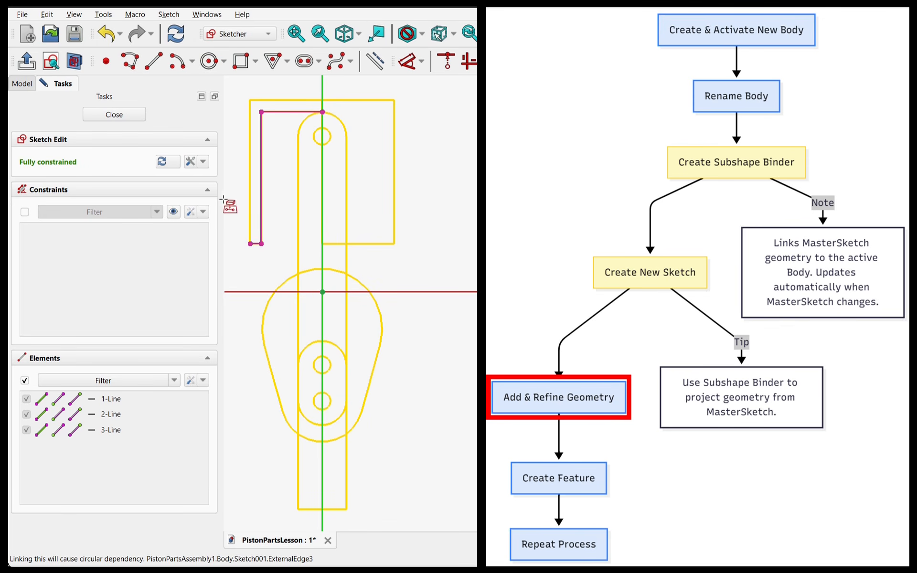
pyautogui.click(251, 143)
pyautogui.click(292, 100)
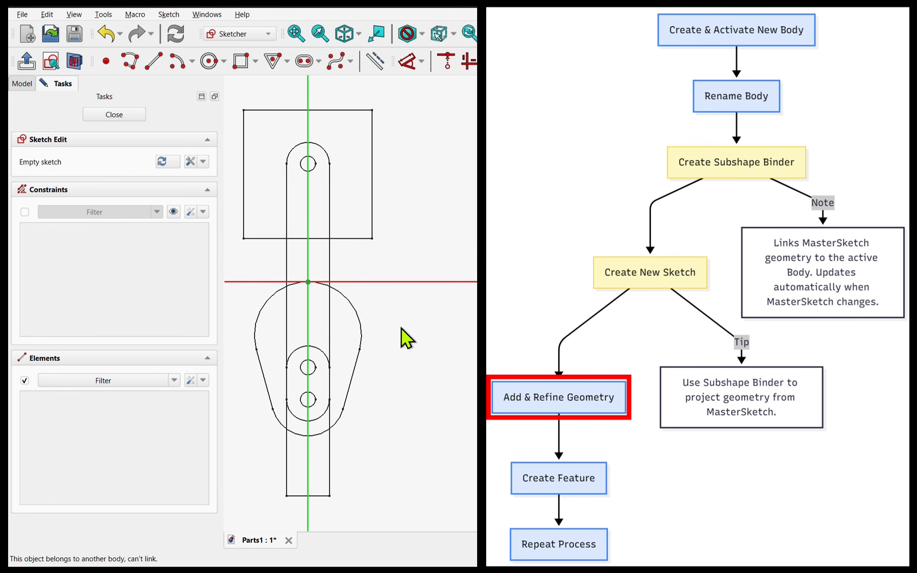
pyautogui.click(20, 84)
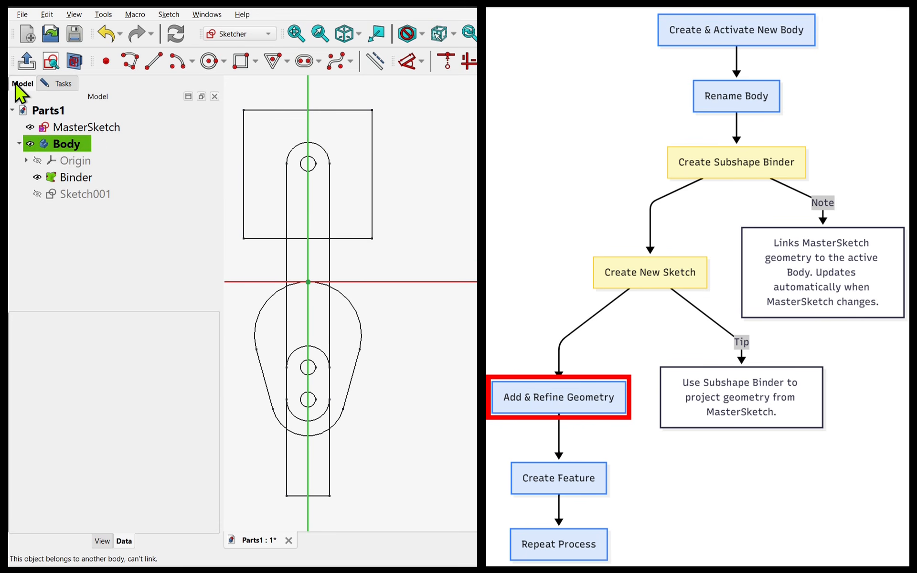
pyautogui.click(90, 127)
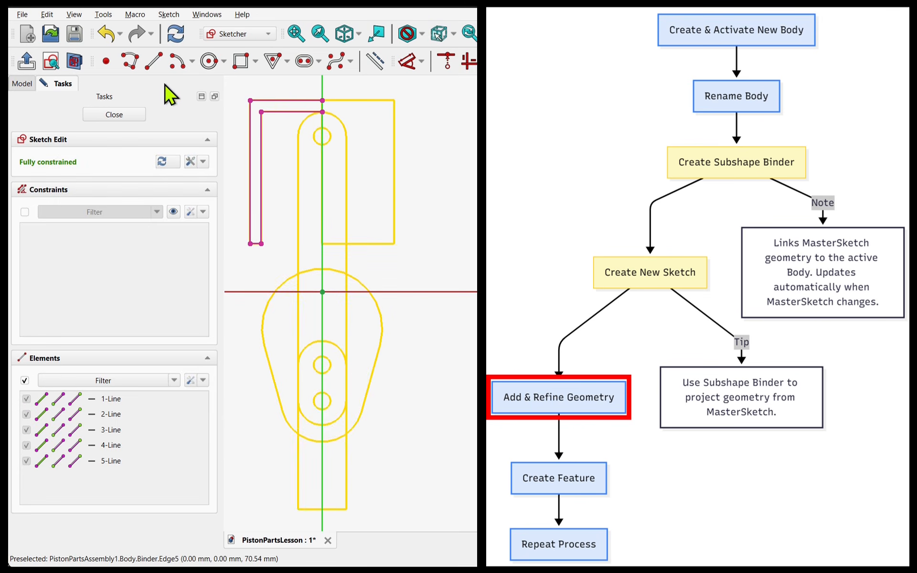
# Step: Close the piston-wall profile with a line joining the two projected top edges at the vertical axis, and finish the sketch
pyautogui.click(154, 61)
pyautogui.click(322, 100)
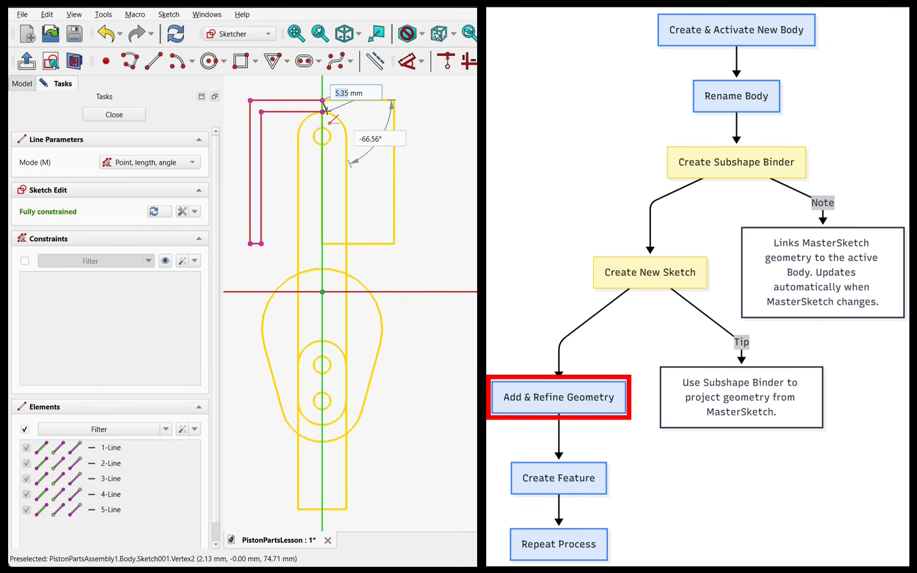
pyautogui.click(322, 112)
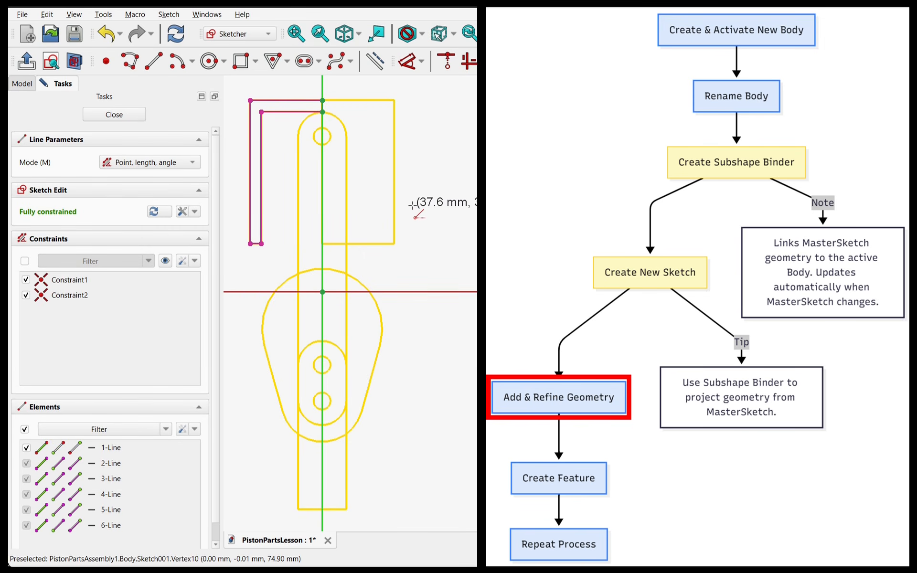
pyautogui.click(115, 115)
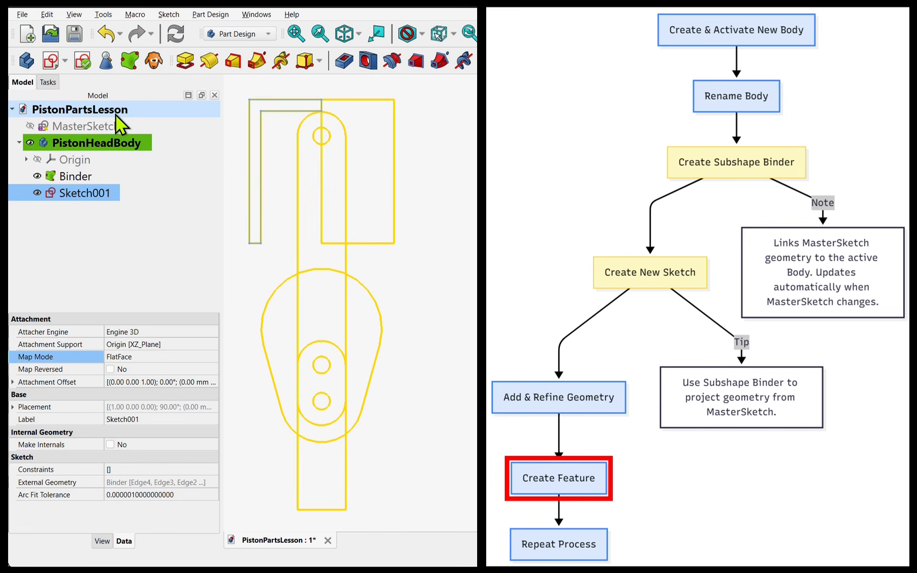
# Step: Revolve the piston-wall sketch 360° about the vertical sketch axis
pyautogui.click(209, 60)
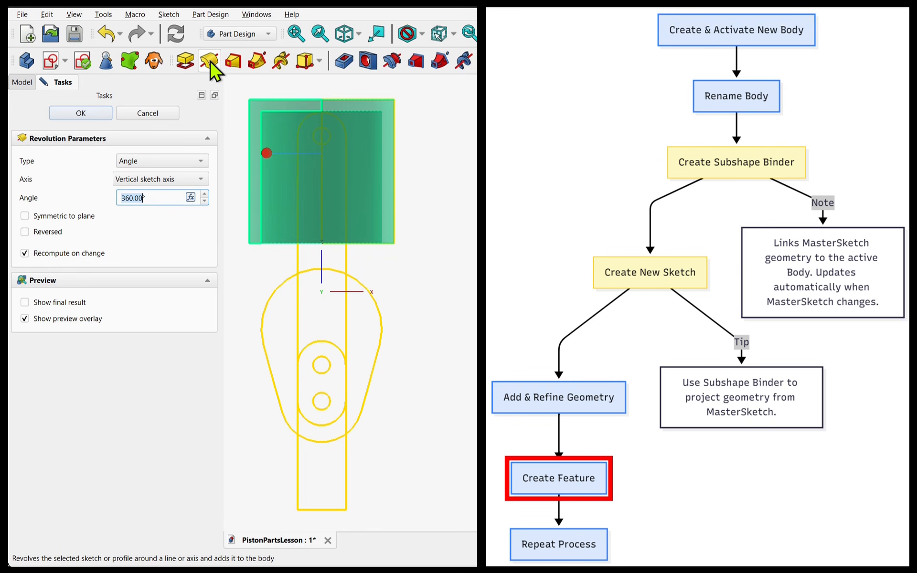
pyautogui.moveTo(330, 191); pyautogui.dragTo(281, 224, button='middle')
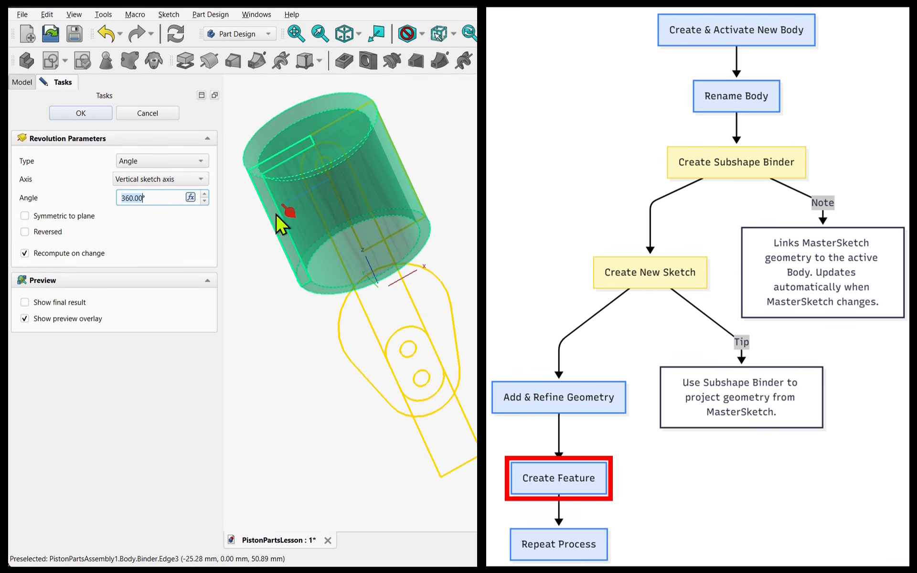
pyautogui.click(81, 113)
# Step: Create a sketch on the XZ plane containing the binder's piston pin circle, projected with the section view on, and finish it
pyautogui.click(51, 64)
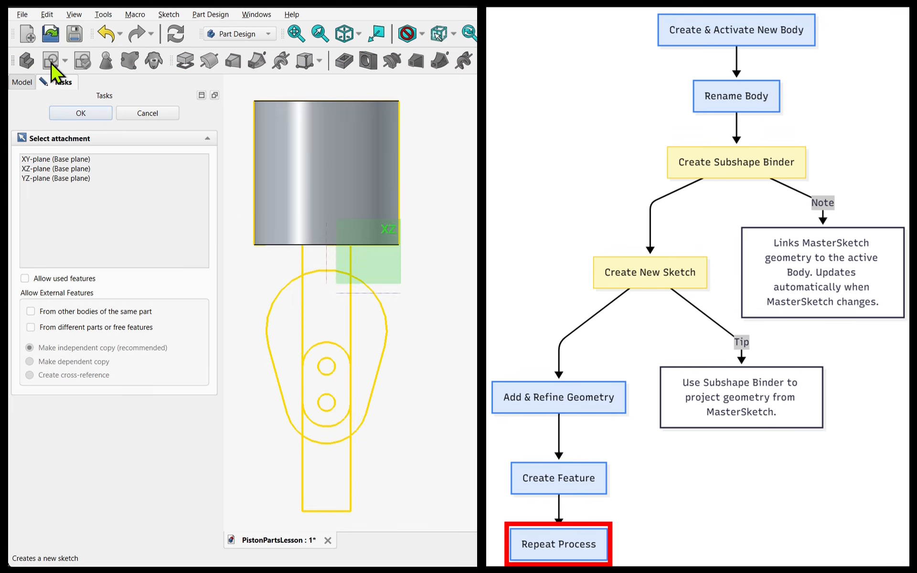
pyautogui.click(381, 260)
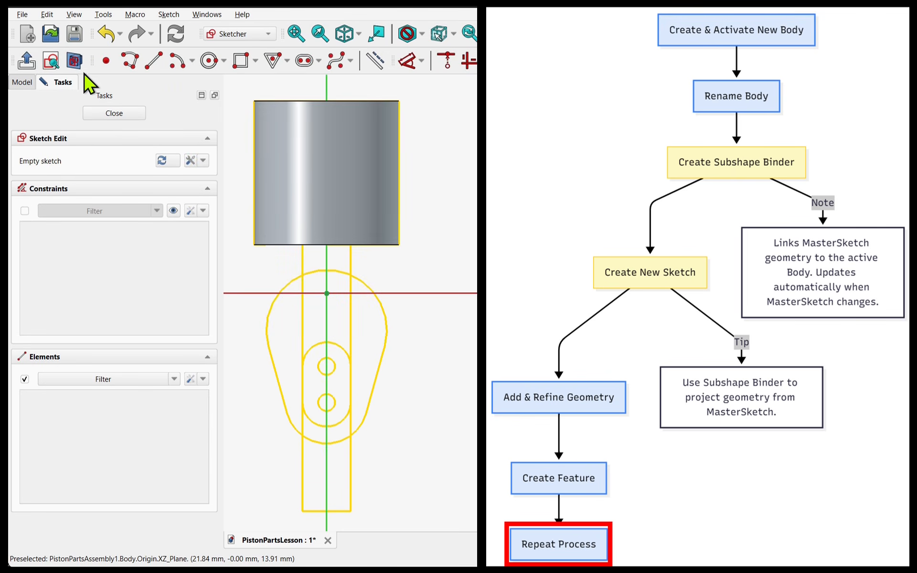
pyautogui.click(74, 60)
pyautogui.press('g')
pyautogui.press('x')
pyautogui.click(336, 135)
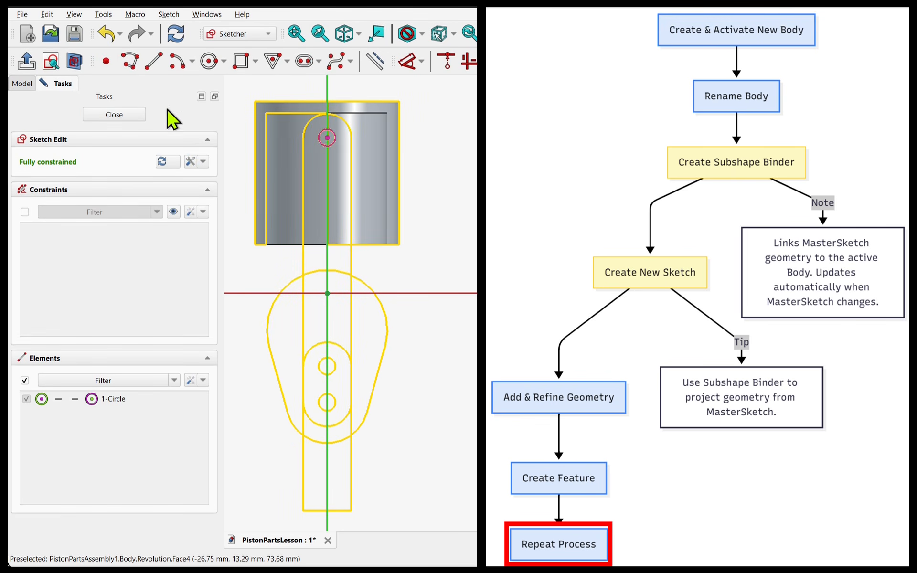
pyautogui.click(114, 115)
# Step: Pocket the pin-hole sketch through the piston head using Symmetric mode and the Through all type
pyautogui.click(84, 211)
pyautogui.click(344, 61)
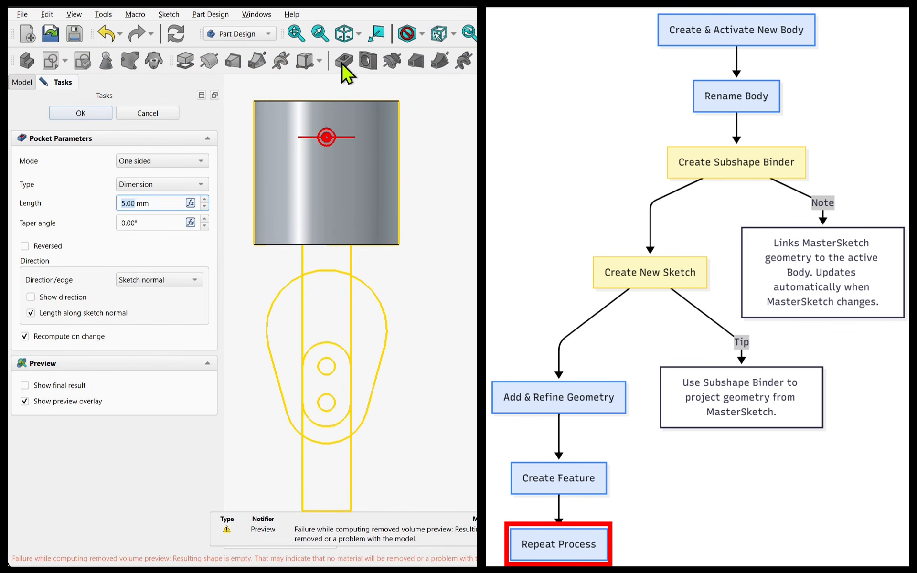
pyautogui.moveTo(358, 143); pyautogui.dragTo(229, 184, button='middle')
pyautogui.click(169, 164)
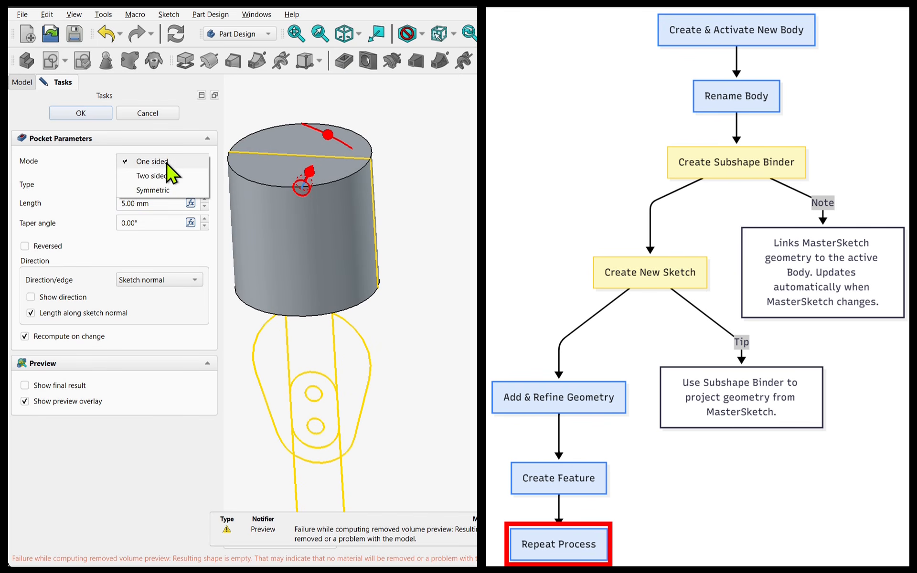
pyautogui.click(161, 191)
pyautogui.click(160, 188)
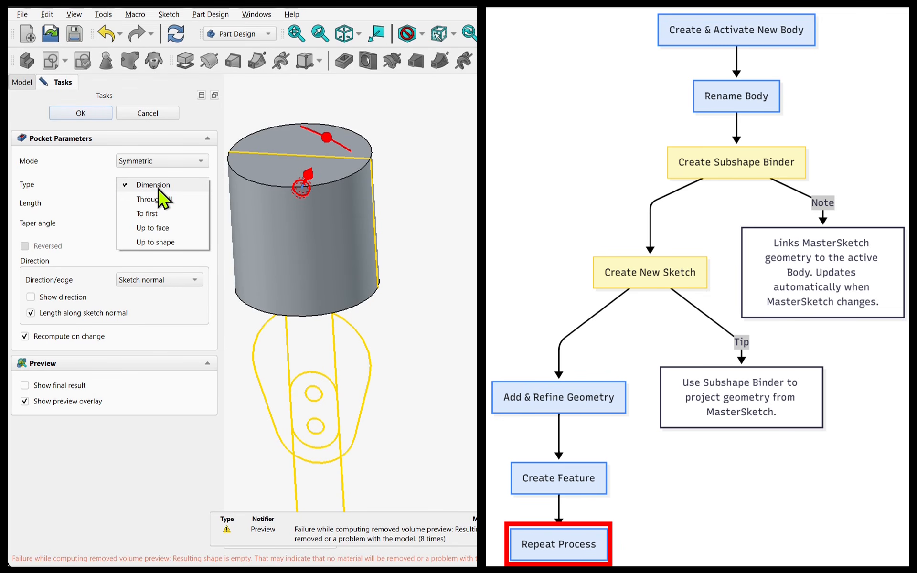
pyautogui.click(162, 197)
pyautogui.click(81, 113)
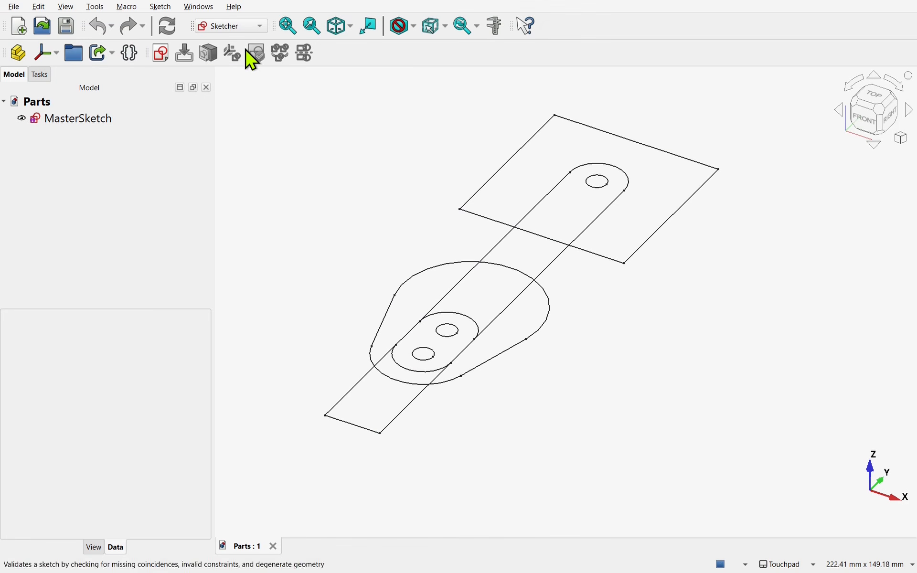
# Step: Switch the Parts document to the Part Design workbench and create a new body
pyautogui.click(236, 29)
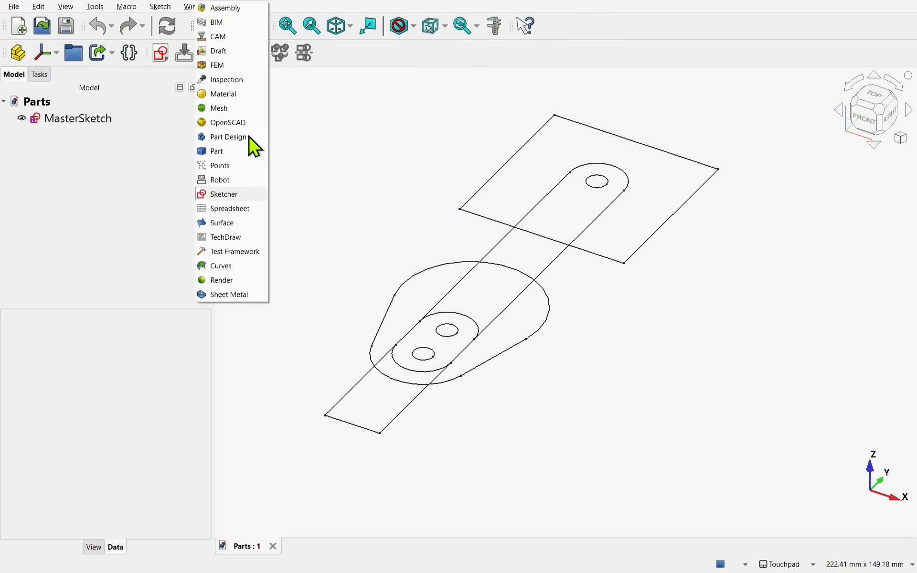
pyautogui.click(229, 138)
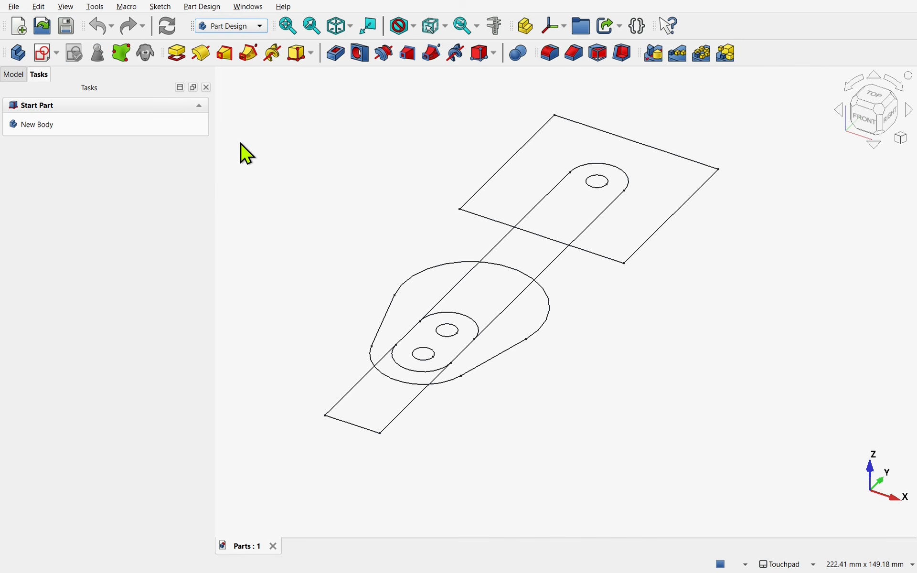
pyautogui.click(18, 80)
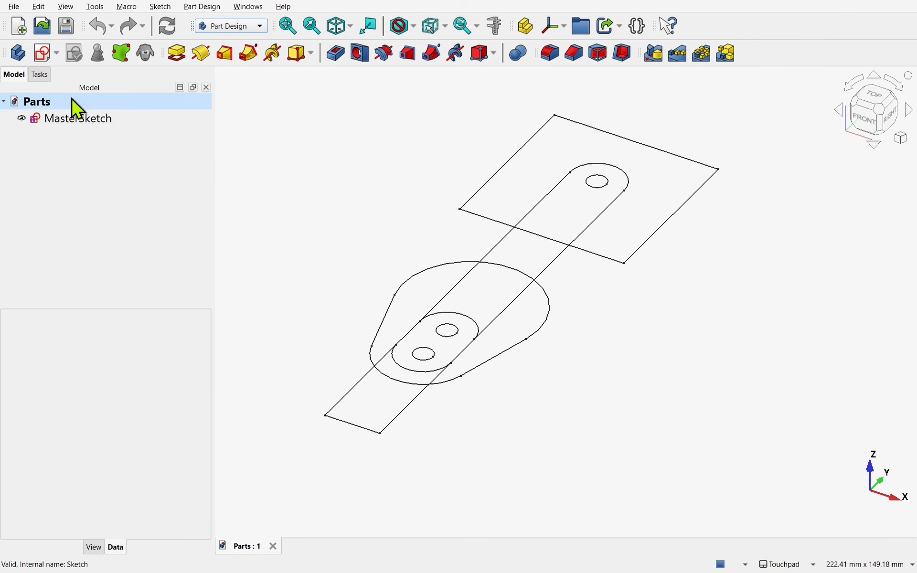
pyautogui.click(22, 61)
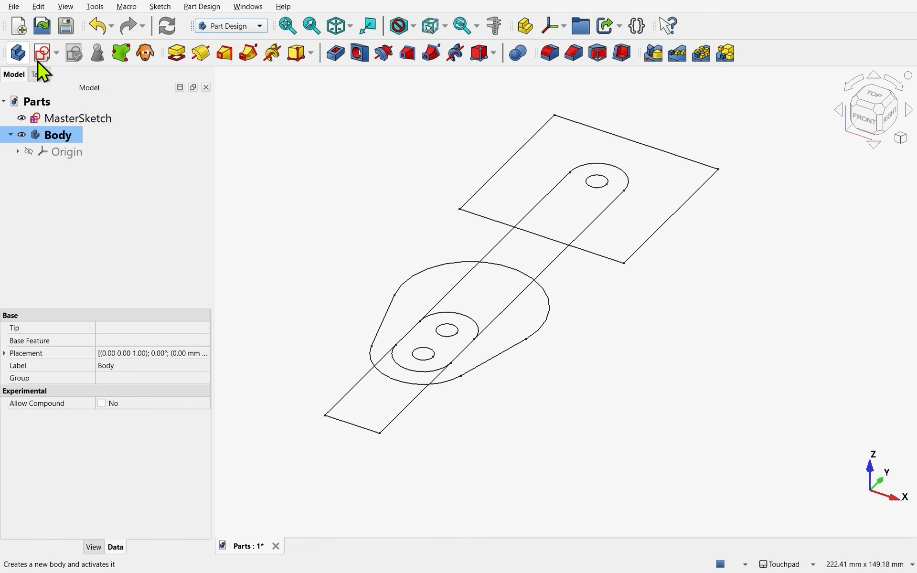
# Step: Rename the new body in the Parts document as LinkBody
pyautogui.rightClick(68, 138)
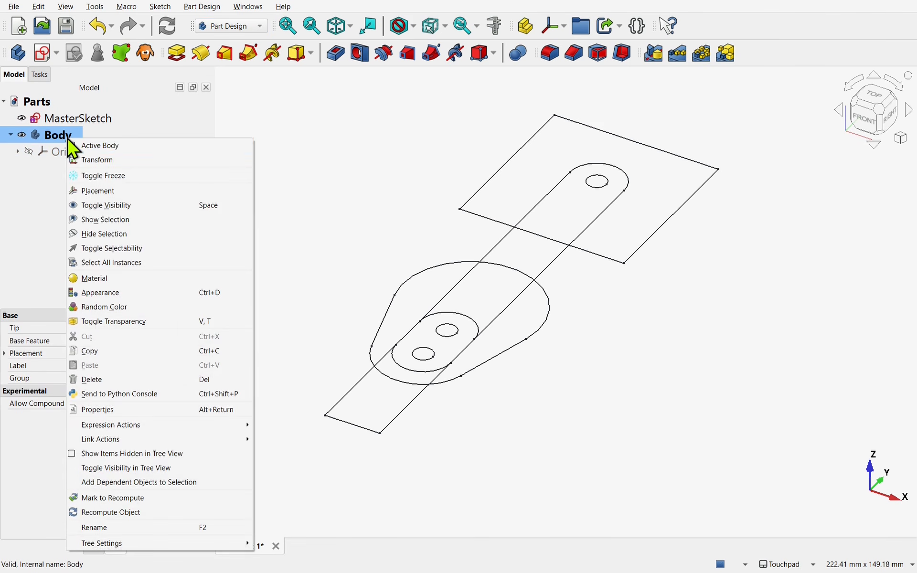
pyautogui.click(91, 527)
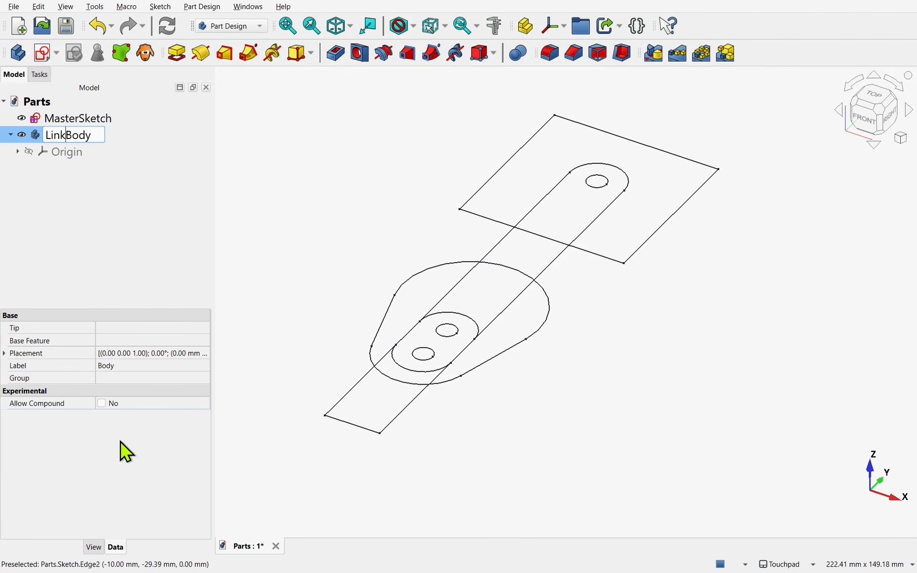
pyautogui.press('Return')
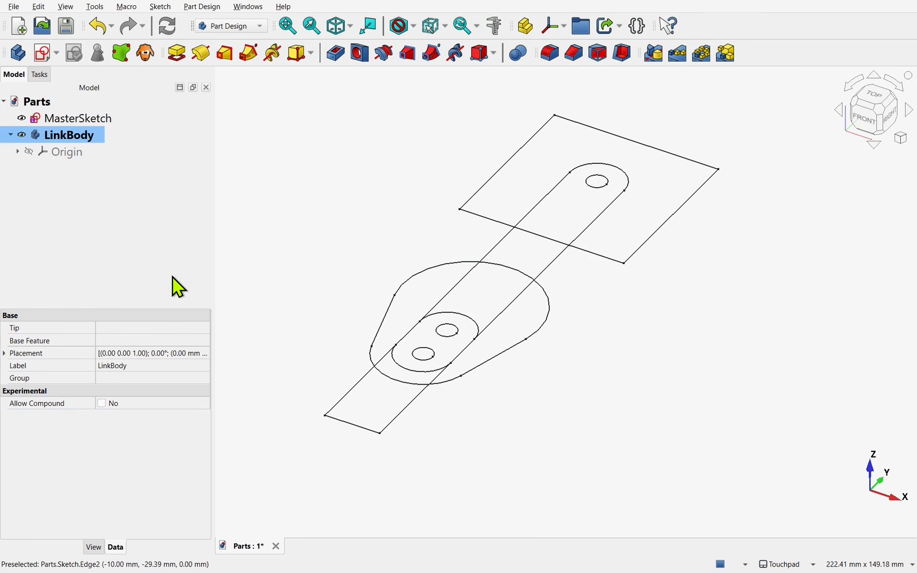
# Step: Create a subshape binder of MasterSketch inside LinkBody
pyautogui.click(91, 124)
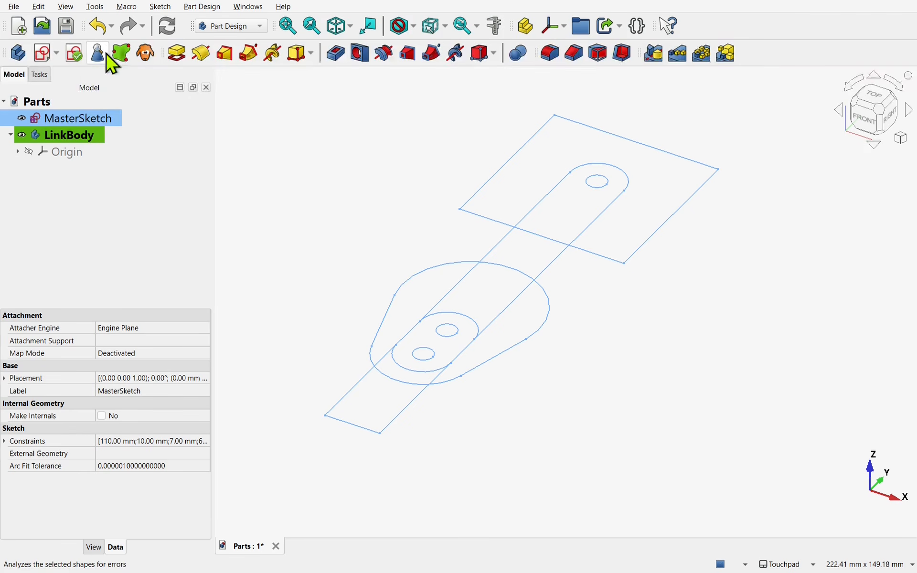
pyautogui.click(119, 54)
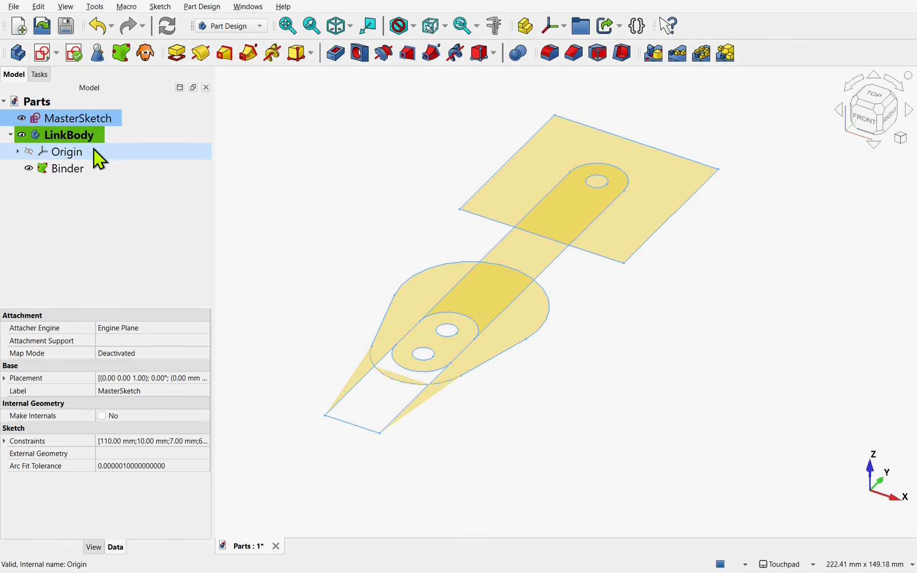
pyautogui.click(67, 174)
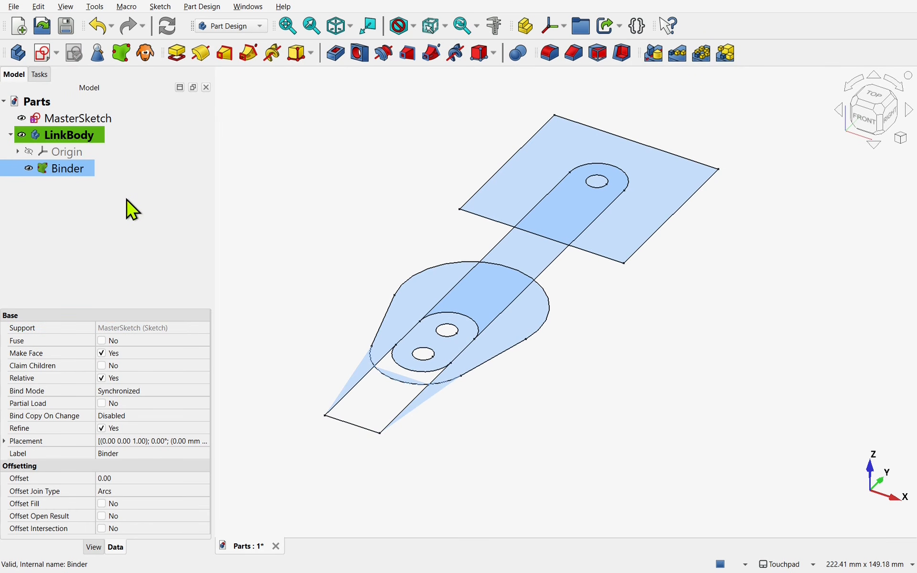
# Step: Hide MasterSketch and turn off Make Face for LinkBody's binder
pyautogui.click(65, 121)
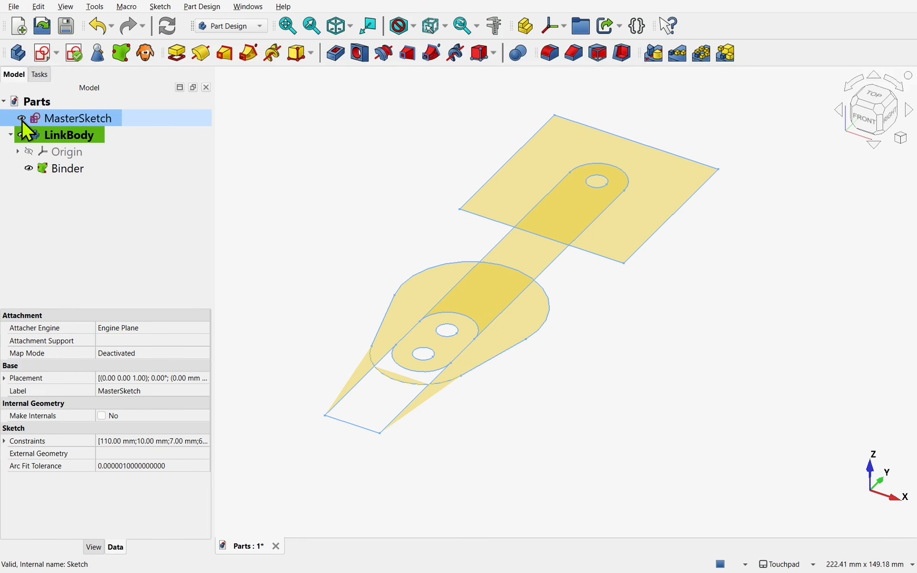
pyautogui.click(22, 119)
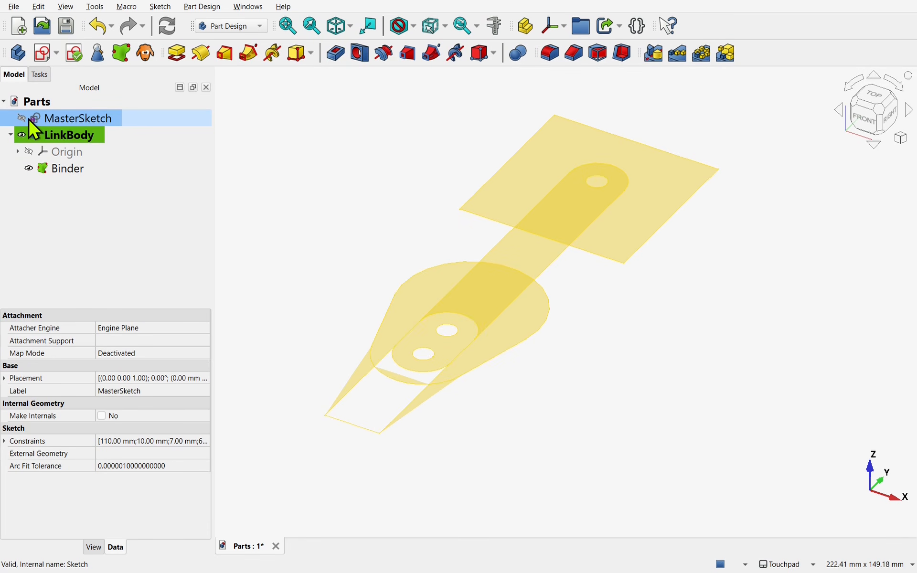
pyautogui.click(80, 173)
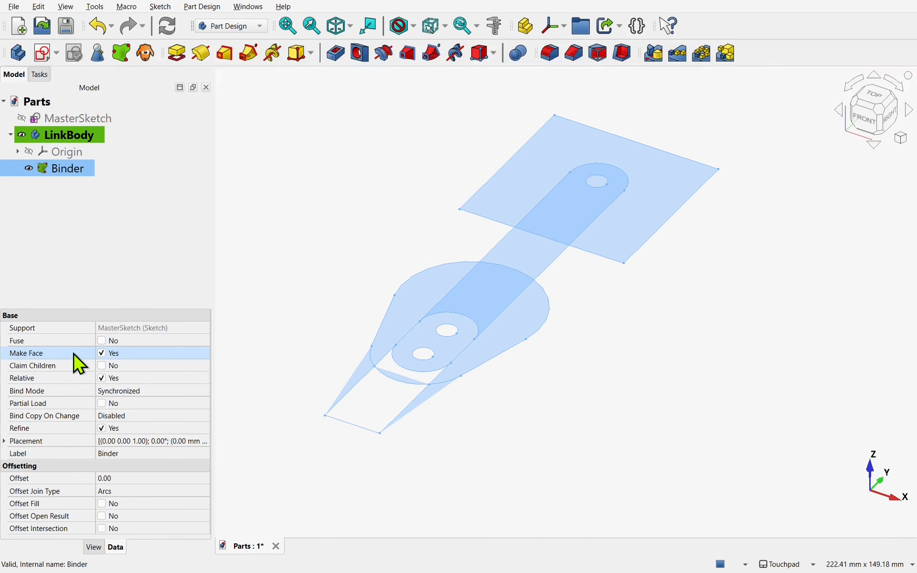
pyautogui.click(102, 354)
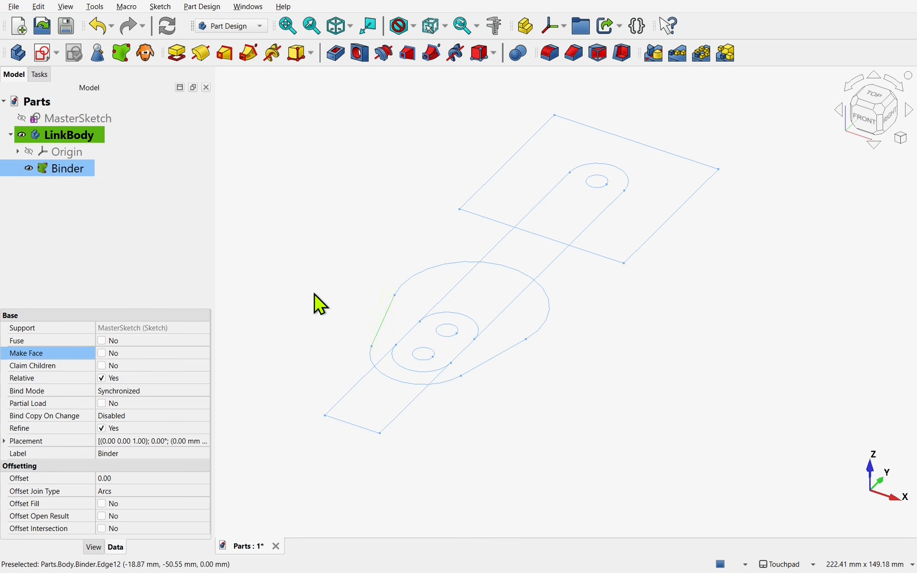
# Step: Start a new sketch in LinkBody on the XY plane
pyautogui.click(44, 53)
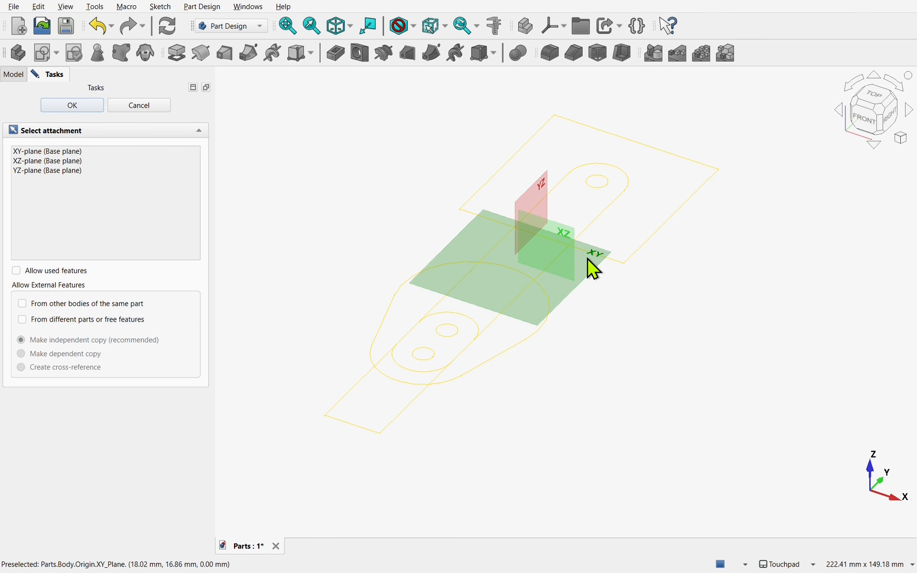
pyautogui.click(595, 269)
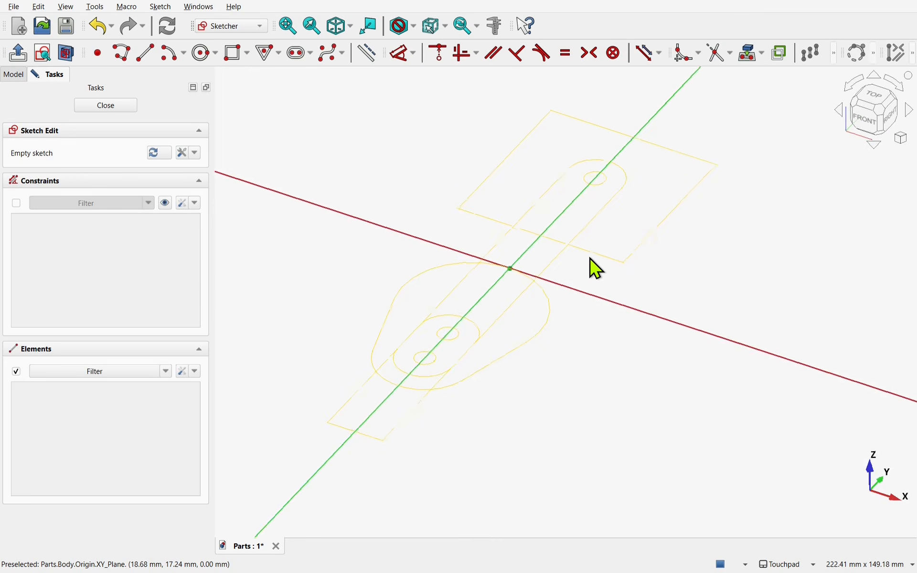
pyautogui.scroll(-1, 590, 268)
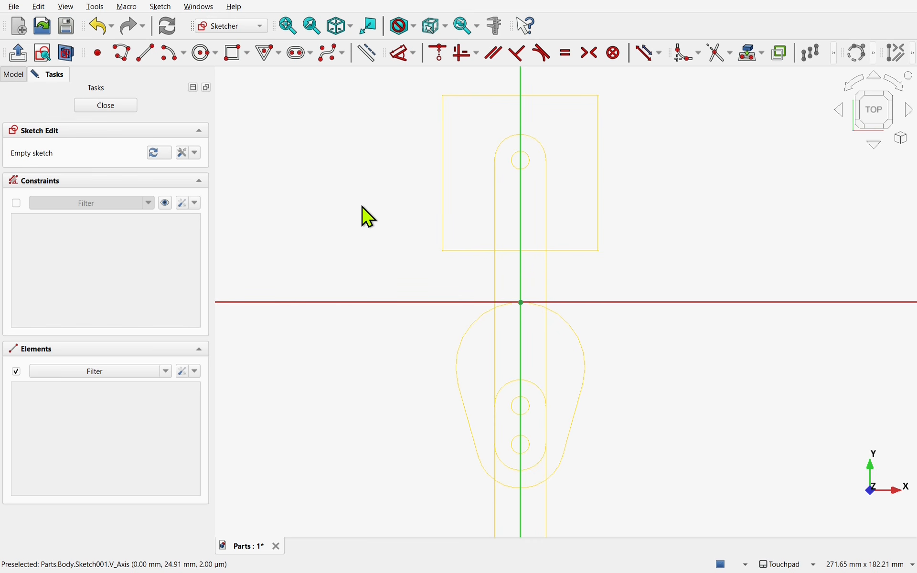
# Step: Set the binder's line width to 3 so its outlines stand out in the sketch
pyautogui.click(11, 76)
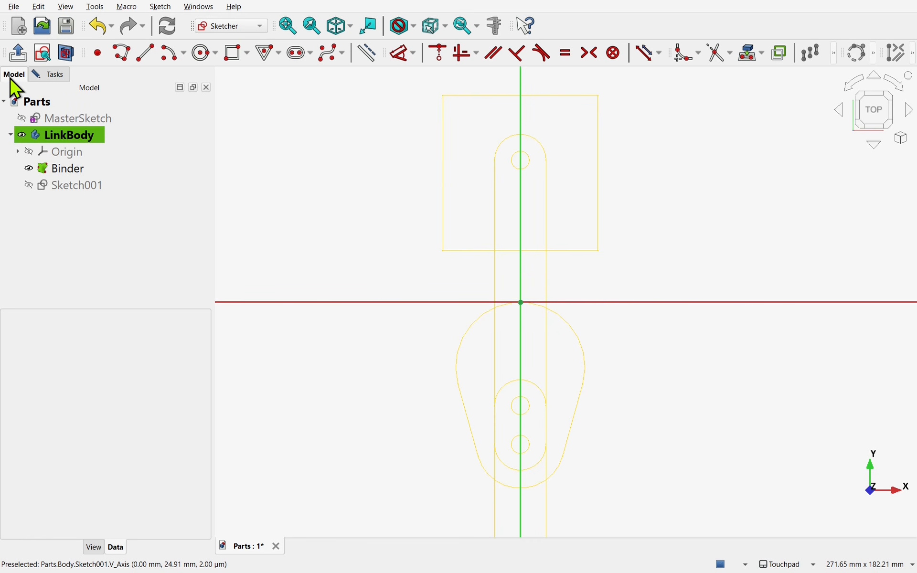
pyautogui.click(79, 173)
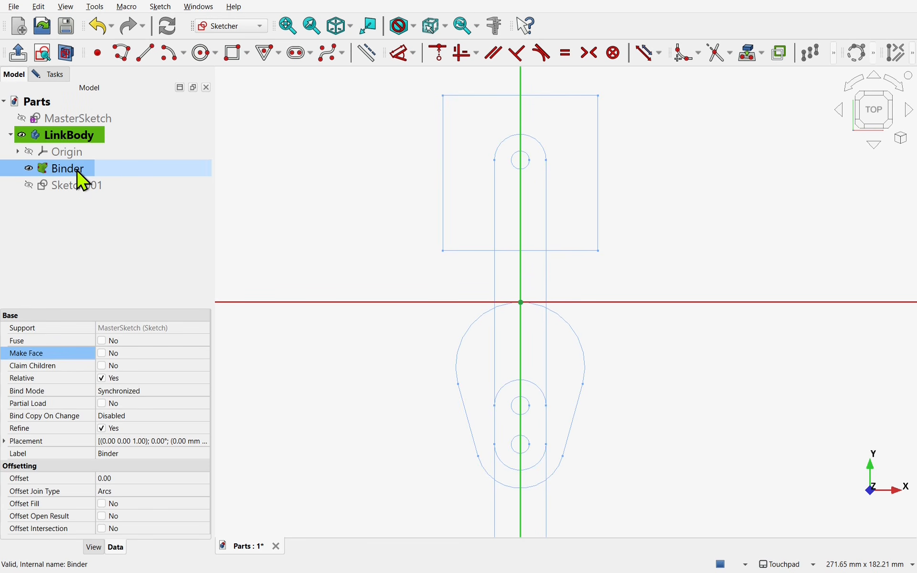
pyautogui.click(93, 548)
pyautogui.click(123, 497)
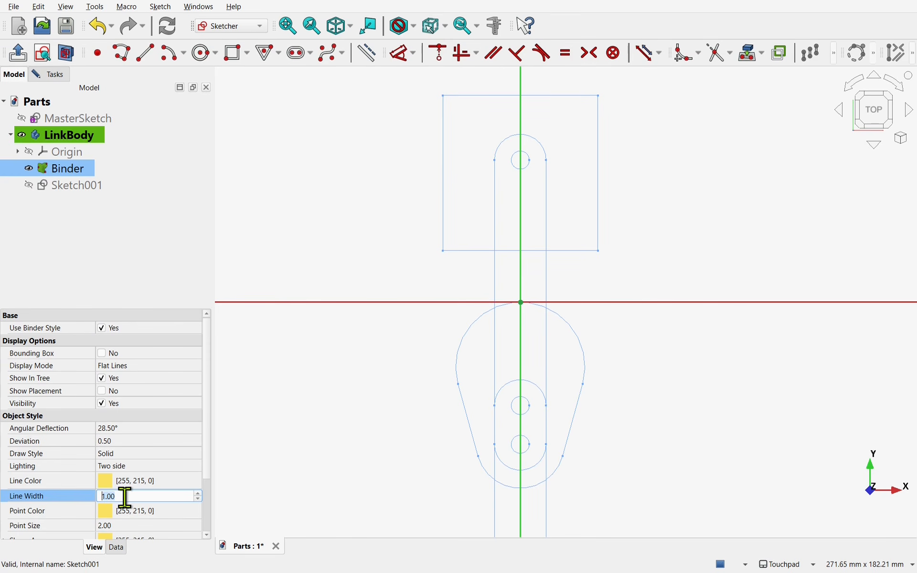
pyautogui.write('3')
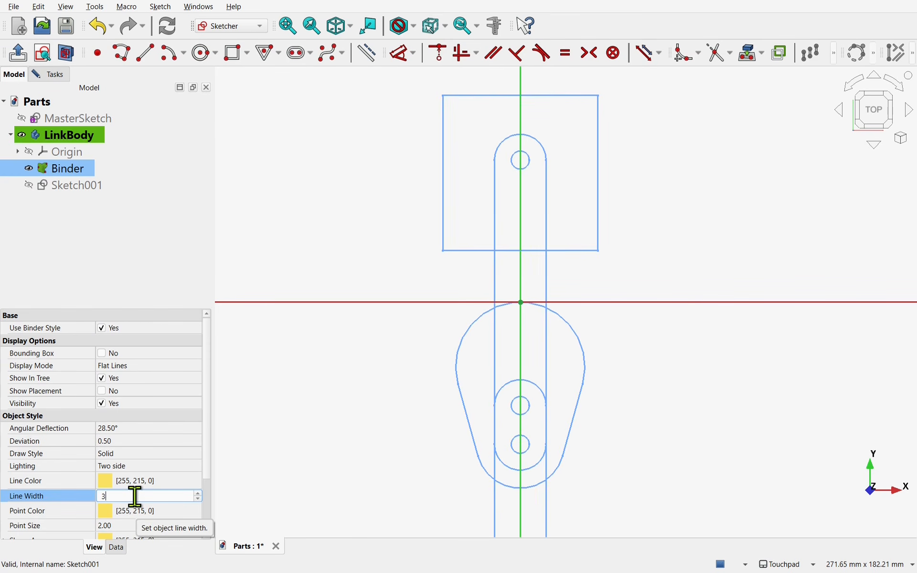
pyautogui.click(375, 389)
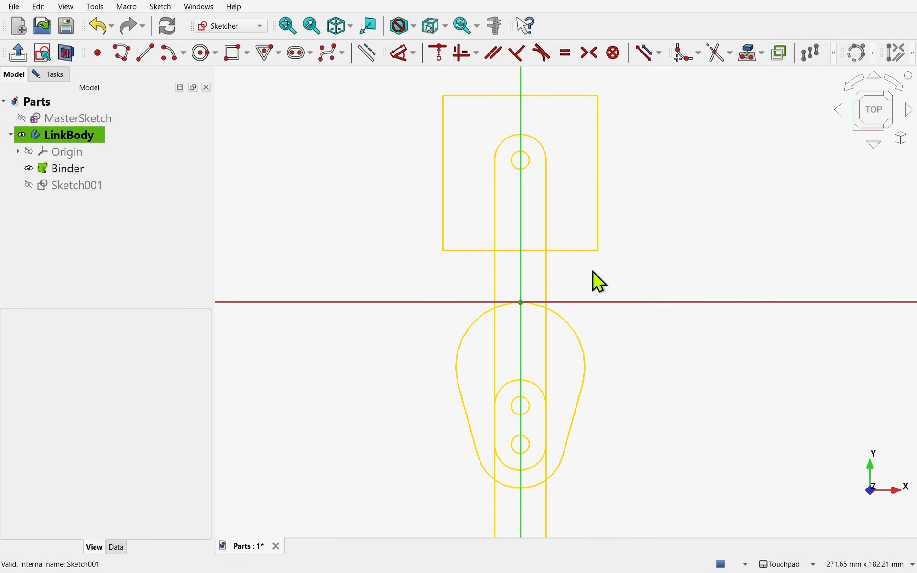
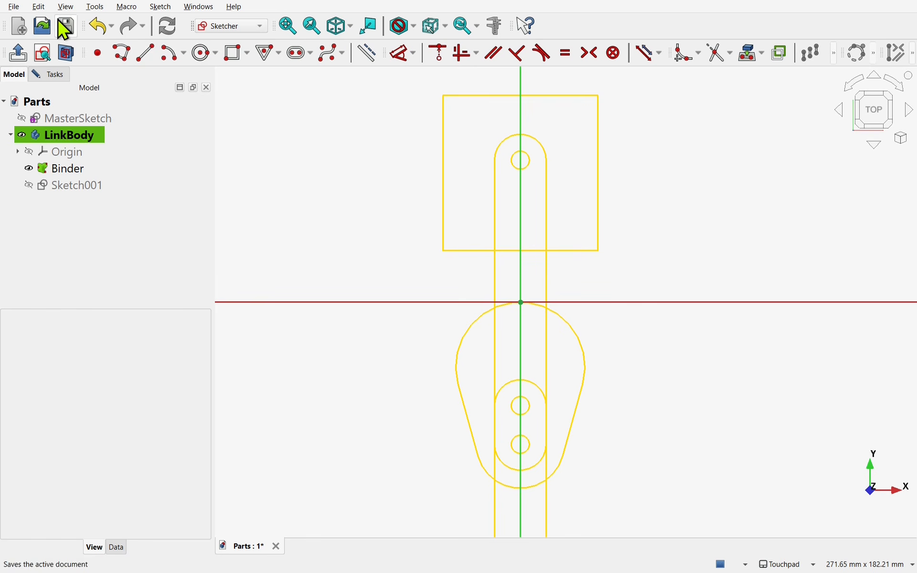
# Step: Enable the Sketcher preference to always add external geometry as construction
pyautogui.click(39, 6)
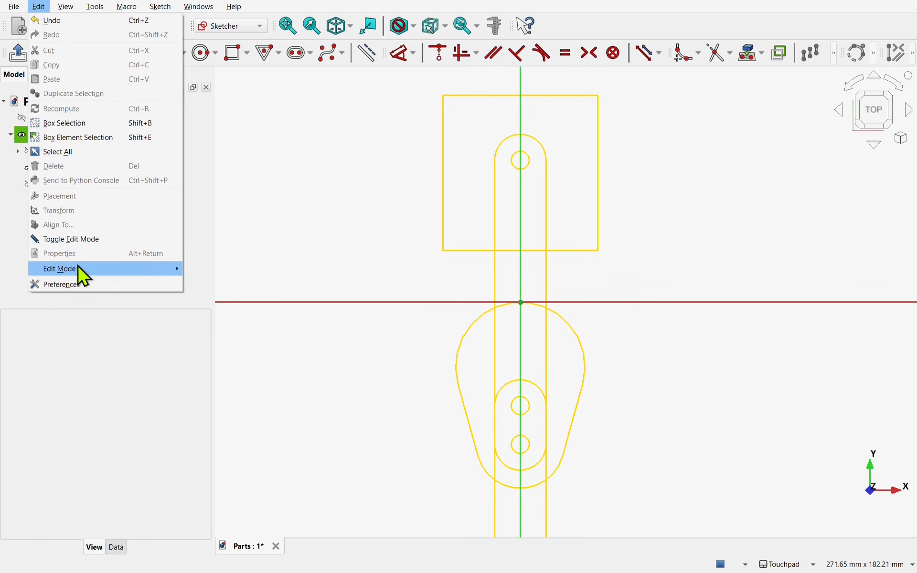
pyautogui.click(87, 283)
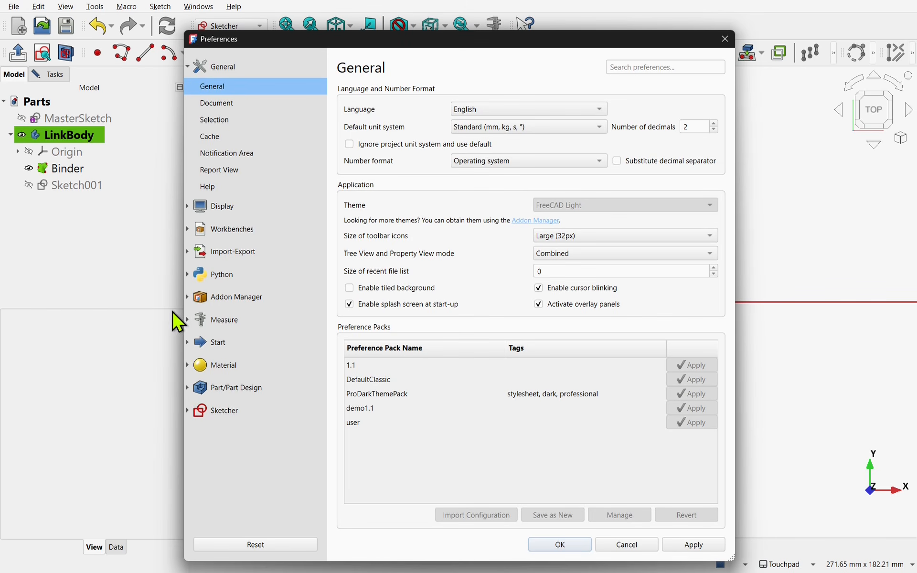
pyautogui.click(225, 424)
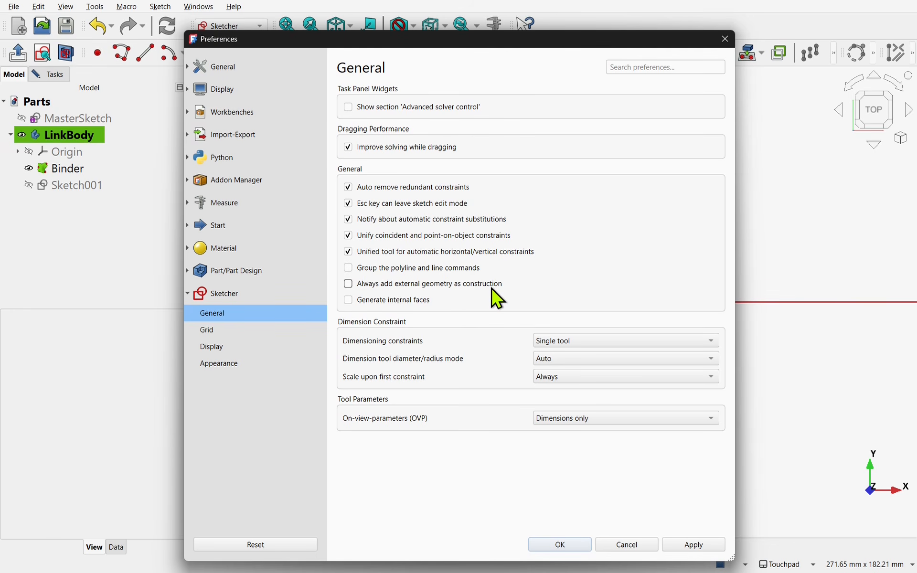
pyautogui.click(349, 285)
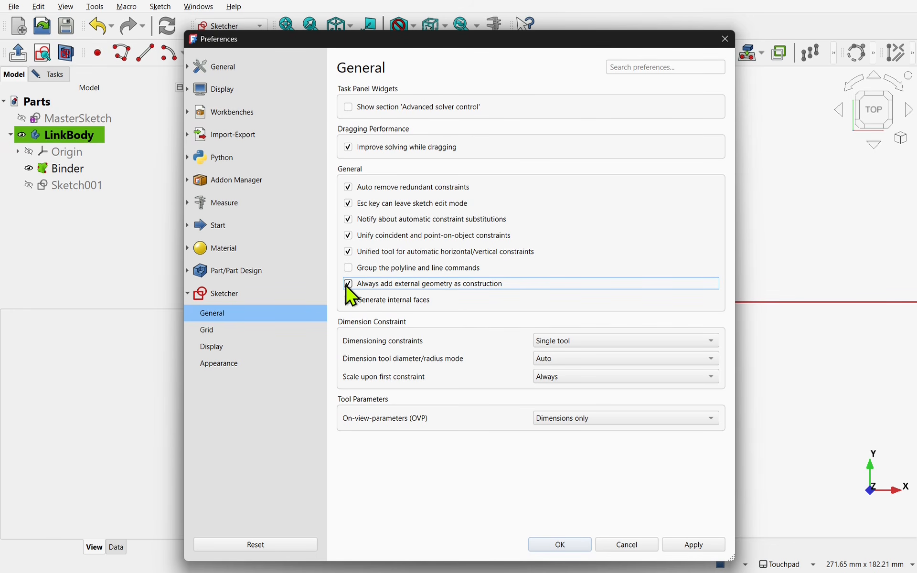
pyautogui.click(581, 547)
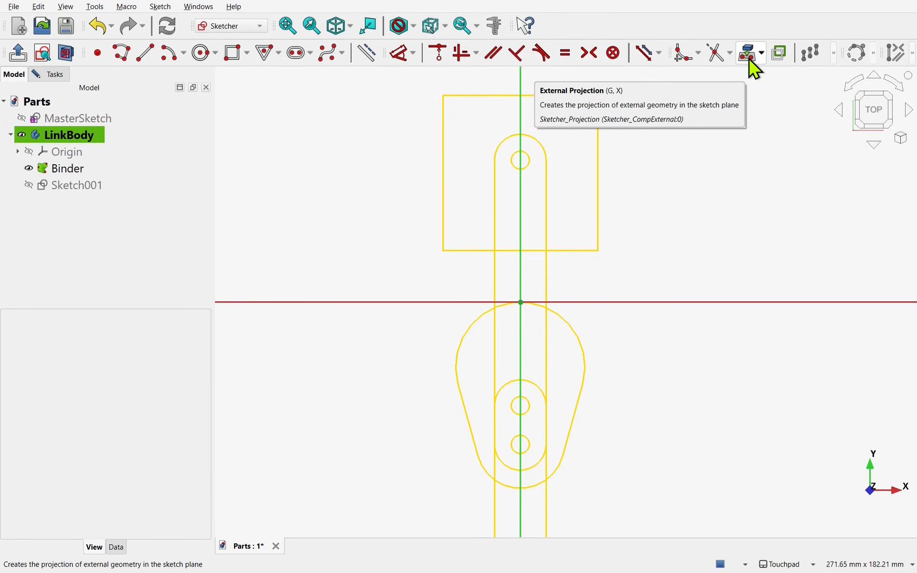
# Step: Project the upper edge of the binder's piston head square into the sketch with External Projection and close the sketch
pyautogui.click(761, 55)
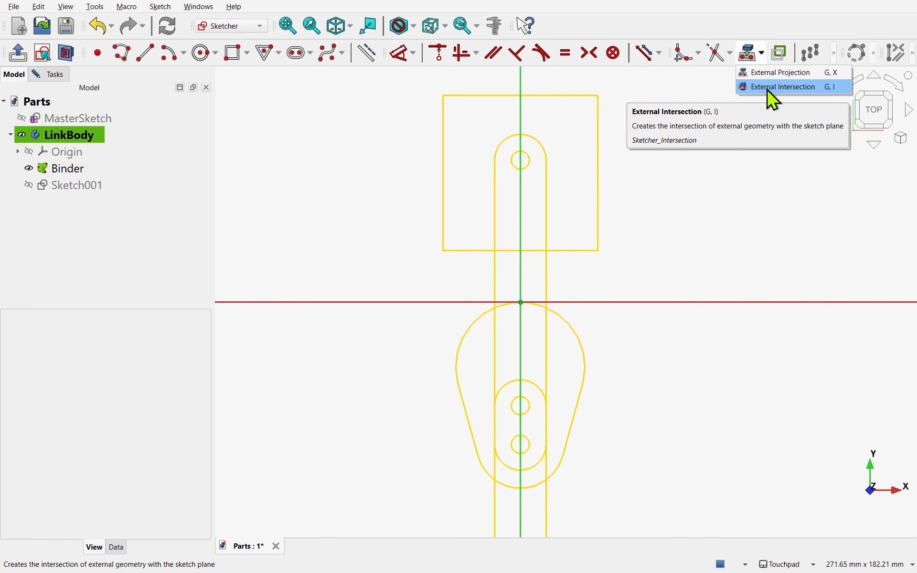
pyautogui.click(756, 74)
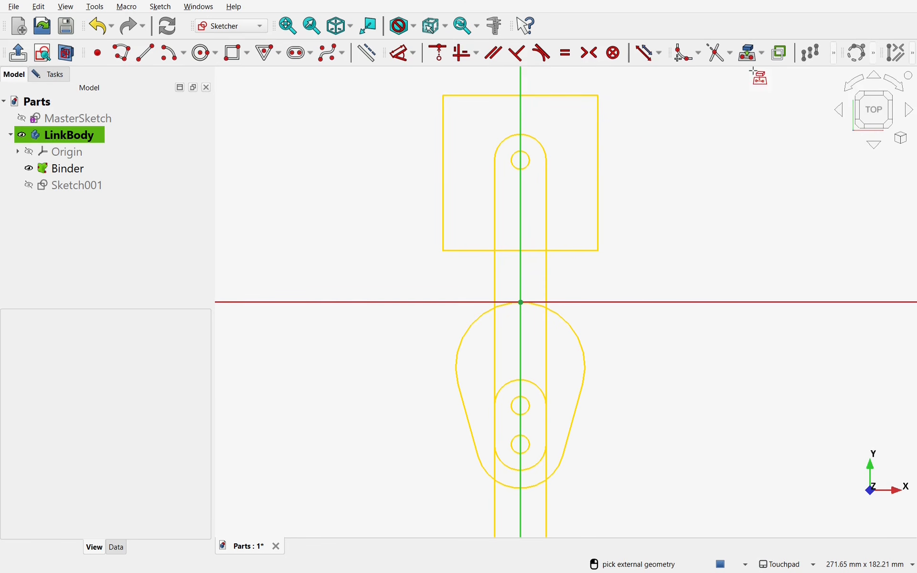
pyautogui.click(554, 94)
pyautogui.click(554, 95)
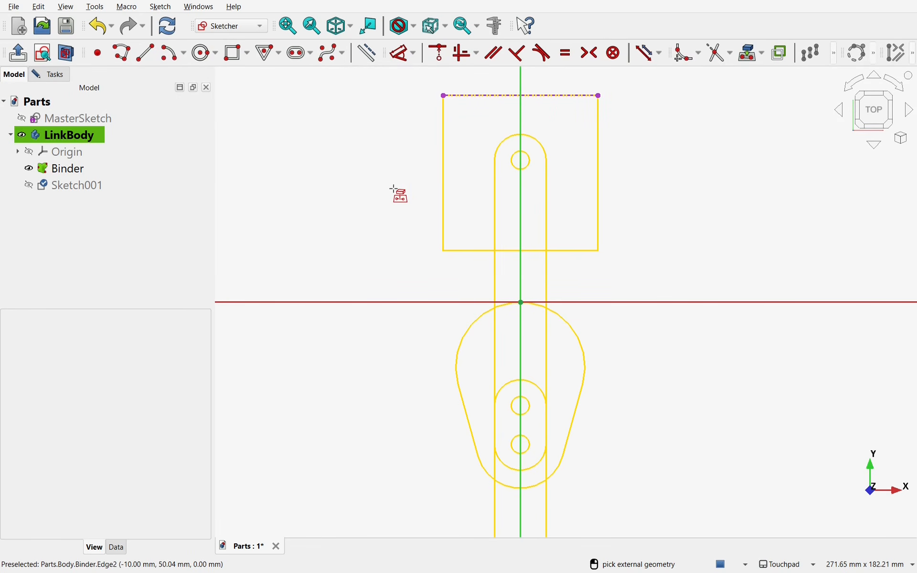
pyautogui.click(53, 77)
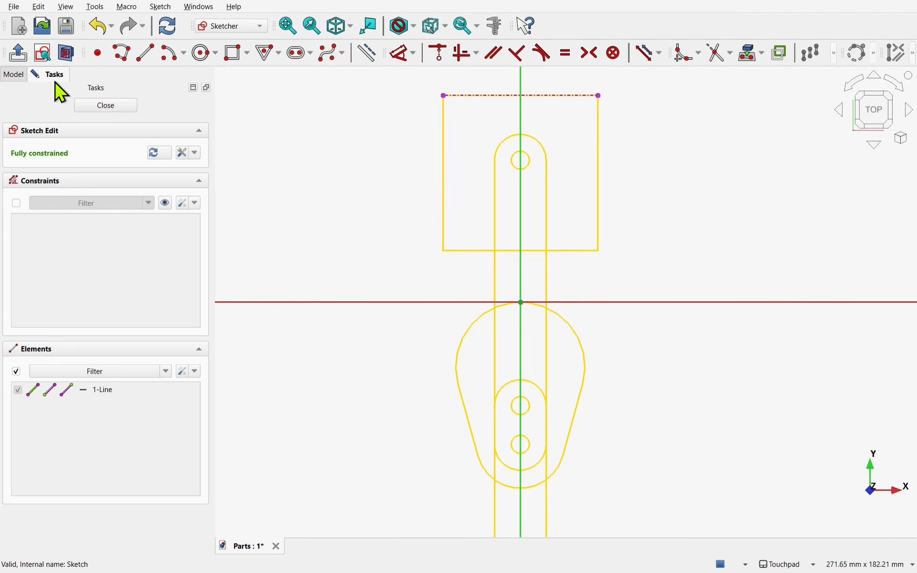
pyautogui.click(96, 107)
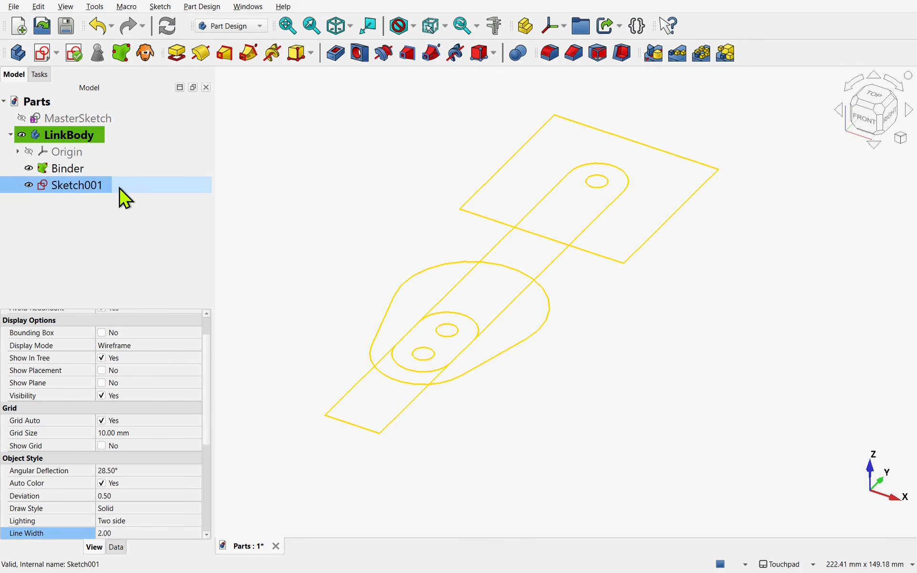
# Step: Reopen the LinkBody sketch, switch the projected line from construction to normal geometry, and close the sketch
pyautogui.doubleClick(76, 186)
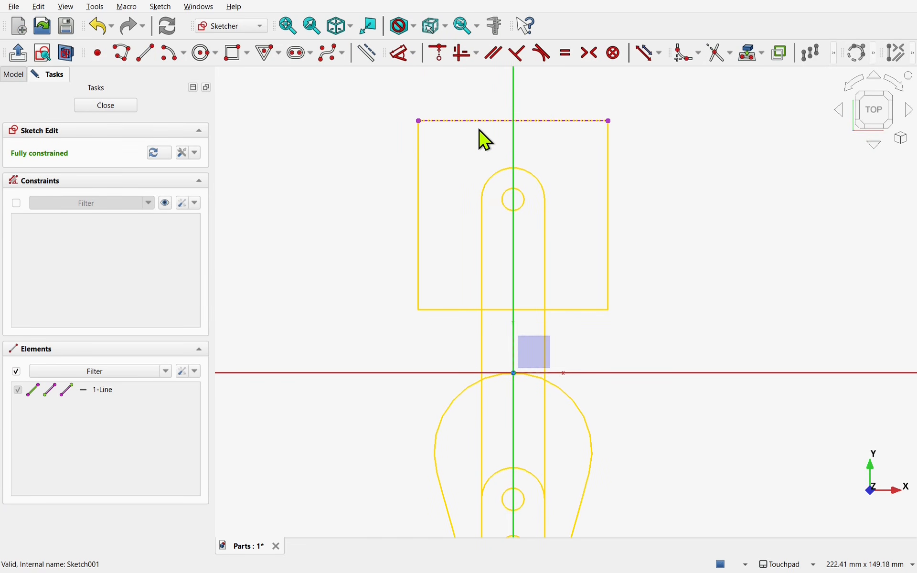
pyautogui.click(488, 122)
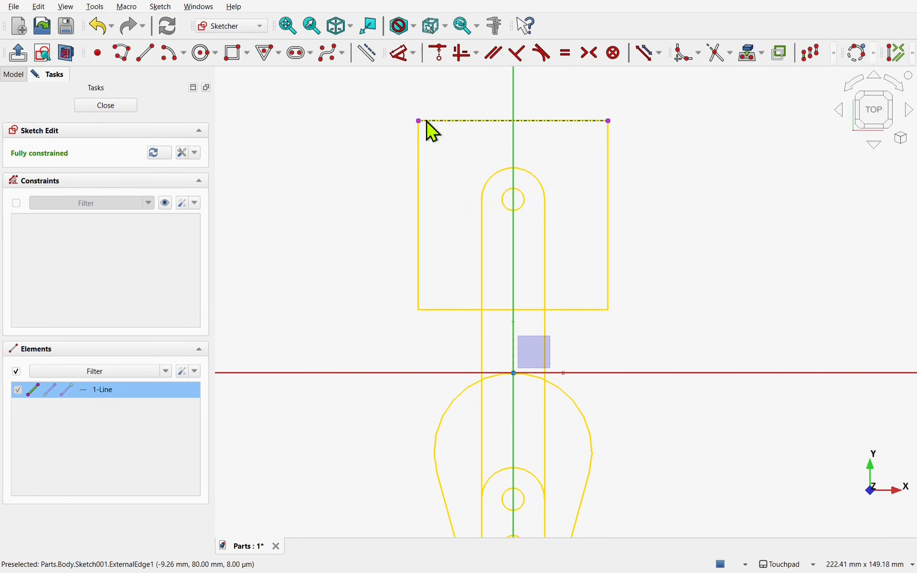
pyautogui.click(369, 66)
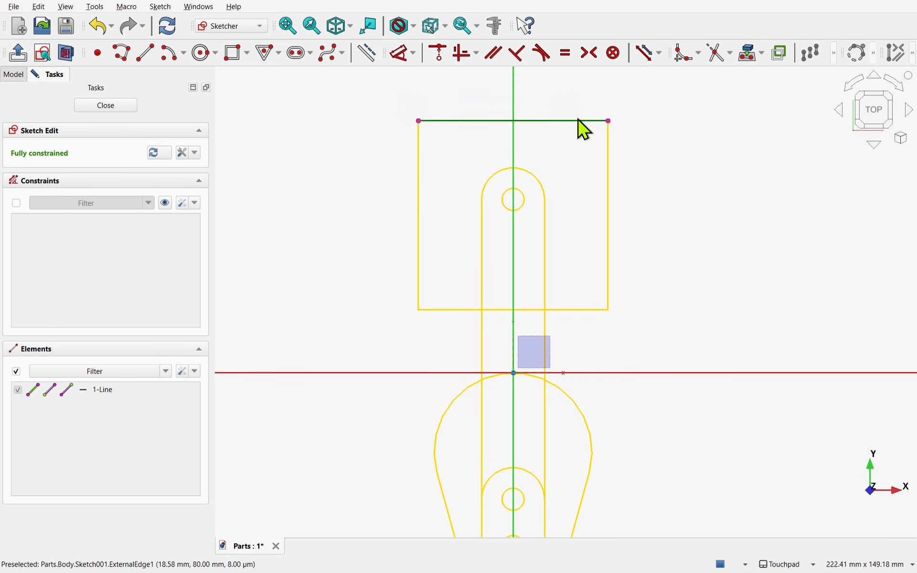
pyautogui.click(117, 107)
# Step: Hide LinkBody's binder and check the projected line in the finished sketch
pyautogui.click(100, 169)
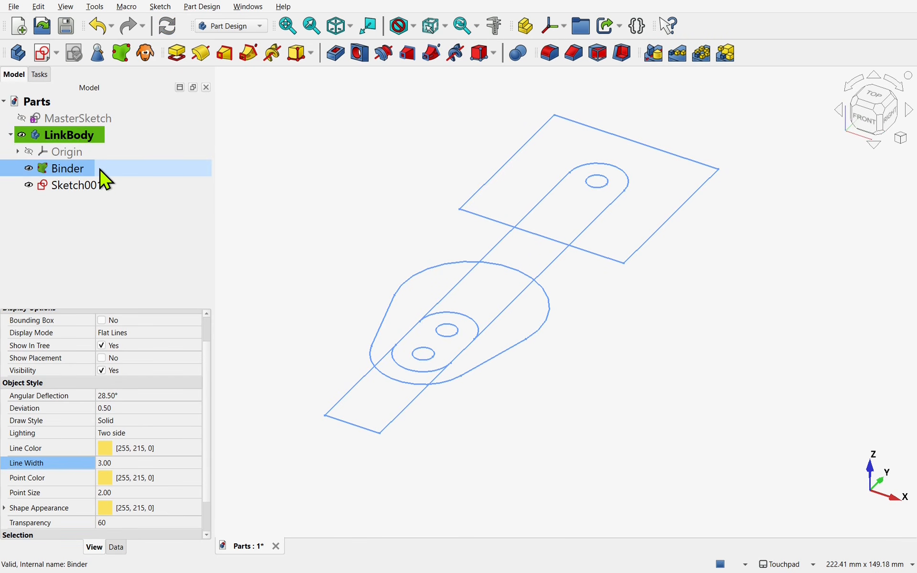
pyautogui.press('space')
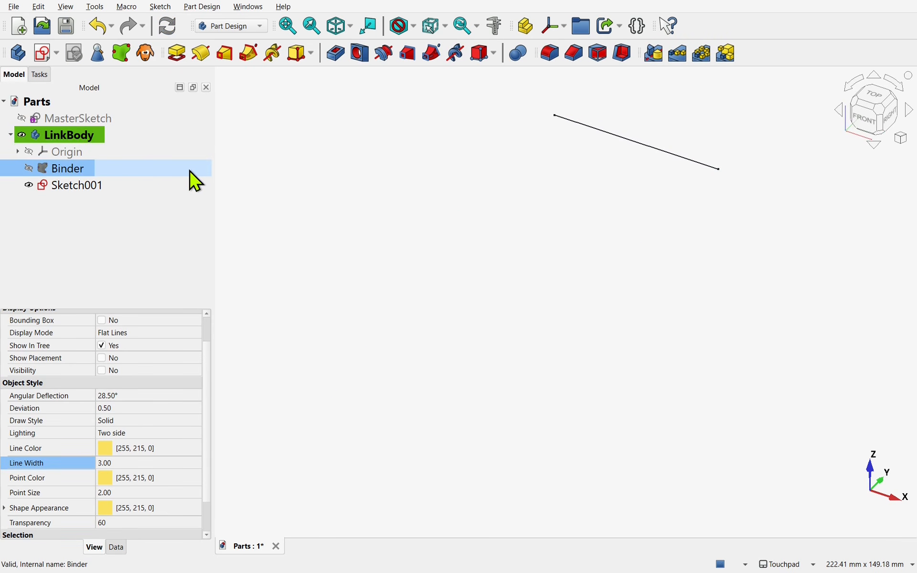
pyautogui.click(634, 140)
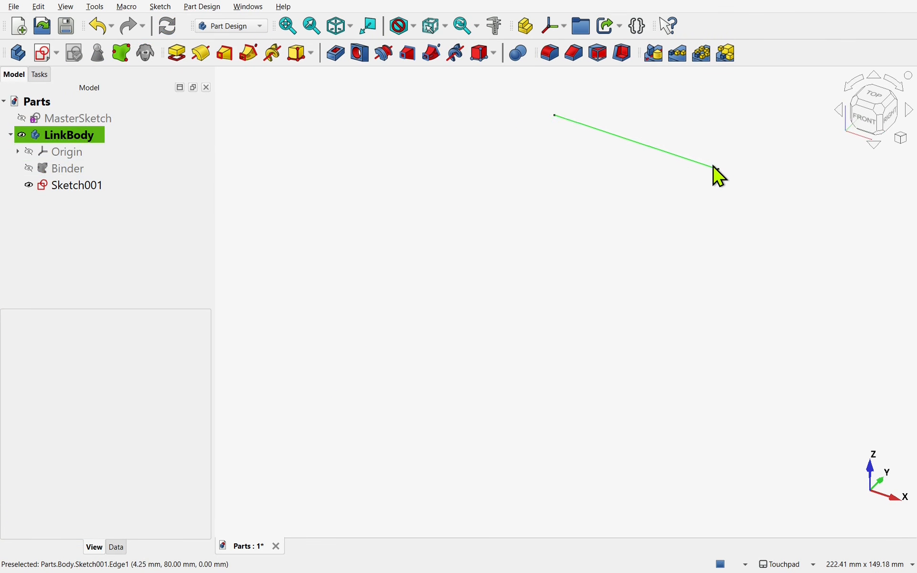
# Step: Reopen the LinkBody sketch and delete the projected piston head edge
pyautogui.doubleClick(92, 185)
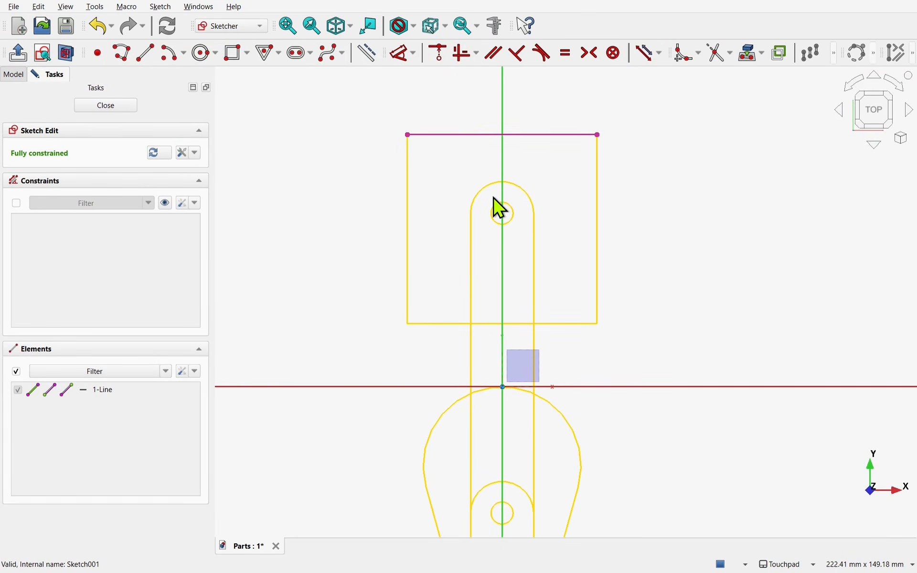
pyautogui.click(497, 137)
pyautogui.press('Delete')
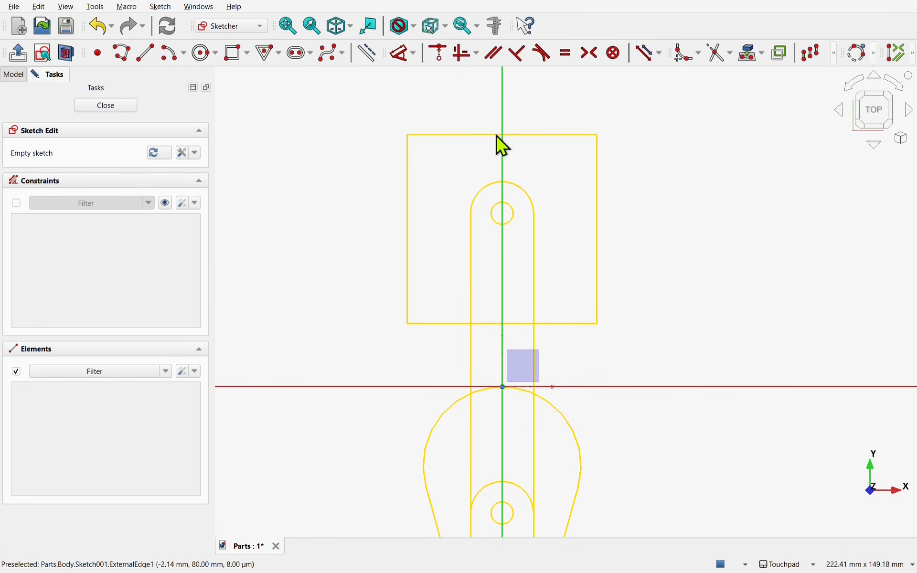
# Step: Turn off the Sketcher preference "Always add external geometry as construction" and apply the preferences
pyautogui.click(39, 7)
pyautogui.click(101, 285)
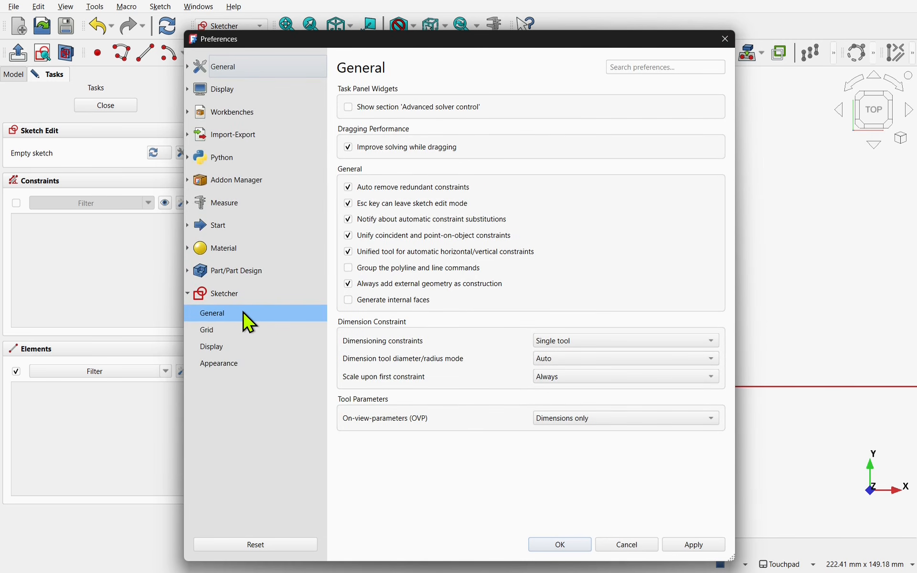
pyautogui.click(348, 285)
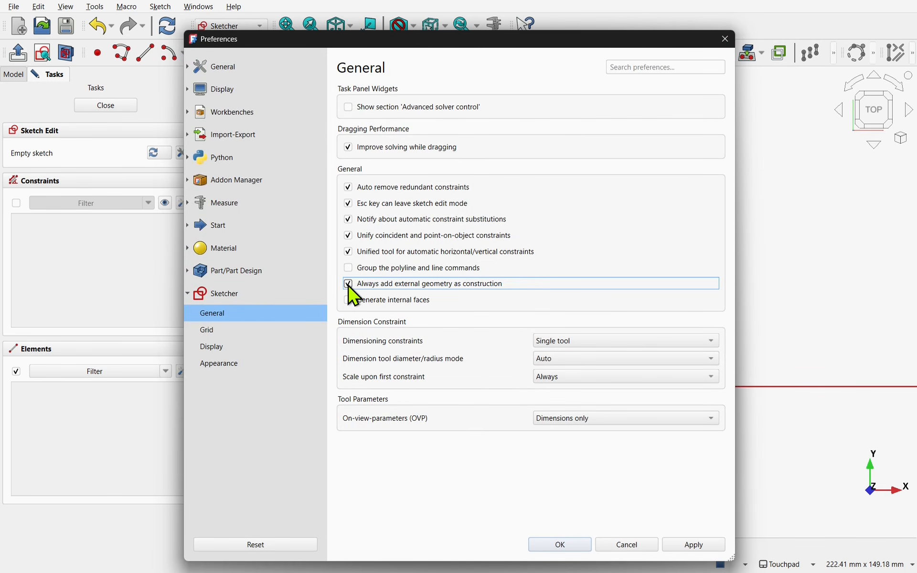
pyautogui.click(560, 546)
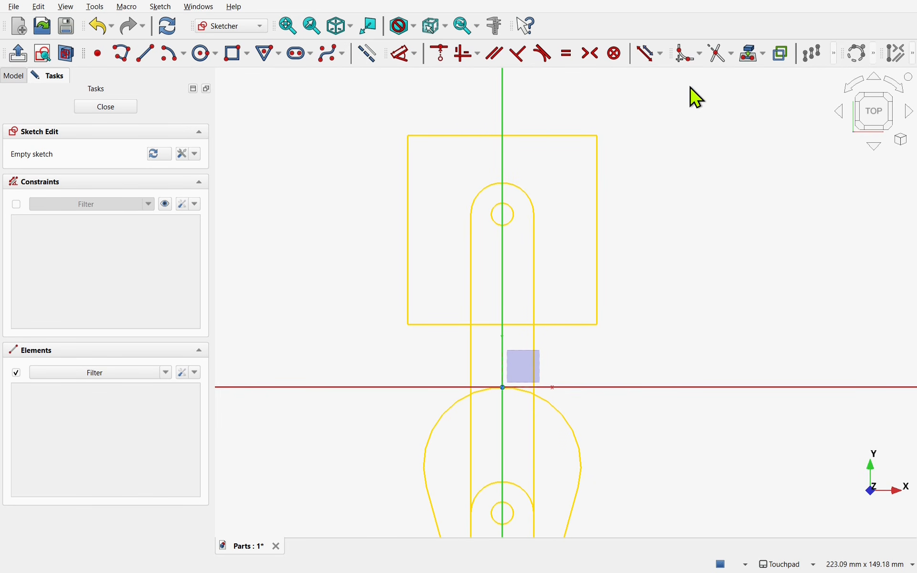
# Step: Project the upper and left edges of the binder's piston head square into the sketch as external geometry and close the sketch
pyautogui.click(751, 55)
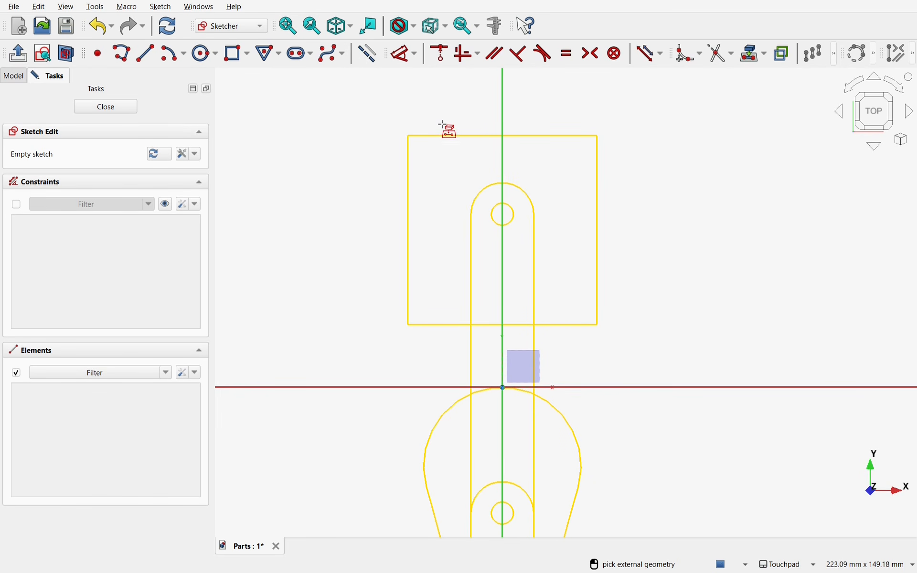
pyautogui.click(449, 137)
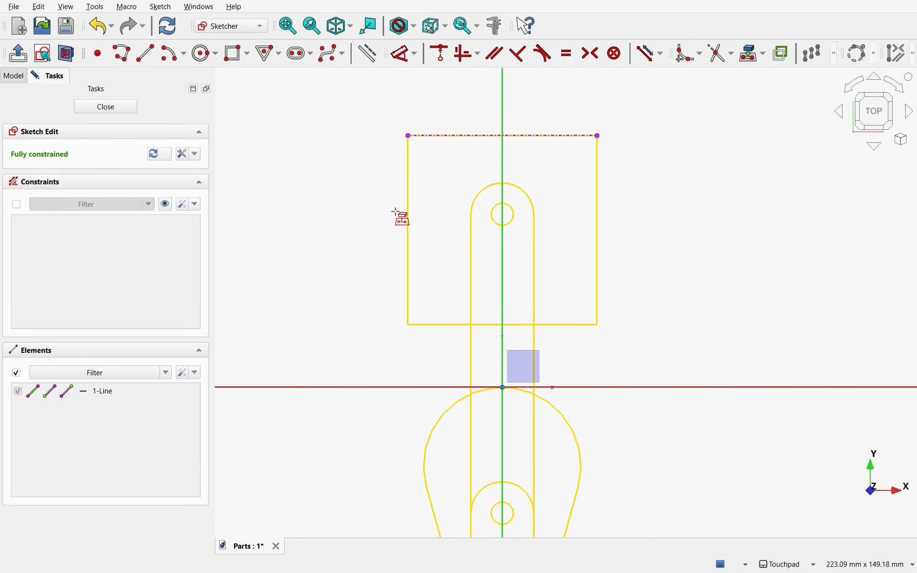
pyautogui.click(409, 214)
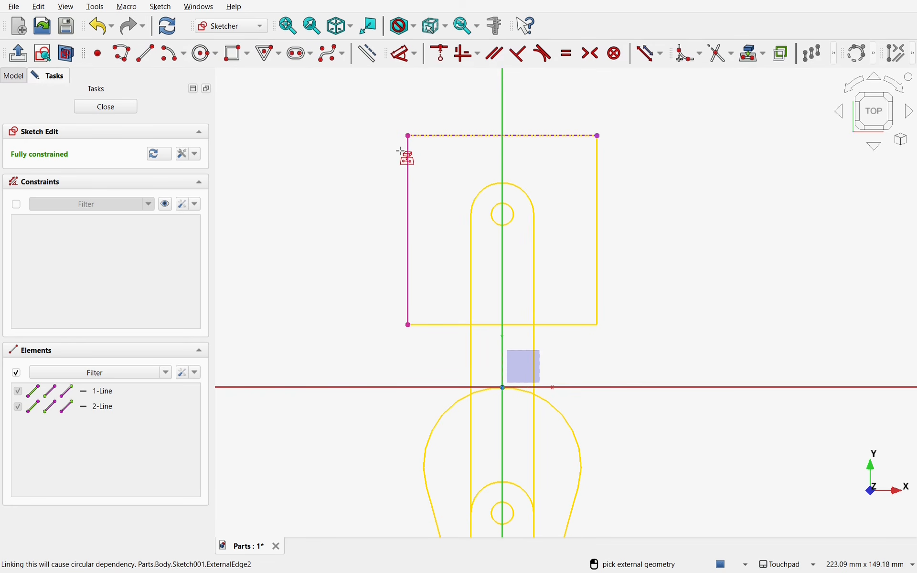
pyautogui.click(128, 110)
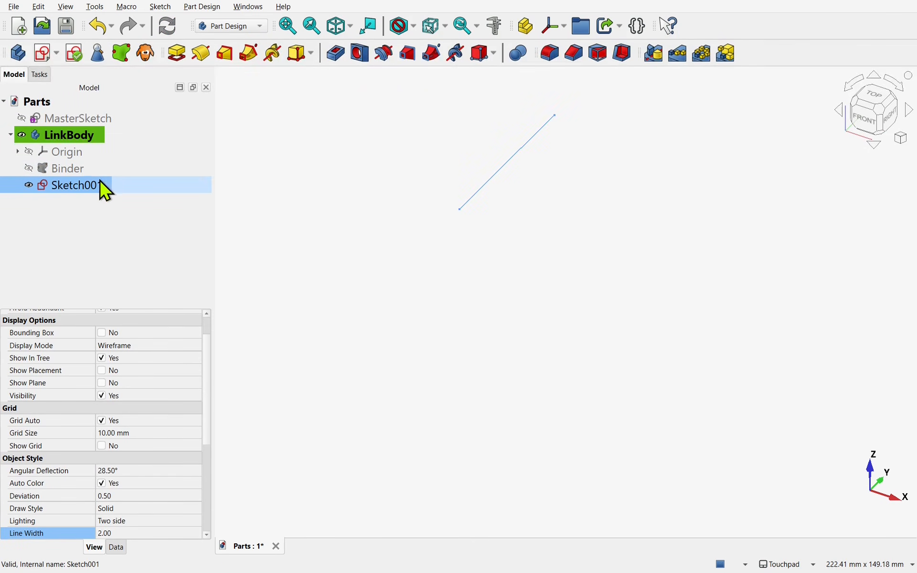
# Step: Reopen the LinkBody sketch, switch the projected upper edge from construction to normal geometry, and close the sketch
pyautogui.doubleClick(79, 188)
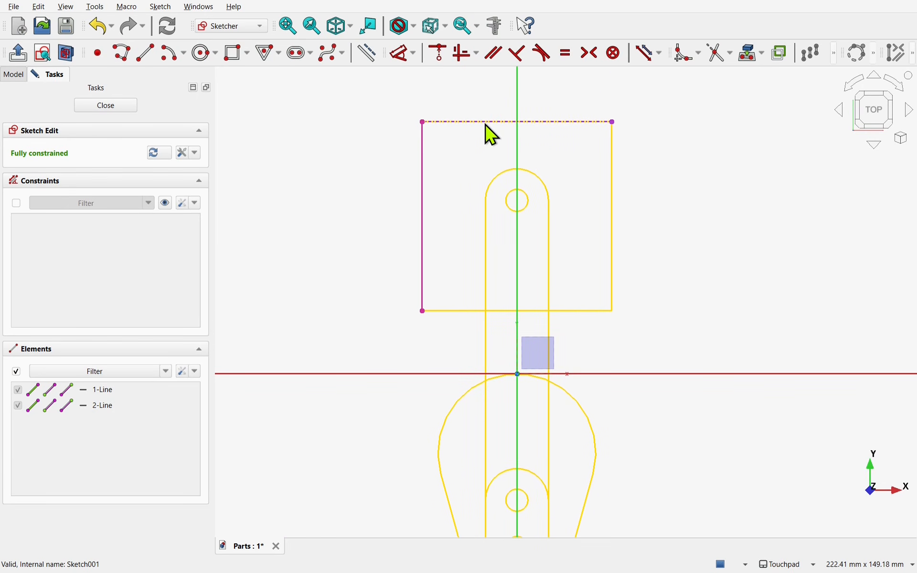
pyautogui.click(489, 123)
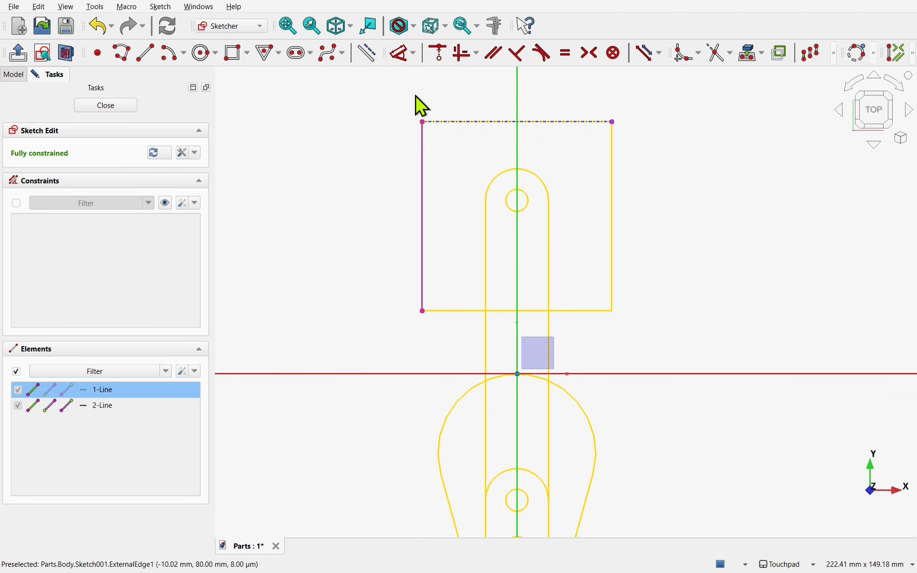
pyautogui.click(376, 61)
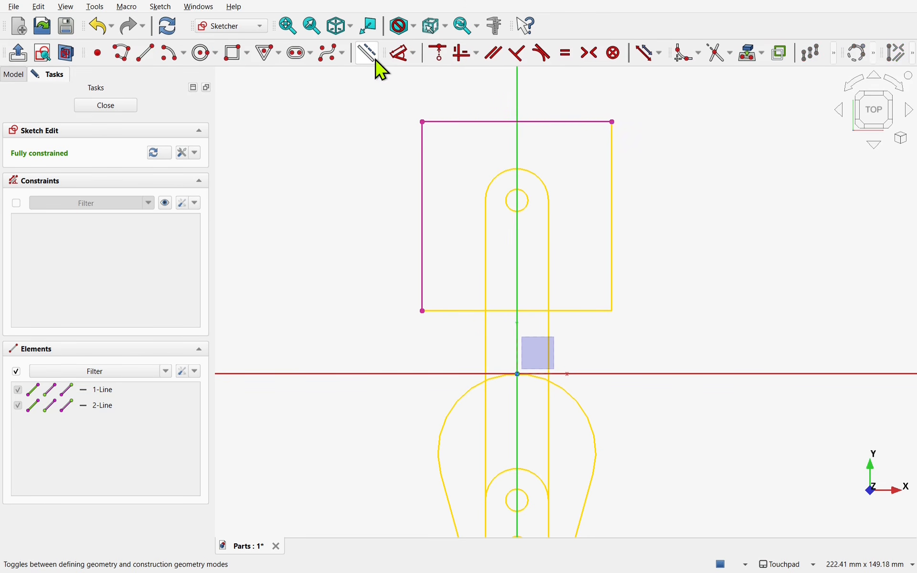
pyautogui.click(111, 102)
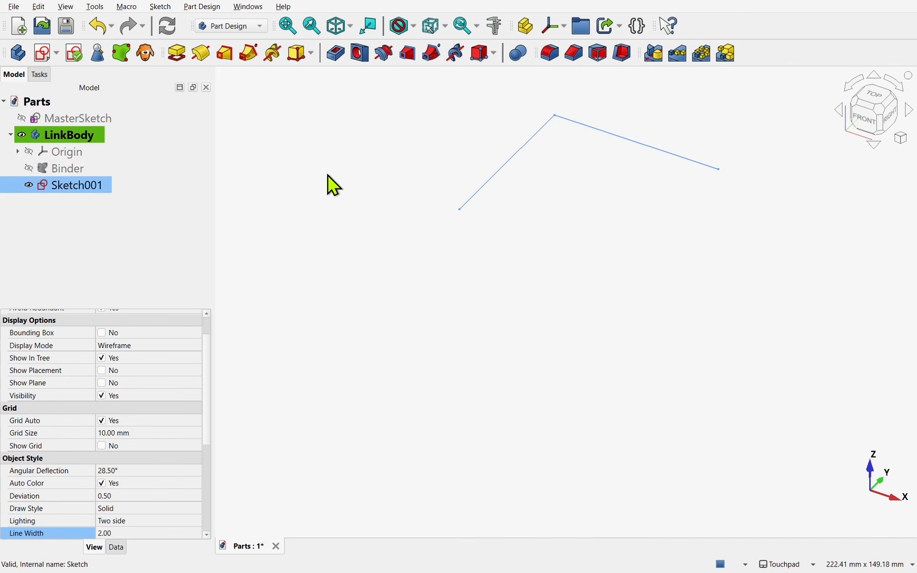
# Step: Reopen the LinkBody sketch and delete both projected piston head edges
pyautogui.doubleClick(93, 186)
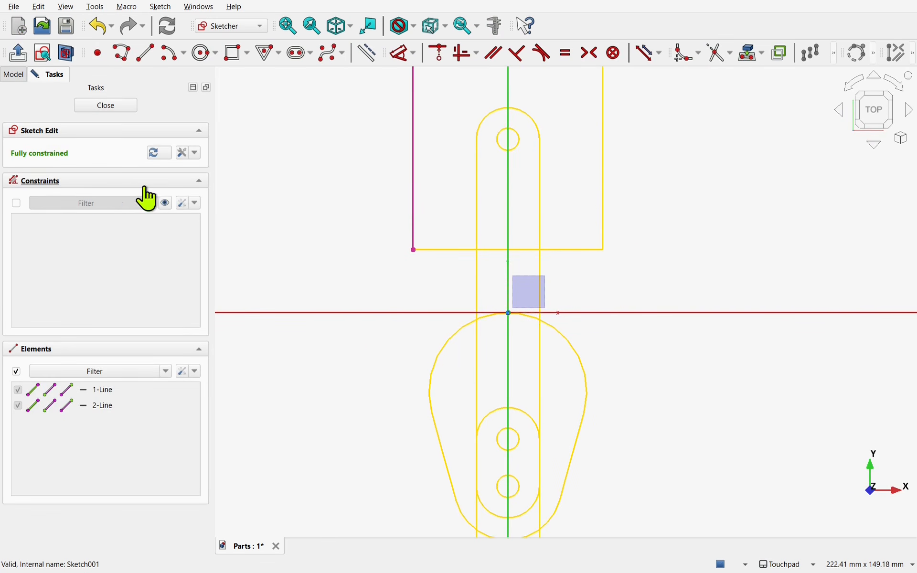
pyautogui.keyDown('shift'); pyautogui.moveTo(350, 166); pyautogui.dragTo(387, 229, button='middle'); pyautogui.keyUp('shift')
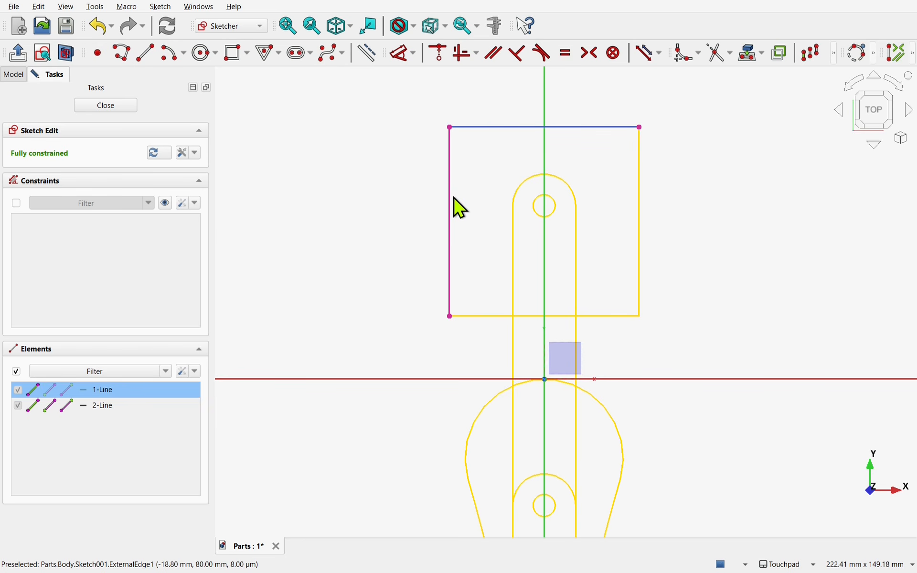
pyautogui.click(450, 215)
pyautogui.press('Delete')
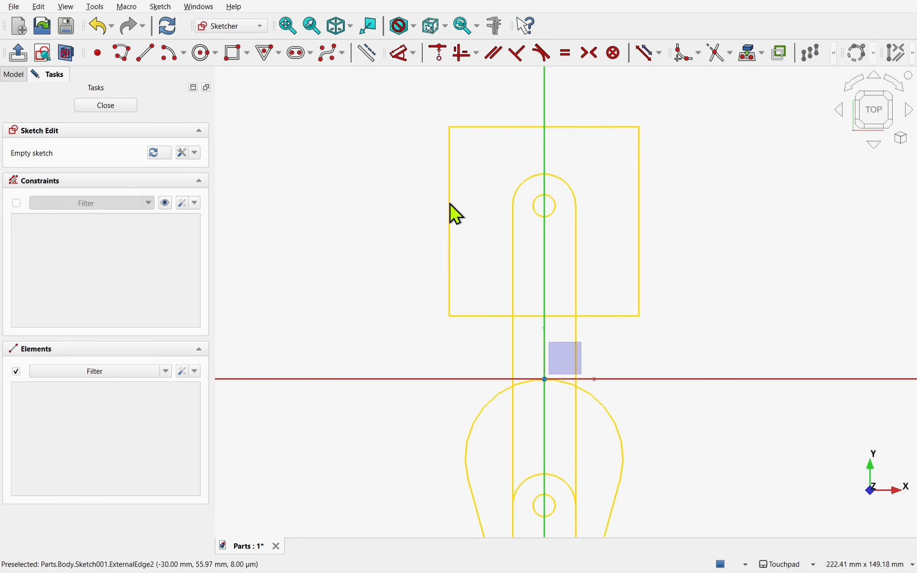
# Step: Project the link's two straight sides and upper end arc from the binder into the sketch with External Projection
pyautogui.scroll(-1, 442, 215)
pyautogui.moveTo(576, 304); pyautogui.dragTo(458, 203, button='middle')
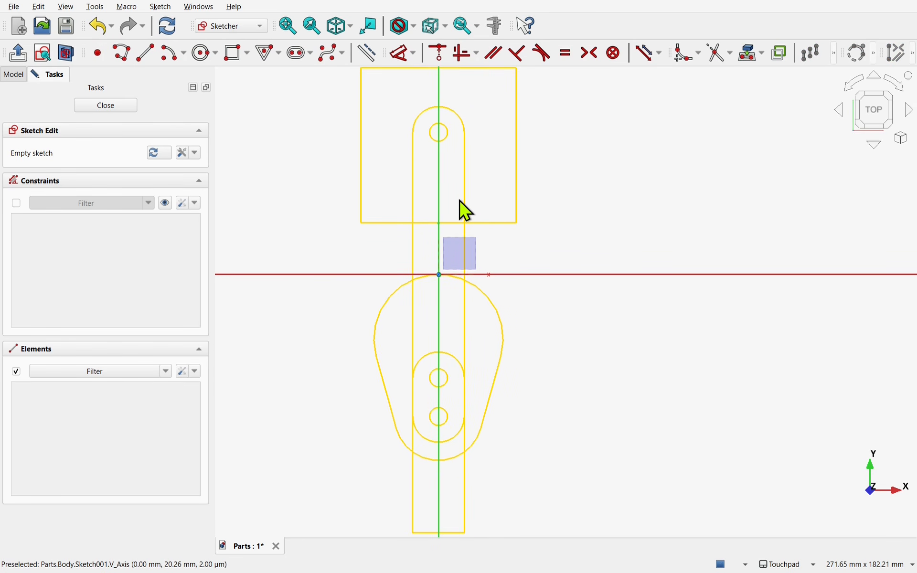
pyautogui.click(763, 53)
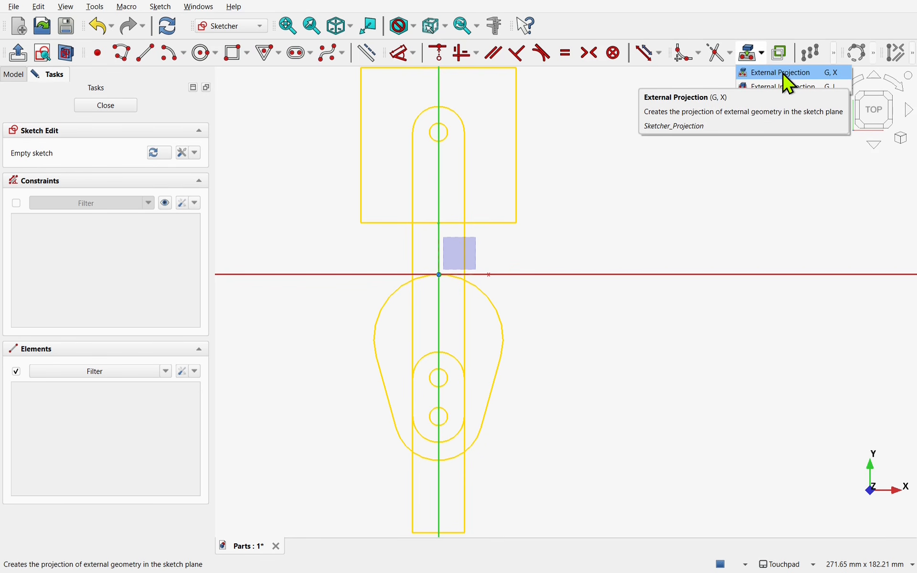
pyautogui.click(752, 74)
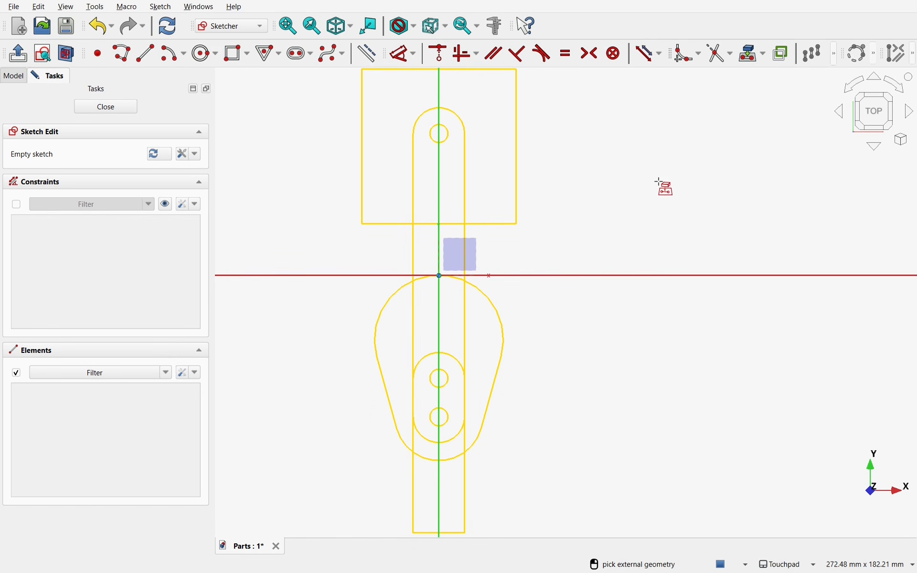
pyautogui.click(413, 253)
pyautogui.click(464, 163)
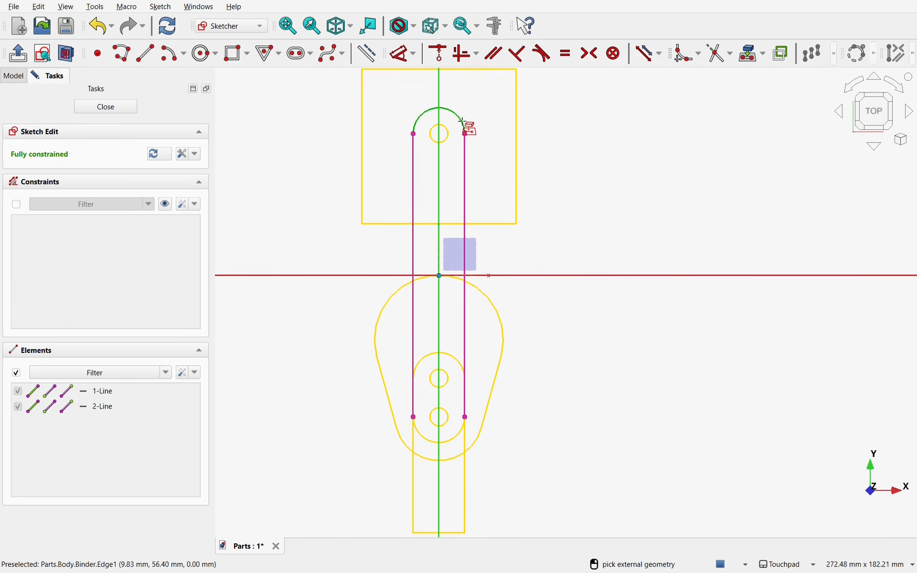
pyautogui.click(462, 130)
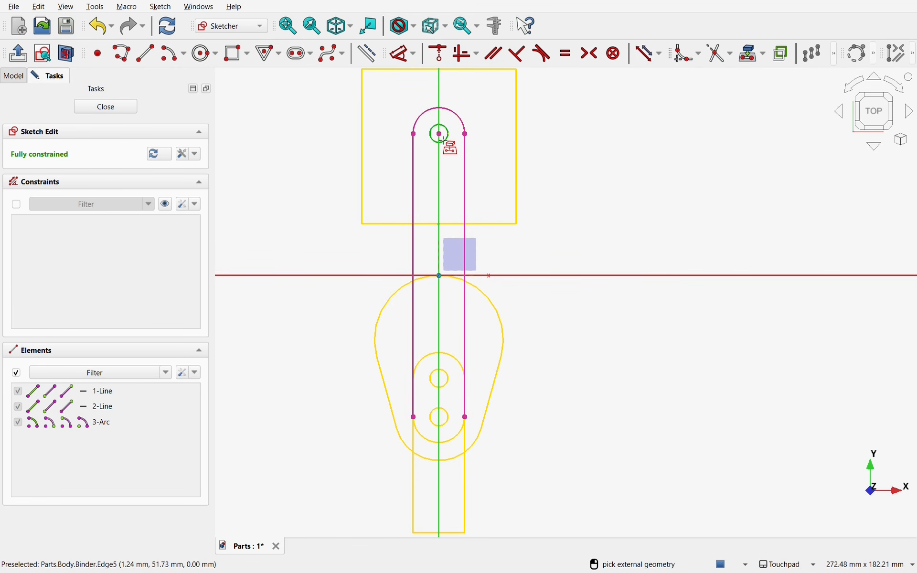
# Step: Project the link's two pin hole circles and lower end arc, close the sketch, and compare it with the binder
pyautogui.click(445, 140)
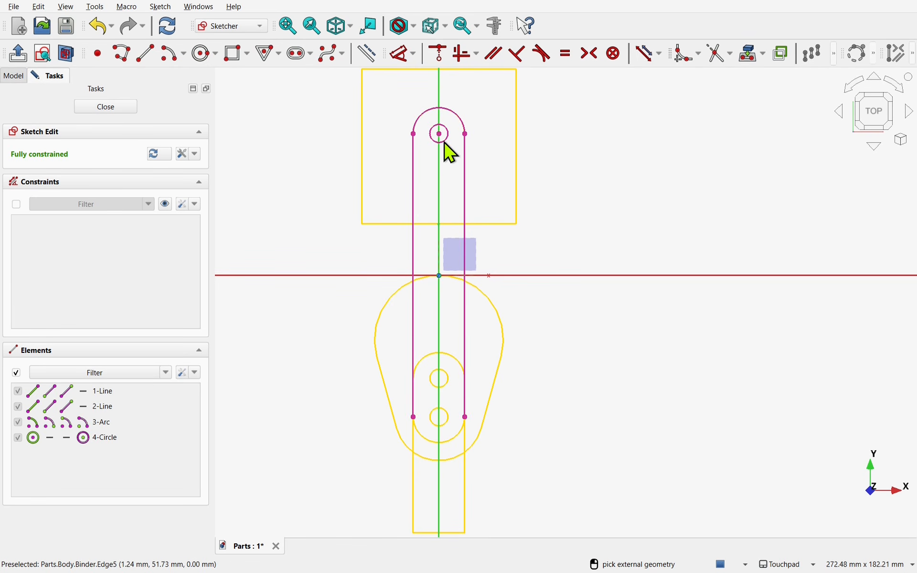
pyautogui.click(444, 423)
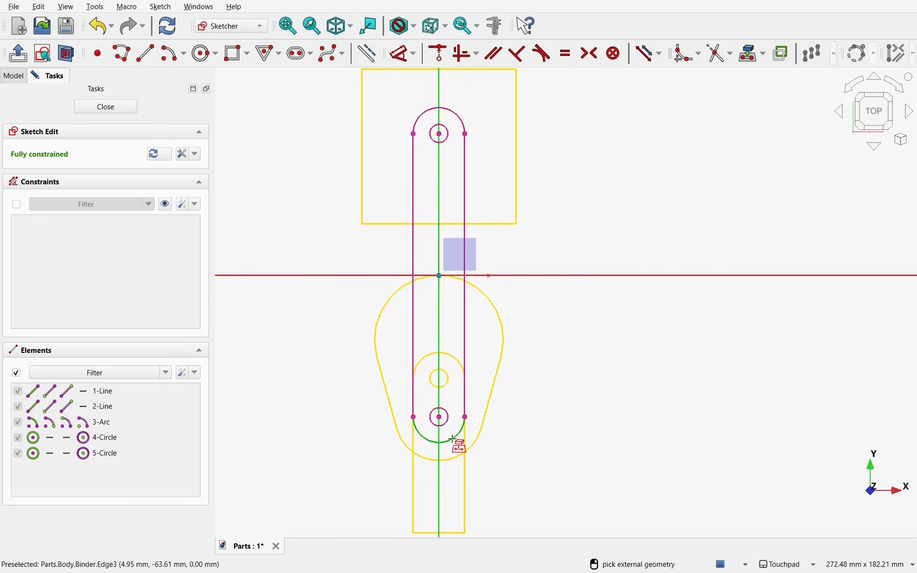
pyautogui.click(457, 438)
pyautogui.rightClick(643, 394)
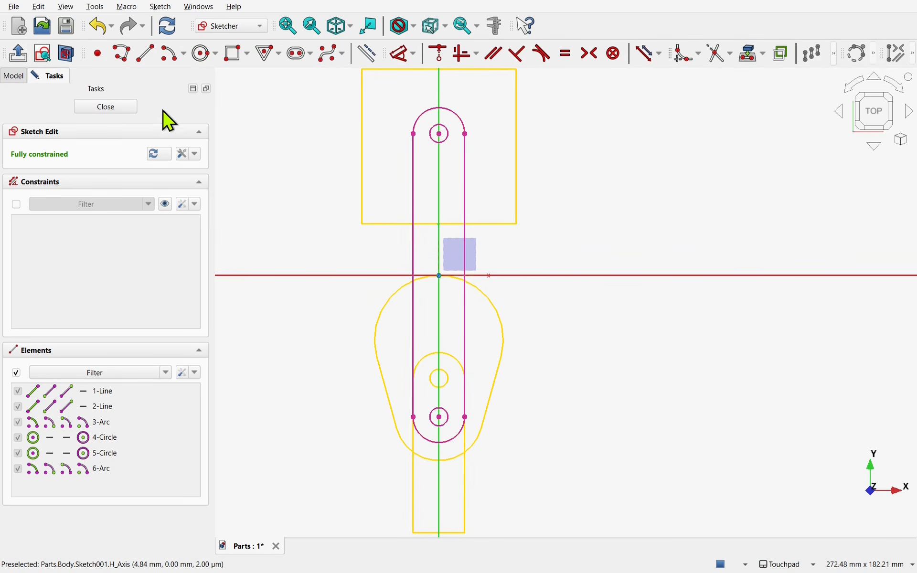
pyautogui.click(106, 107)
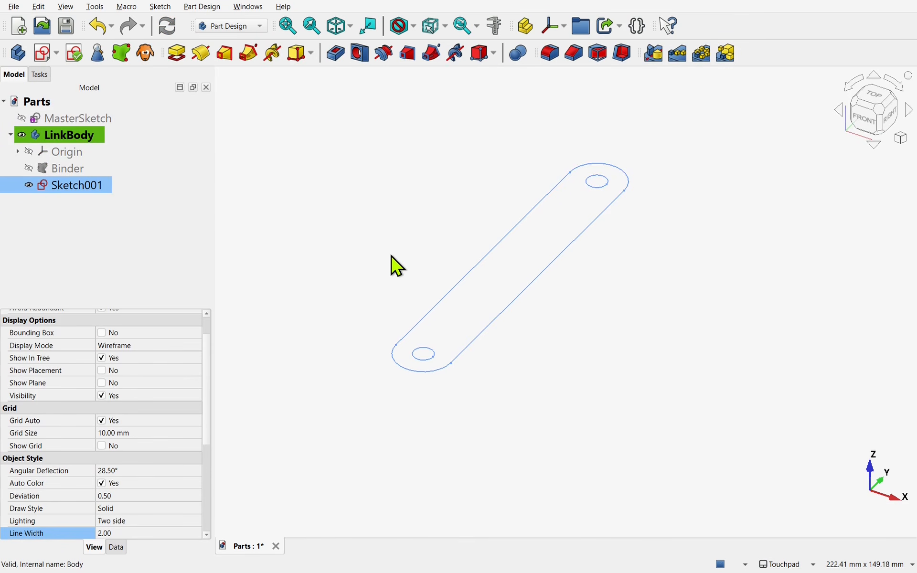
pyautogui.click(29, 170)
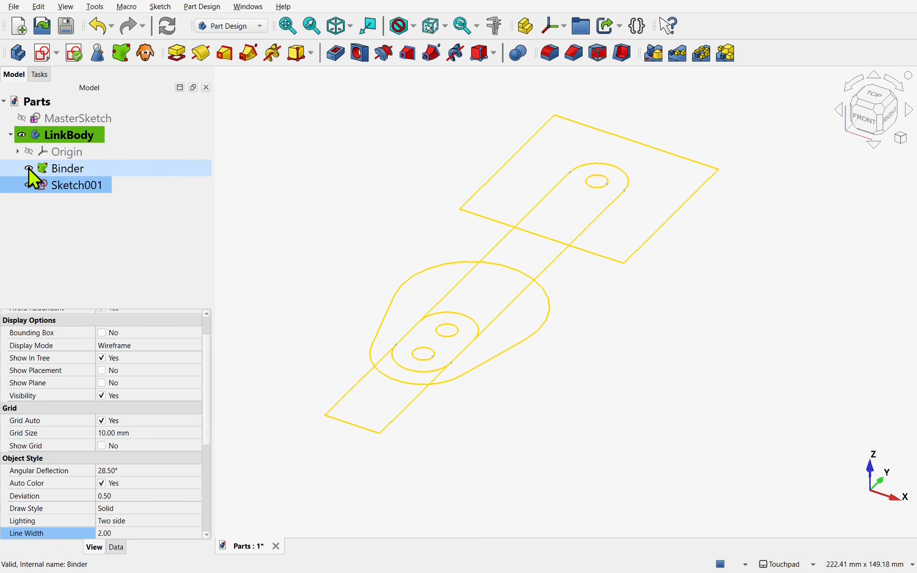
pyautogui.click(29, 169)
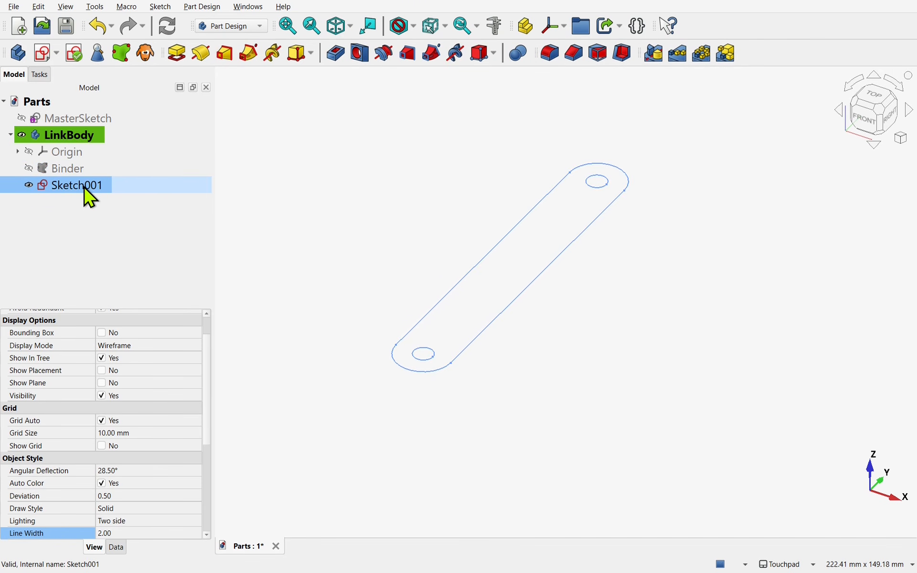
# Step: Pad the link sketch symmetrically with a length of 10 mm
pyautogui.click(177, 54)
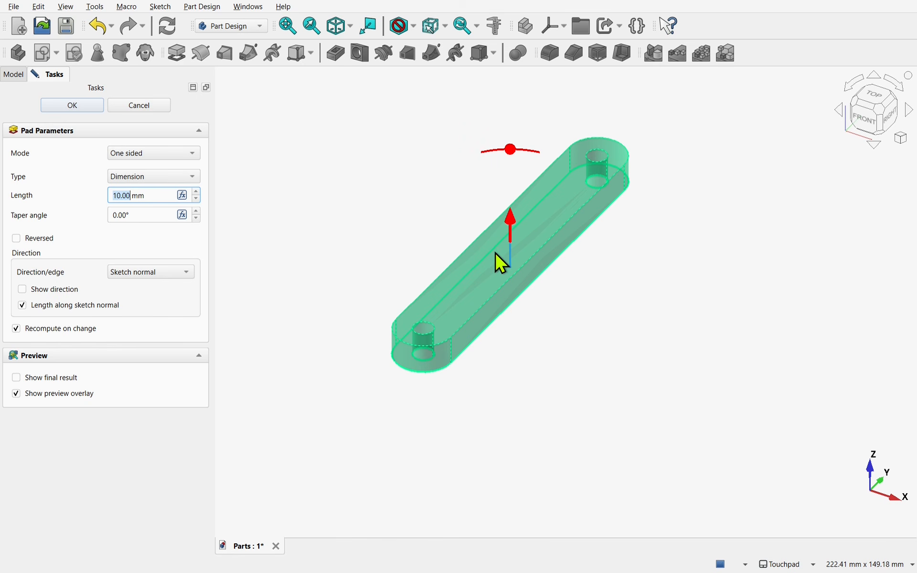
pyautogui.click(138, 157)
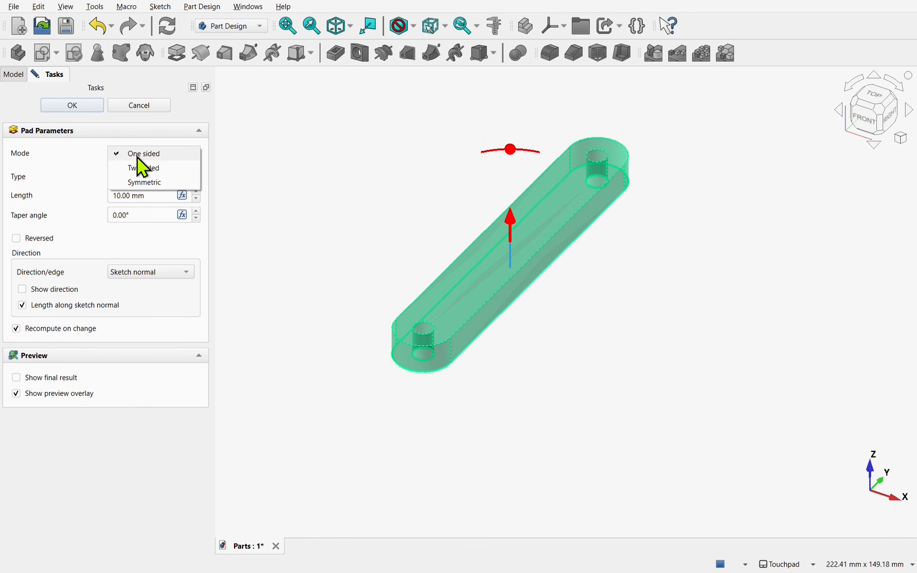
pyautogui.click(150, 182)
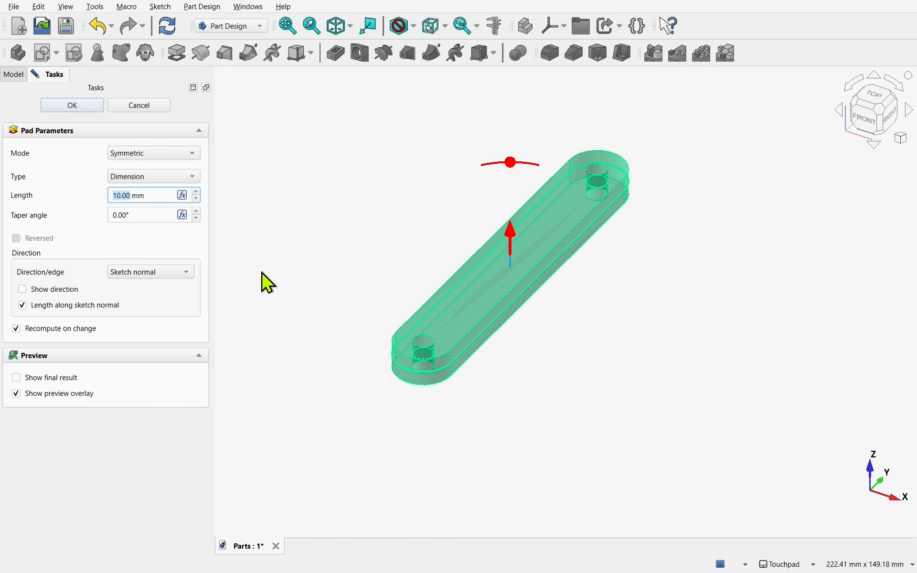
pyautogui.click(68, 110)
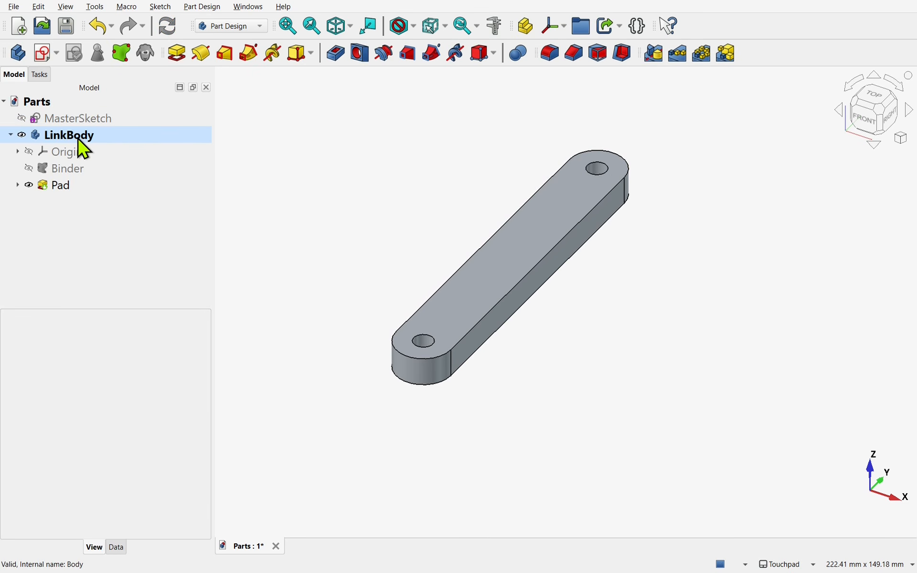
# Step: Open Transform for LinkBody, inspect where its origin sits on the link, and close it without moving the body
pyautogui.rightClick(84, 150)
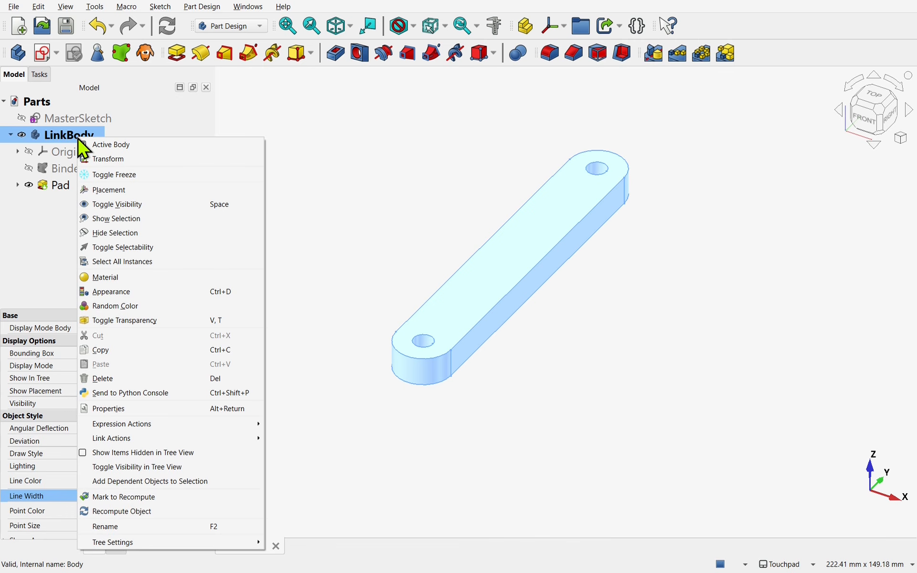
pyautogui.click(120, 159)
pyautogui.keyDown('alt'); pyautogui.moveTo(562, 375); pyautogui.dragTo(568, 353); pyautogui.keyUp('alt')
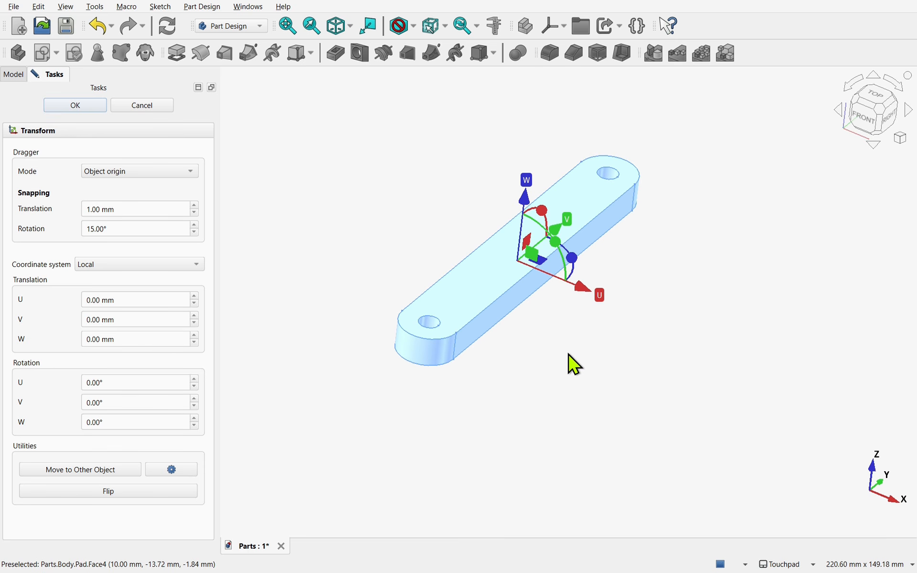
pyautogui.click(89, 107)
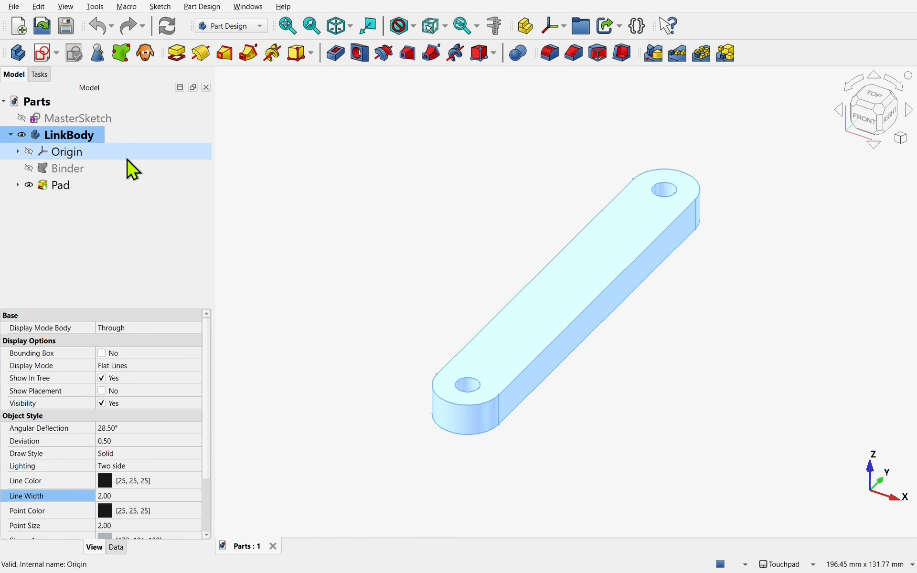
# Step: Show LinkBody's Origin, open the pad's sketch to examine the link's position relative to the origin, and close the sketch
pyautogui.click(30, 153)
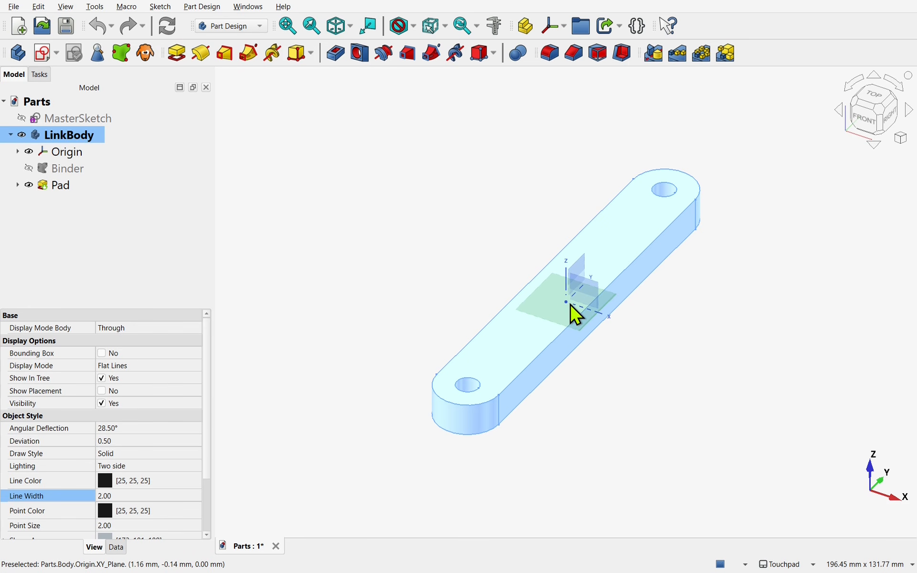
pyautogui.click(18, 186)
pyautogui.doubleClick(84, 204)
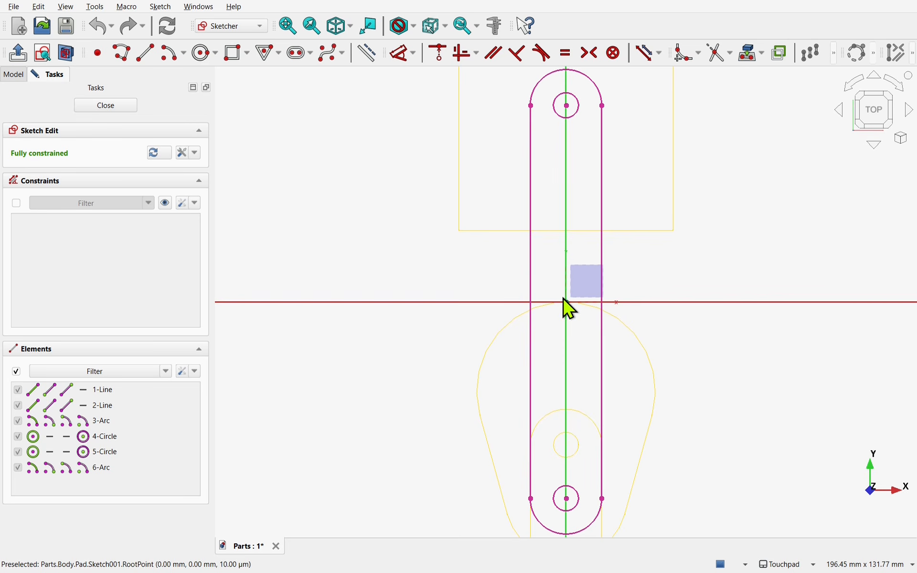
pyautogui.click(106, 106)
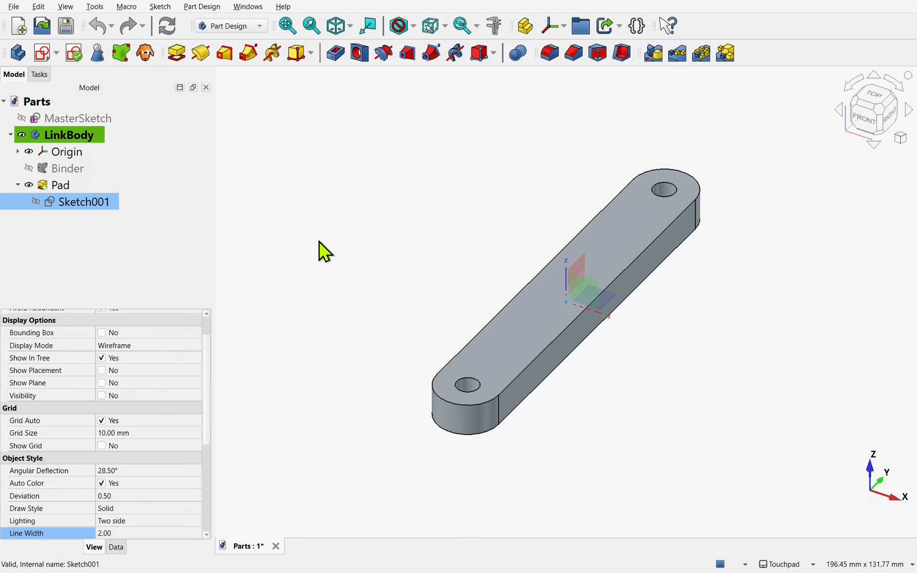
# Step: Hide LinkBody's Origin, and review the Tree View settings in the Display UI preferences without changing them, keeping LinkBody displayed
pyautogui.click(30, 152)
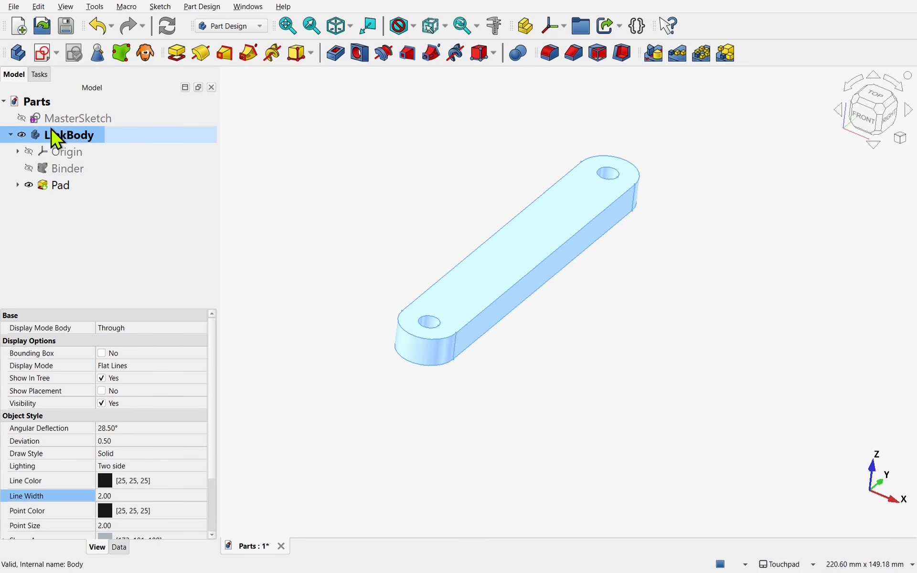
pyautogui.click(22, 135)
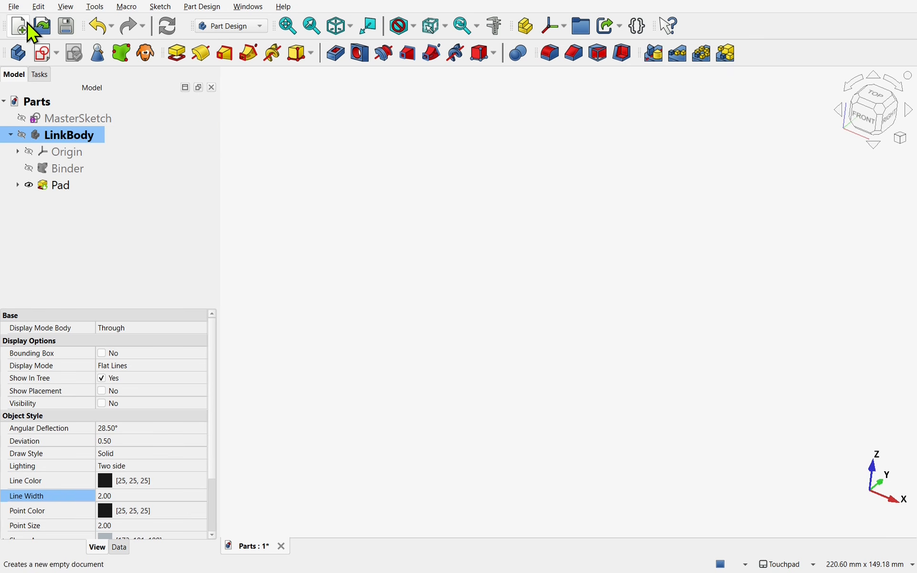
pyautogui.click(38, 7)
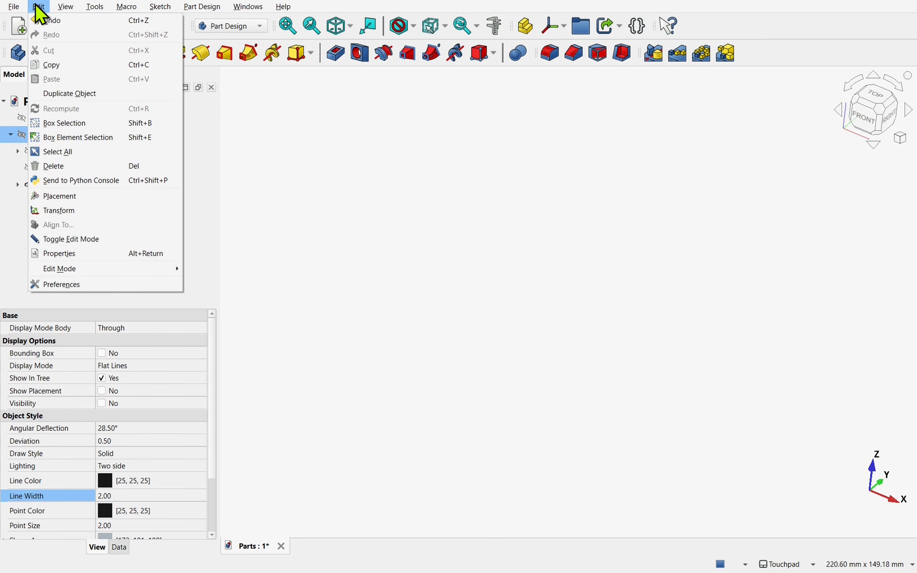
pyautogui.click(71, 284)
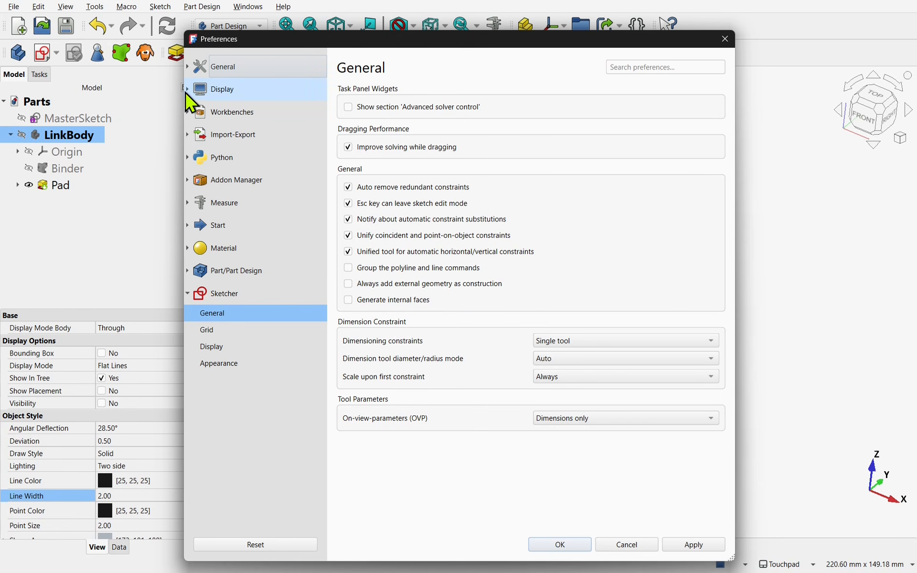
pyautogui.click(187, 91)
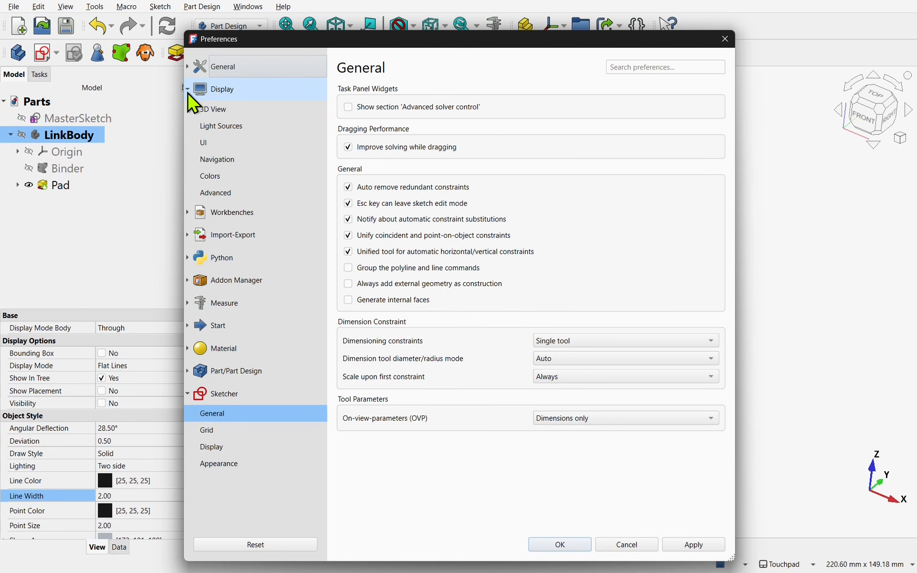
pyautogui.click(212, 144)
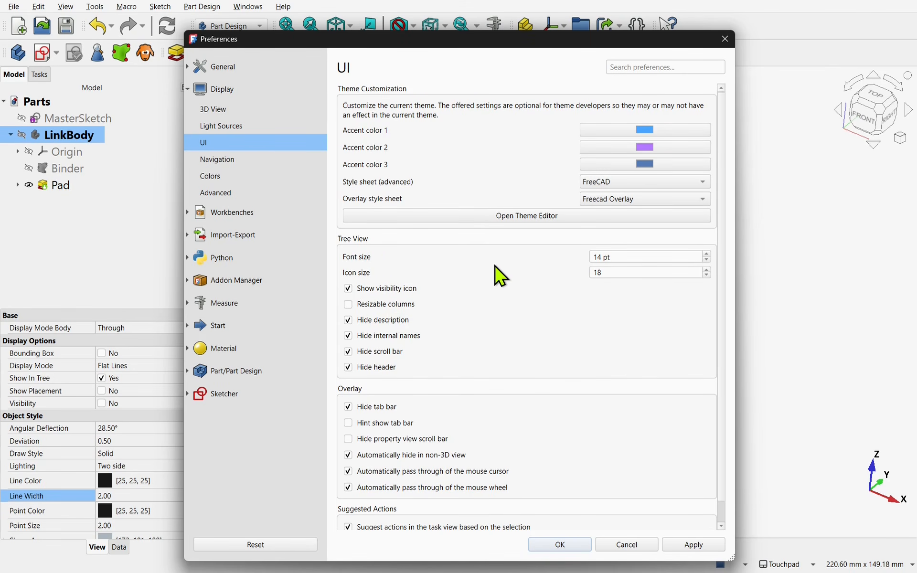
pyautogui.press('Escape')
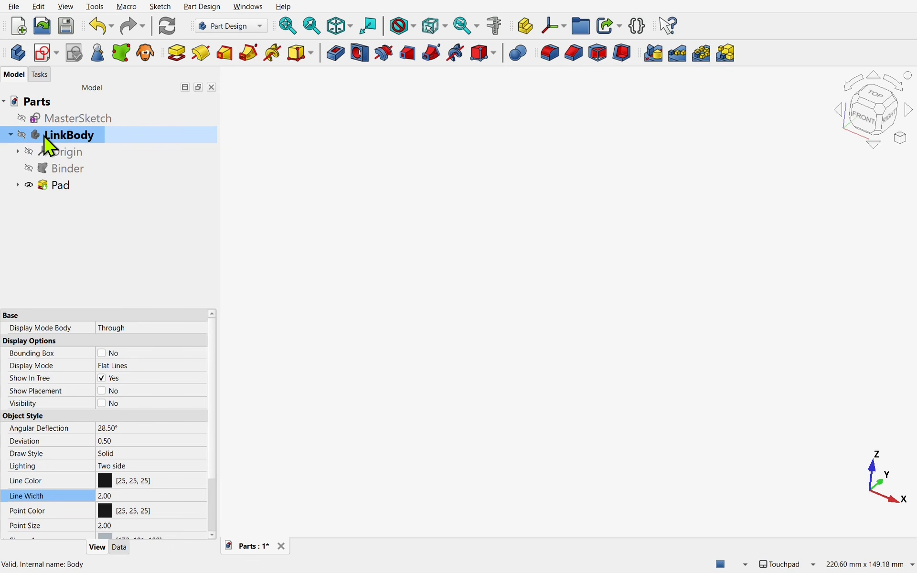
pyautogui.click(22, 136)
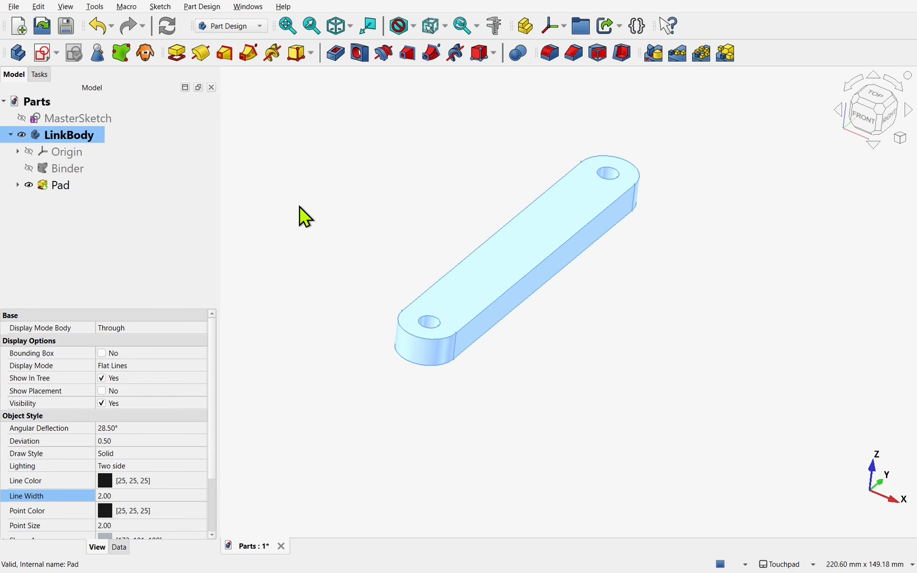
# Step: Toggle the visibility of the Pad, Binder and LinkBody to compare their effect, restoring the Pad as the only displayed feature
pyautogui.click(299, 220)
pyautogui.click(539, 246)
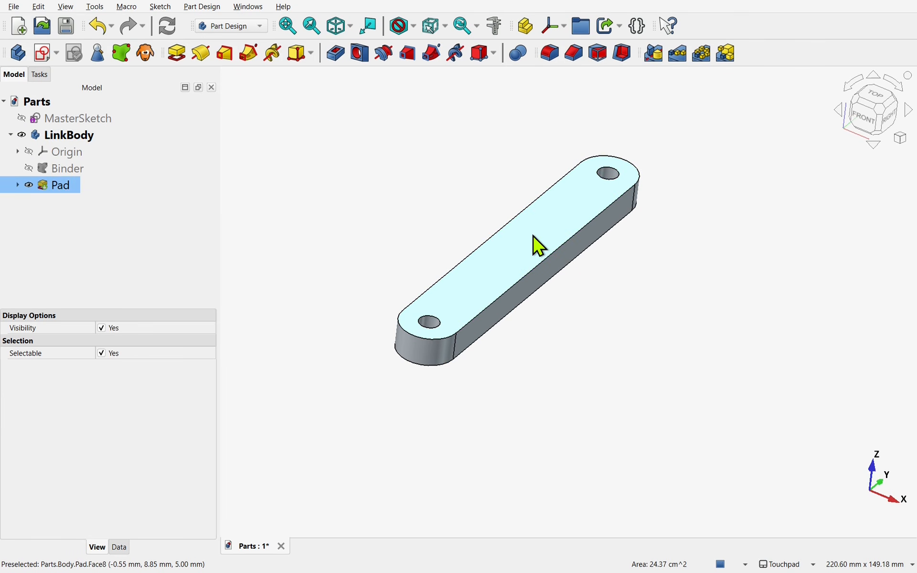
pyautogui.press('space')
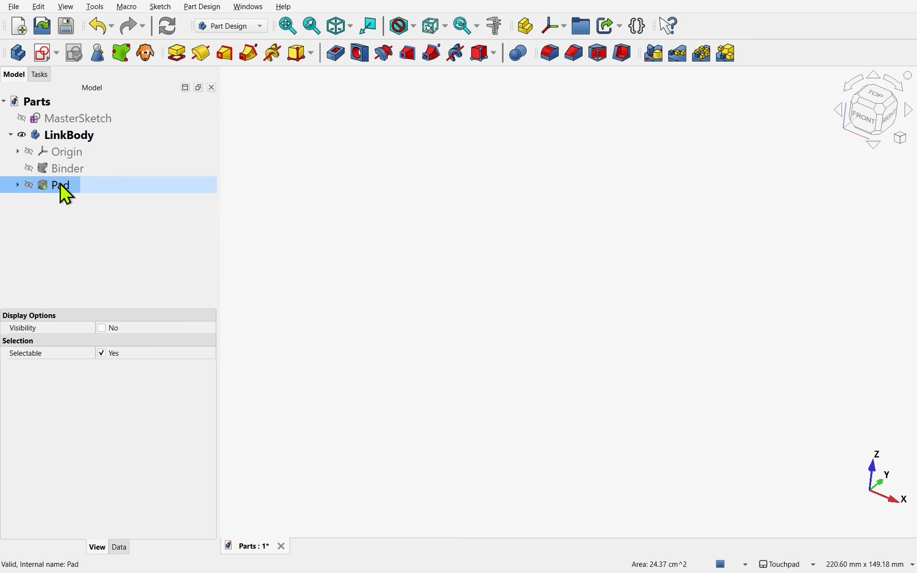
pyautogui.click(30, 169)
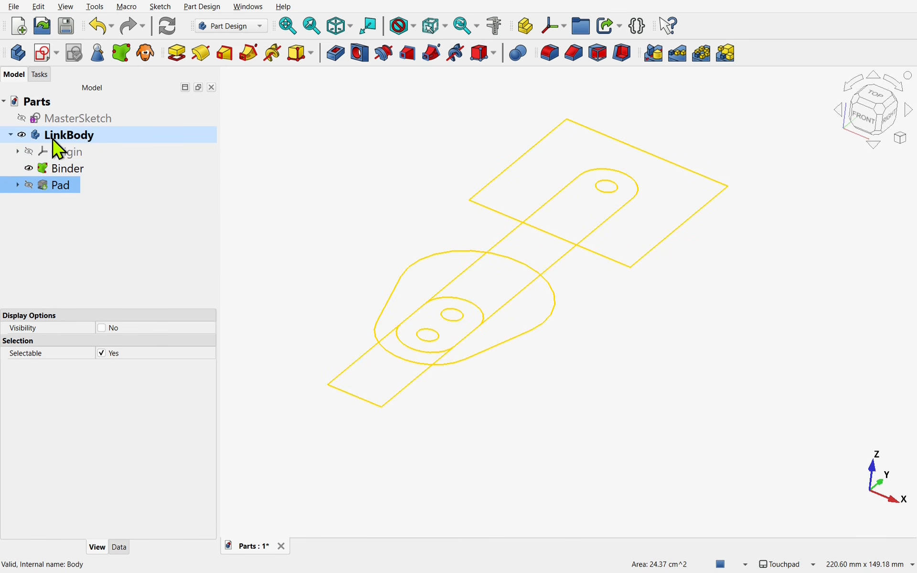
pyautogui.click(86, 141)
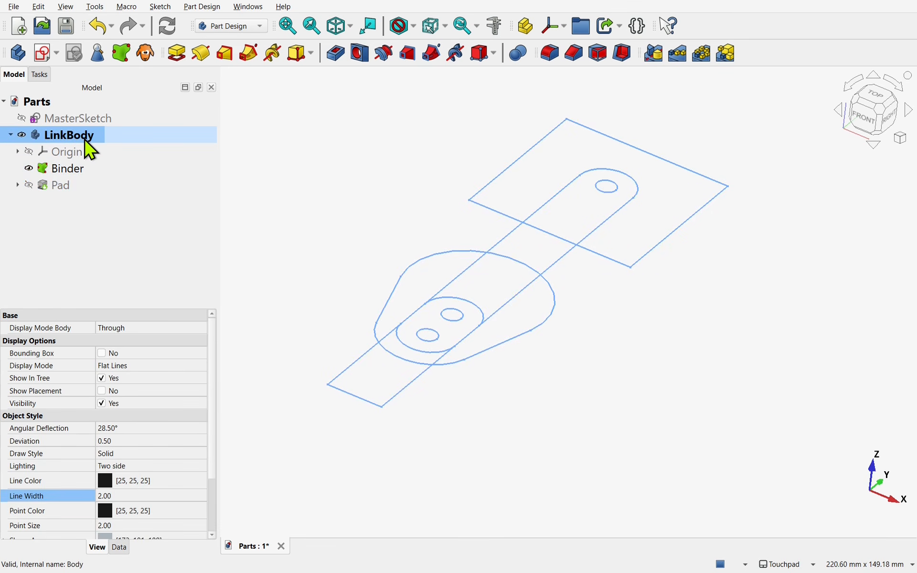
pyautogui.click(24, 137)
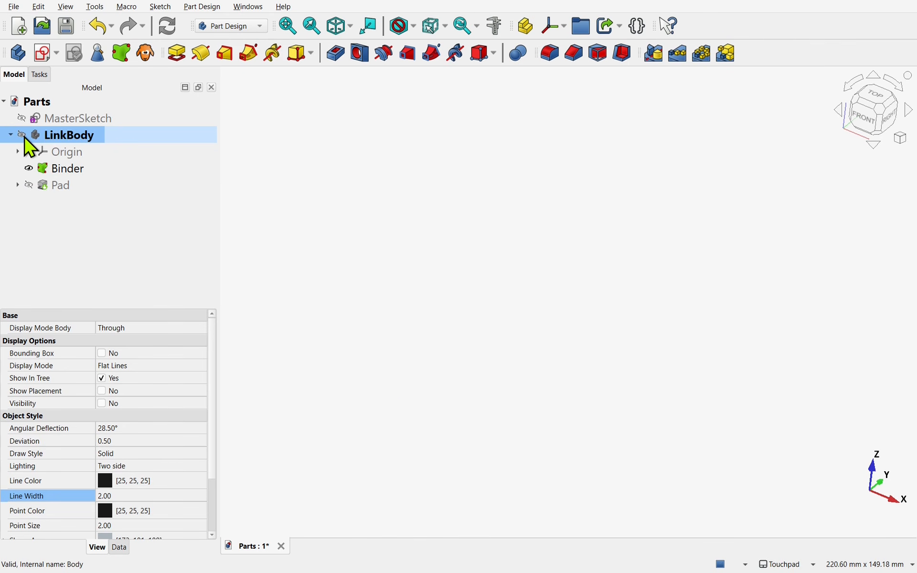
pyautogui.click(24, 137)
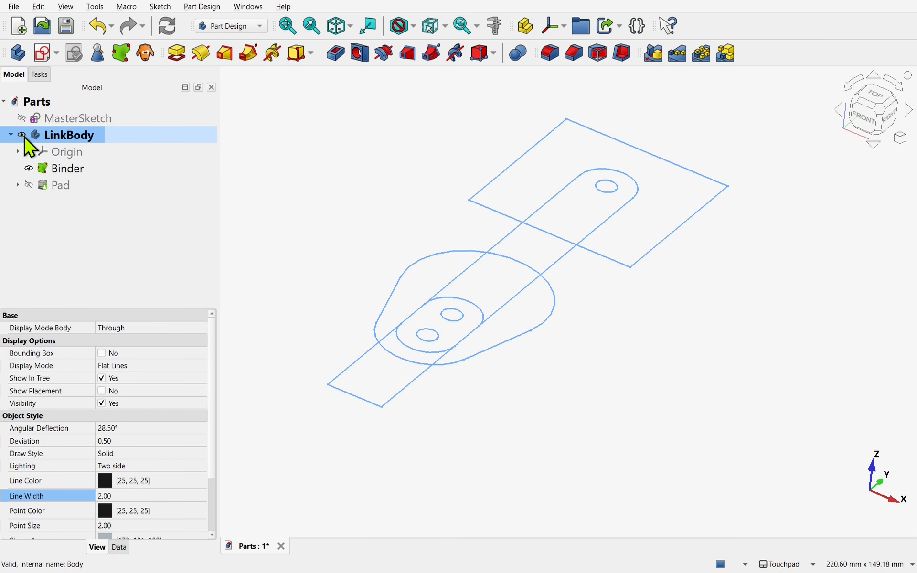
pyautogui.click(29, 168)
pyautogui.click(29, 186)
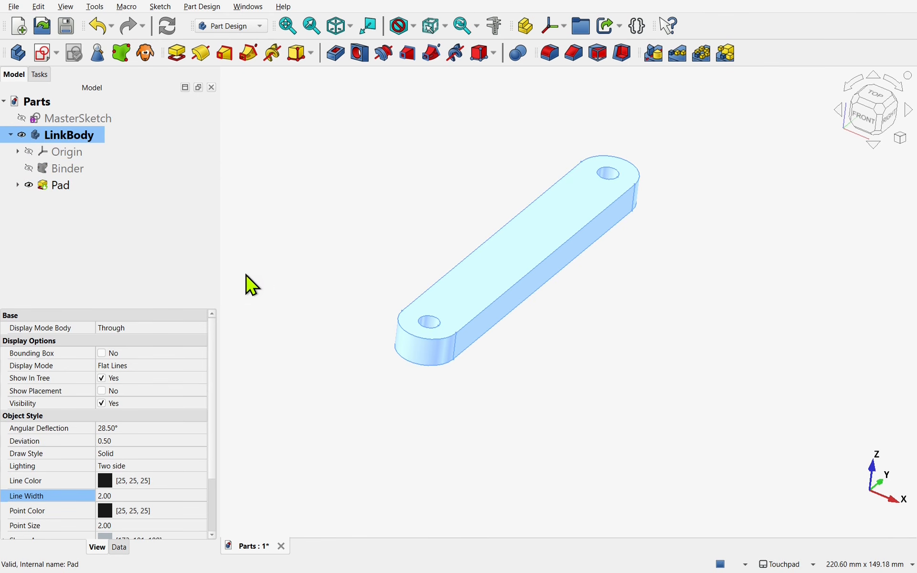
pyautogui.click(377, 260)
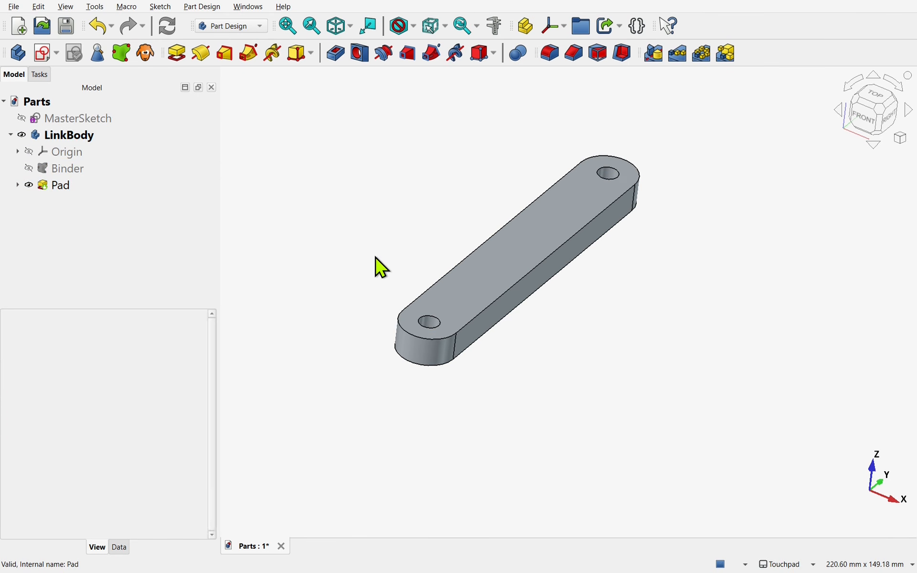
# Step: Select the whole LinkBody from the link's geometry in the 3D view and hide it
pyautogui.click(521, 245)
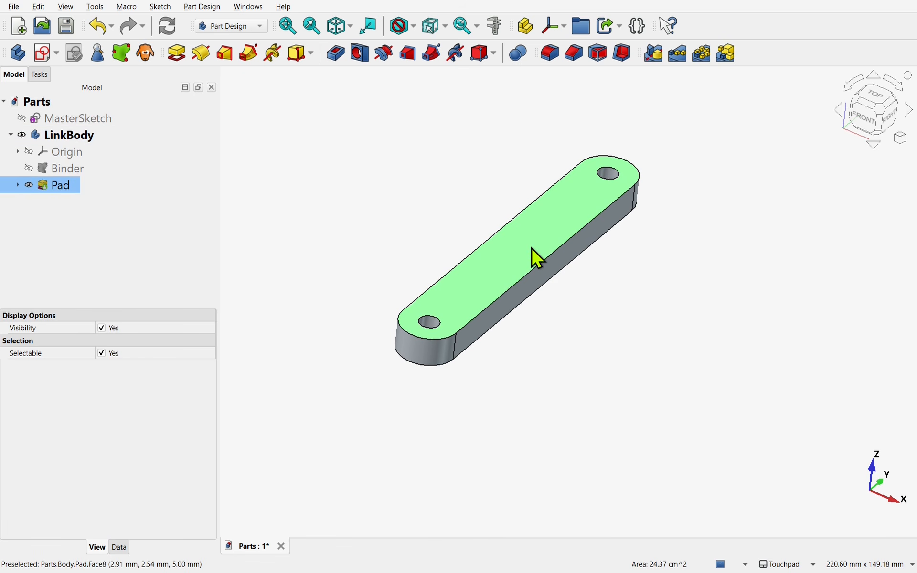
pyautogui.click(538, 259)
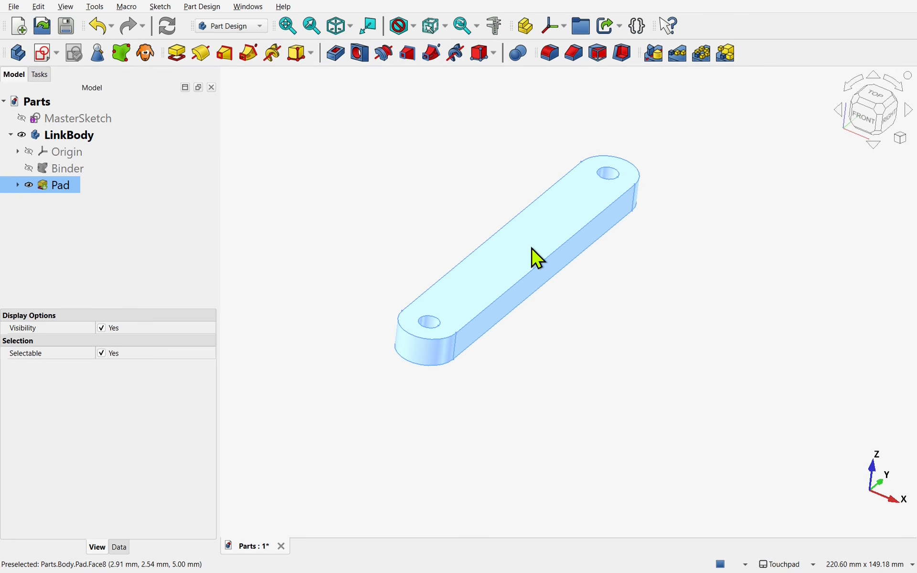
pyautogui.click(532, 249)
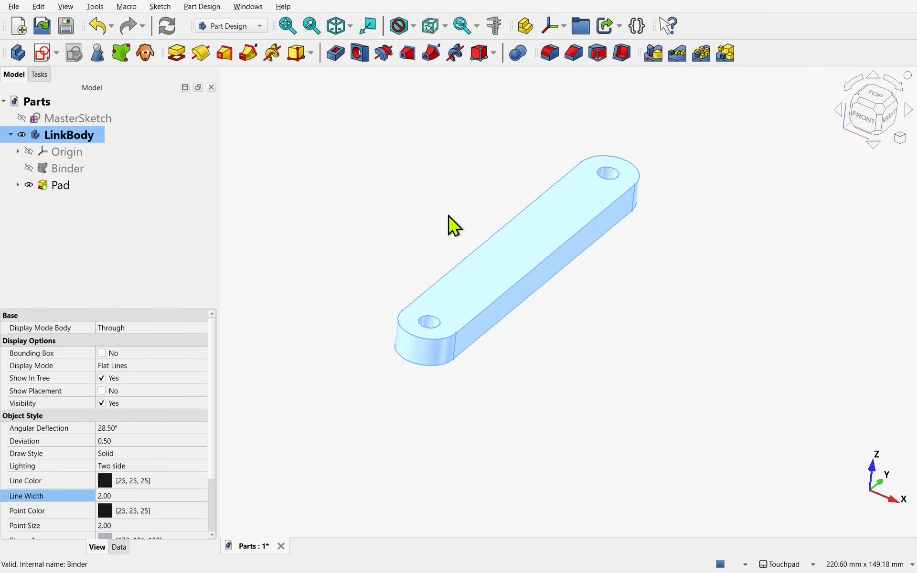
pyautogui.press('space')
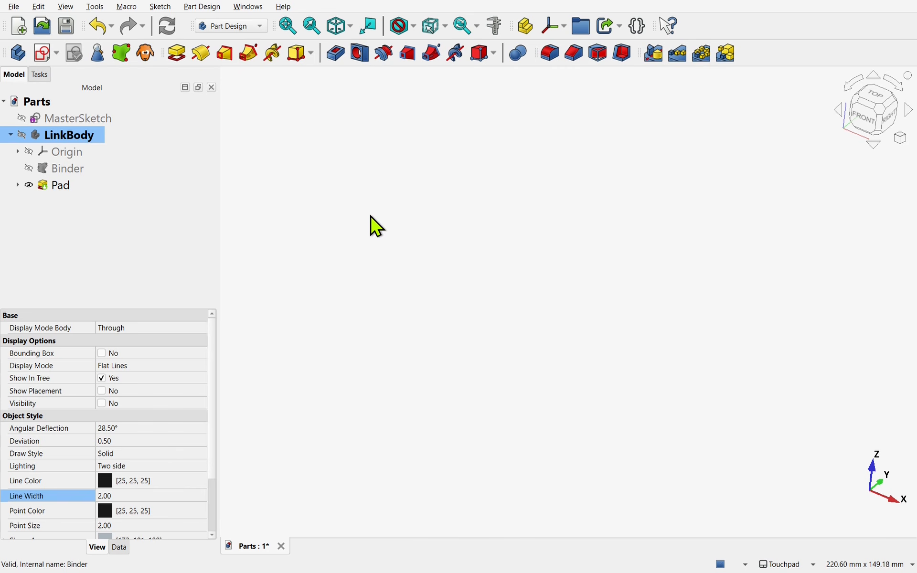
pyautogui.click(420, 227)
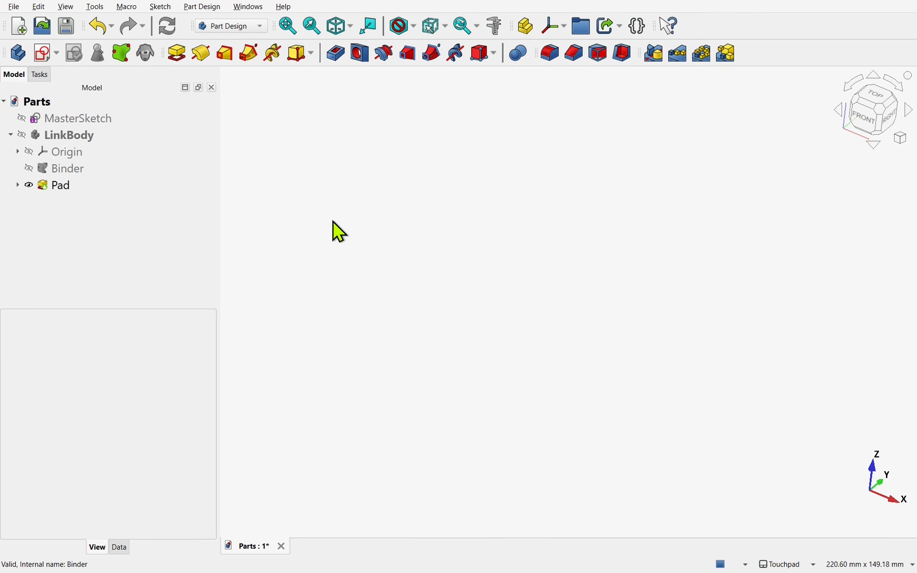
# Step: Create a new body and rename it CounterWeightBody
pyautogui.click(17, 58)
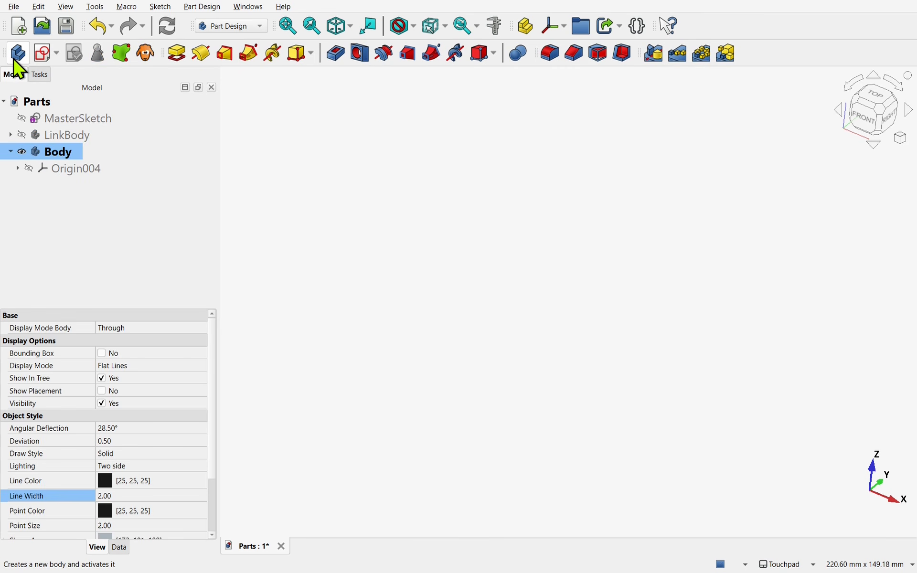
pyautogui.rightClick(57, 156)
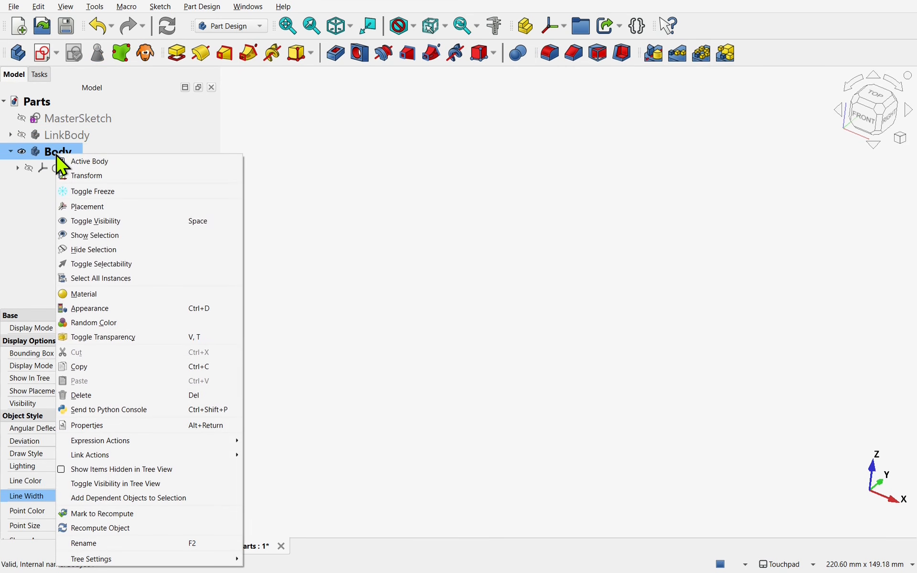
pyautogui.click(130, 544)
pyautogui.write('CounterWeightBody')
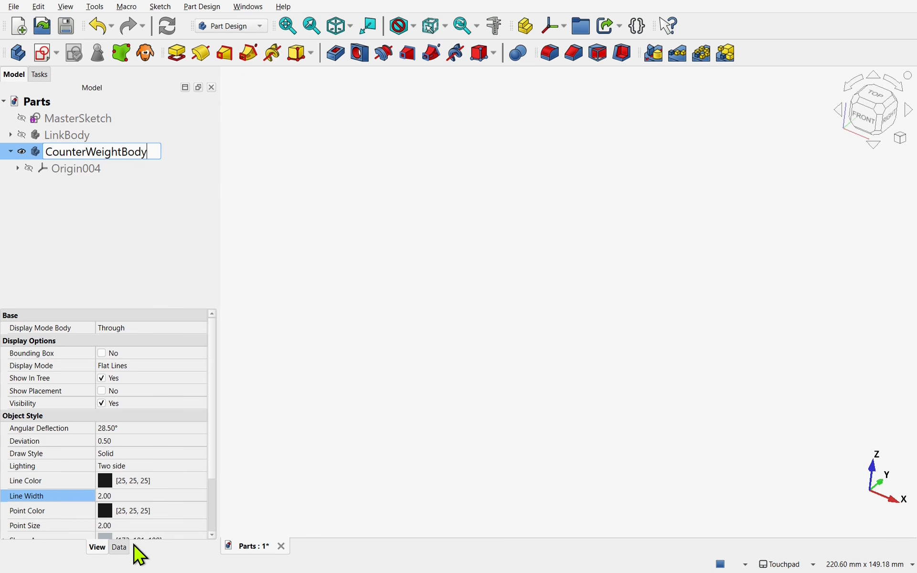
pyautogui.press('Return')
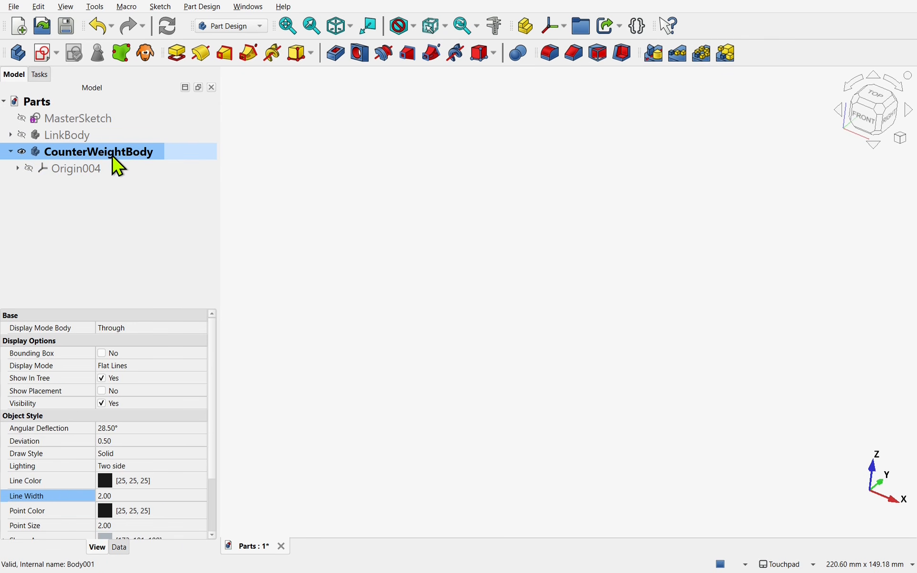
# Step: Add a shape binder of MasterSketch to CounterWeightBody and turn off its Make Face option
pyautogui.click(96, 124)
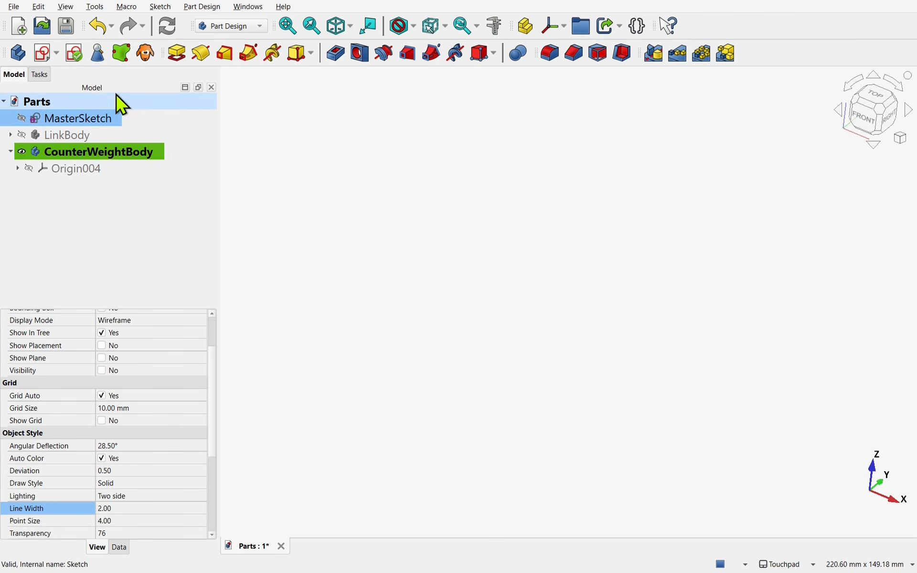
pyautogui.click(122, 53)
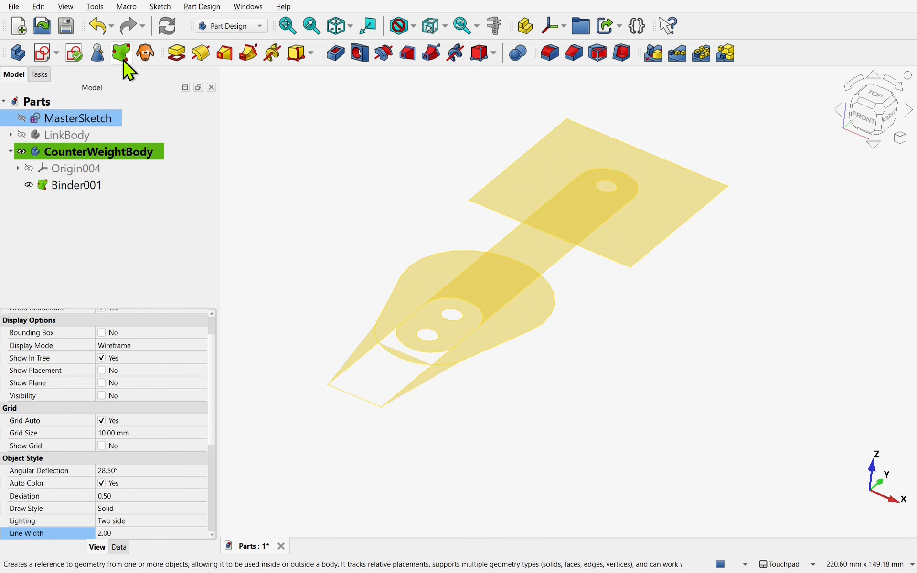
pyautogui.click(95, 190)
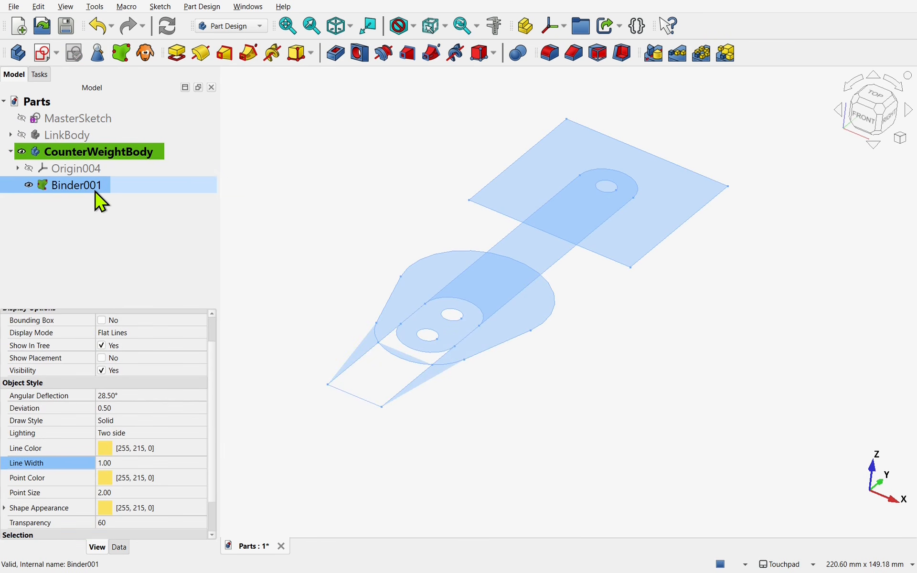
pyautogui.click(119, 548)
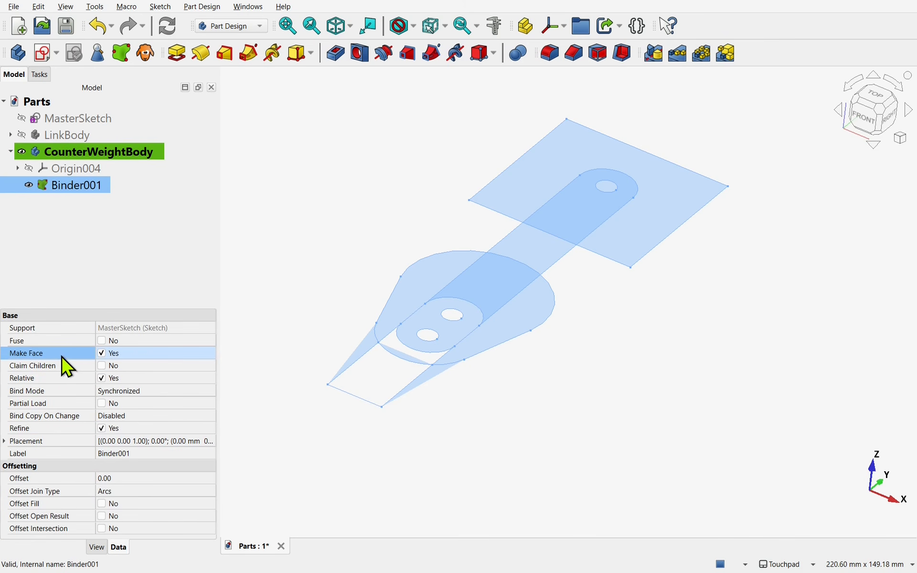
pyautogui.click(102, 355)
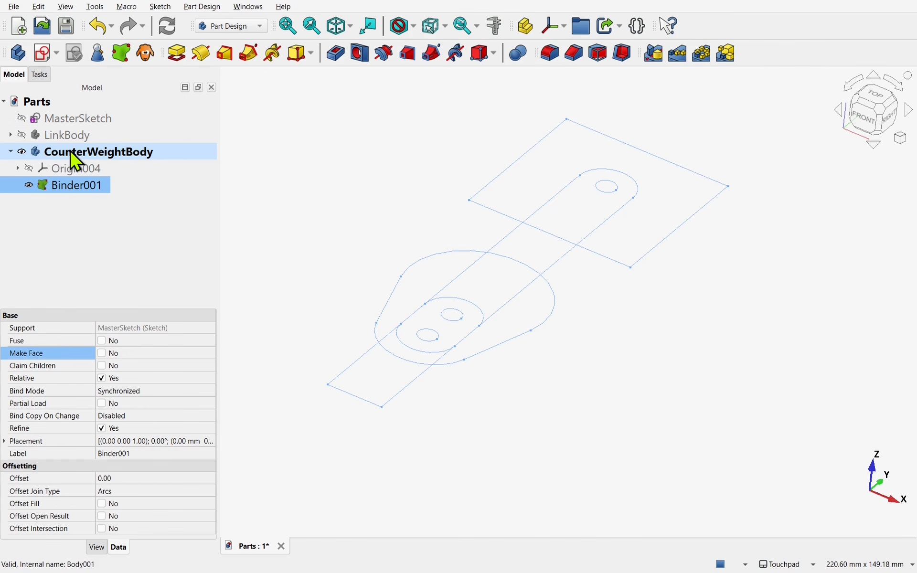
# Step: Start a new sketch in CounterWeightBody
pyautogui.click(43, 55)
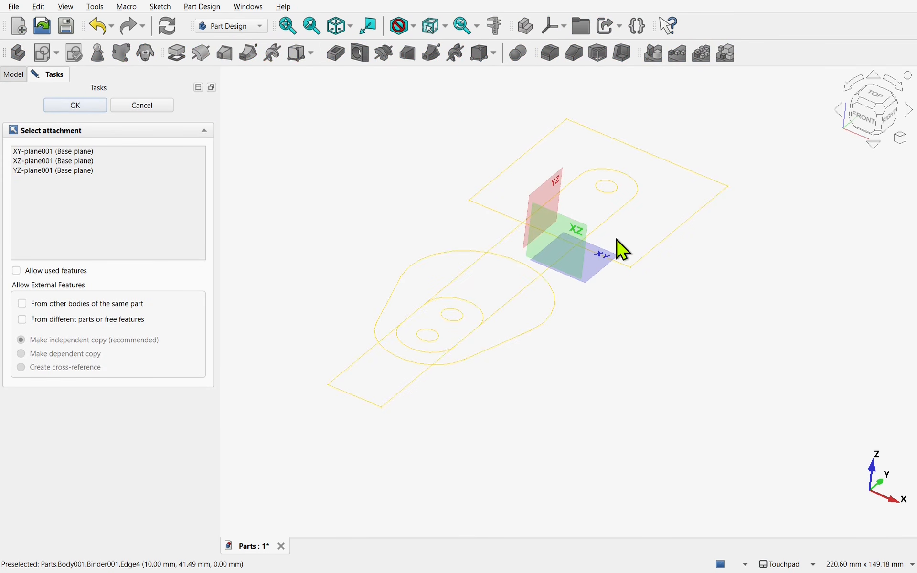
# Step: Create the counterweight sketch on the XY plane and set Binder001's line width to 3
pyautogui.click(606, 258)
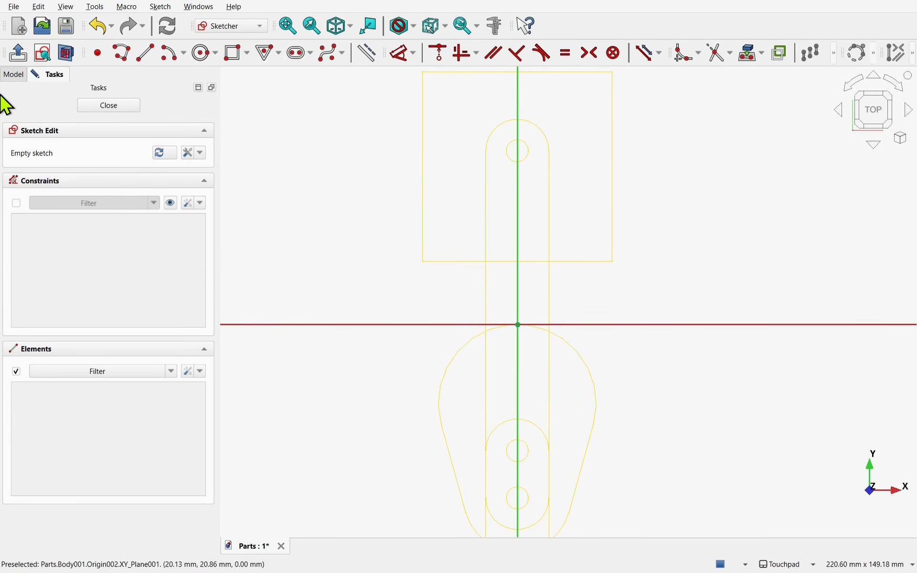
pyautogui.click(12, 76)
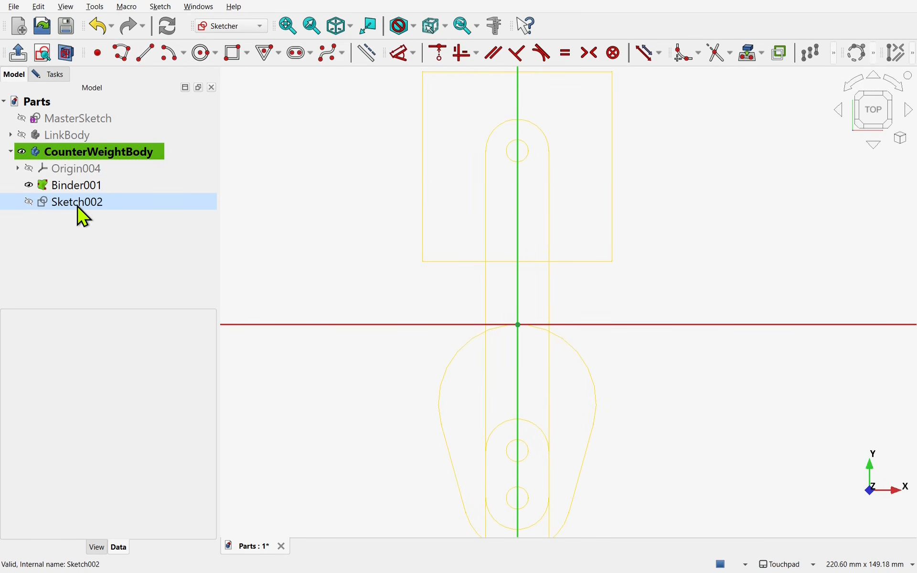
pyautogui.click(74, 188)
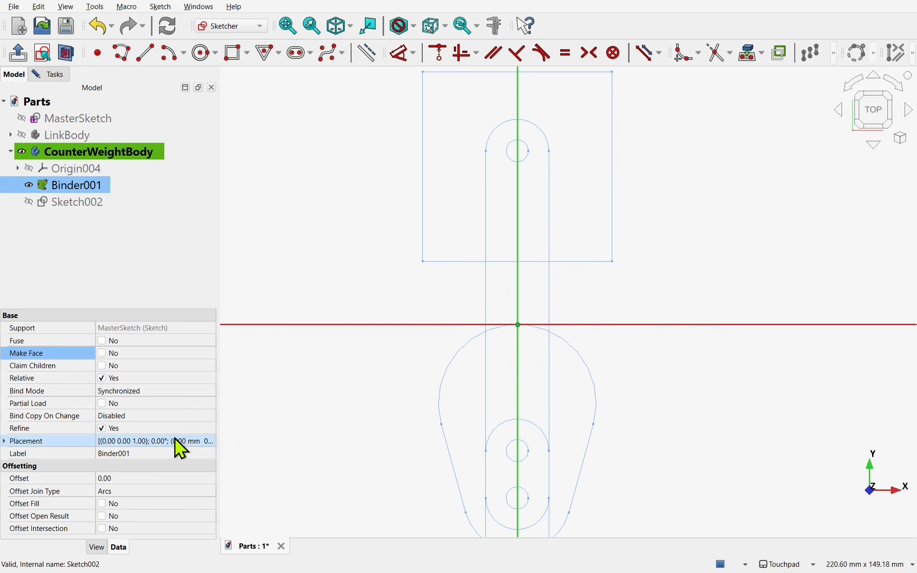
pyautogui.click(97, 547)
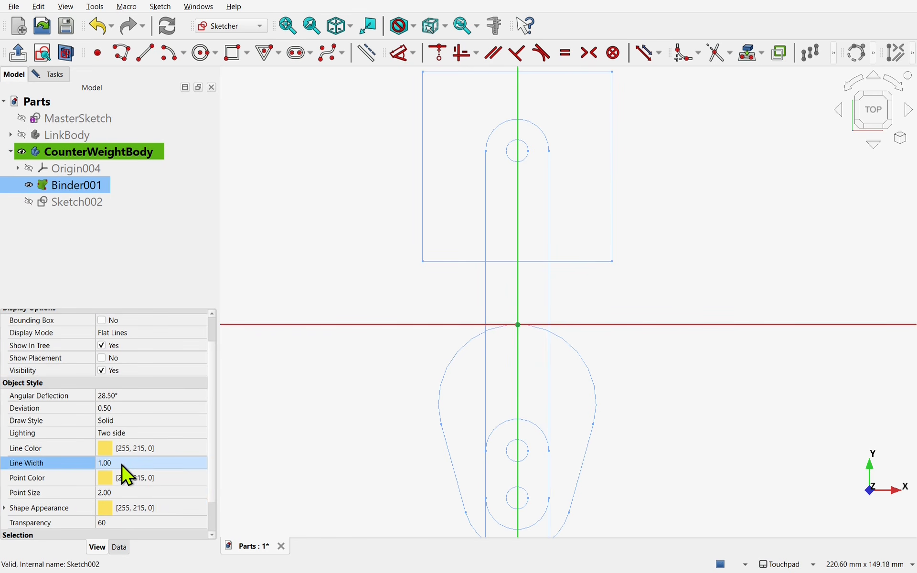
pyautogui.click(122, 463)
pyautogui.write('3')
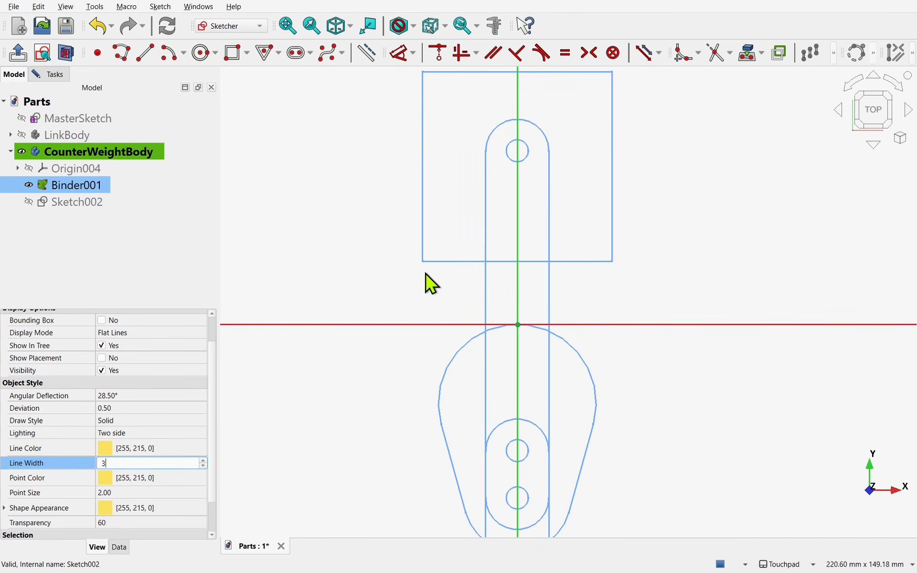
pyautogui.click(405, 278)
pyautogui.click(406, 278)
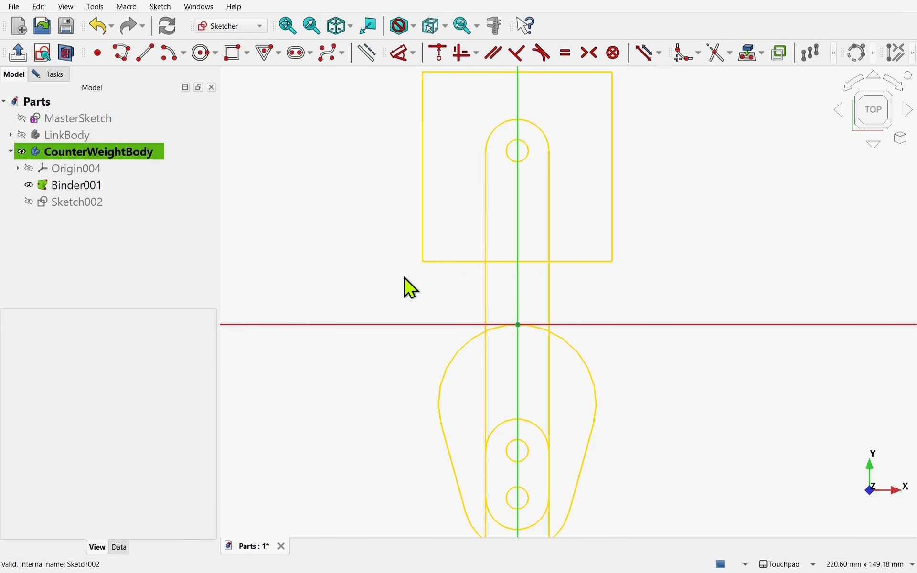
# Step: Bring the binder's four counterweight outline edges and both lower hole circles into the sketch as external geometry, and close the sketch
pyautogui.scroll(-1, 520, 332)
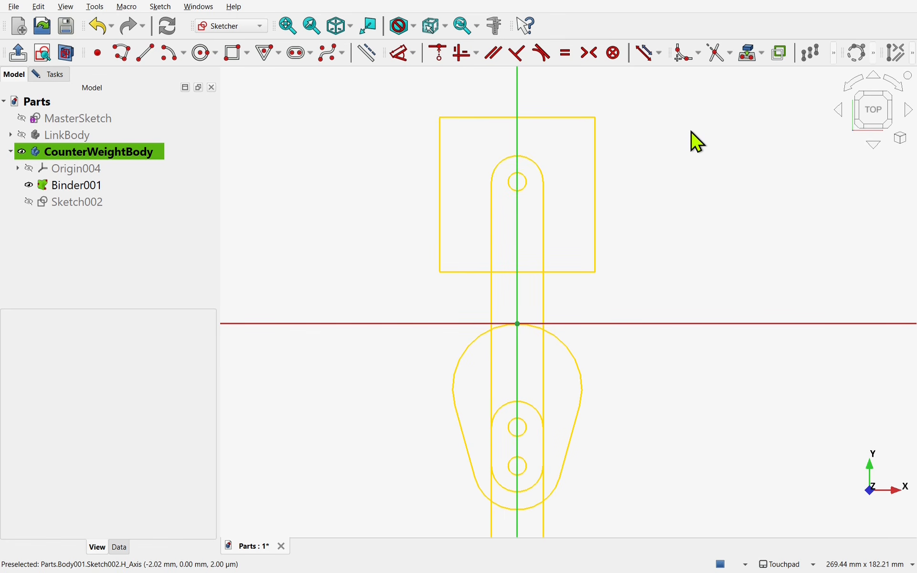
pyautogui.click(753, 55)
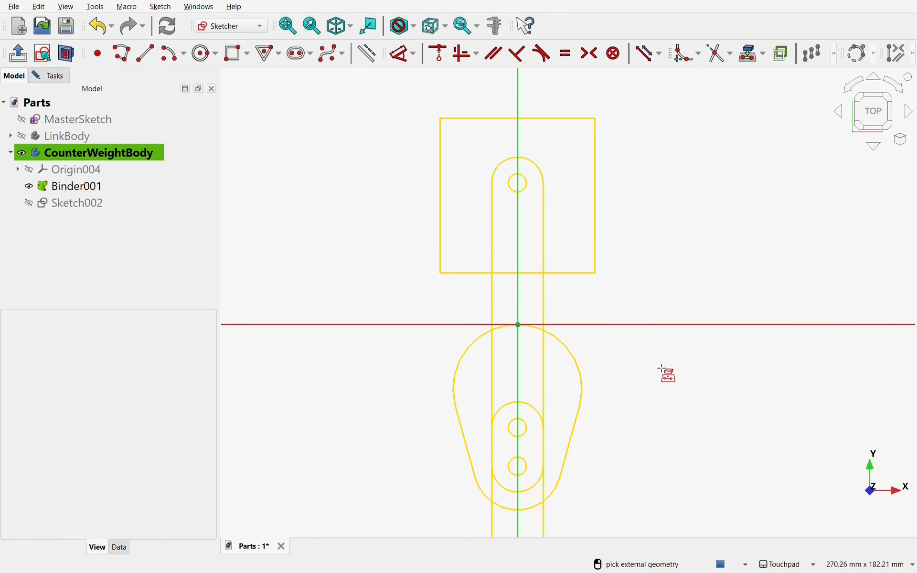
pyautogui.click(575, 362)
pyautogui.click(569, 449)
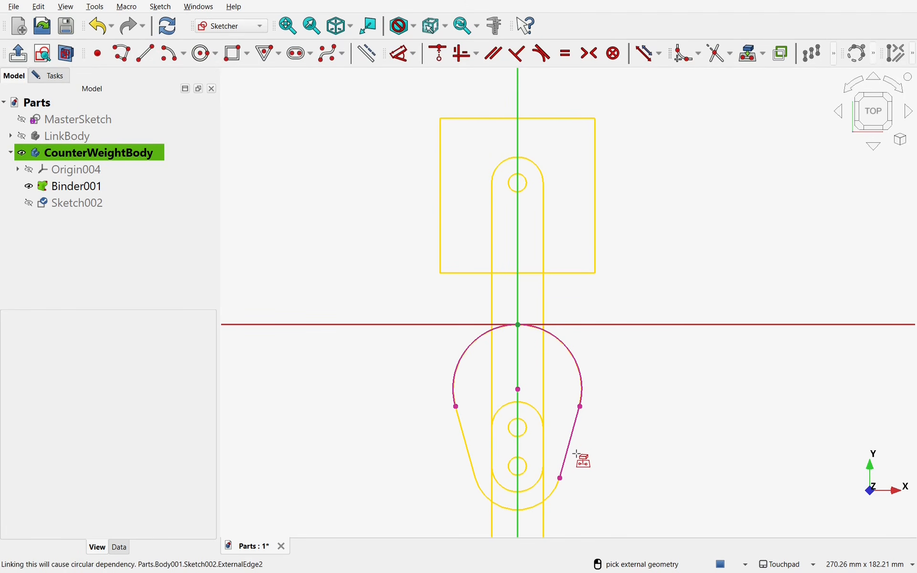
pyautogui.click(544, 500)
pyautogui.click(466, 446)
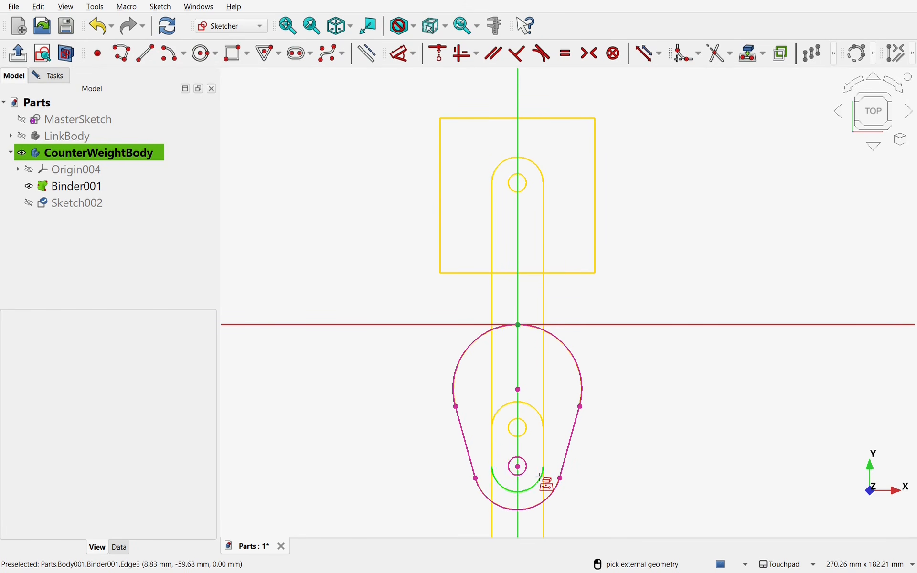
pyautogui.click(524, 432)
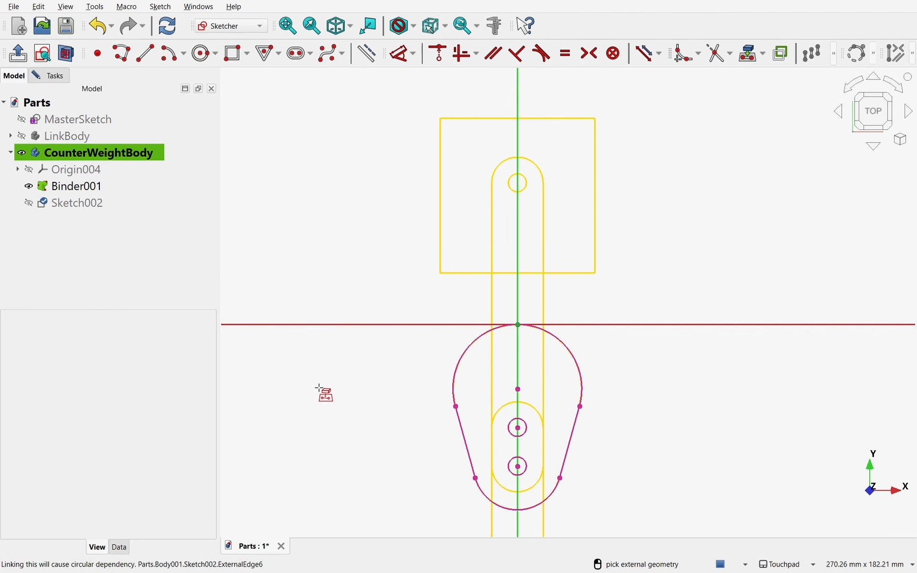
pyautogui.click(53, 76)
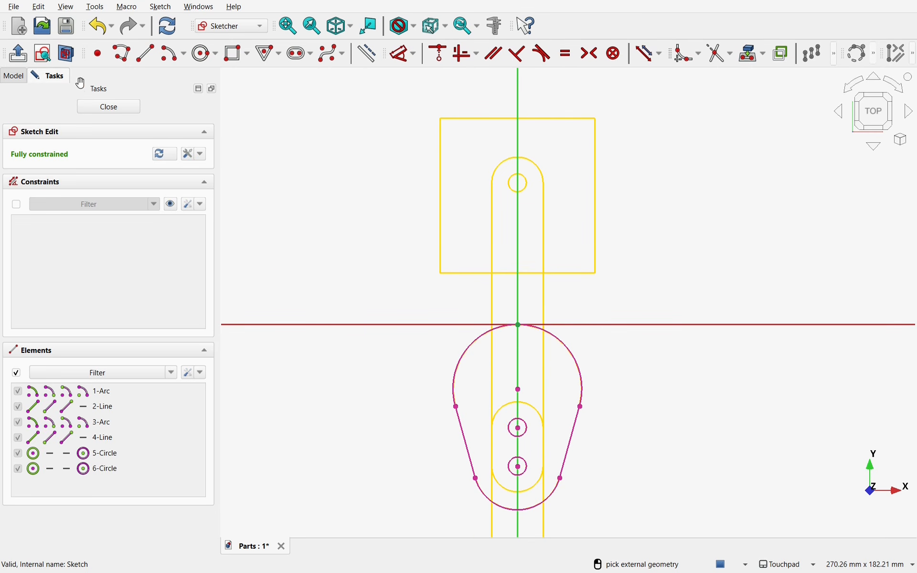
pyautogui.click(109, 107)
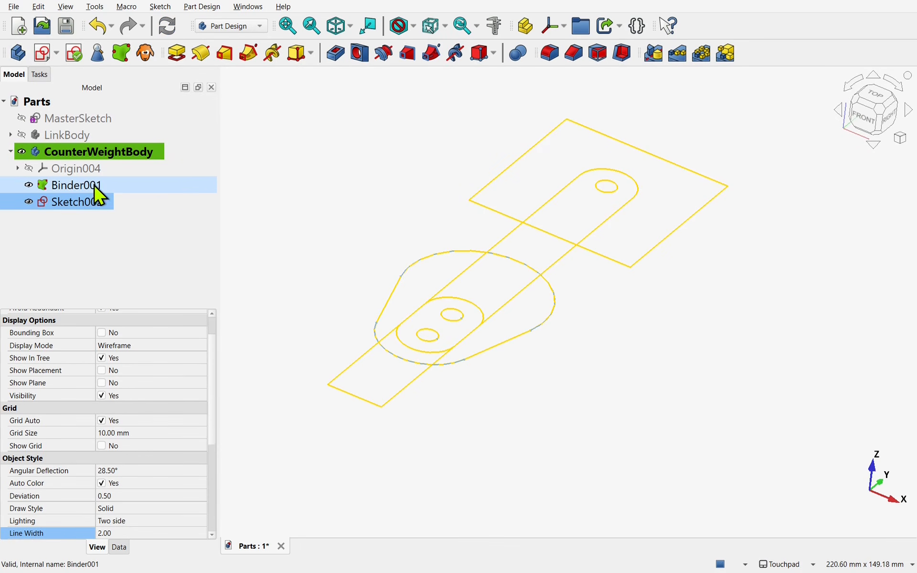
# Step: Hide Binder001 and pad the counterweight sketch symmetrically with a length of 10 mm
pyautogui.click(29, 186)
pyautogui.click(85, 205)
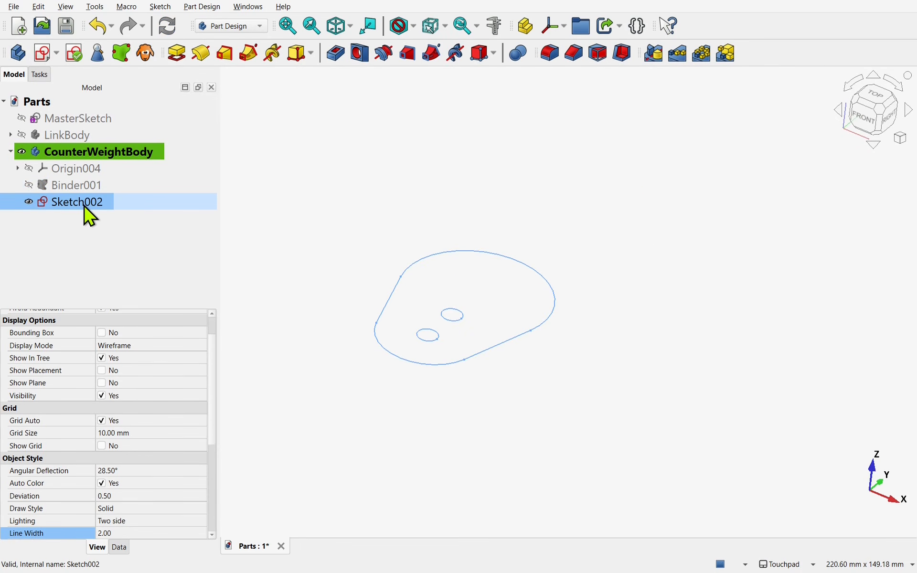
pyautogui.click(180, 66)
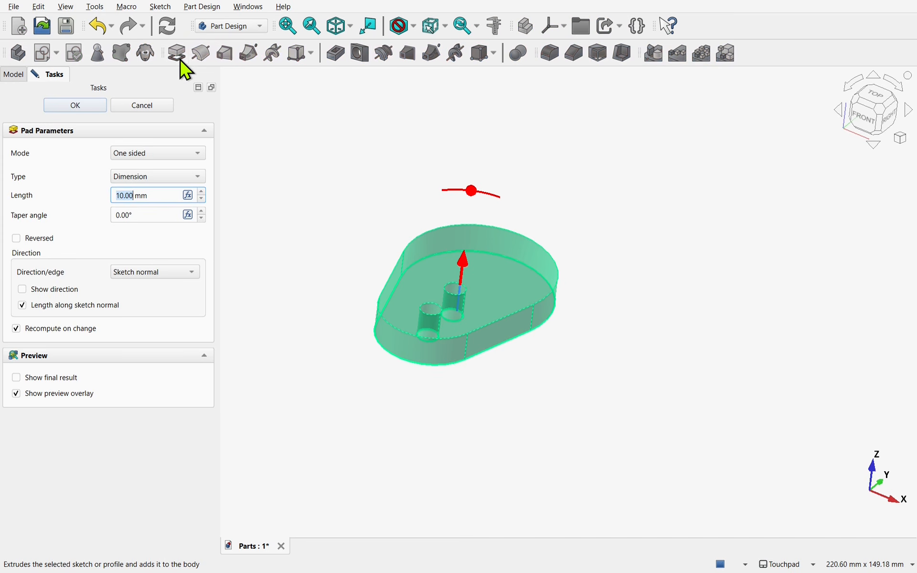
pyautogui.click(152, 153)
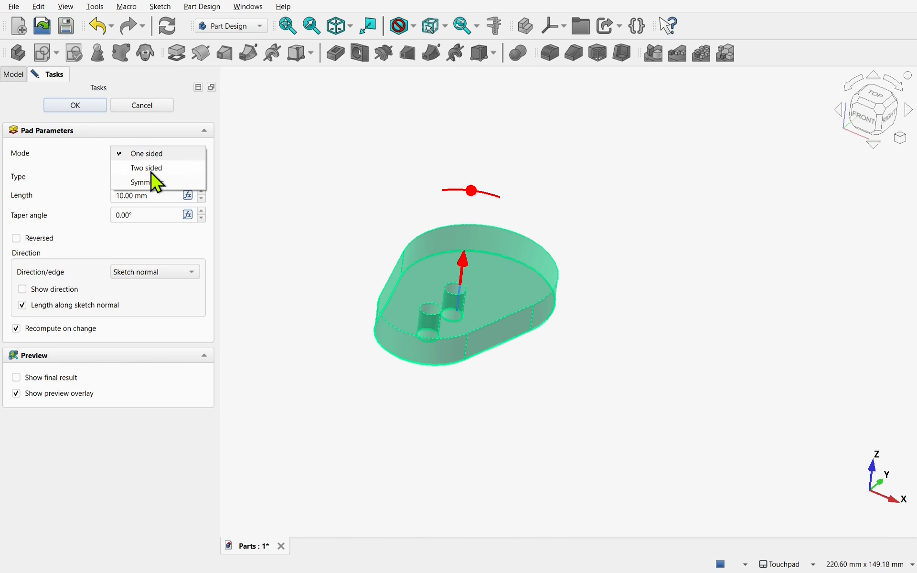
pyautogui.click(154, 184)
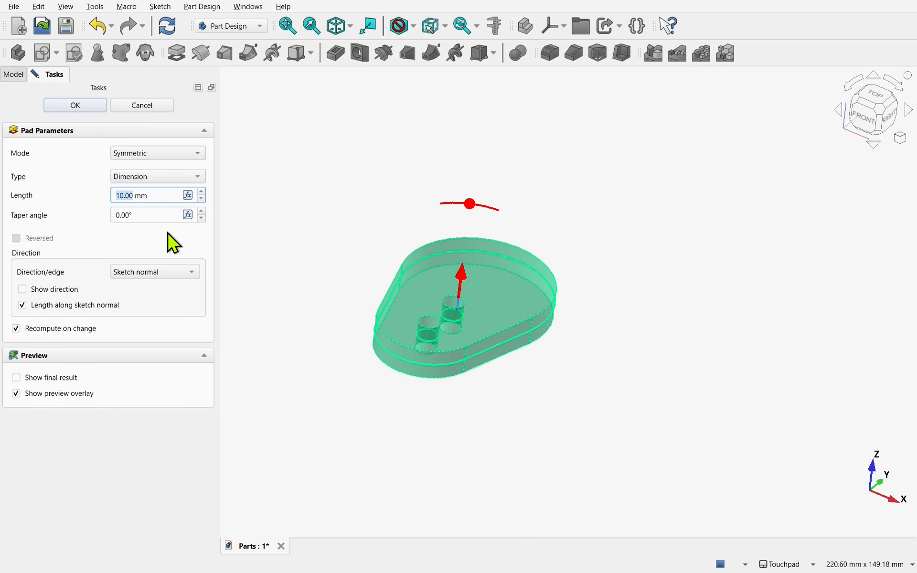
pyautogui.click(75, 106)
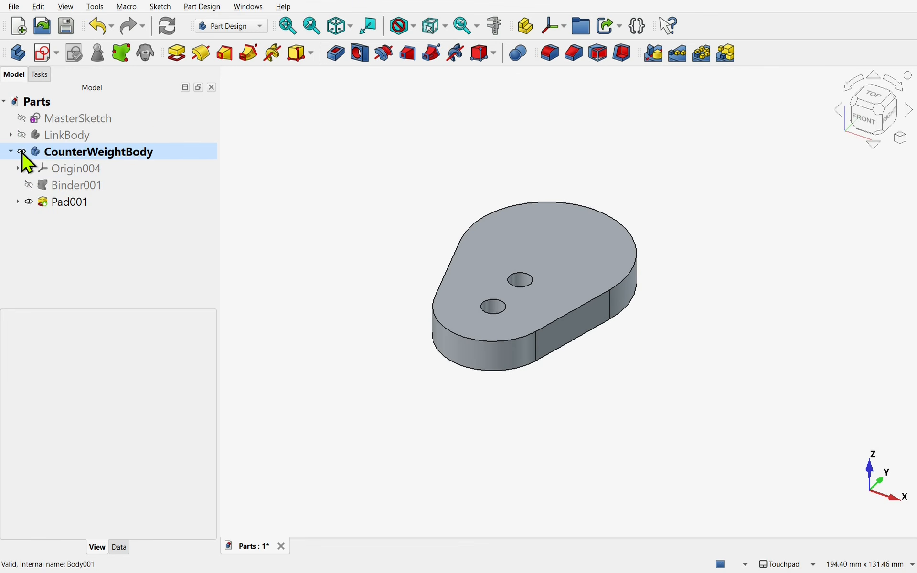
# Step: Hide and collapse CounterWeightBody, and create a new body named PistonHeadBody
pyautogui.click(22, 152)
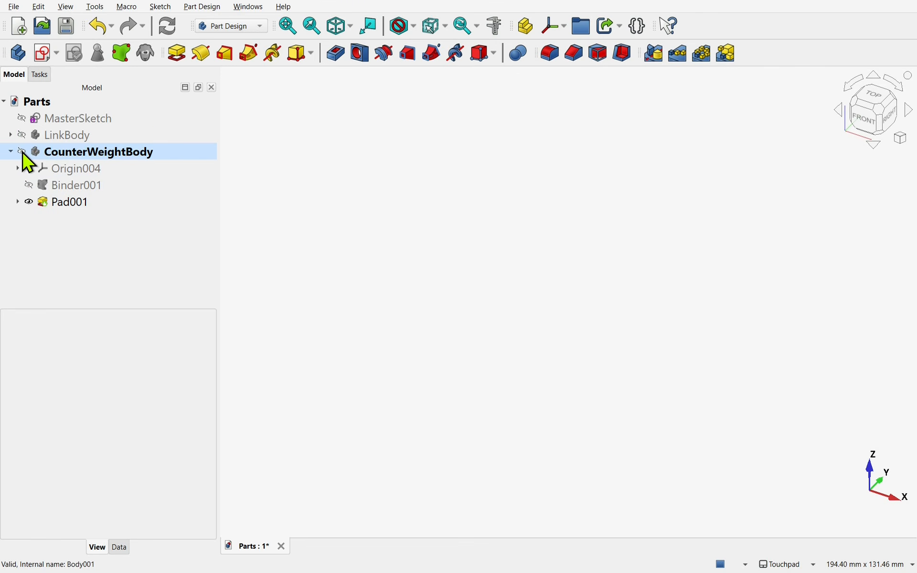
pyautogui.click(11, 153)
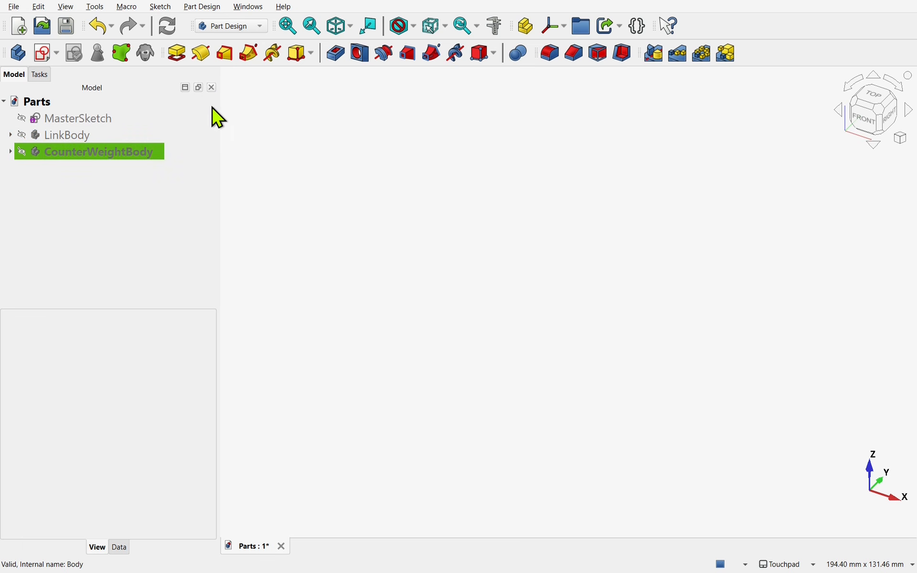
pyautogui.click(18, 53)
pyautogui.rightClick(66, 175)
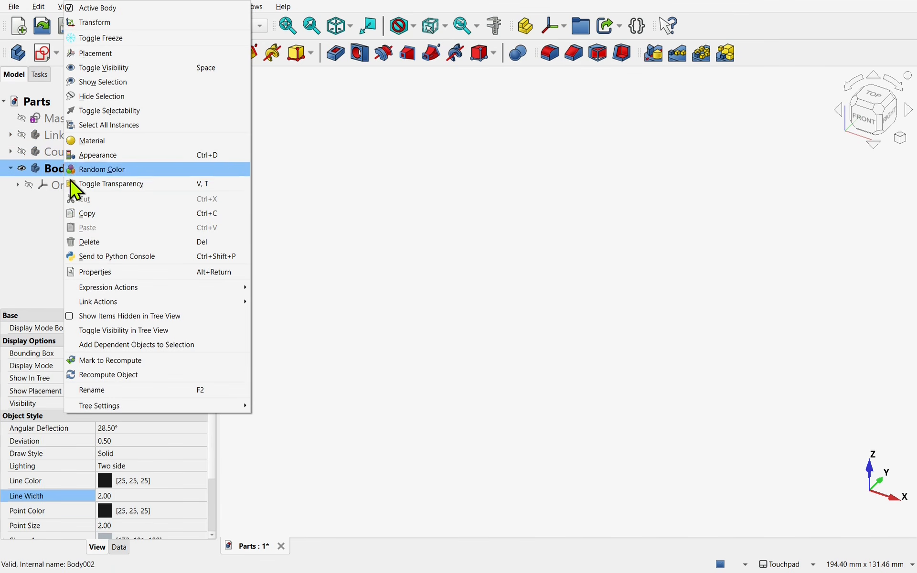
pyautogui.click(123, 389)
pyautogui.write('PistonHeadBody')
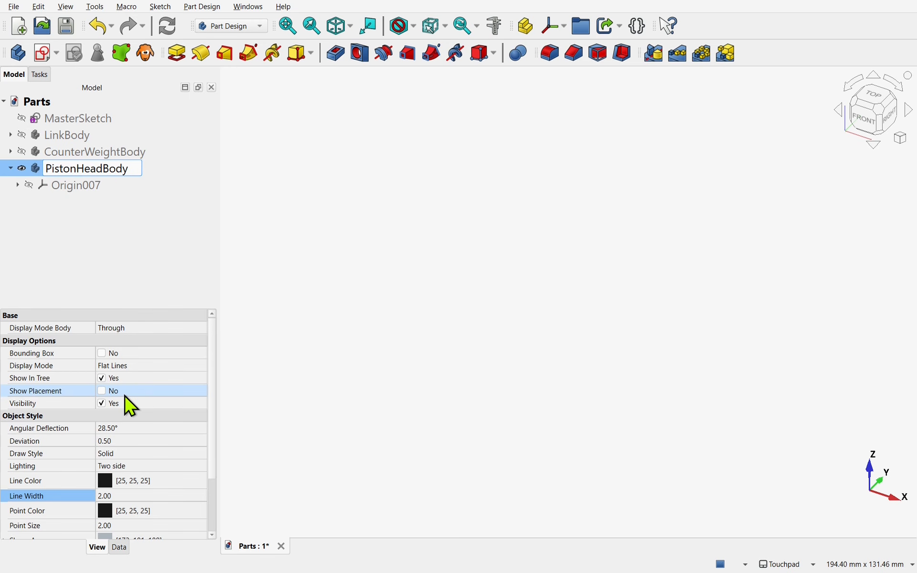
pyautogui.press('Return')
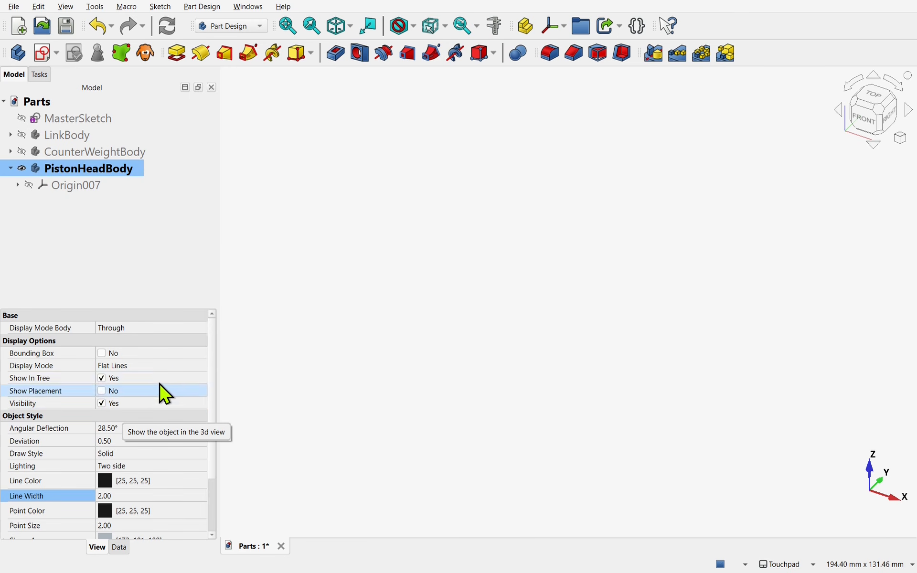
# Step: Show MasterSketch and PistonHeadBody's origin in a top view that includes the piston square
pyautogui.click(22, 119)
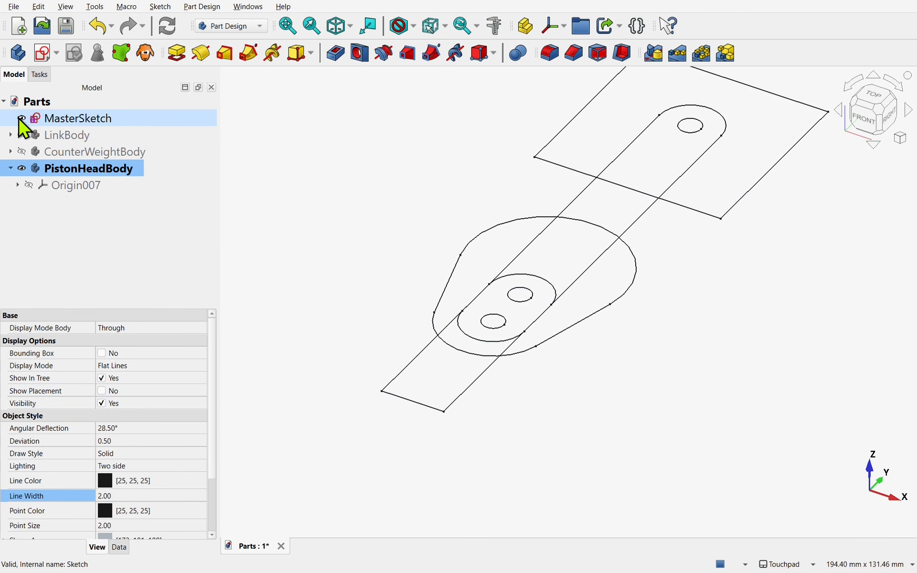
pyautogui.click(887, 94)
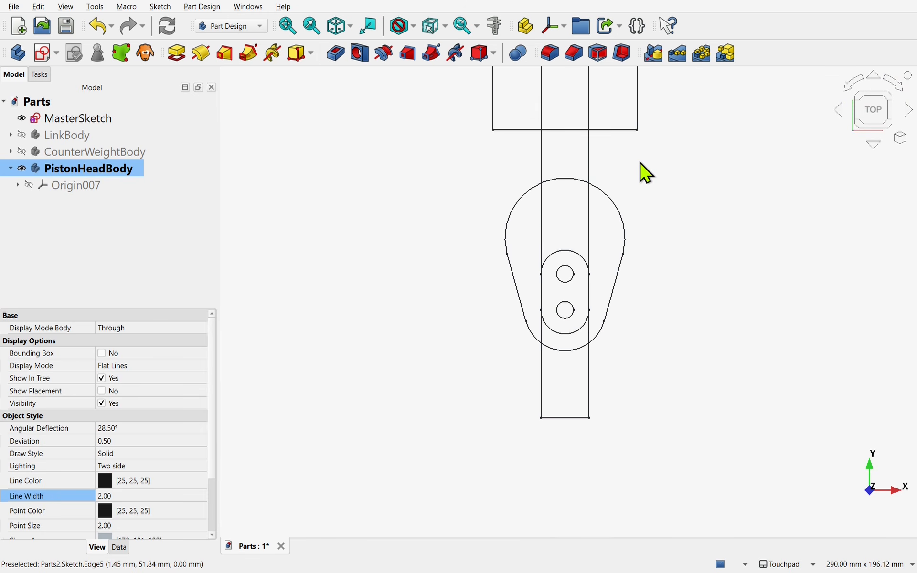
pyautogui.keyDown('shift'); pyautogui.moveTo(639, 162); pyautogui.dragTo(601, 344, button='middle'); pyautogui.keyUp('shift')
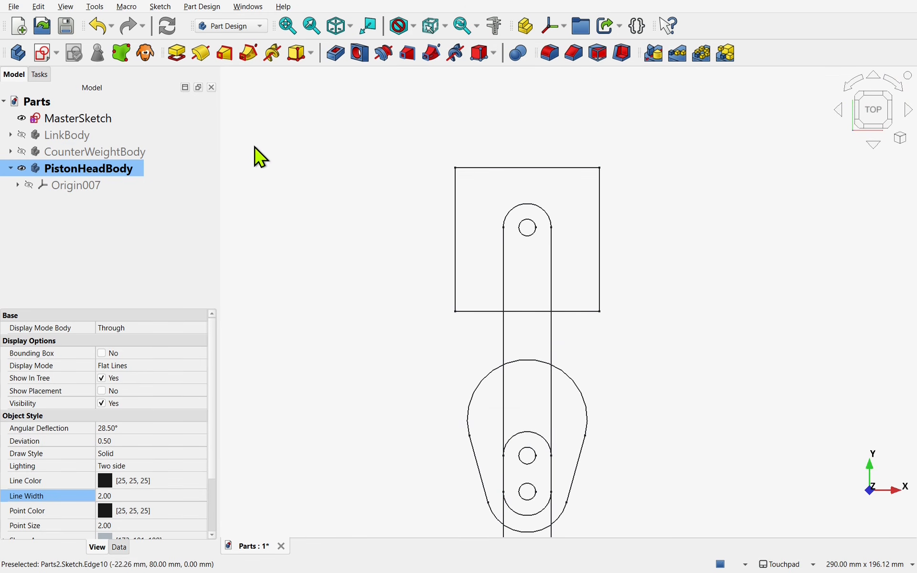
pyautogui.click(89, 186)
pyautogui.click(28, 185)
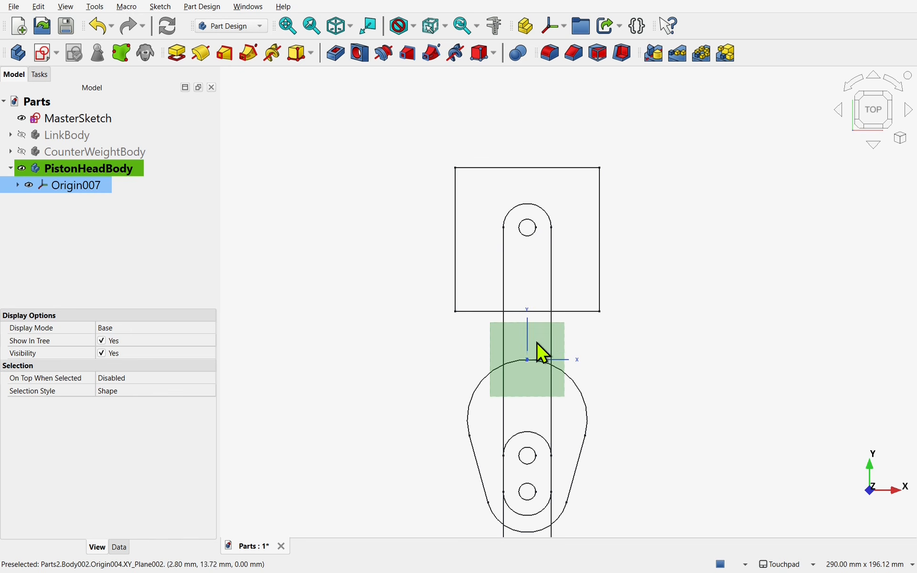
# Step: Transform PistonHeadBody so that its origin moves onto the circle inside the piston square of MasterSketch
pyautogui.rightClick(85, 171)
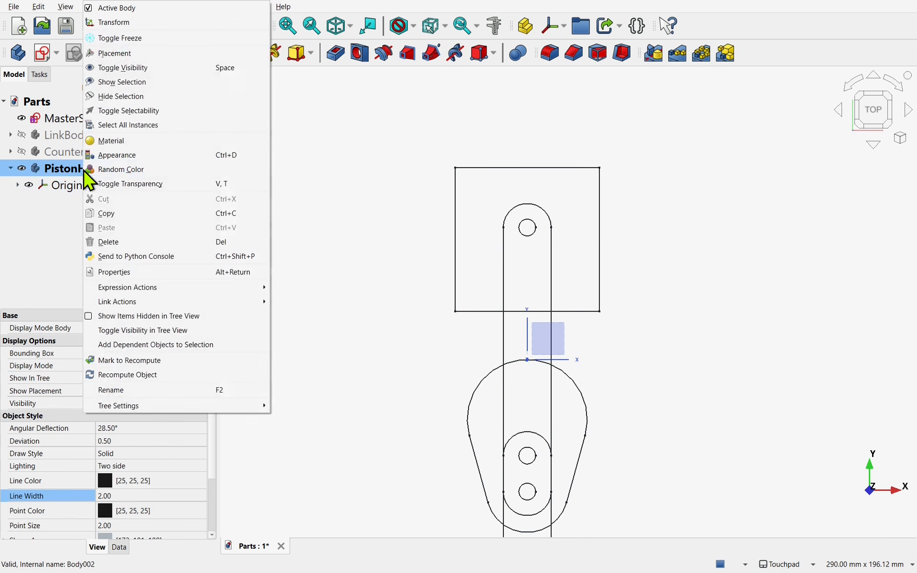
pyautogui.click(148, 37)
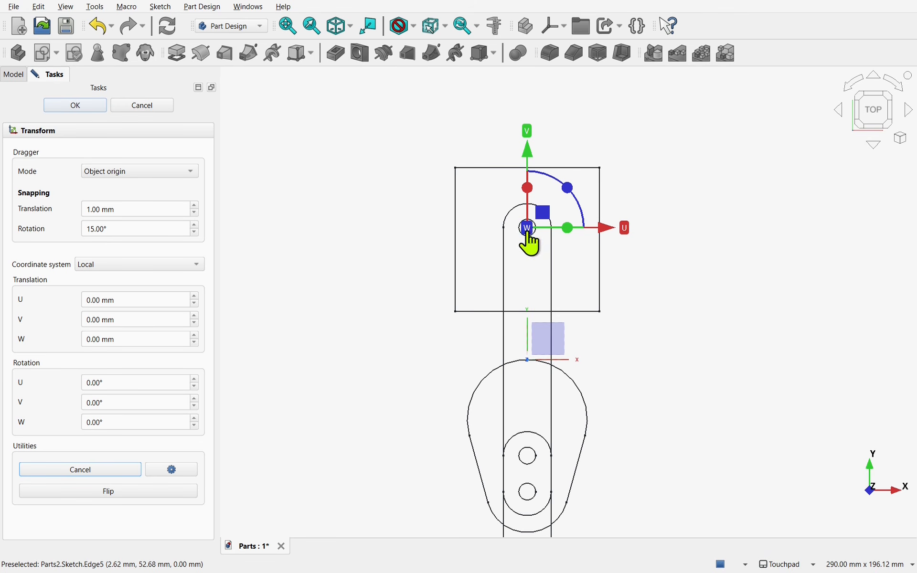
pyautogui.click(527, 233)
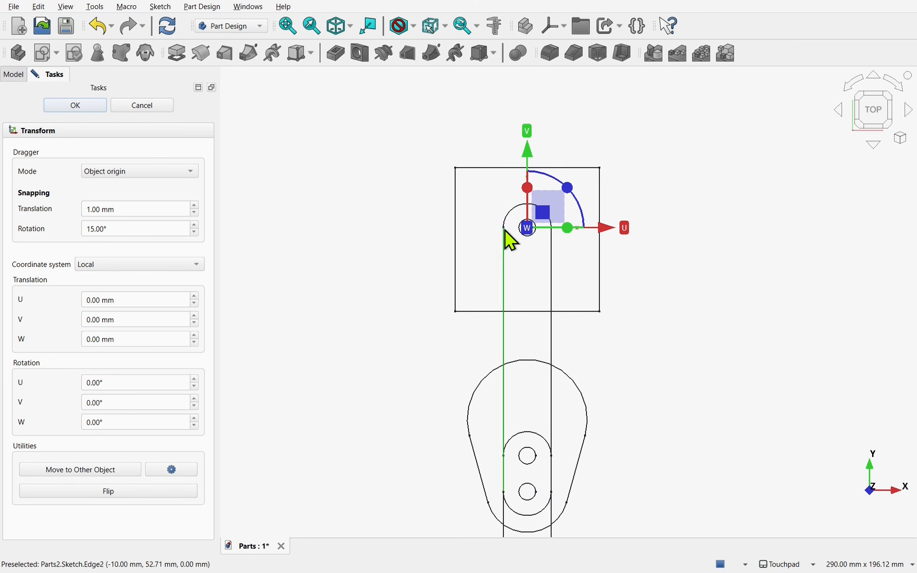
pyautogui.click(77, 109)
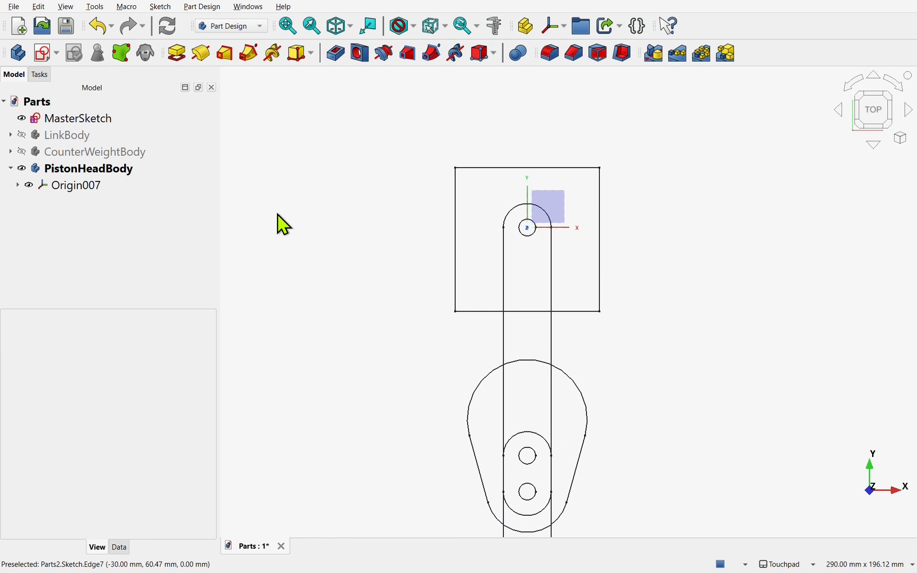
# Step: Create a sub-shape binder of MasterSketch inside PistonHeadBody and set the binder's line width to 3
pyautogui.click(82, 119)
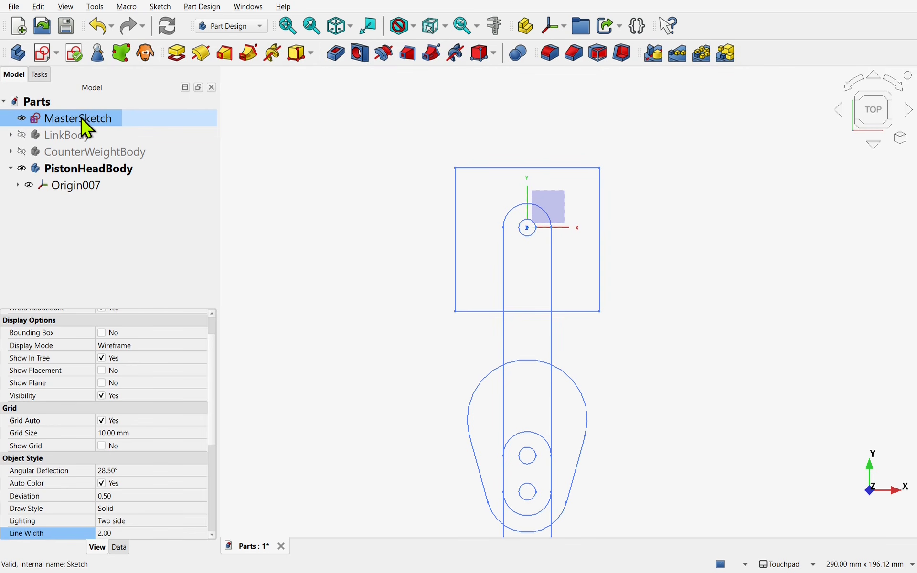
pyautogui.click(123, 54)
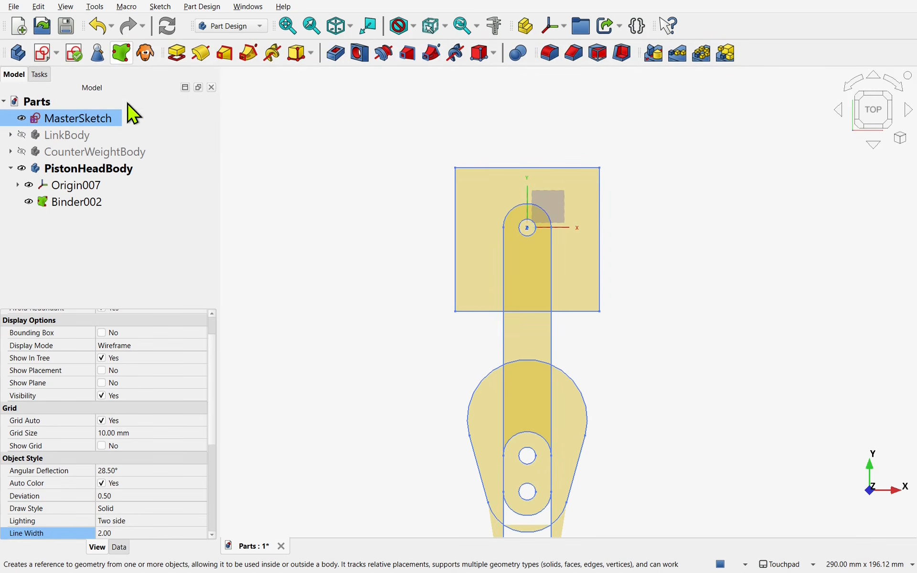
pyautogui.click(71, 210)
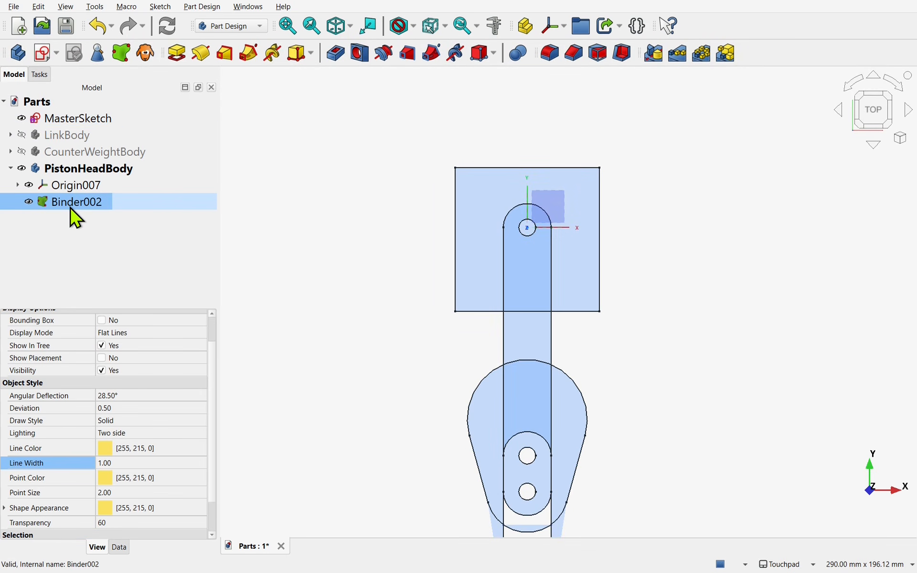
pyautogui.click(109, 463)
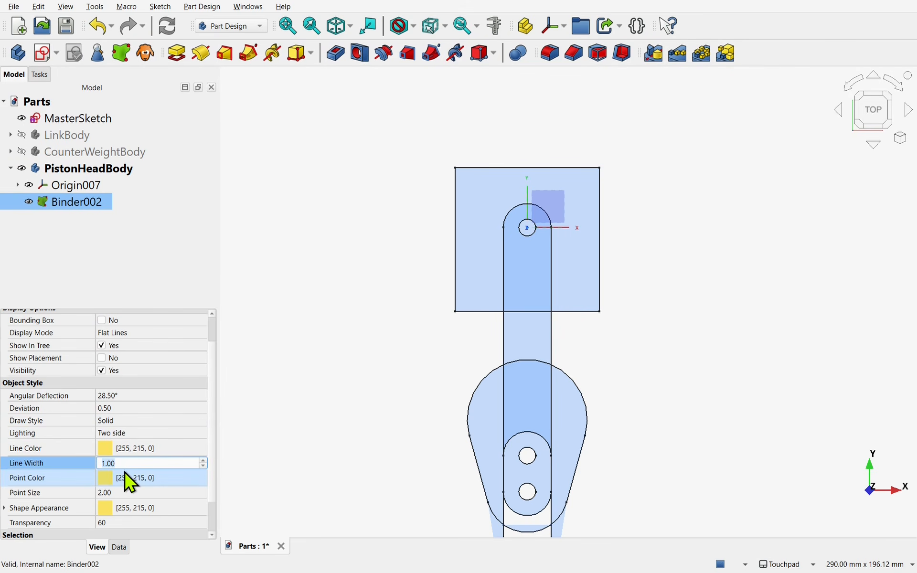
pyautogui.write('3')
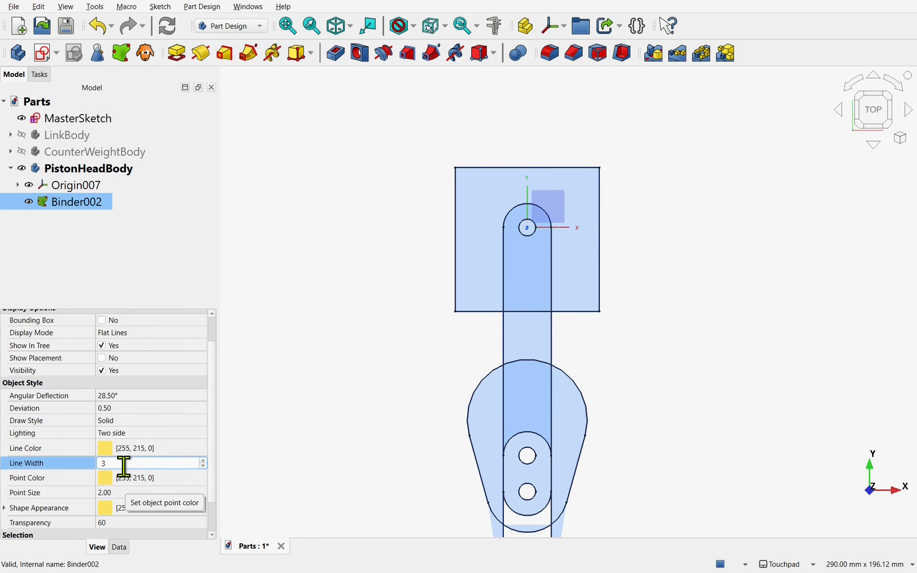
# Step: Turn off Make Face for Binder002 and hide MasterSketch
pyautogui.click(119, 547)
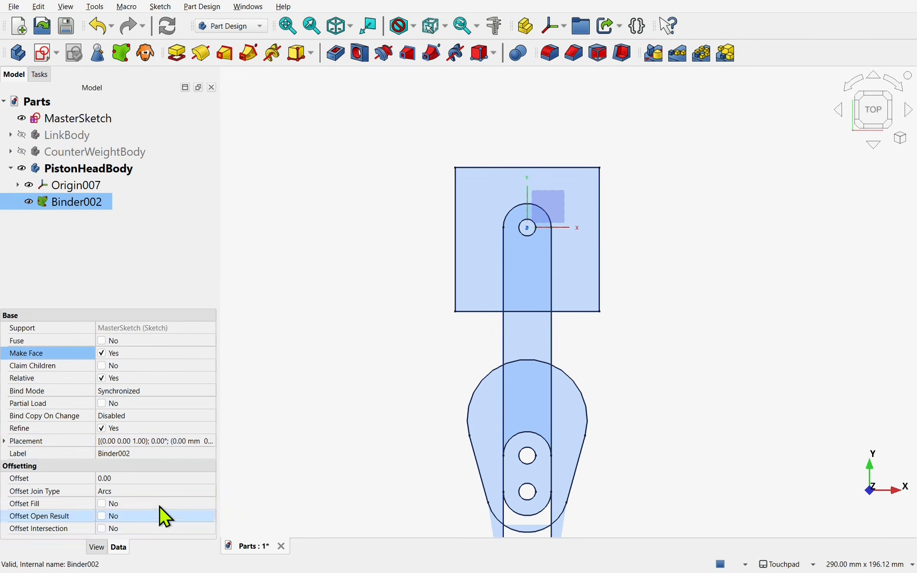
pyautogui.click(106, 356)
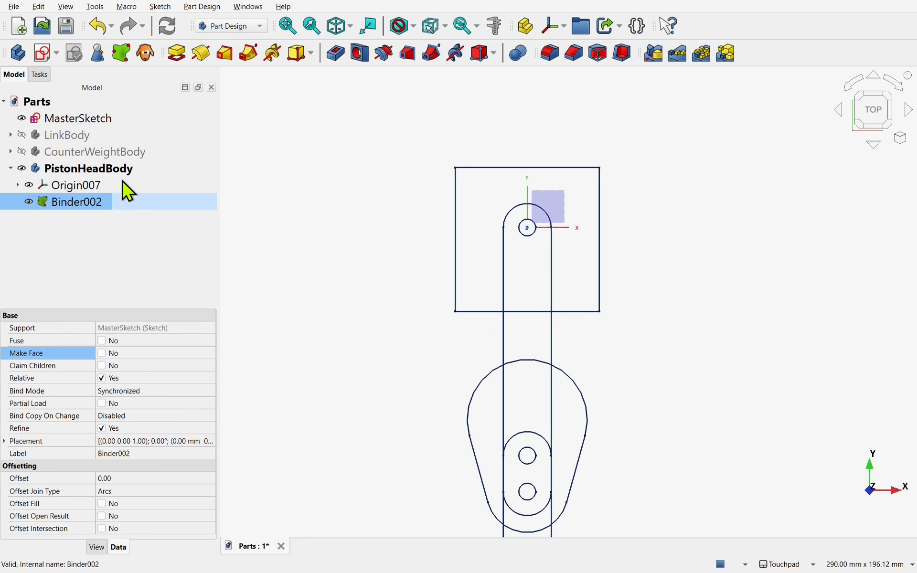
pyautogui.click(22, 118)
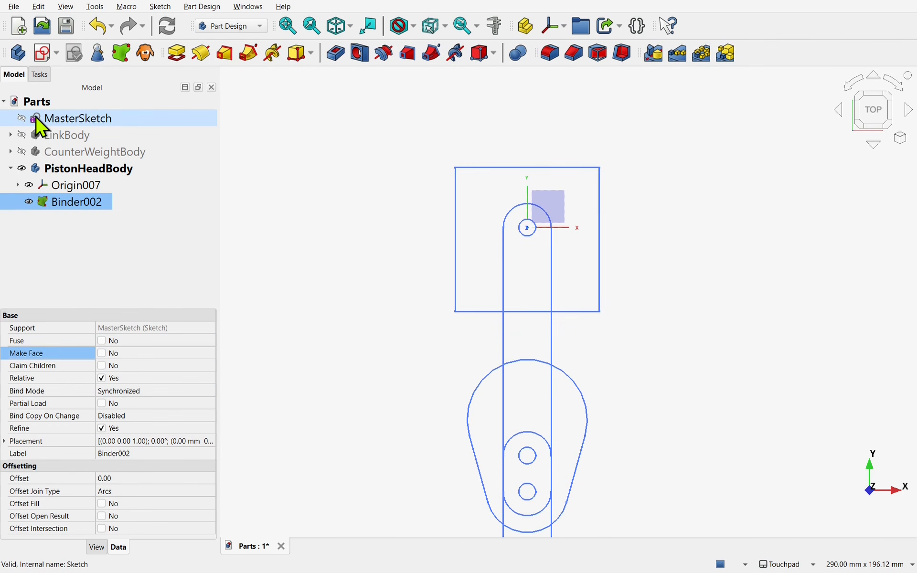
pyautogui.click(345, 263)
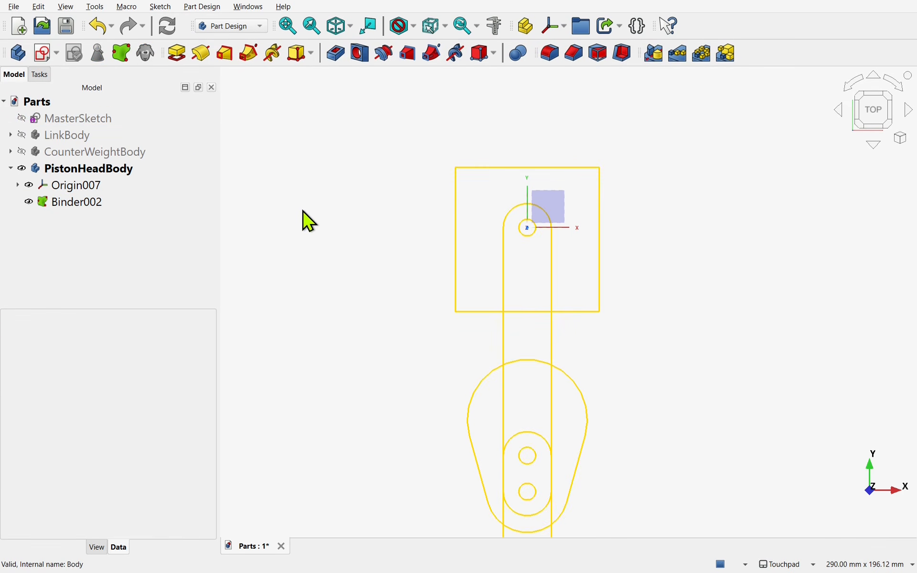
# Step: Create a new sketch on the XY plane of PistonHeadBody
pyautogui.click(43, 59)
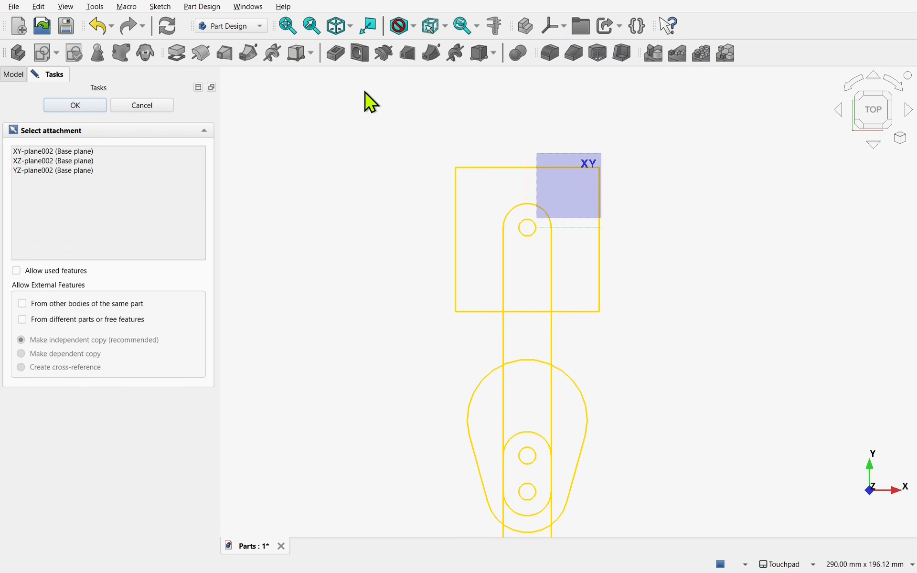
pyautogui.click(587, 176)
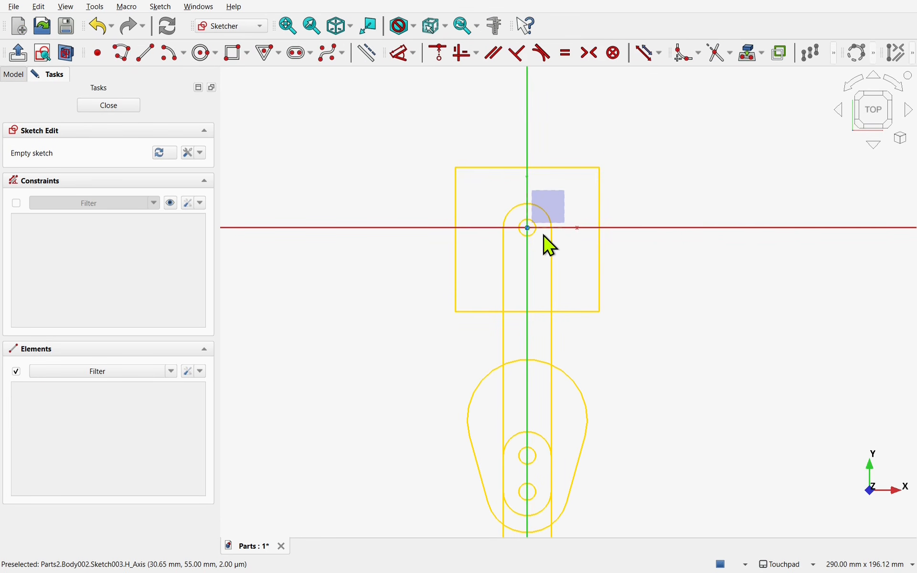
pyautogui.scroll(5, 543, 235)
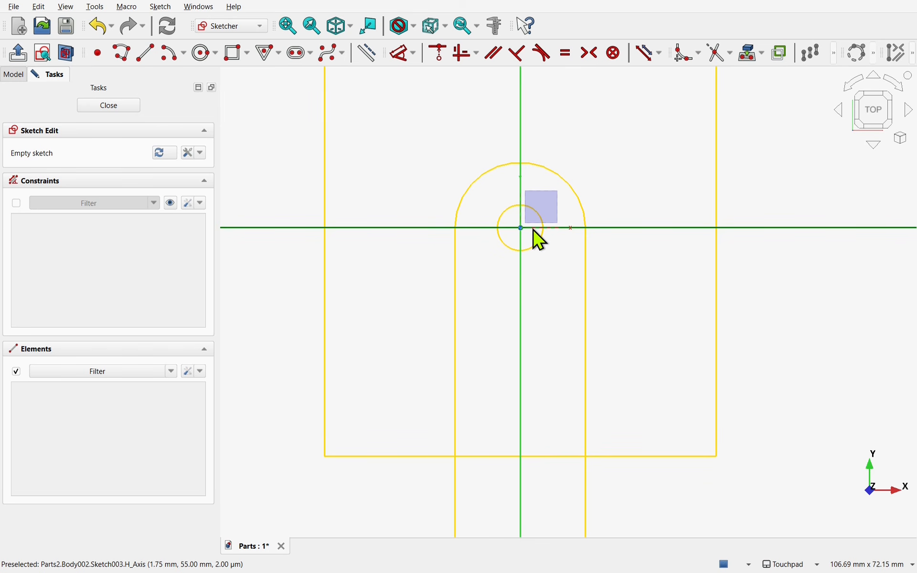
pyautogui.scroll(-2, 534, 230)
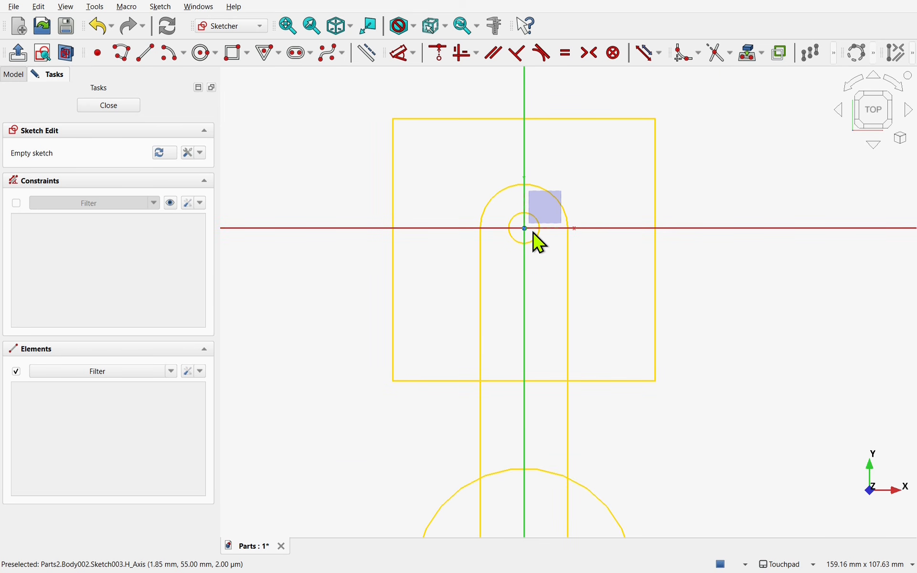
# Step: Project the piston square's left edge as defining external geometry and its top edge as construction external geometry
pyautogui.click(748, 55)
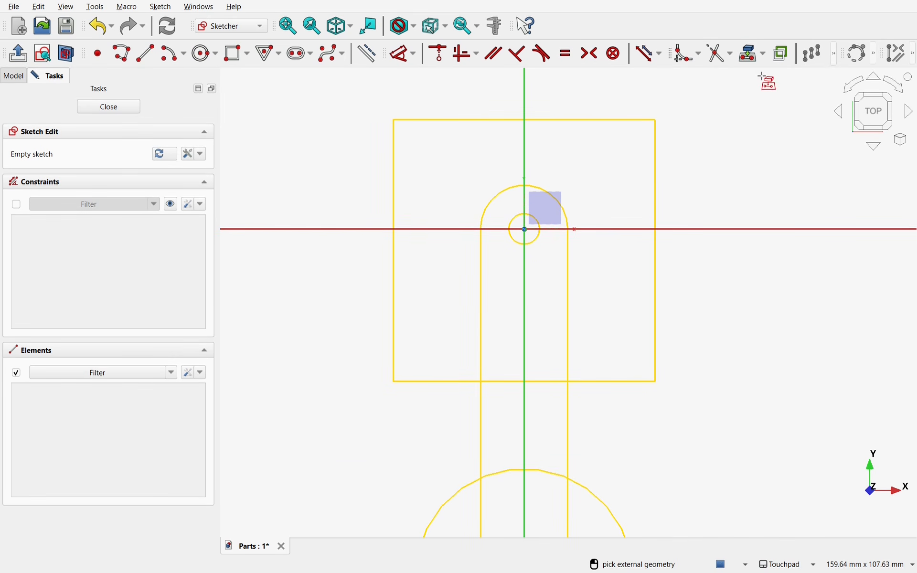
pyautogui.click(393, 207)
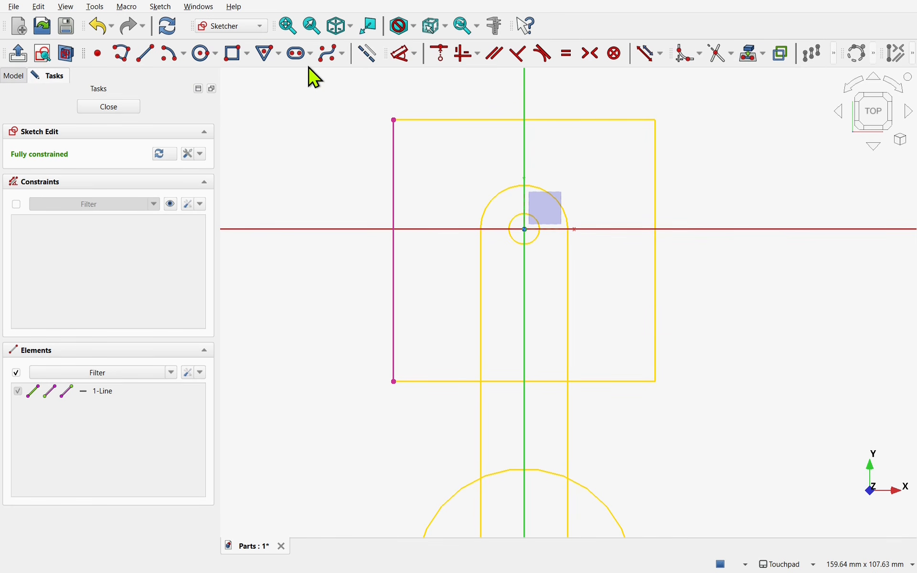
pyautogui.click(221, 76)
pyautogui.click(478, 119)
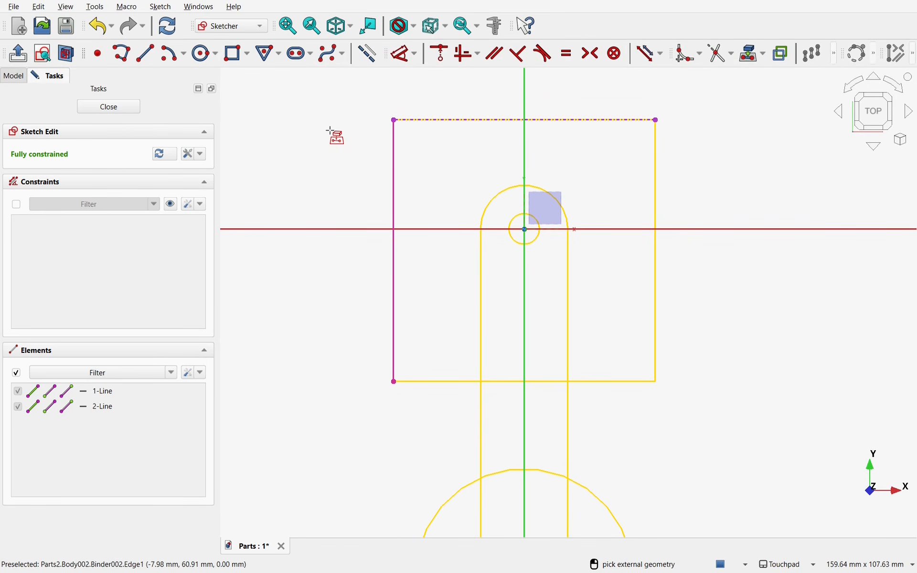
pyautogui.press('Escape')
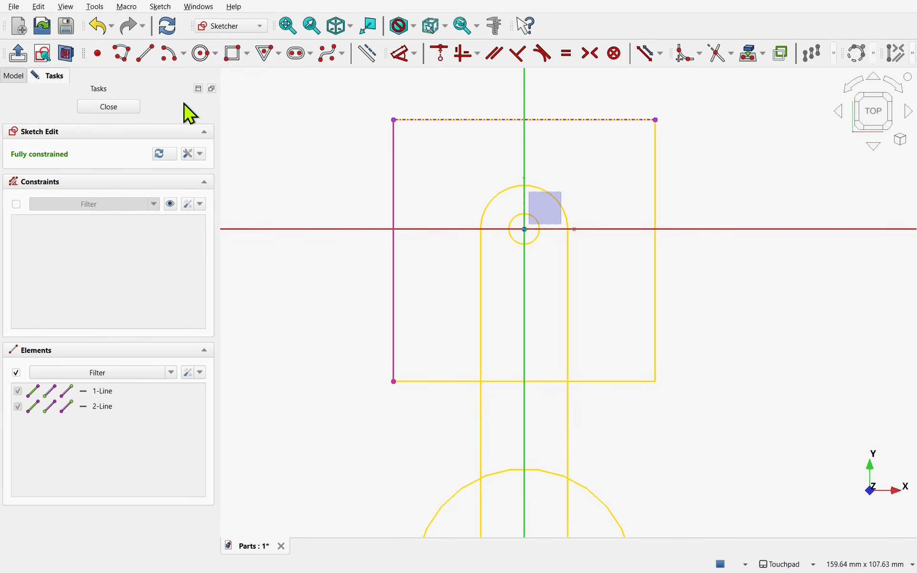
# Step: Close the sketch and hide Binder002 to examine the projected edges, and reopen Sketch003 for editing
pyautogui.click(120, 110)
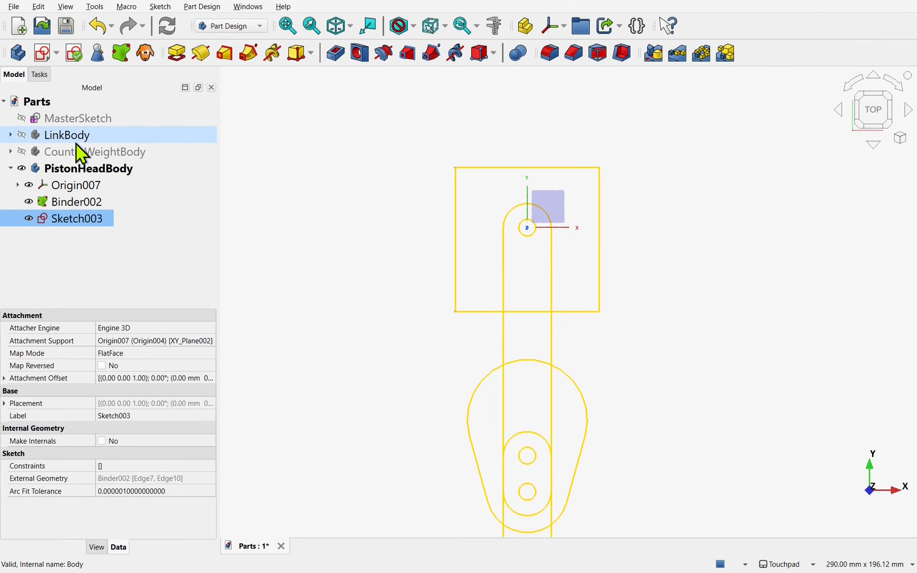
pyautogui.click(29, 203)
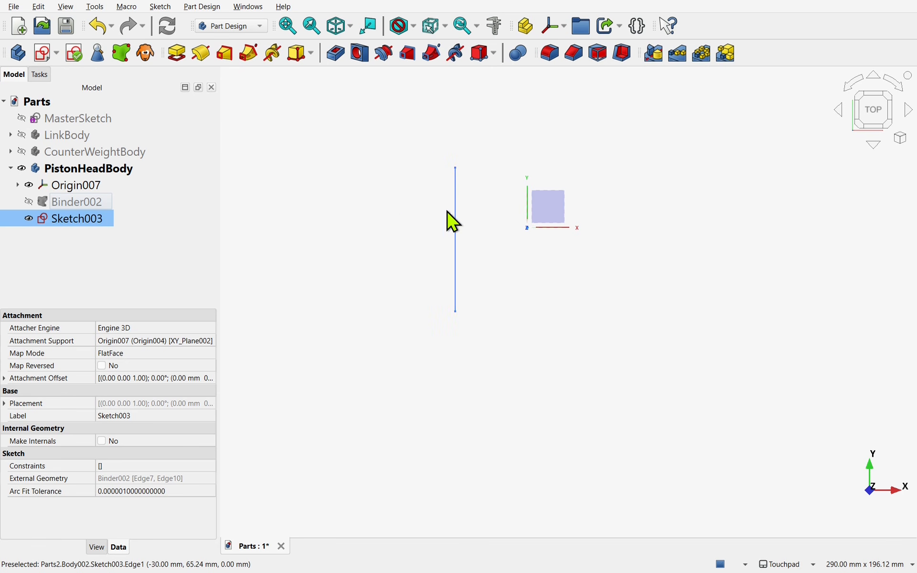
pyautogui.doubleClick(83, 222)
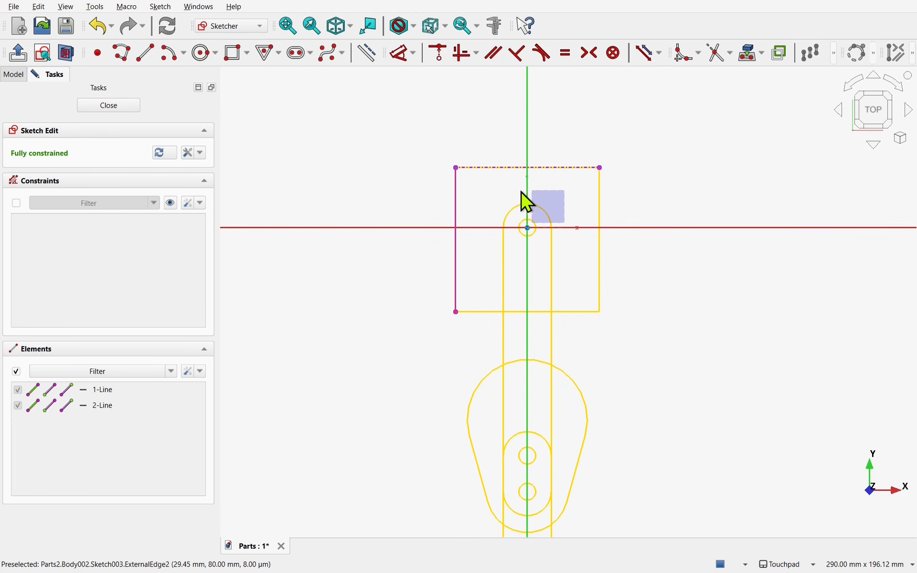
# Step: Draw a polyline wall profile from the square's lower-left corner, about 7 mm wide, up and across to the vertical axis, ending at the upper-left corner
pyautogui.click(121, 56)
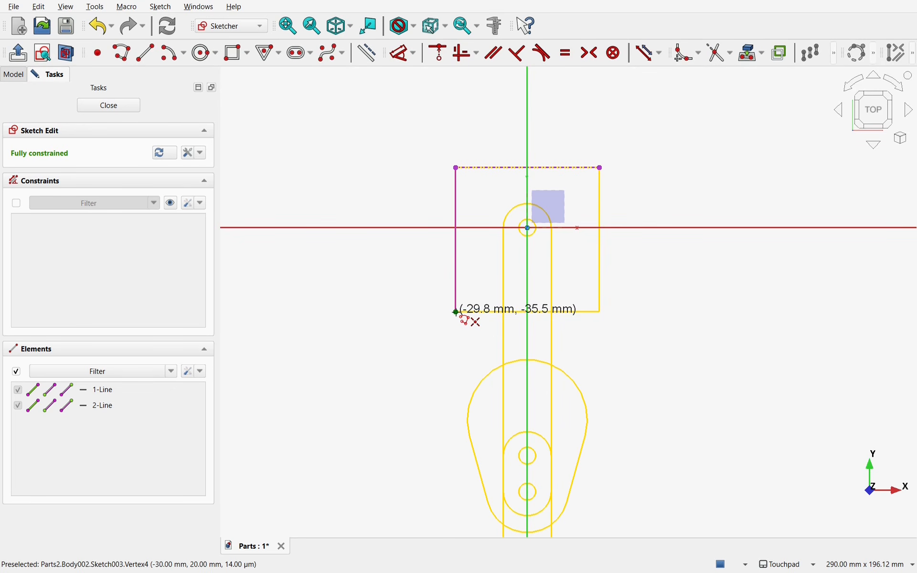
pyautogui.scroll(2, 459, 315)
pyautogui.keyDown('shift'); pyautogui.moveTo(458, 323); pyautogui.dragTo(387, 411, button='middle'); pyautogui.keyUp('shift')
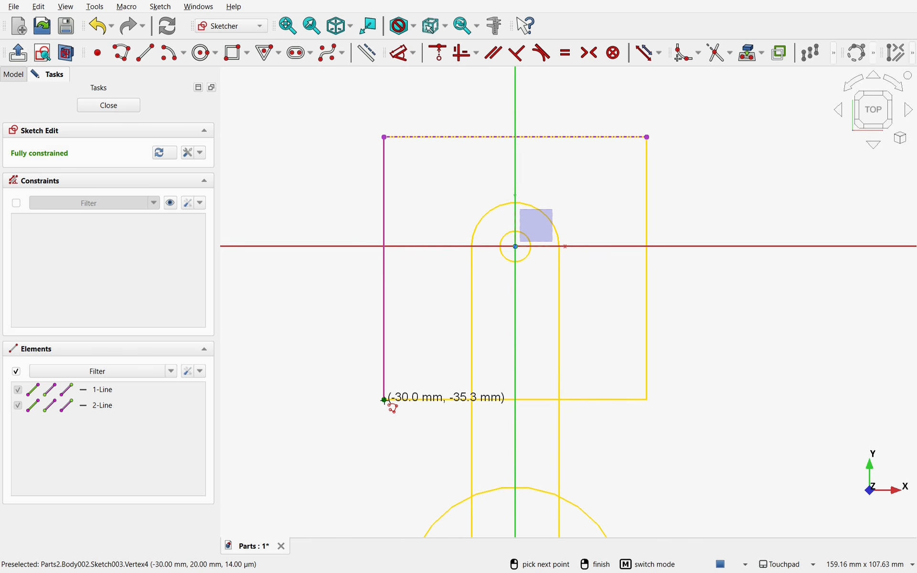
pyautogui.click(384, 399)
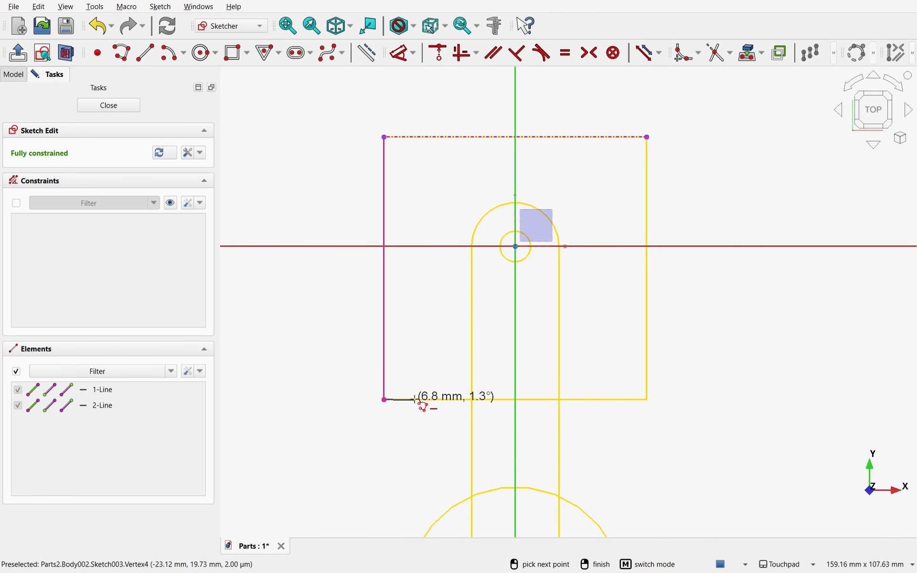
pyautogui.click(415, 399)
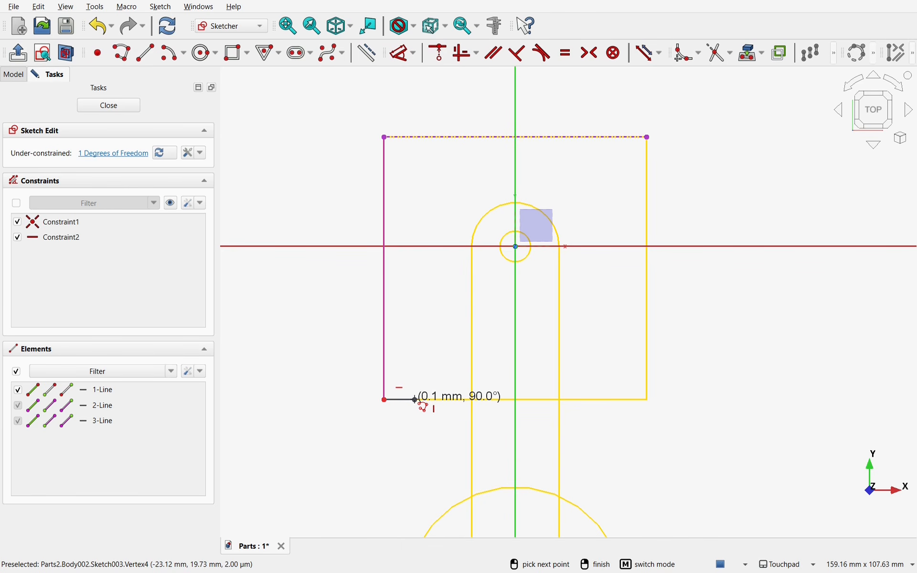
pyautogui.click(415, 164)
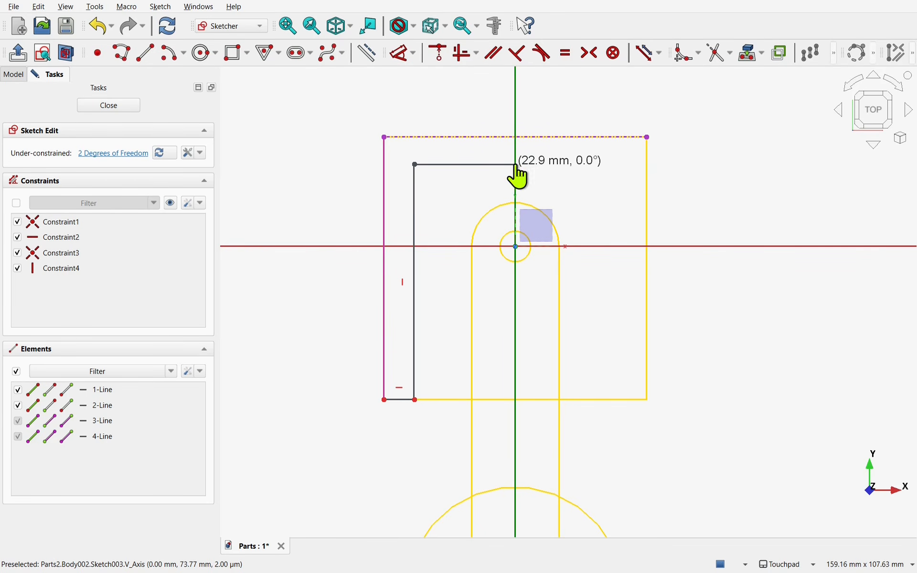
pyautogui.click(515, 164)
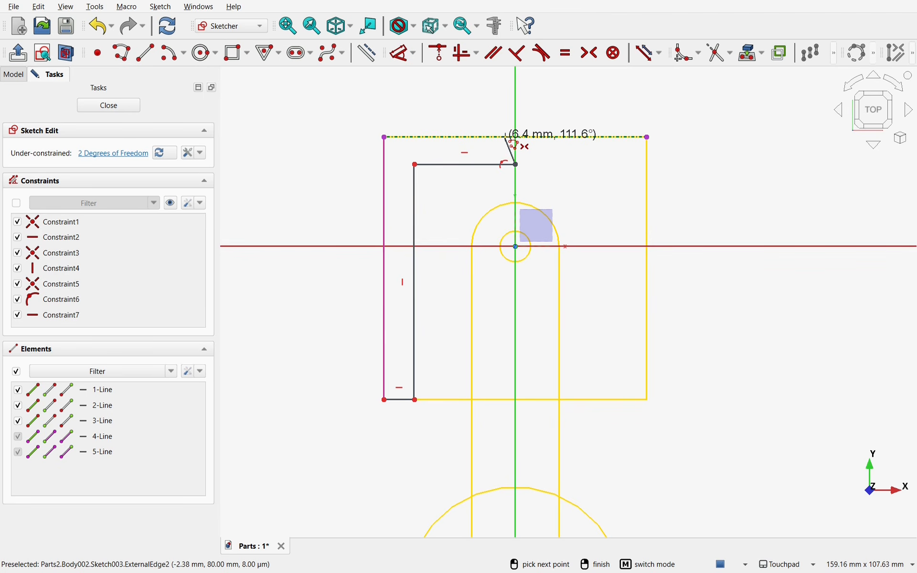
pyautogui.click(515, 137)
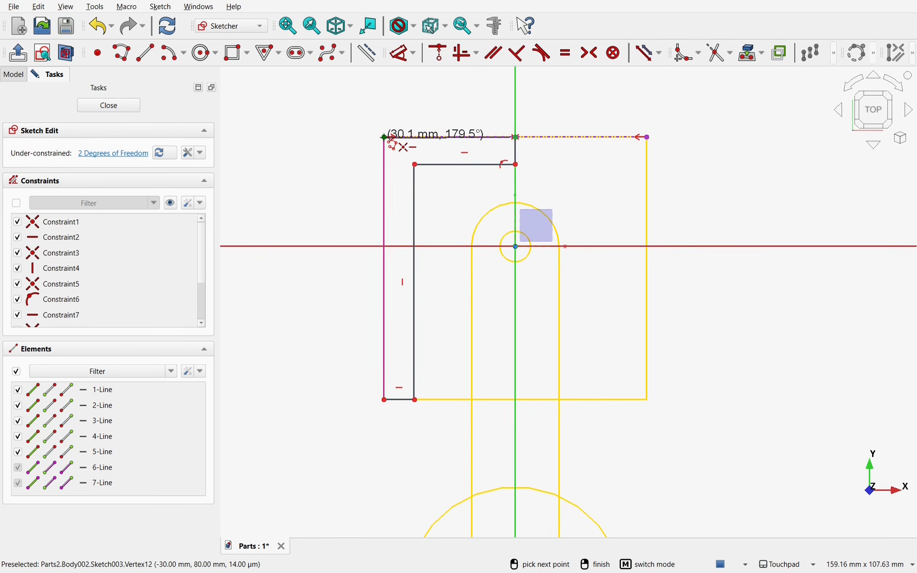
pyautogui.click(385, 137)
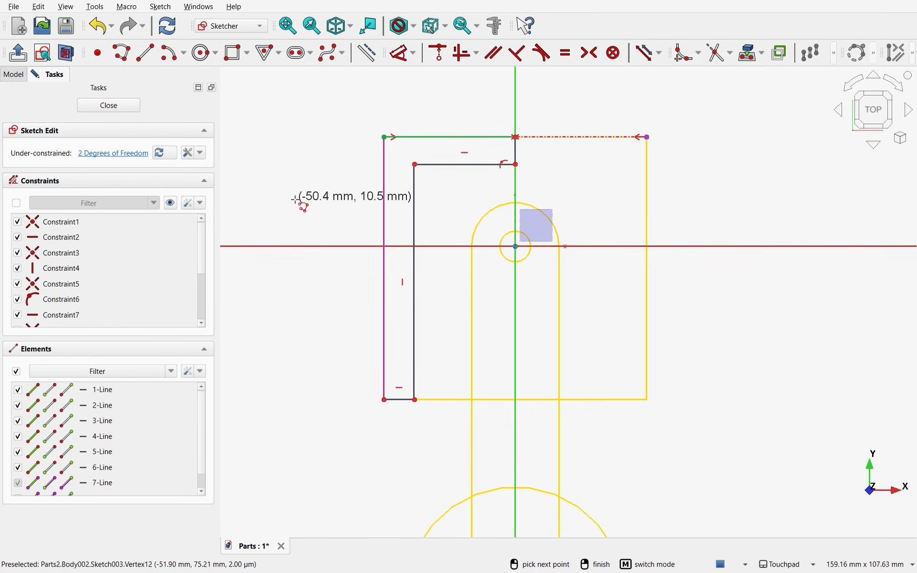
pyautogui.press('Escape')
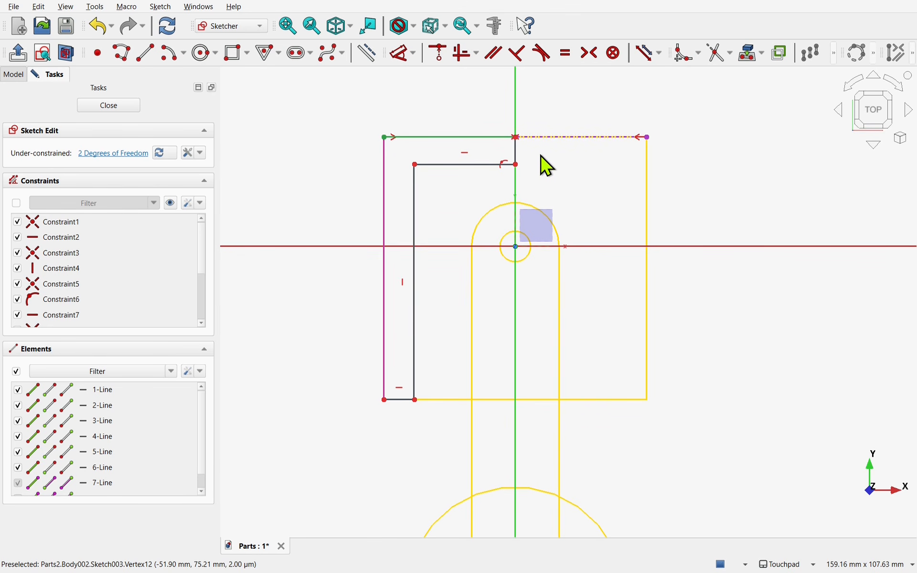
# Step: Make the profile's short lines at the vertical axis and the base equal, and dimension the base line to 3 mm
pyautogui.click(517, 155)
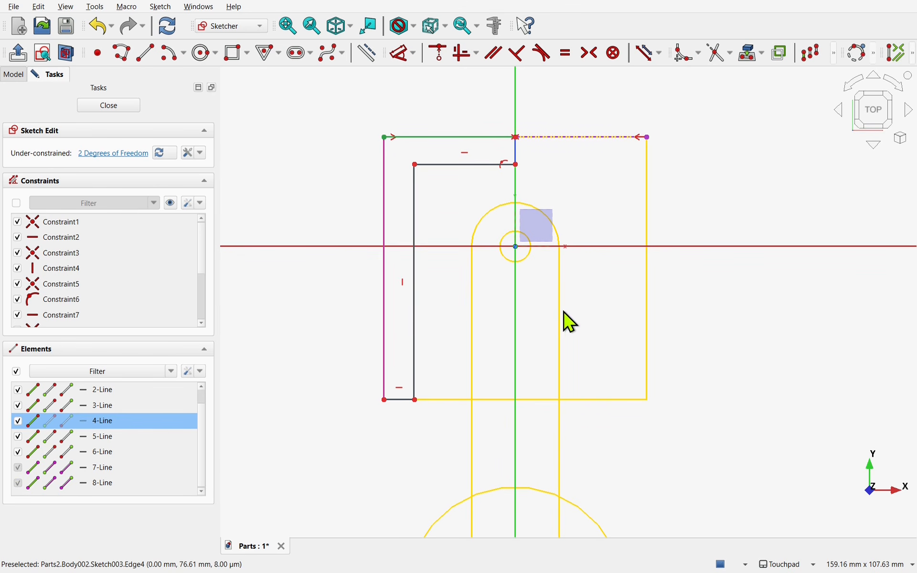
pyautogui.click(401, 403)
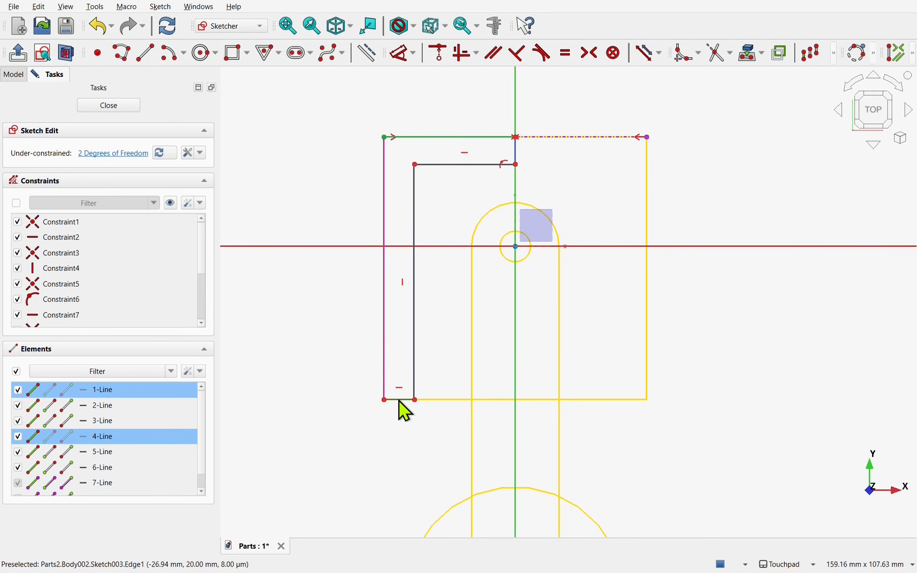
pyautogui.click(566, 53)
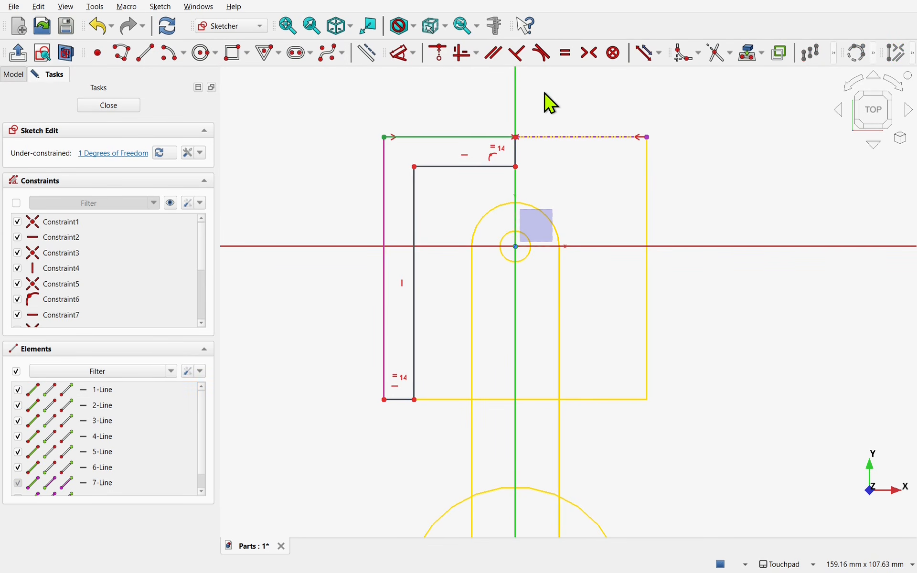
pyautogui.click(401, 59)
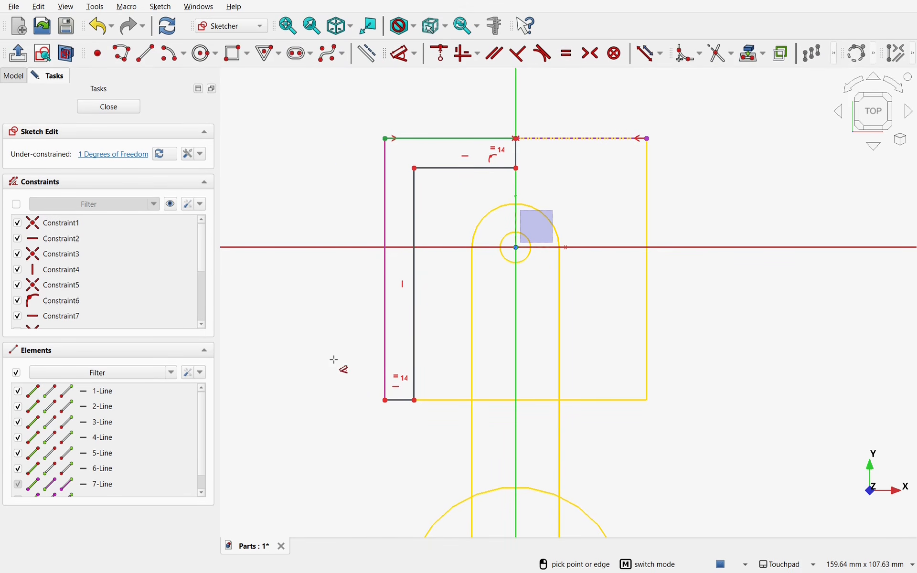
pyautogui.click(410, 401)
pyautogui.click(414, 438)
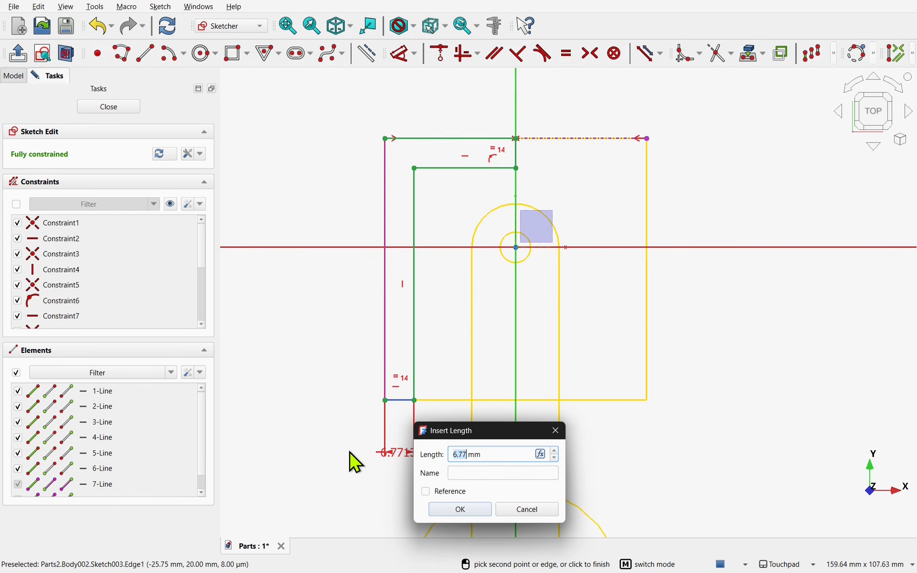
pyautogui.click(462, 510)
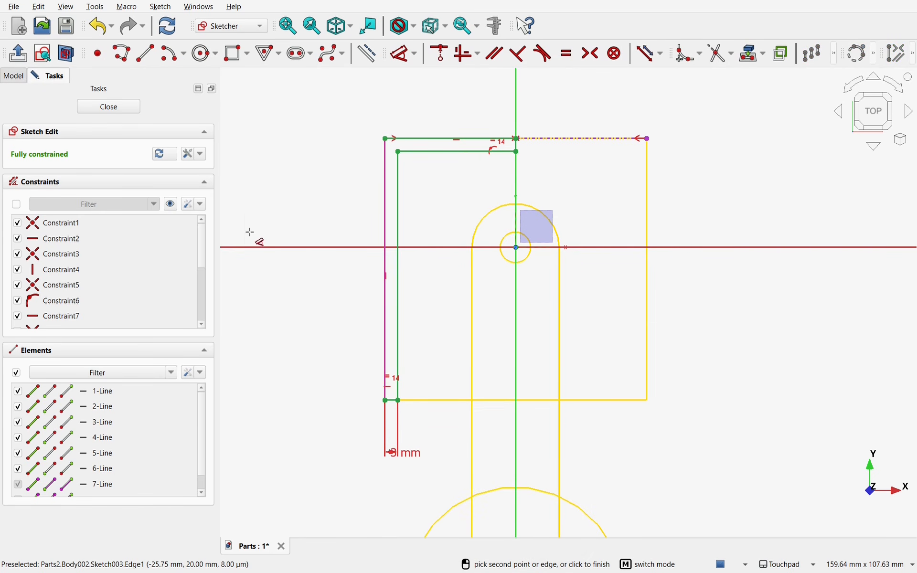
# Step: Close the wall profile sketch and revolve it 360° about the vertical sketch axis
pyautogui.click(129, 111)
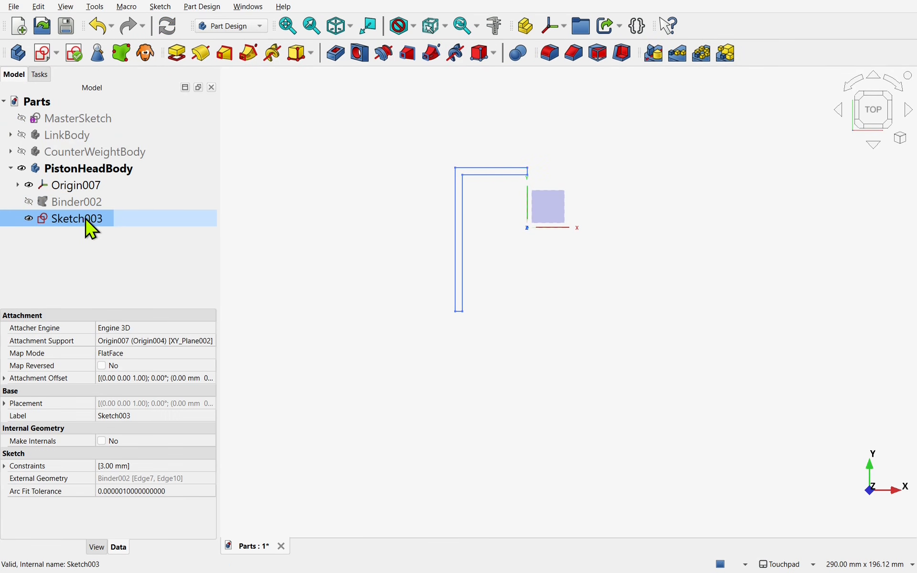
pyautogui.click(205, 57)
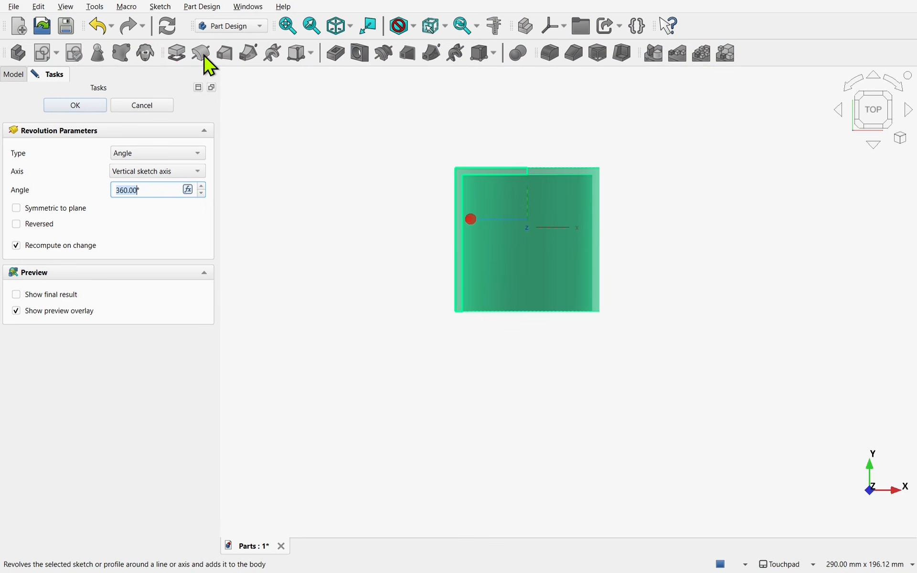
pyautogui.keyDown('alt'); pyautogui.moveTo(550, 185); pyautogui.dragTo(527, 278); pyautogui.keyUp('alt')
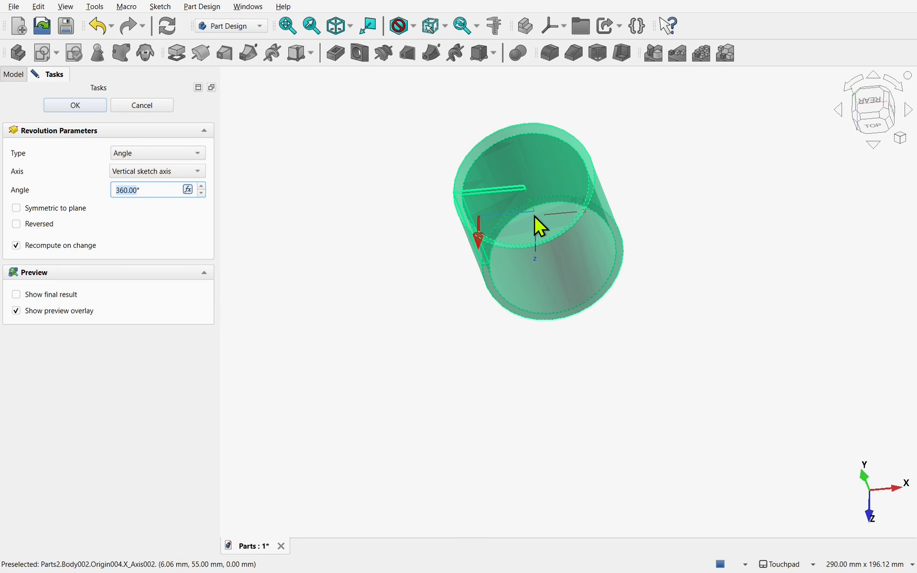
pyautogui.keyDown('alt'); pyautogui.moveTo(534, 216); pyautogui.dragTo(534, 160); pyautogui.keyUp('alt')
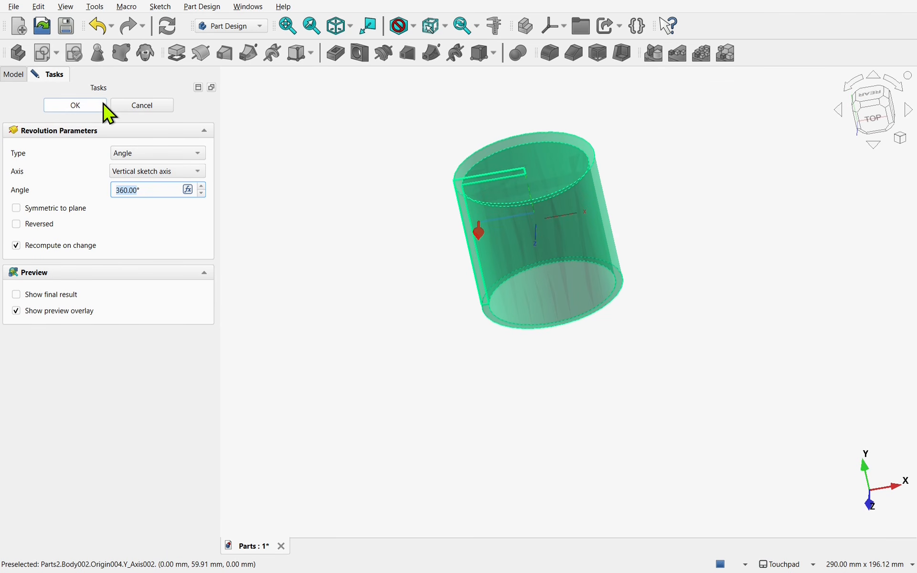
pyautogui.click(91, 105)
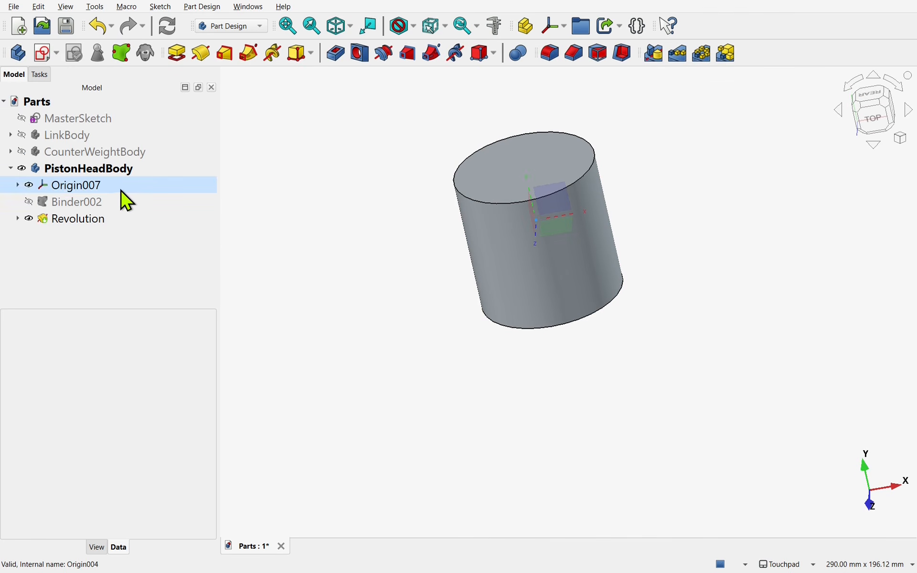
# Step: Hide the piston body's origin, show Binder002, and create a new sketch on the body's XY plane
pyautogui.click(28, 186)
pyautogui.click(29, 203)
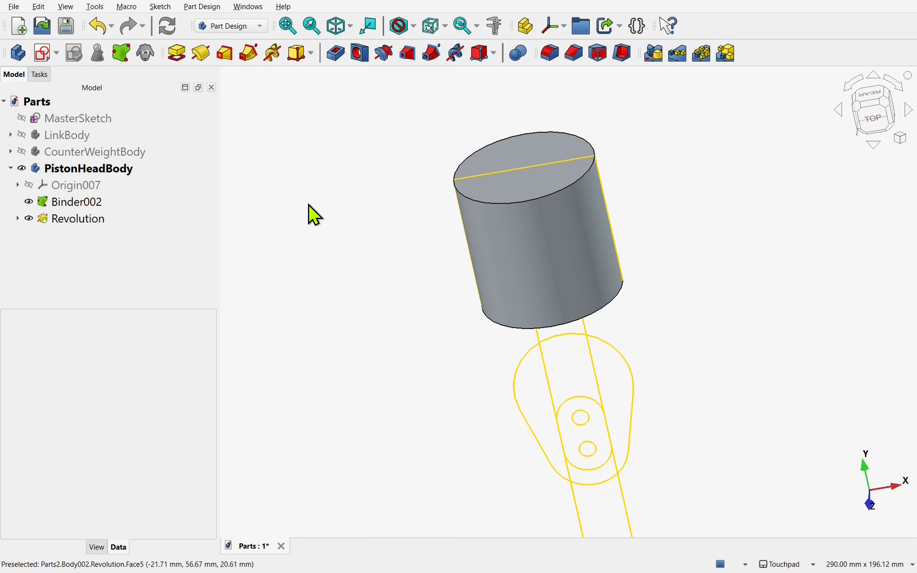
pyautogui.click(44, 53)
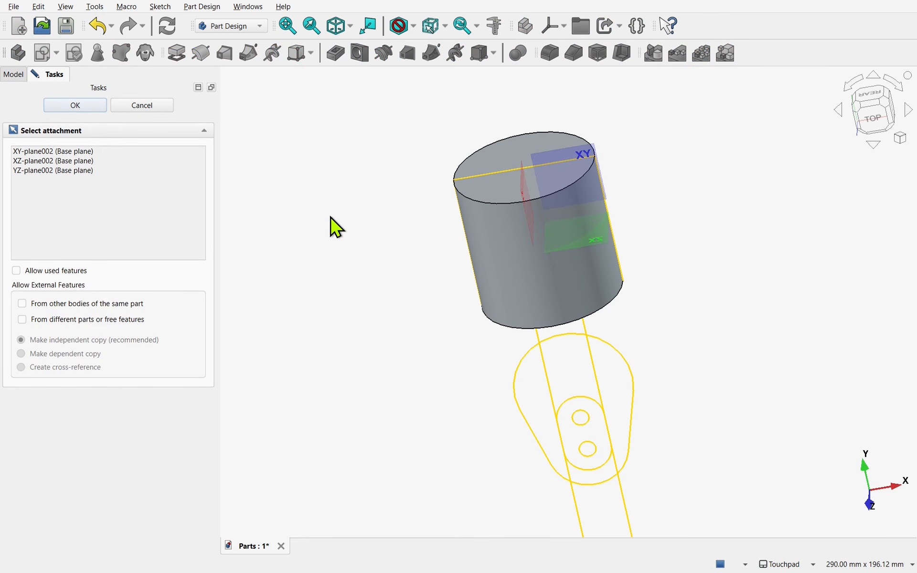
pyautogui.click(875, 122)
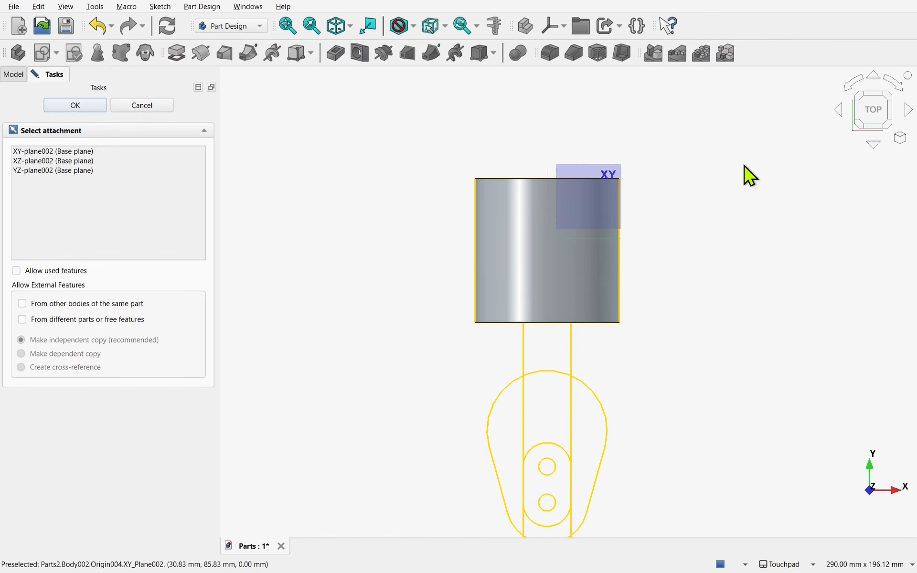
pyautogui.click(603, 172)
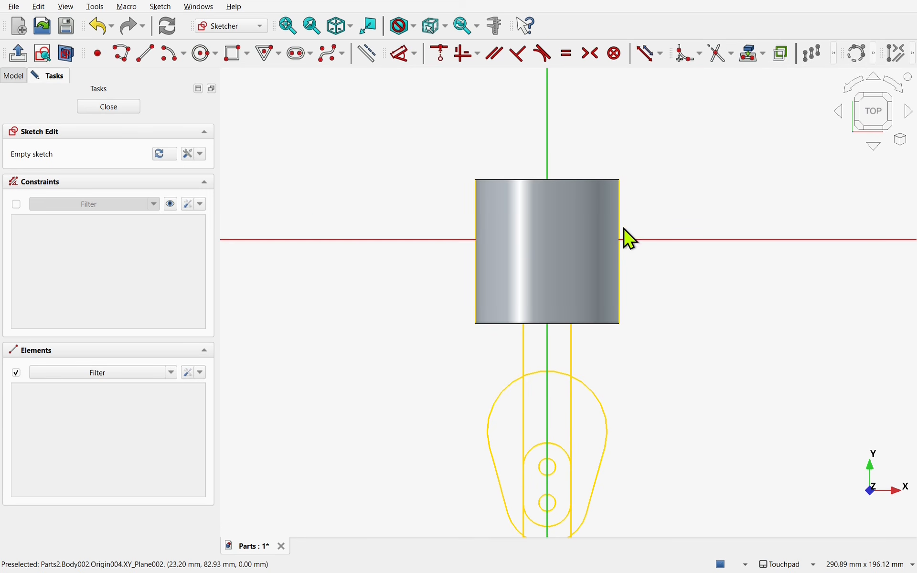
# Step: Section the view at the sketch plane, project the binder's small pin circle at the origin as defining external geometry, and close the sketch
pyautogui.moveTo(624, 228); pyautogui.dragTo(579, 282, button='middle')
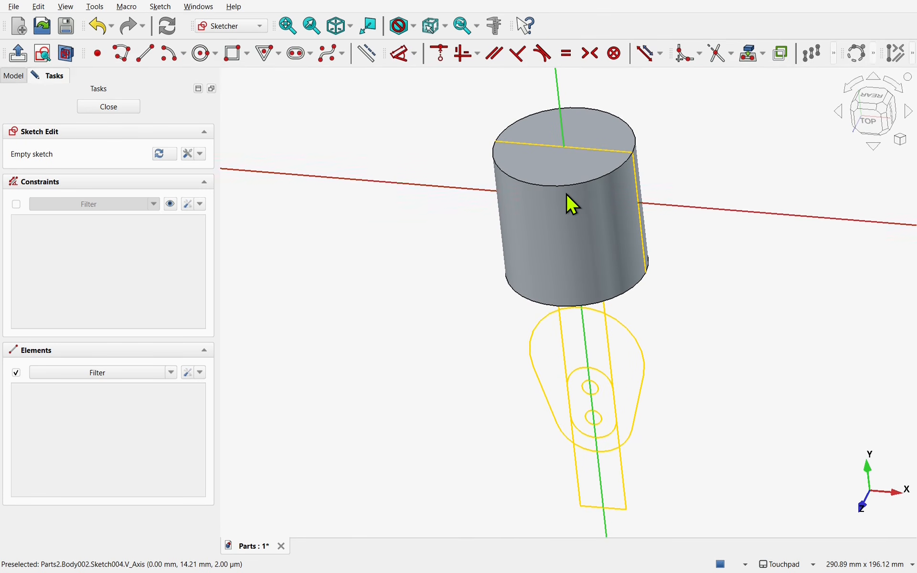
pyautogui.click(62, 56)
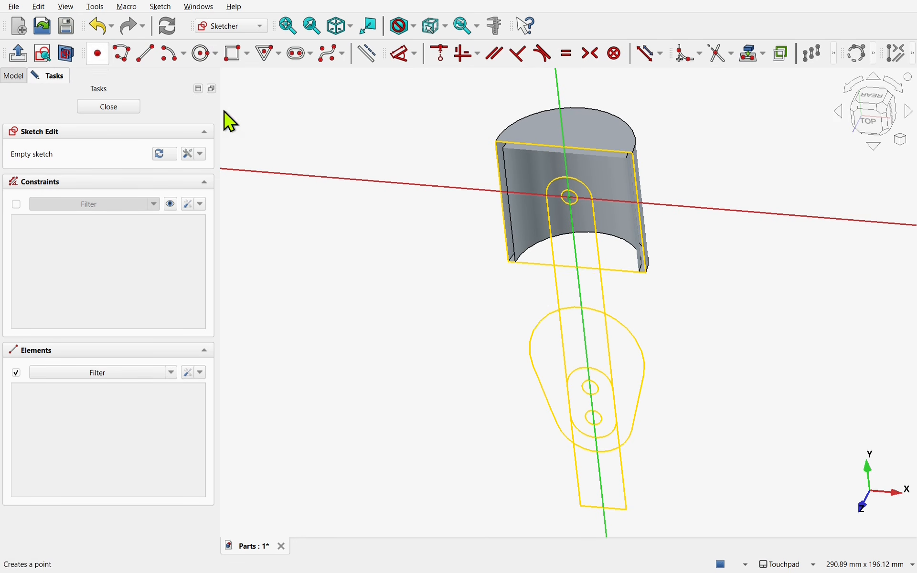
pyautogui.keyDown('alt'); pyautogui.moveTo(484, 233); pyautogui.dragTo(529, 159); pyautogui.keyUp('alt')
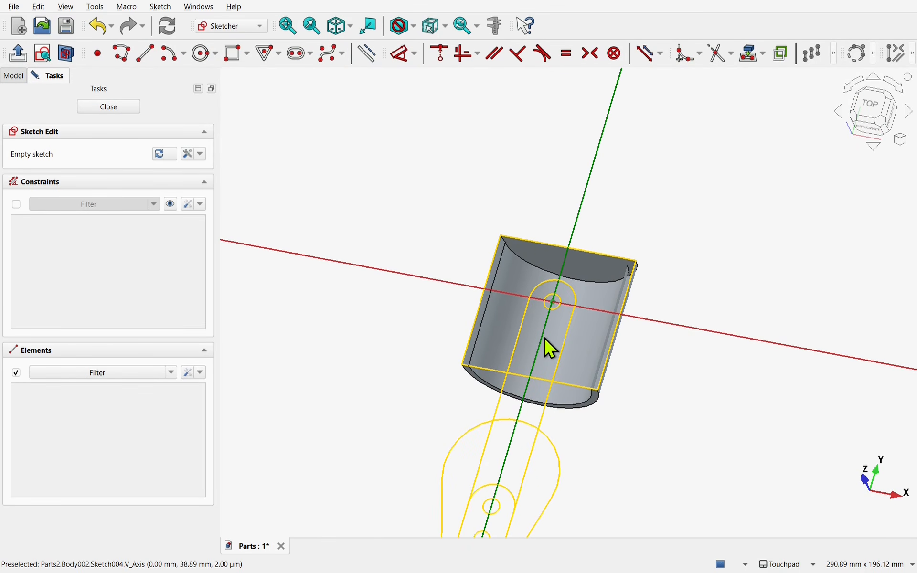
pyautogui.scroll(1, 571, 326)
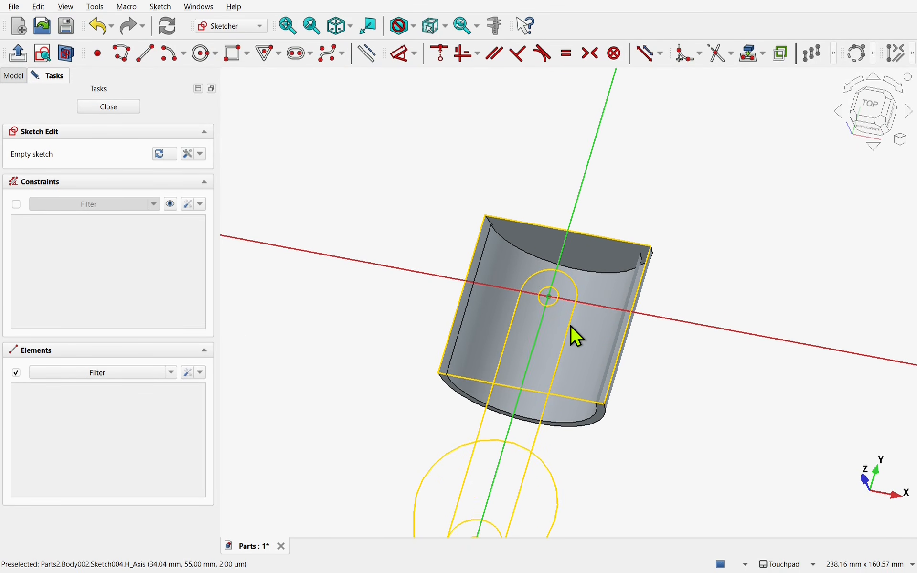
pyautogui.scroll(2, 571, 326)
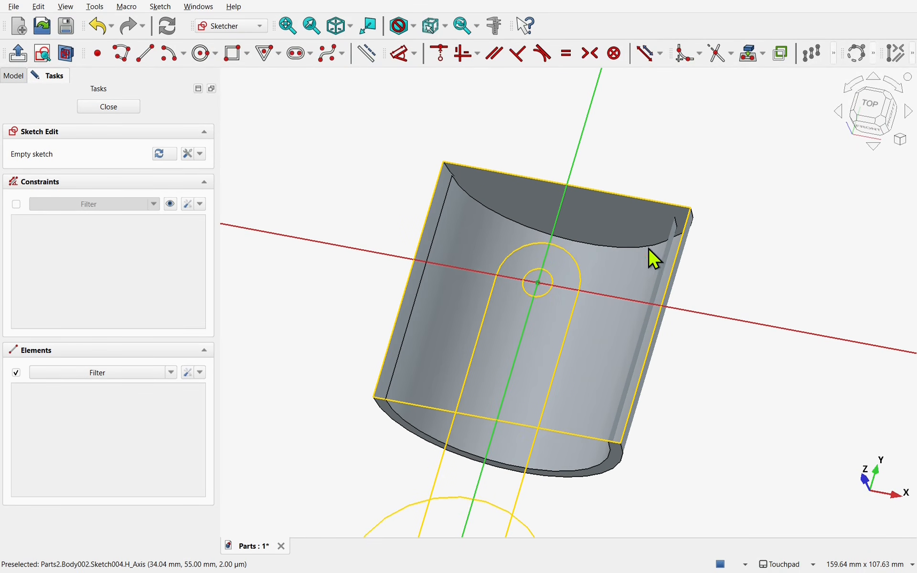
pyautogui.click(746, 56)
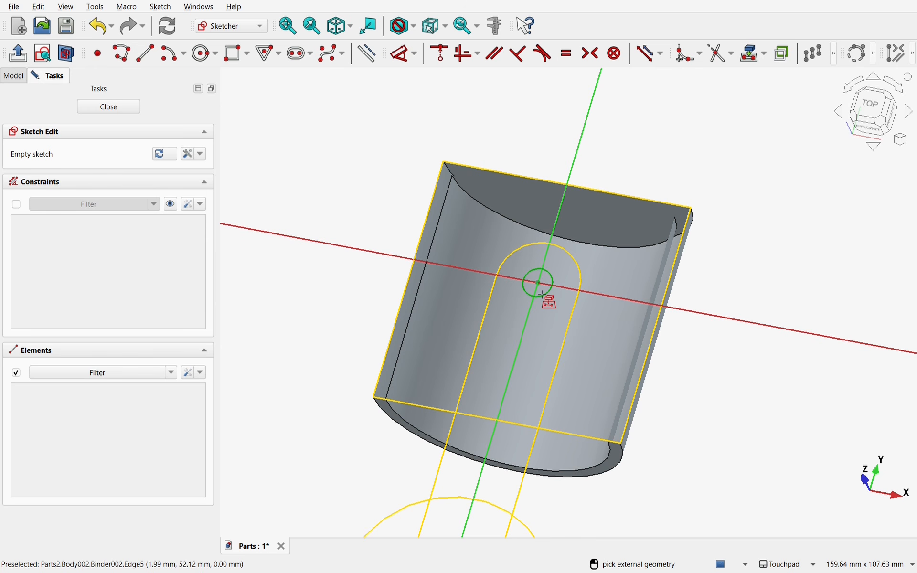
pyautogui.click(543, 298)
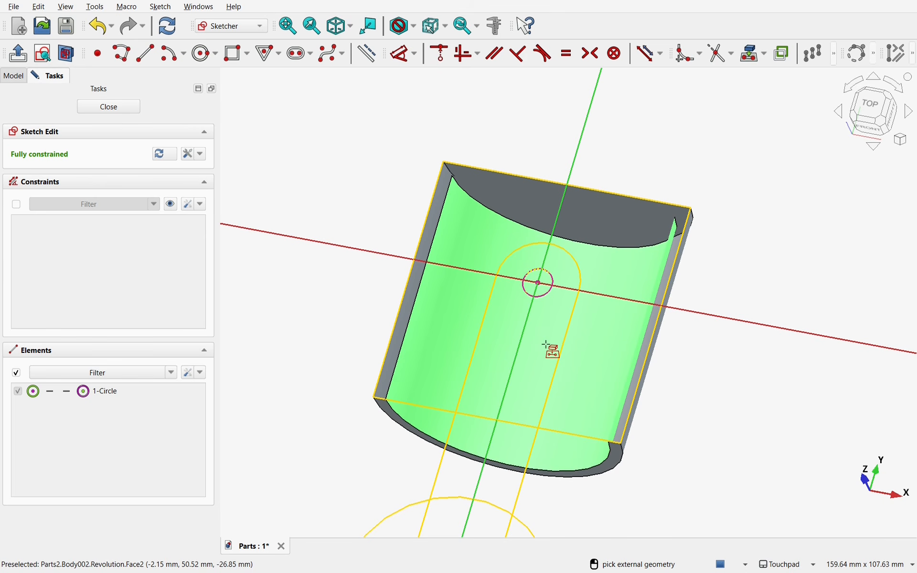
pyautogui.click(106, 108)
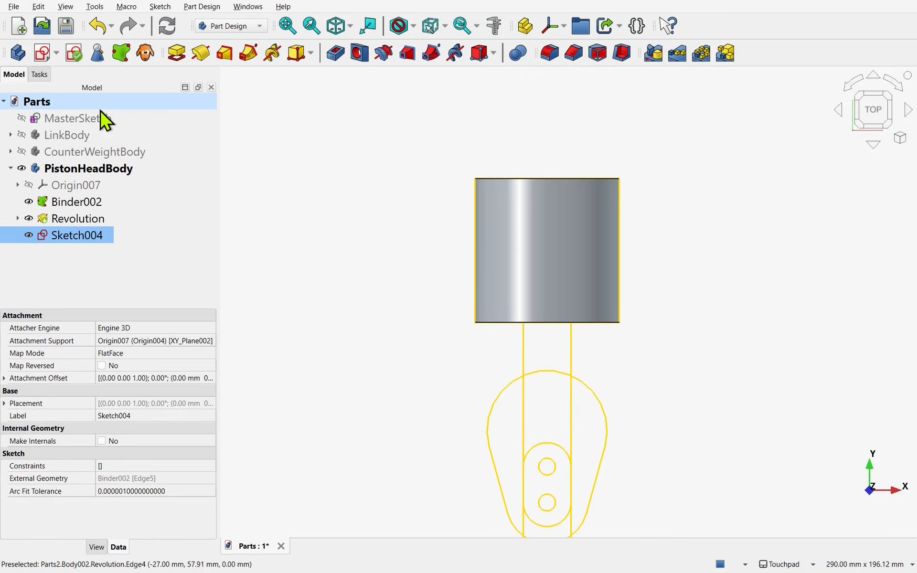
# Step: Hide Binder002 and pocket the pin circle sketch through the piston in Symmetric mode with type Through all
pyautogui.click(29, 201)
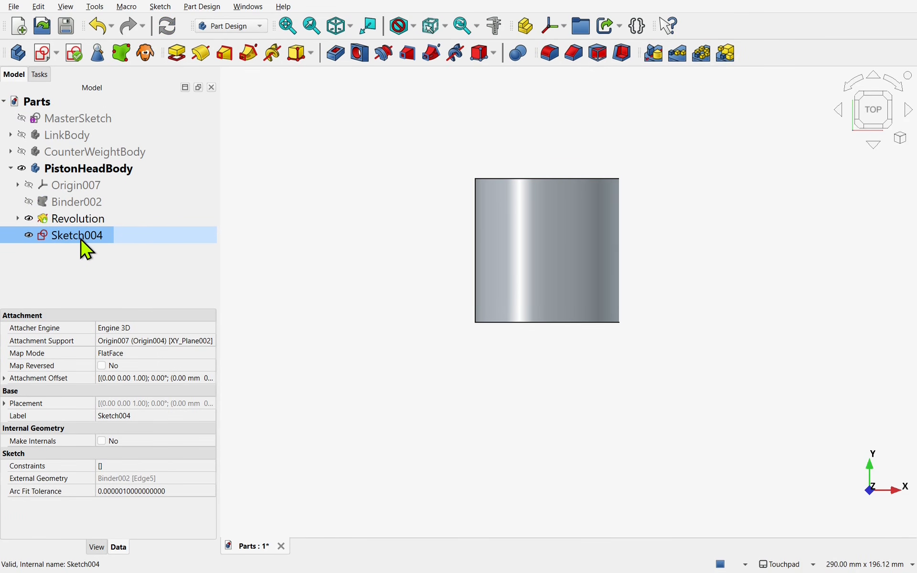
pyautogui.click(336, 64)
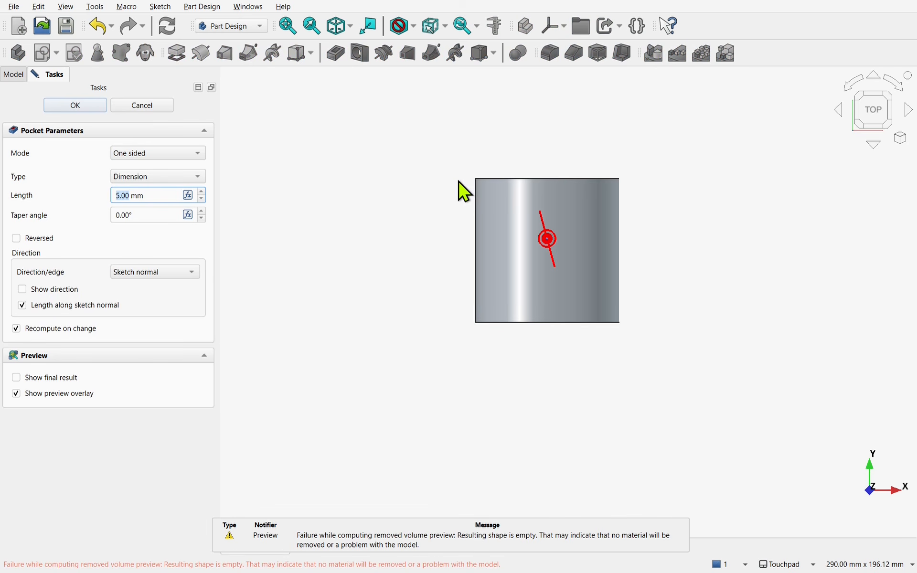
pyautogui.keyDown('alt'); pyautogui.moveTo(586, 258); pyautogui.dragTo(441, 258); pyautogui.keyUp('alt')
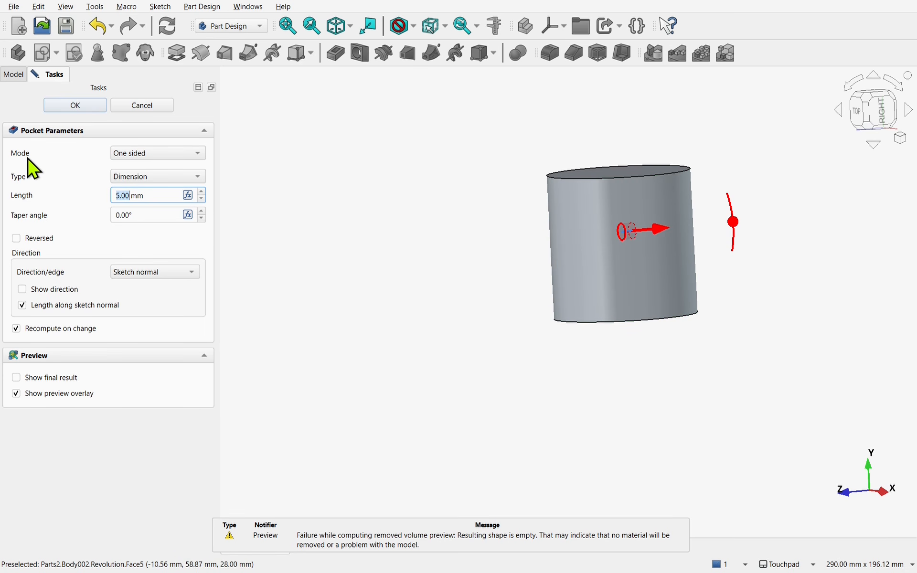
pyautogui.click(148, 156)
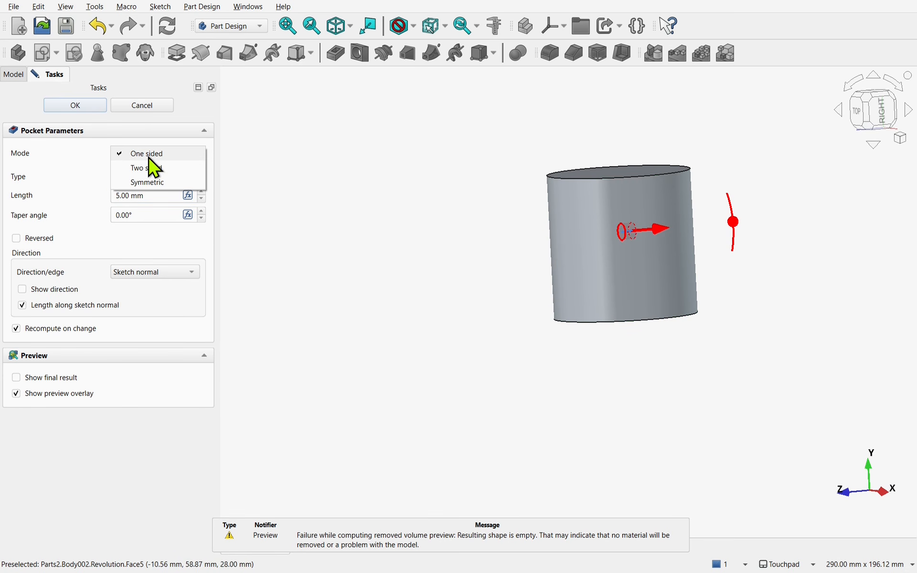
pyautogui.click(156, 184)
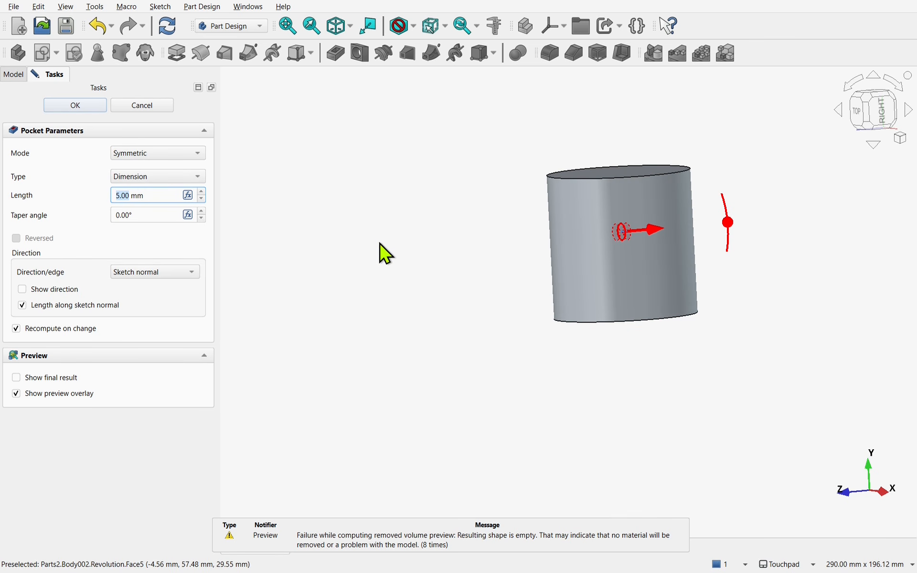
pyautogui.click(156, 178)
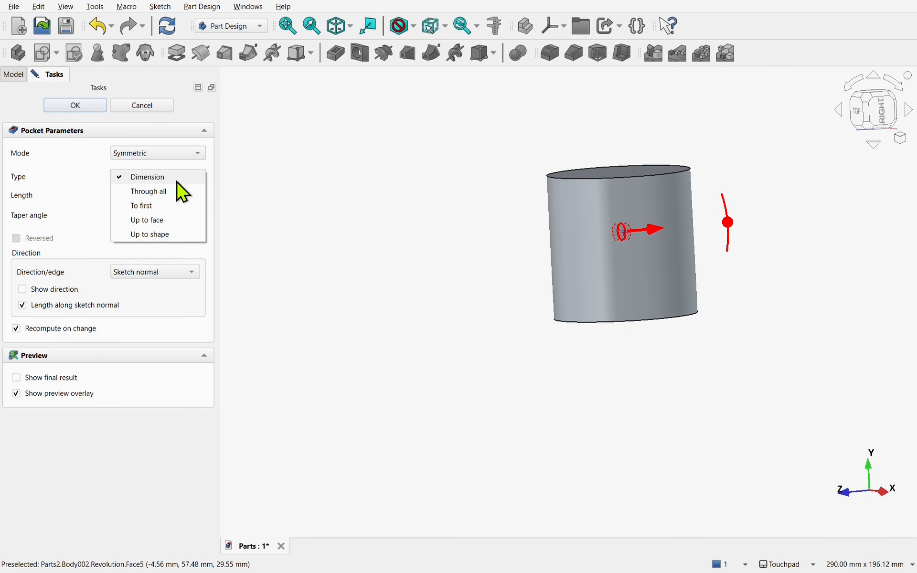
pyautogui.click(165, 194)
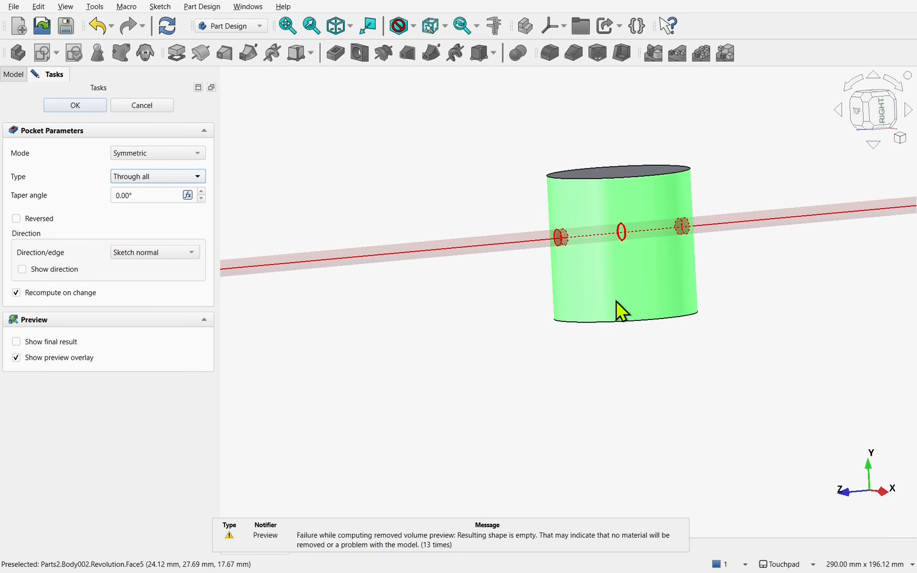
pyautogui.keyDown('shift'); pyautogui.moveTo(616, 299); pyautogui.dragTo(573, 253); pyautogui.keyUp('shift')
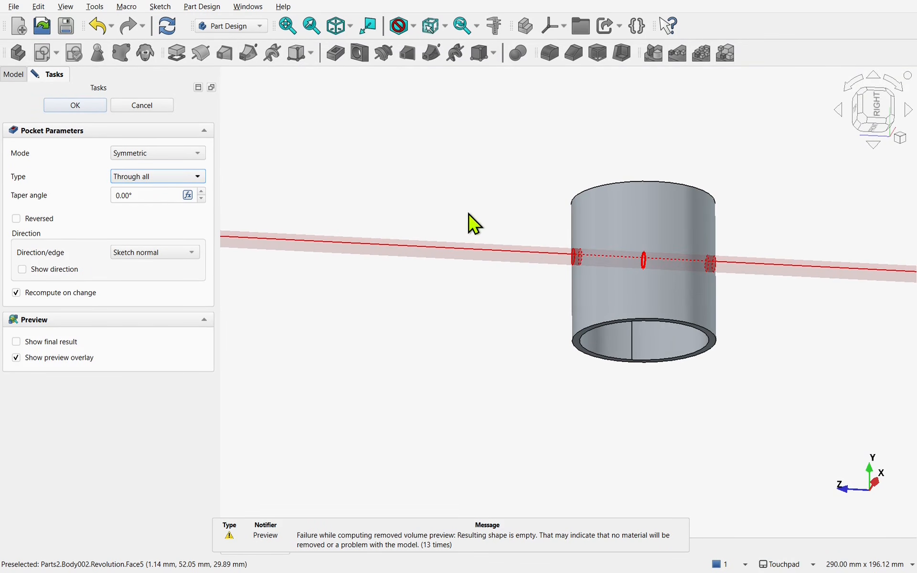
pyautogui.click(75, 107)
pyautogui.keyDown('shift'); pyautogui.moveTo(577, 260); pyautogui.dragTo(770, 296); pyautogui.keyUp('shift')
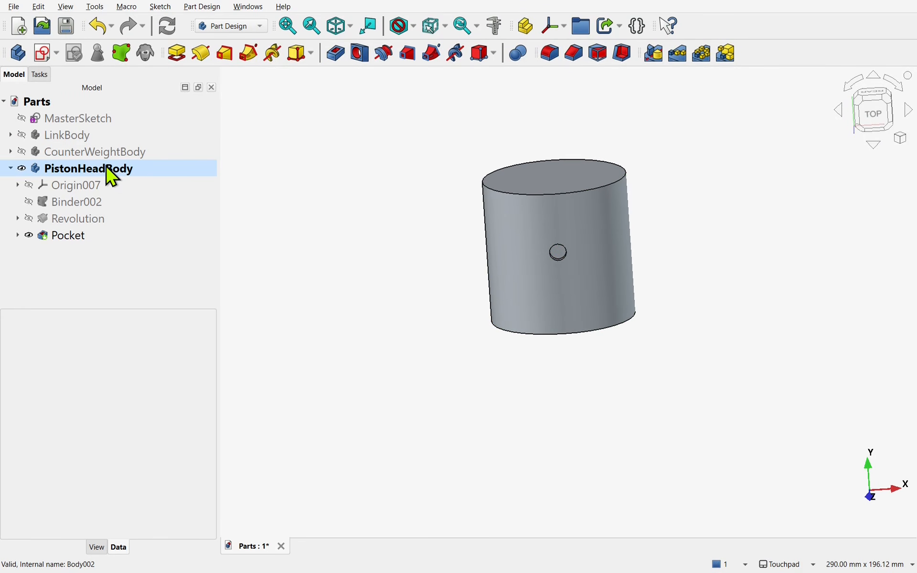
# Step: Inspect where PistonHeadBody's origin lies using the Transform tool, and cancel without moving the body
pyautogui.rightClick(111, 177)
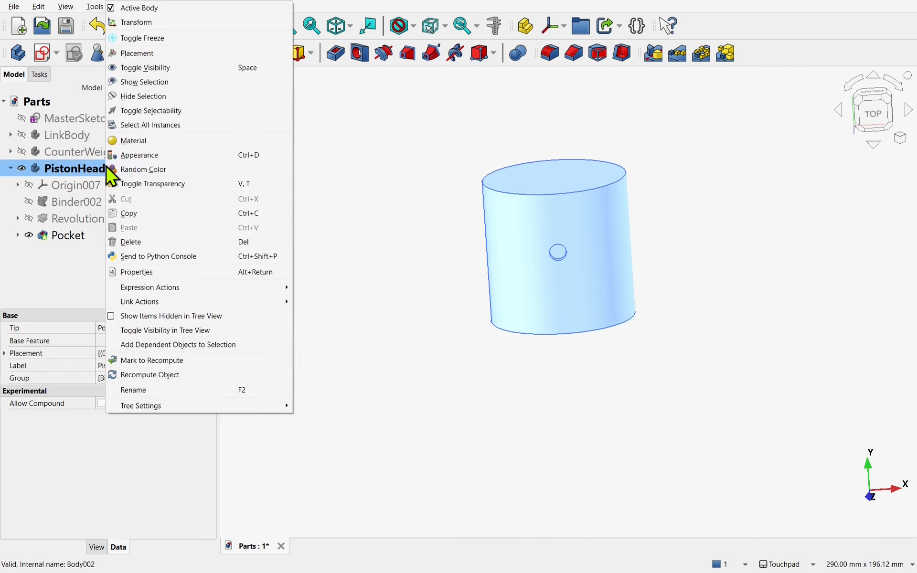
pyautogui.click(139, 27)
pyautogui.keyDown('shift'); pyautogui.moveTo(543, 293); pyautogui.dragTo(415, 322); pyautogui.keyUp('shift')
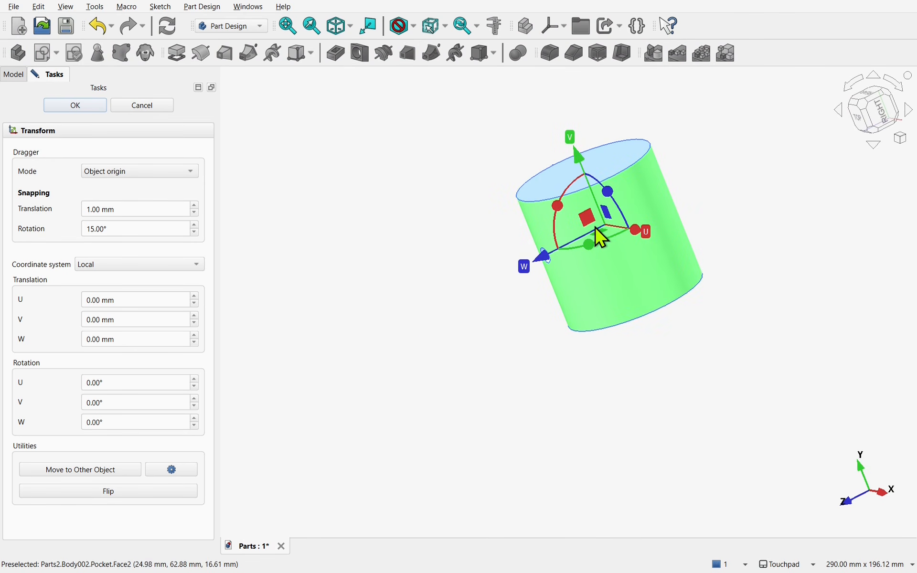
pyautogui.keyDown('shift'); pyautogui.moveTo(572, 264); pyautogui.dragTo(644, 264); pyautogui.keyUp('shift')
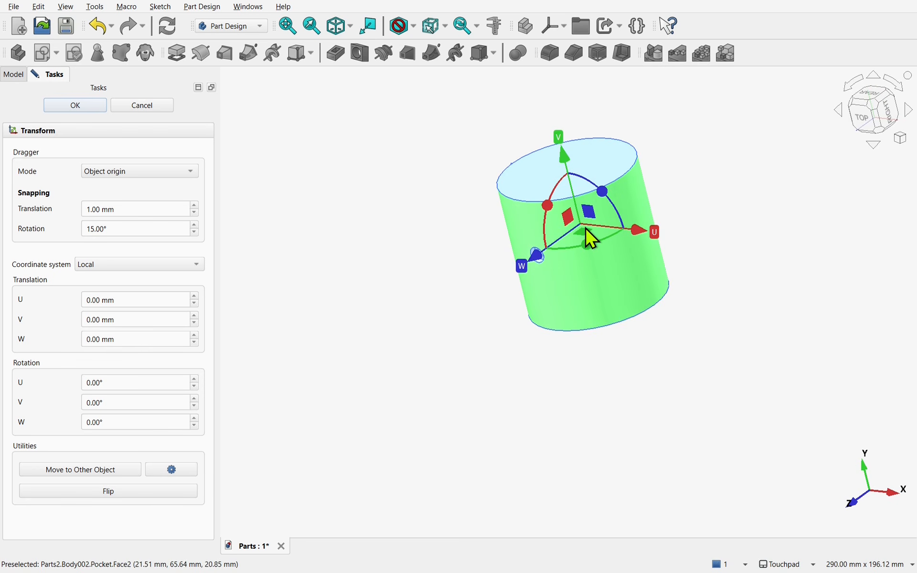
pyautogui.click(130, 101)
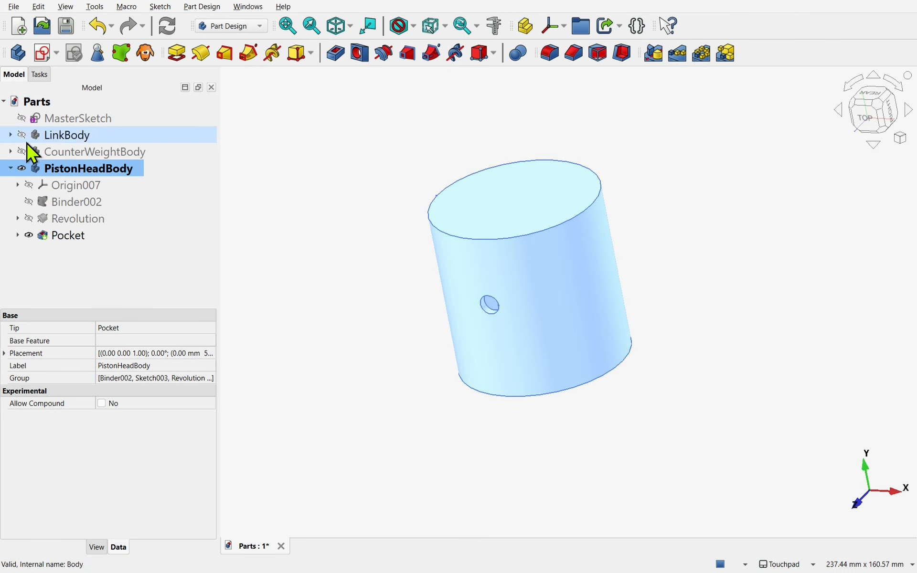
# Step: Collapse PistonHeadBody in the model tree and hide it
pyautogui.click(10, 169)
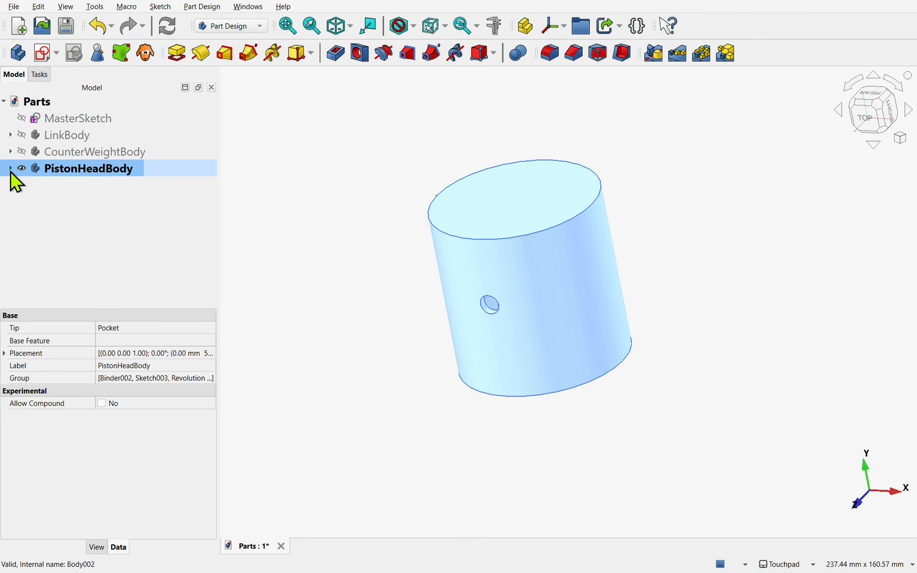
pyautogui.click(21, 169)
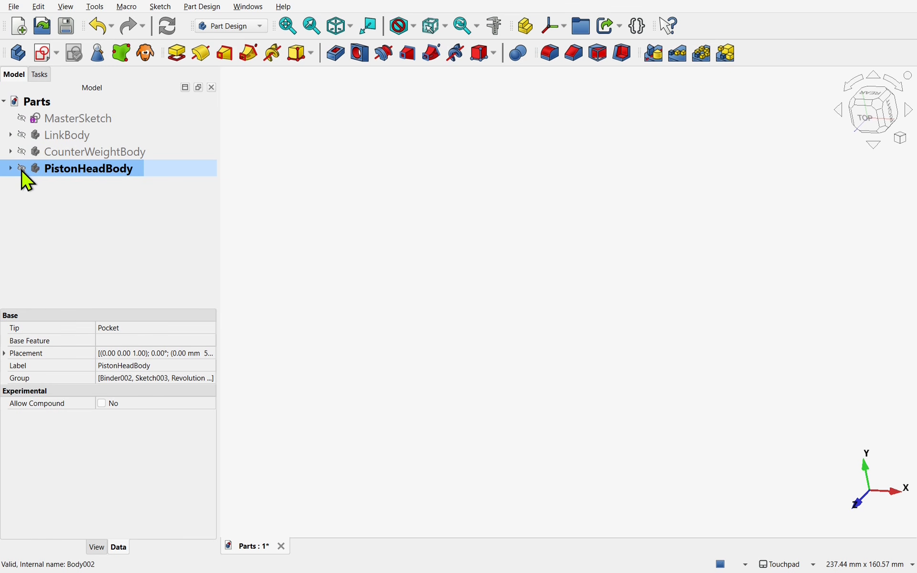
pyautogui.click(297, 144)
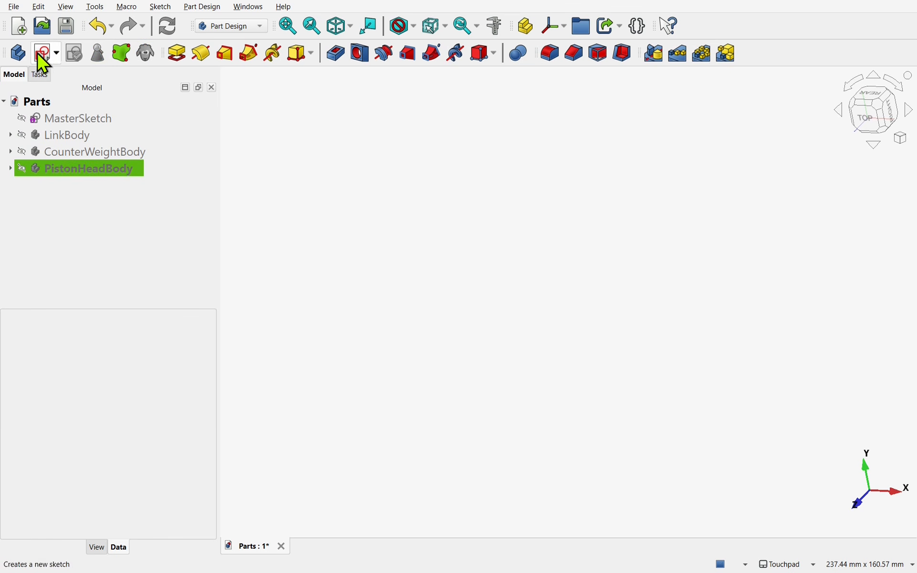
# Step: Create a new body and rename it MountBody
pyautogui.click(19, 53)
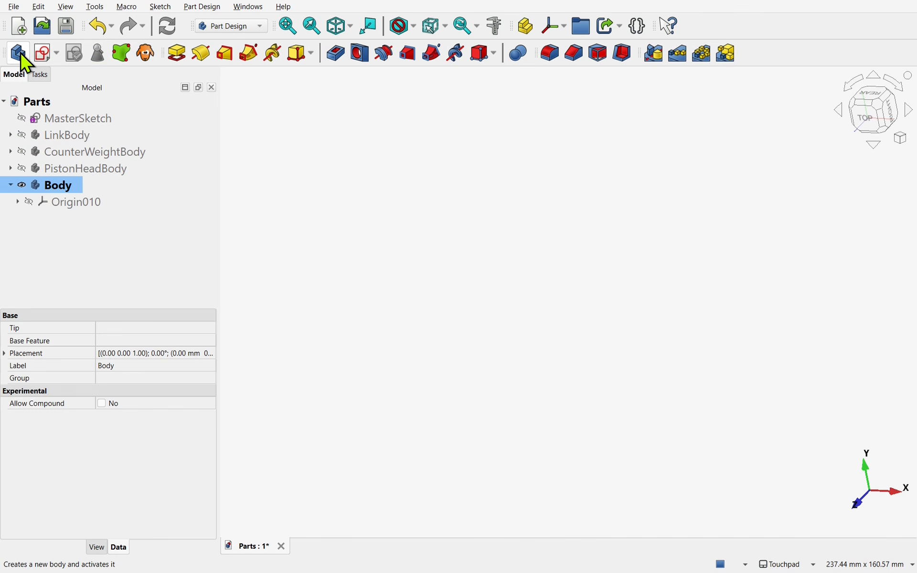
pyautogui.rightClick(67, 187)
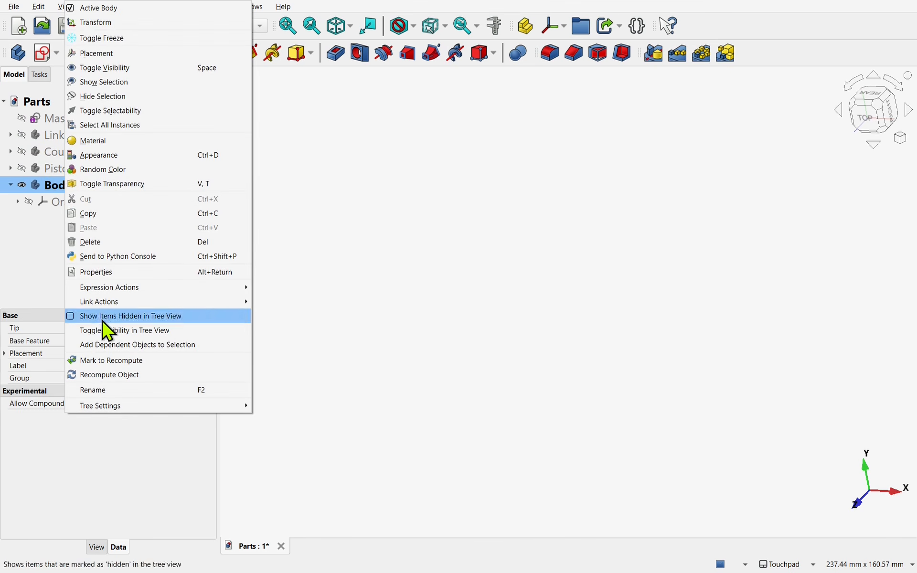
pyautogui.click(107, 389)
pyautogui.write('Moun')
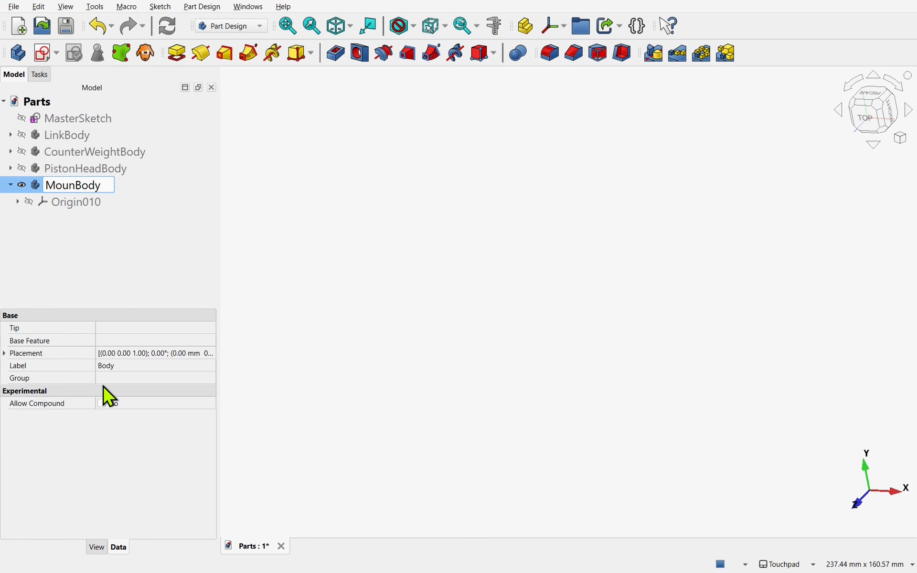
pyautogui.write('t')
pyautogui.press('Return')
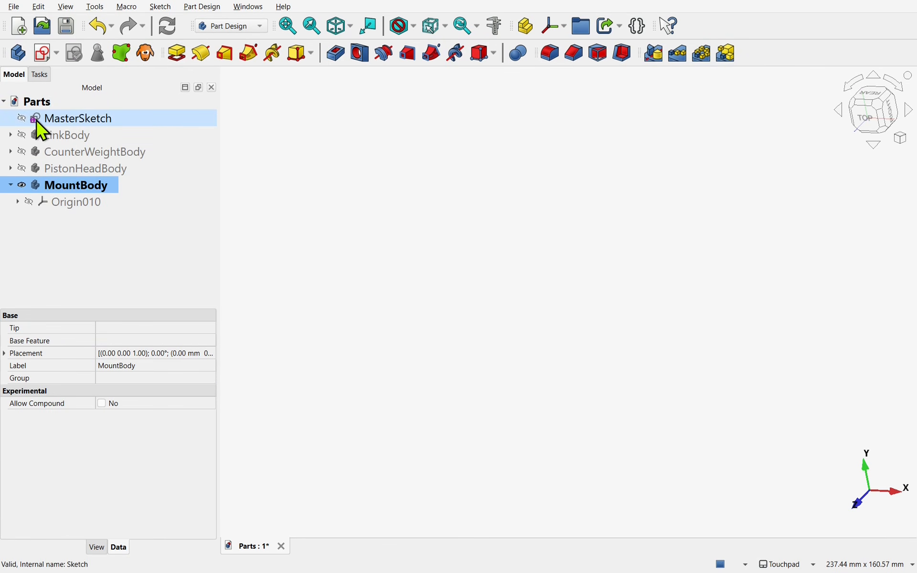
# Step: Show MasterSketch and use Transform to move MountBody's origin to the upper of the two small circles inside the counterweight outline
pyautogui.click(22, 122)
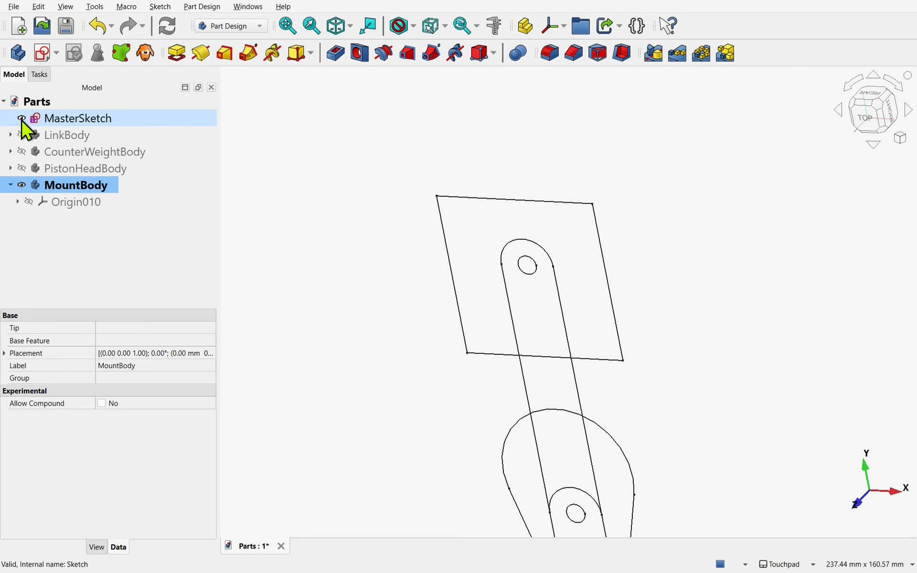
pyautogui.click(868, 128)
pyautogui.click(92, 126)
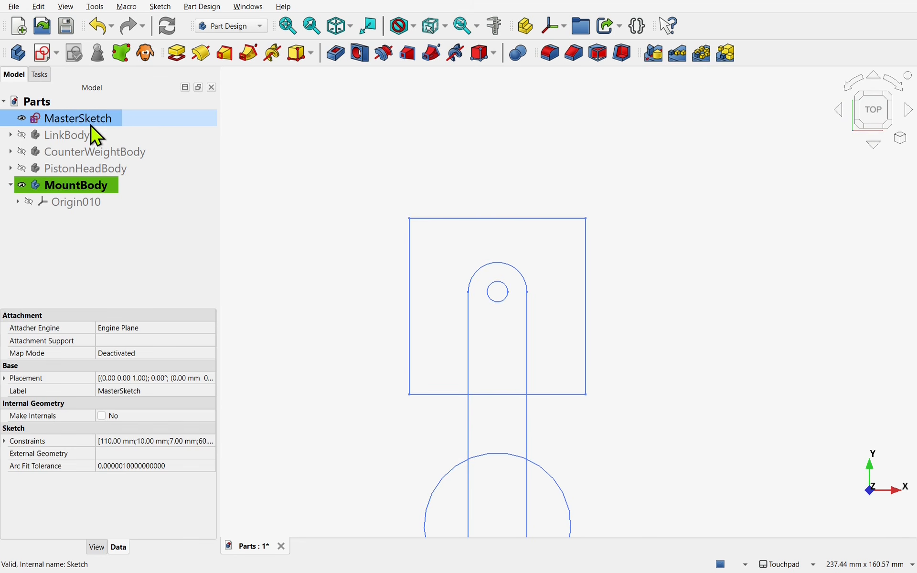
pyautogui.click(293, 34)
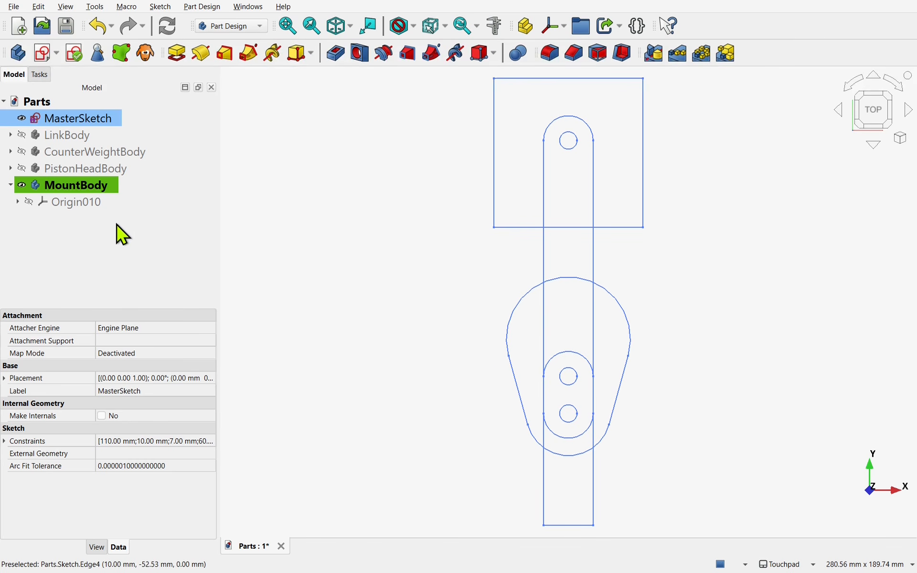
pyautogui.rightClick(84, 189)
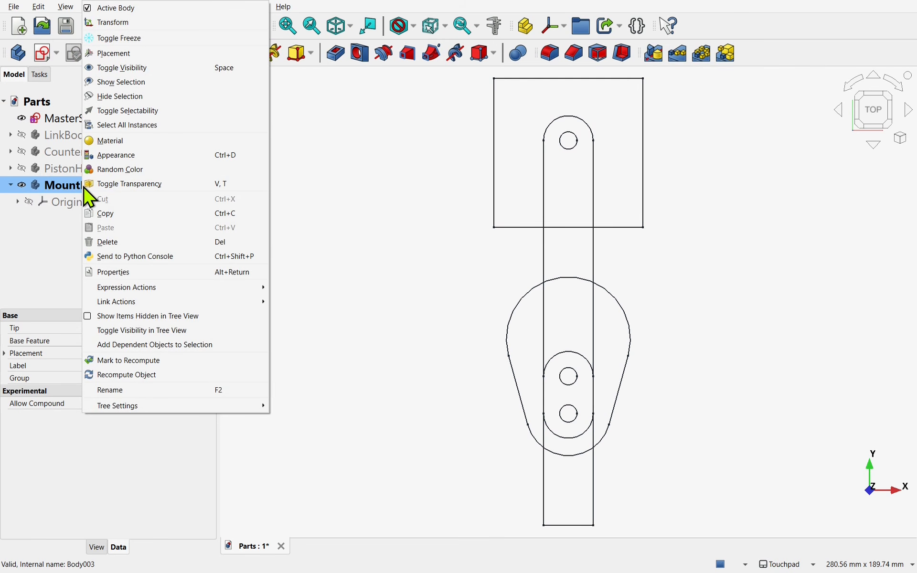
pyautogui.click(116, 22)
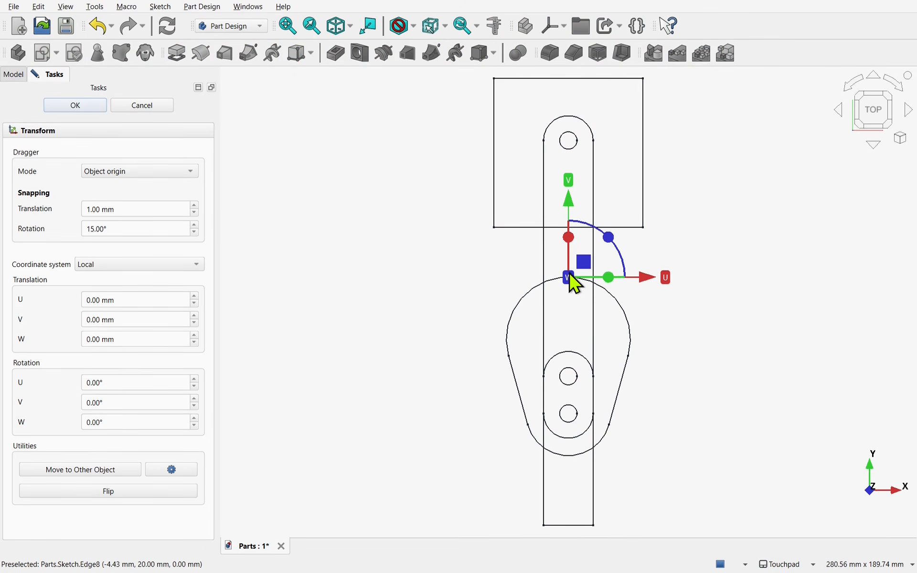
pyautogui.click(65, 475)
pyautogui.click(569, 385)
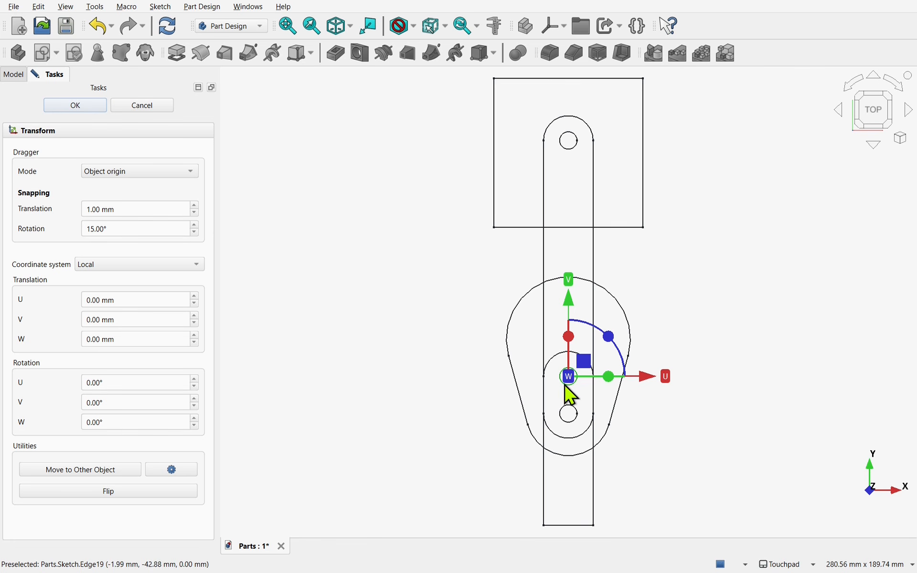
pyautogui.click(76, 107)
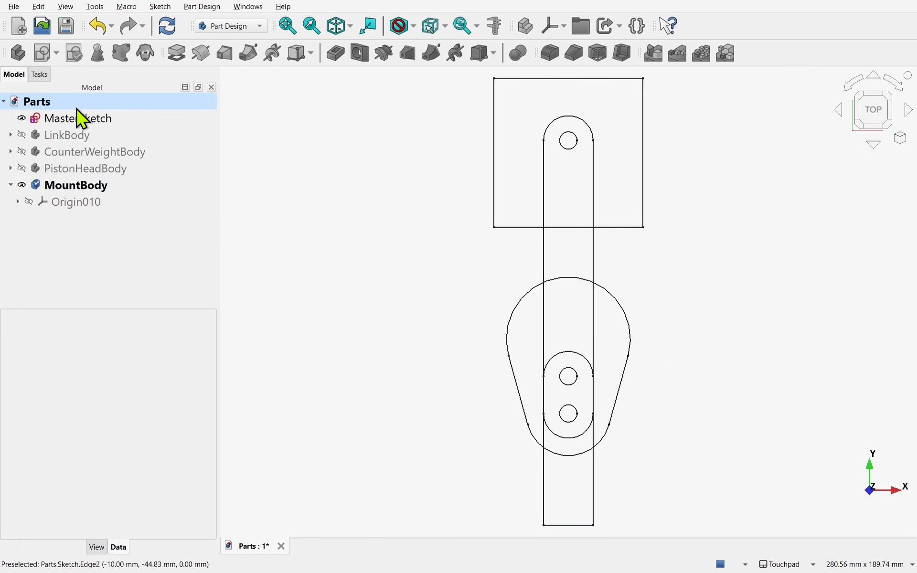
# Step: Create a shape binder of MasterSketch inside MountBody and turn off its Make Face property
pyautogui.click(98, 120)
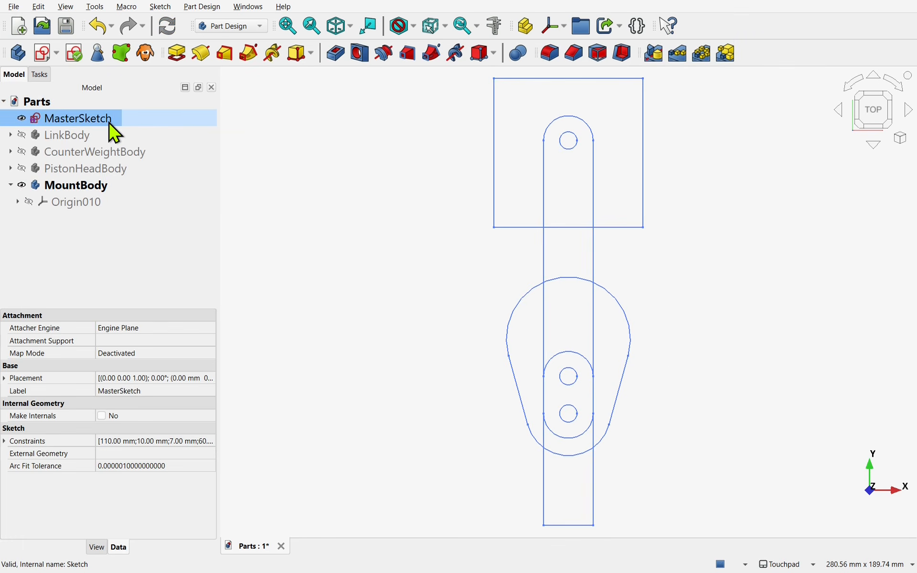
pyautogui.click(122, 53)
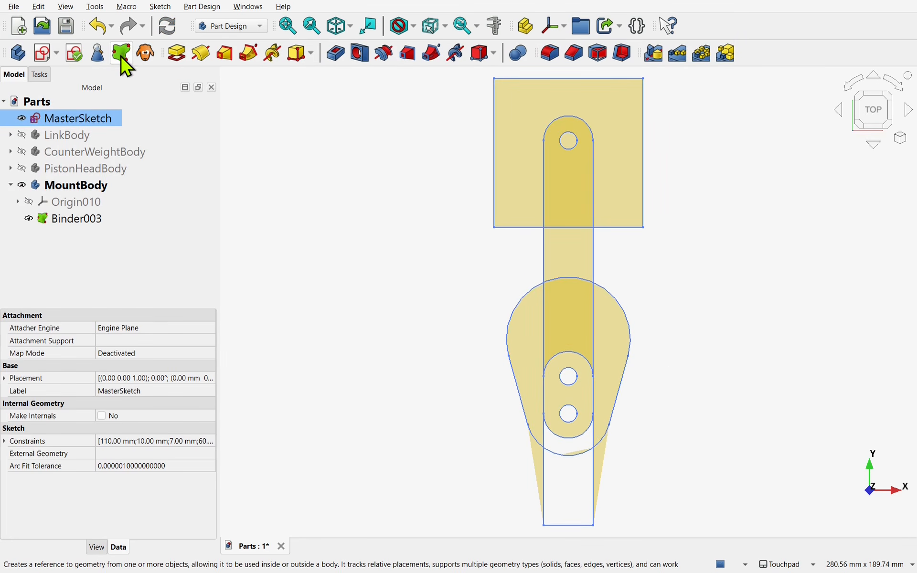
pyautogui.click(95, 219)
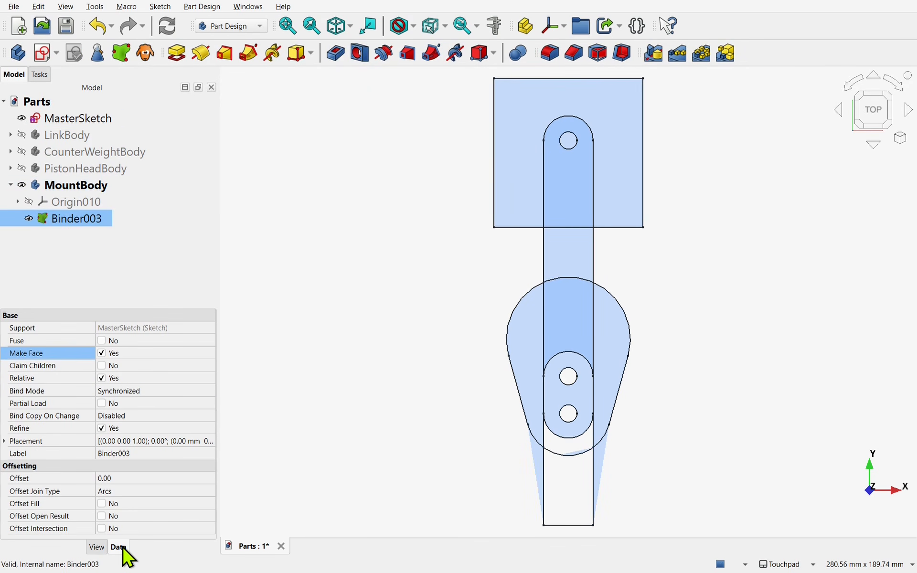
pyautogui.click(102, 355)
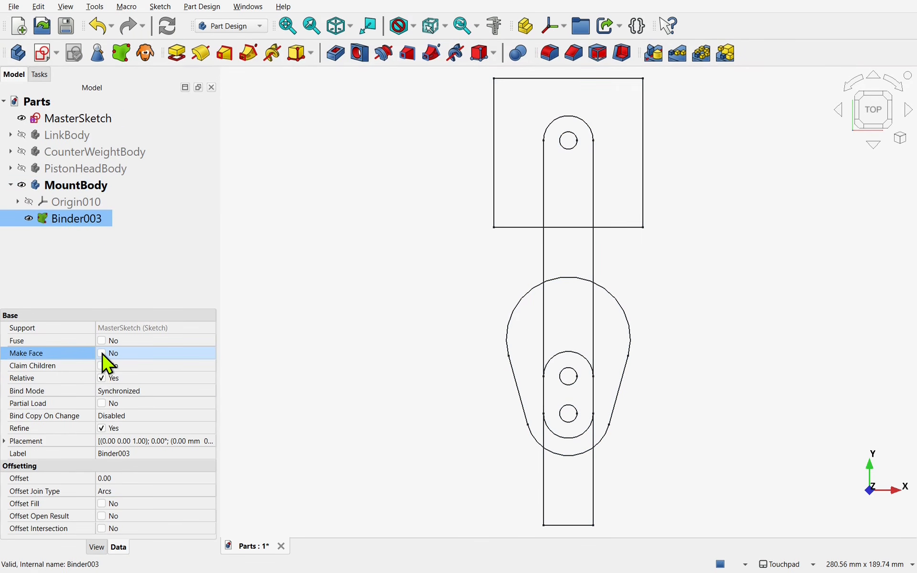
# Step: Set Binder003's line width to 3 and hide MasterSketch
pyautogui.click(97, 548)
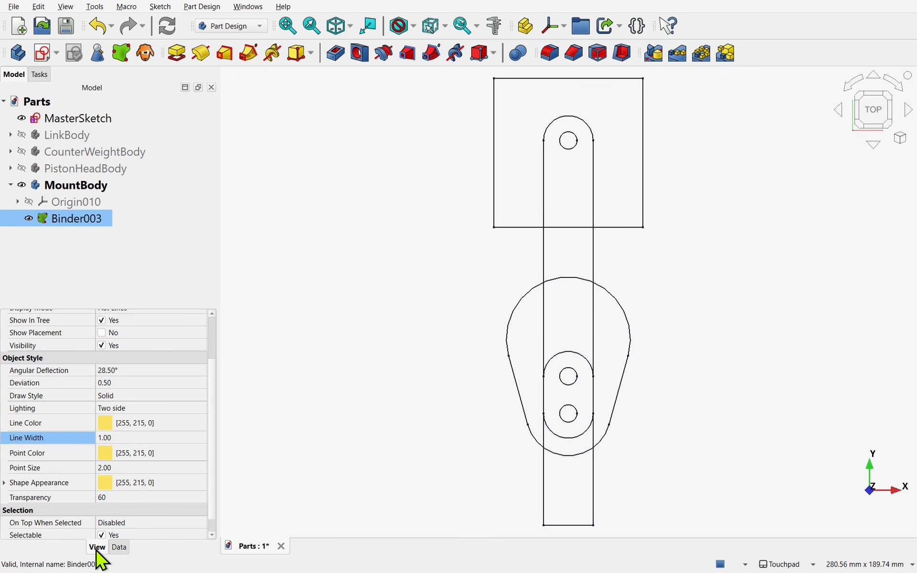
pyautogui.click(136, 438)
pyautogui.write('3')
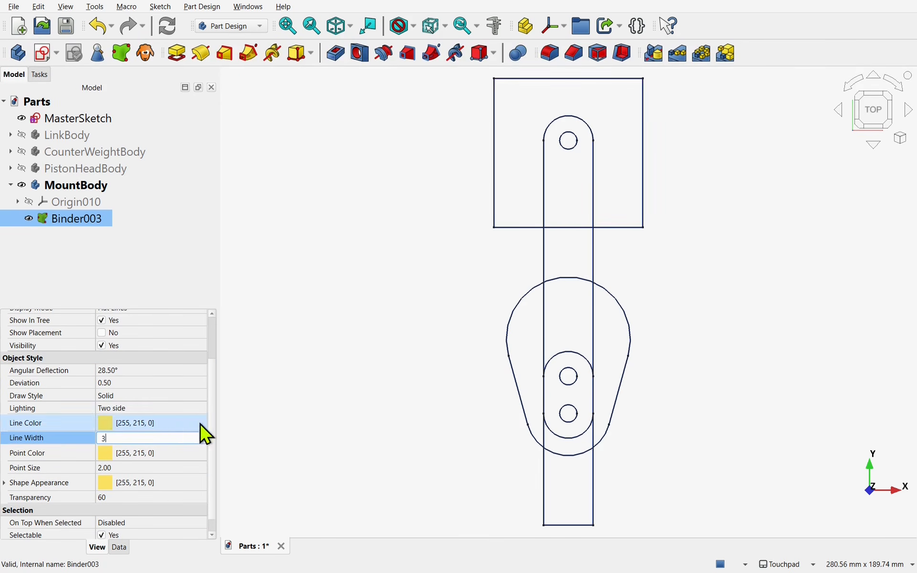
pyautogui.click(260, 389)
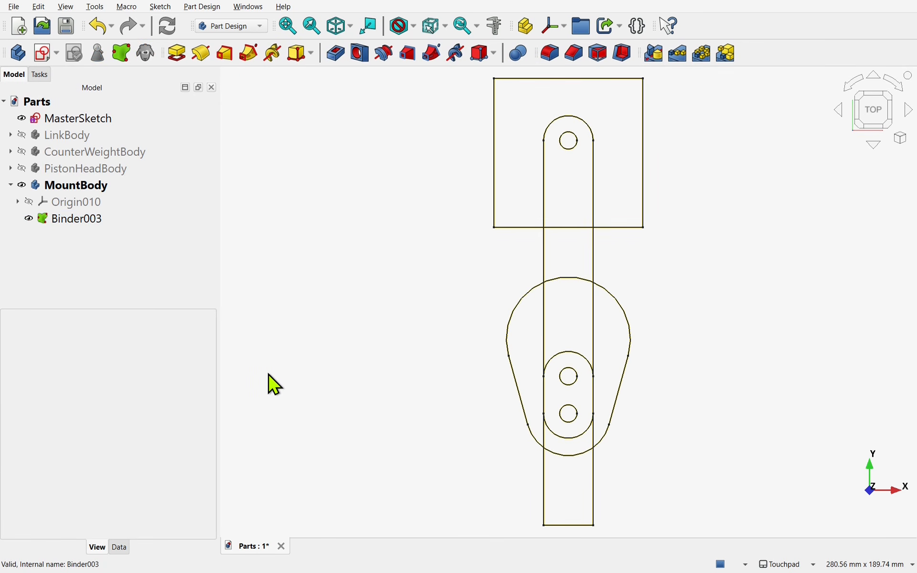
pyautogui.click(25, 121)
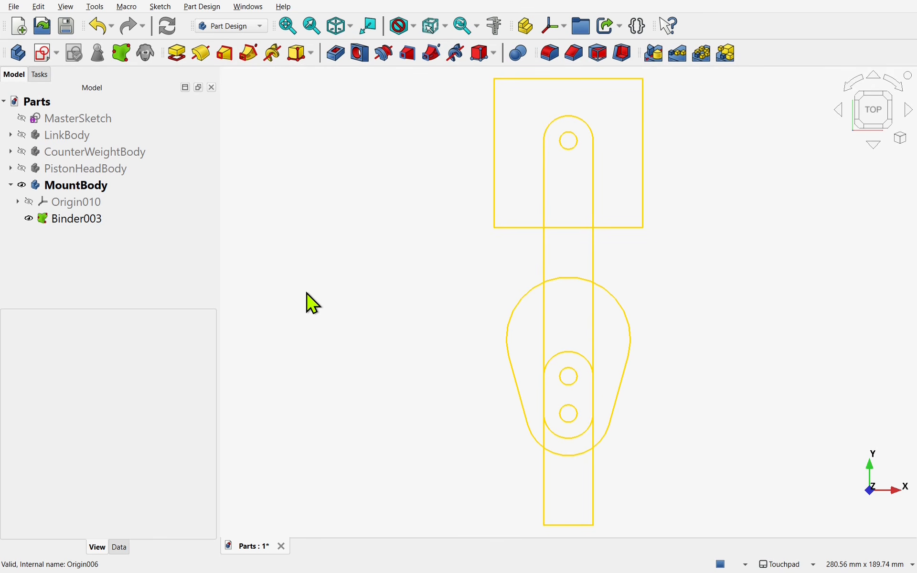
# Step: Create a sketch on MountBody's XY plane, project the mount's three straight edges, top arc and pin circle as defining external geometry, and close it
pyautogui.click(43, 53)
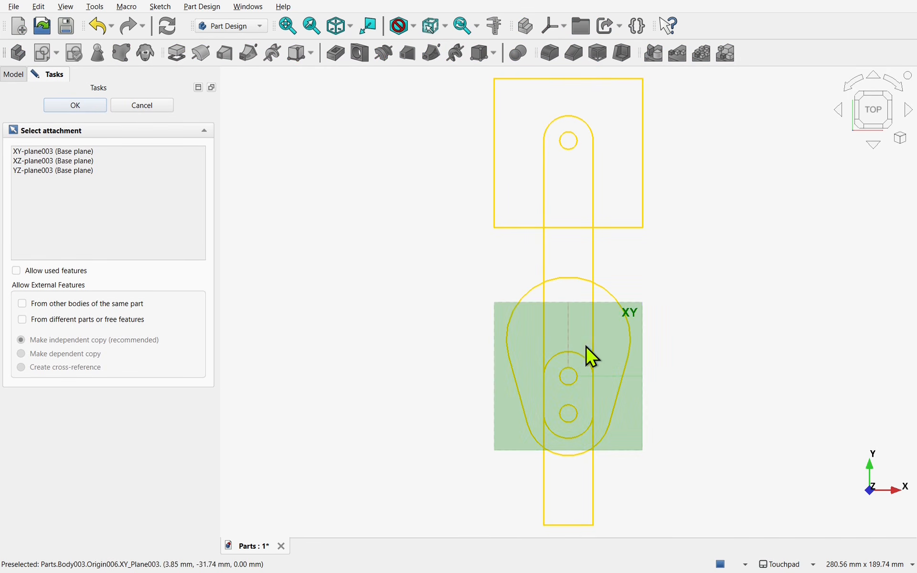
pyautogui.click(620, 329)
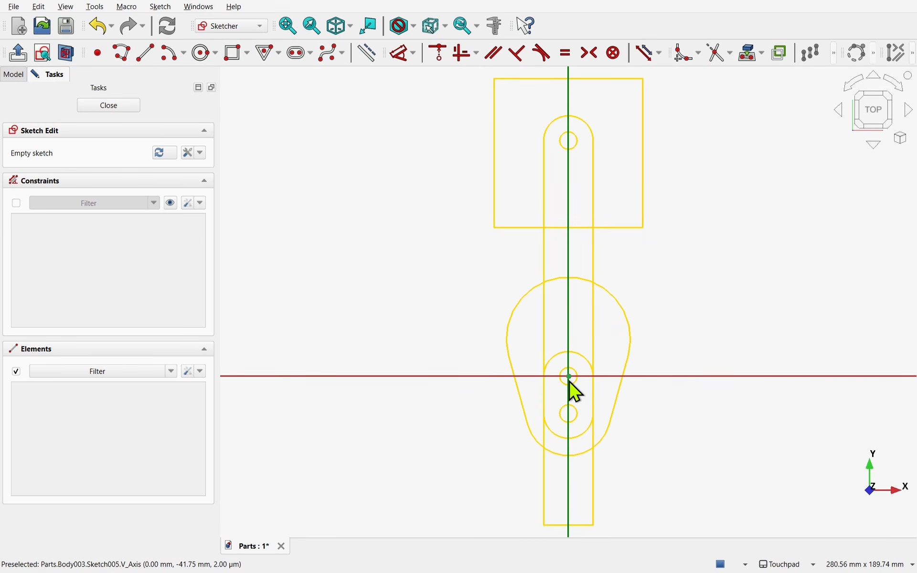
pyautogui.click(763, 70)
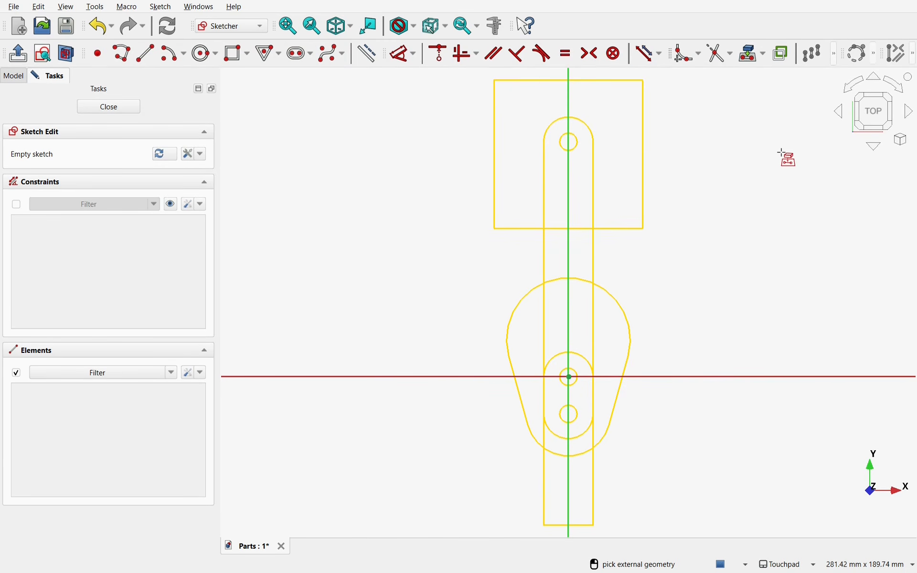
pyautogui.click(594, 500)
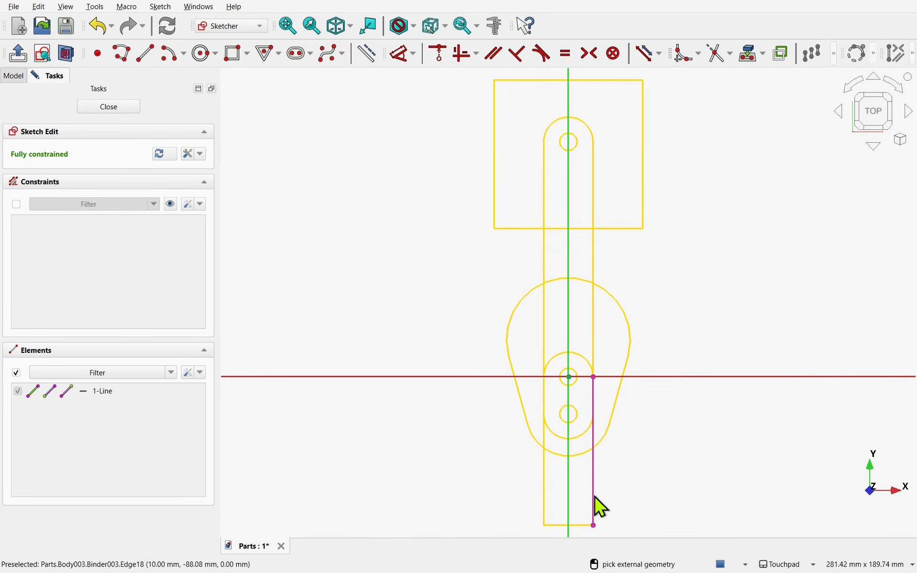
pyautogui.click(583, 526)
pyautogui.click(544, 497)
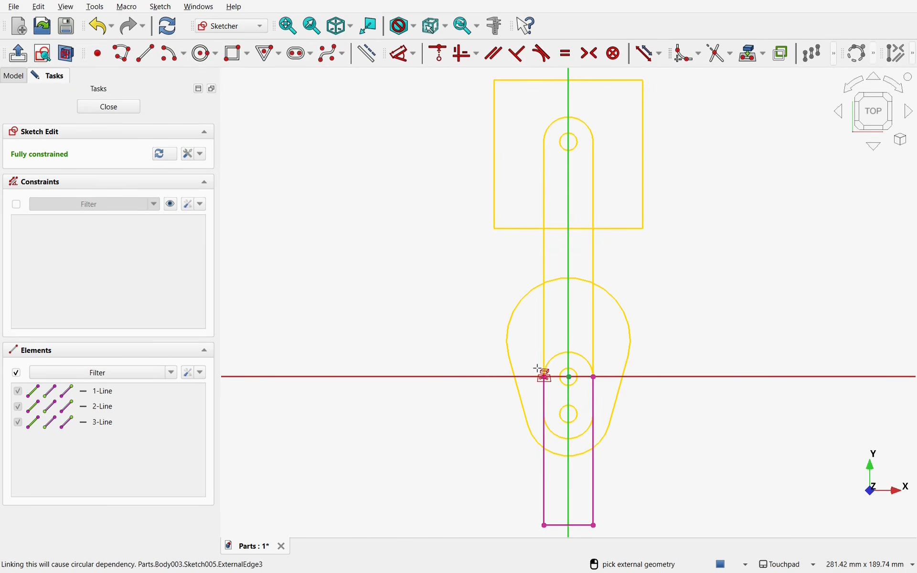
pyautogui.click(559, 354)
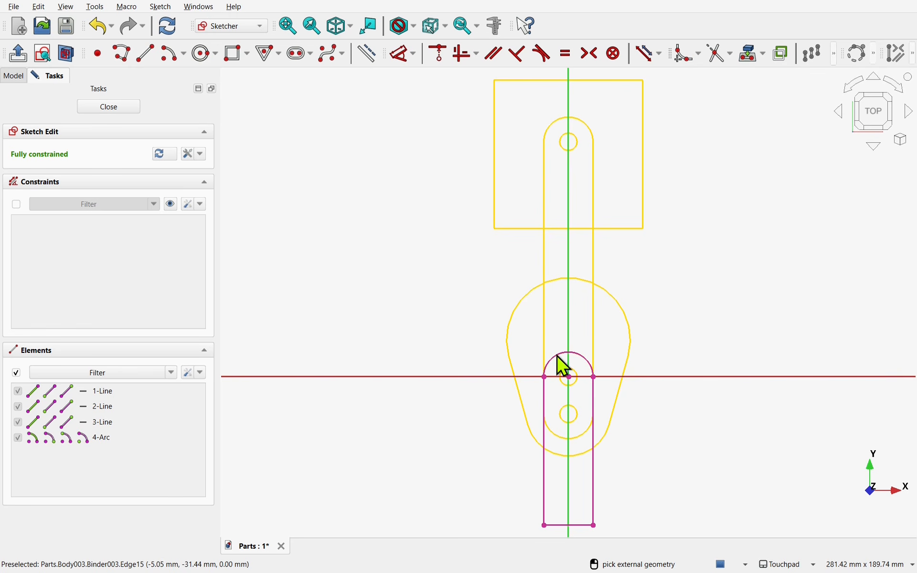
pyautogui.click(572, 381)
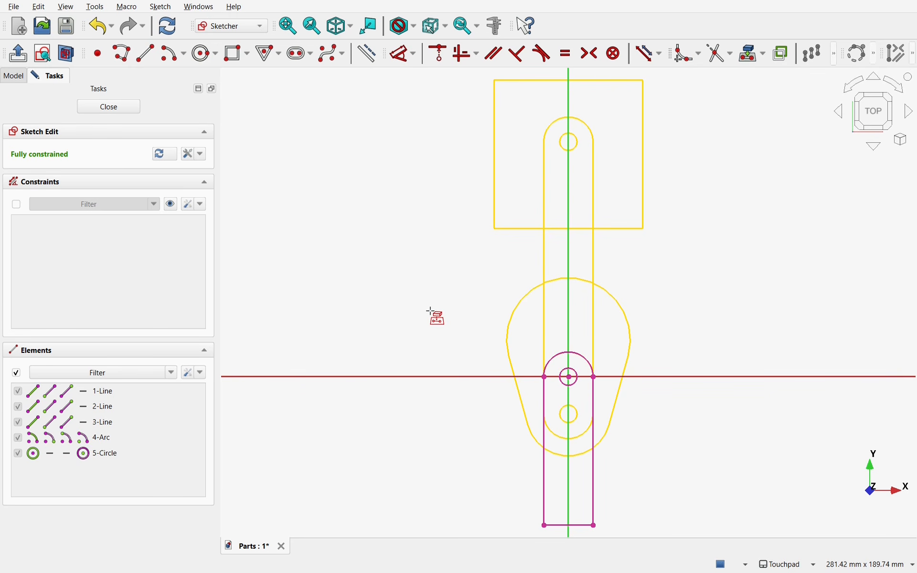
pyautogui.click(114, 108)
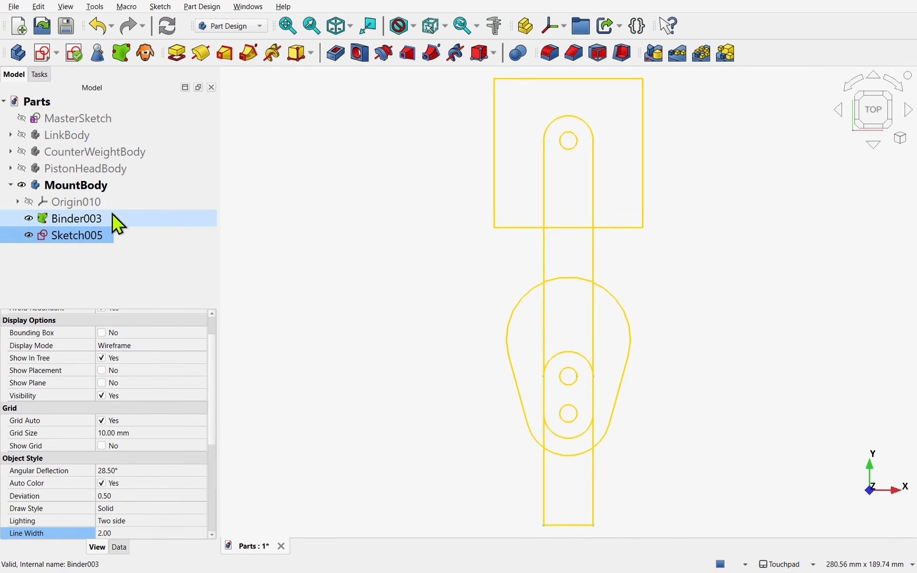
# Step: Hide Binder003 and pad the mount sketch symmetrically with a length of 50 mm
pyautogui.click(29, 218)
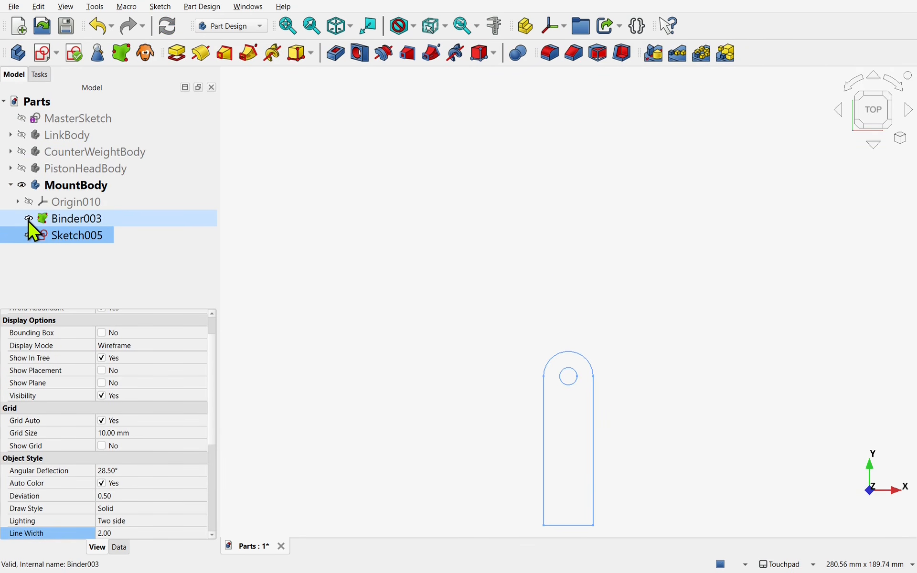
pyautogui.click(288, 27)
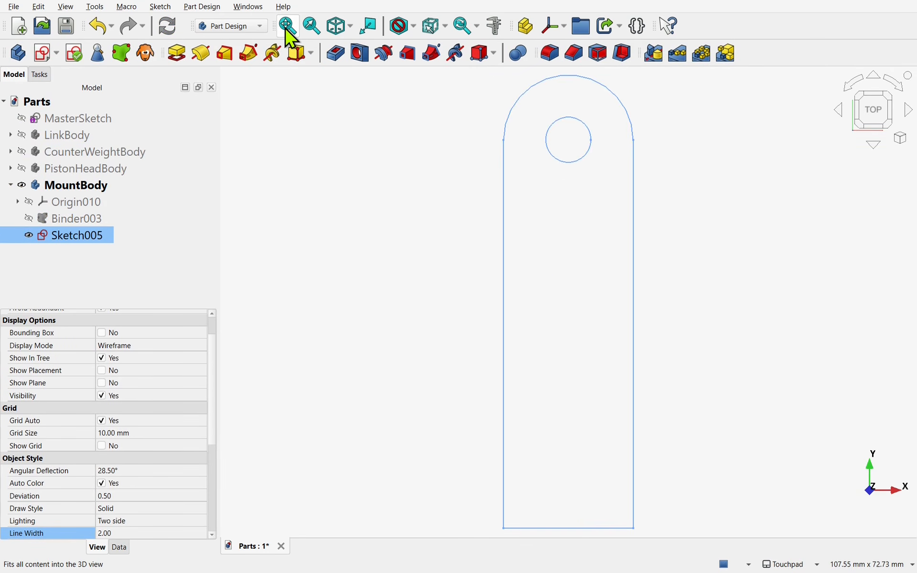
pyautogui.keyDown('shift'); pyautogui.moveTo(511, 286); pyautogui.dragTo(426, 273); pyautogui.keyUp('shift')
pyautogui.scroll(-1, 426, 273)
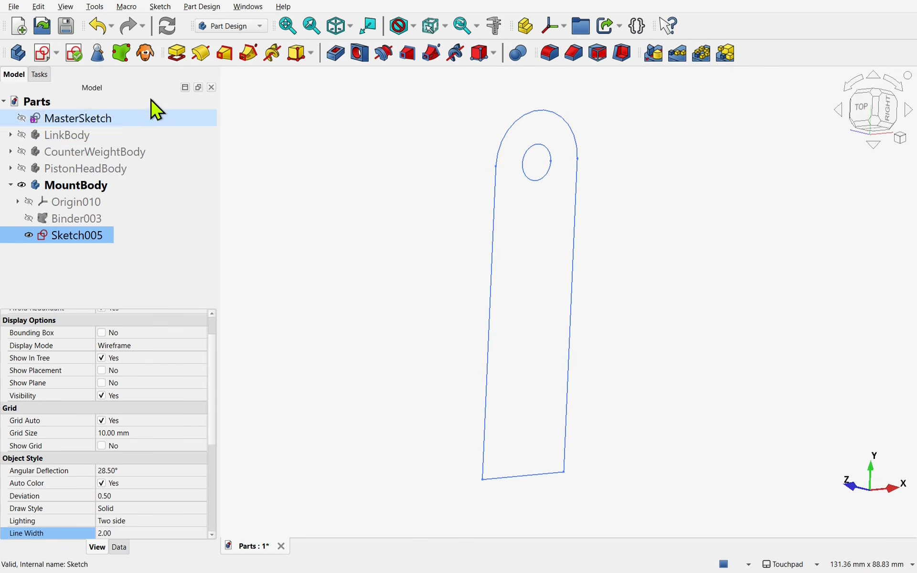
pyautogui.click(177, 55)
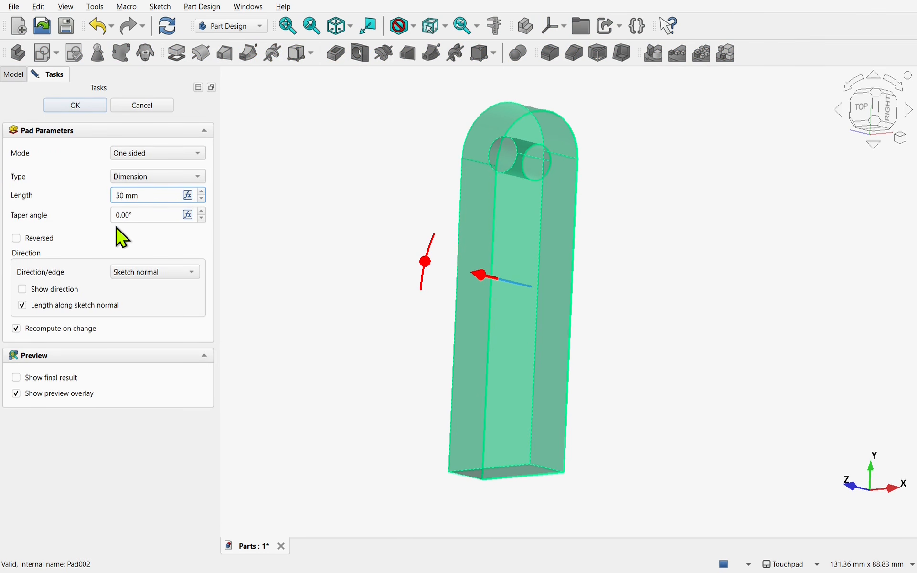
pyautogui.click(116, 242)
pyautogui.click(146, 154)
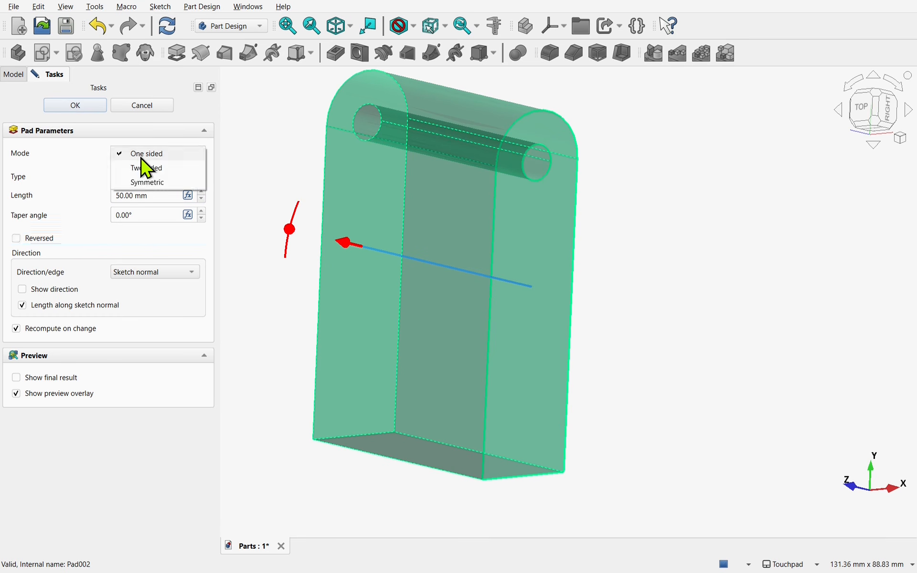
pyautogui.click(149, 182)
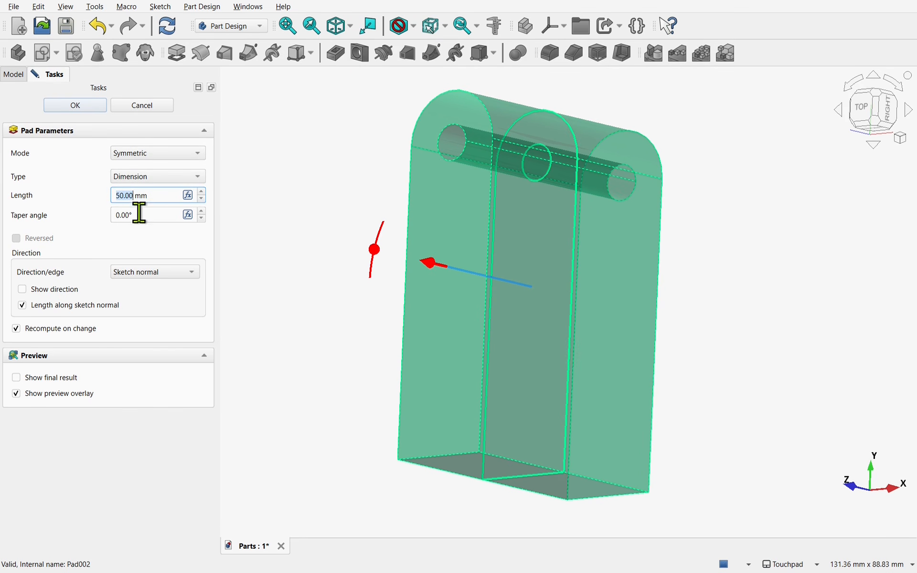
pyautogui.click(87, 111)
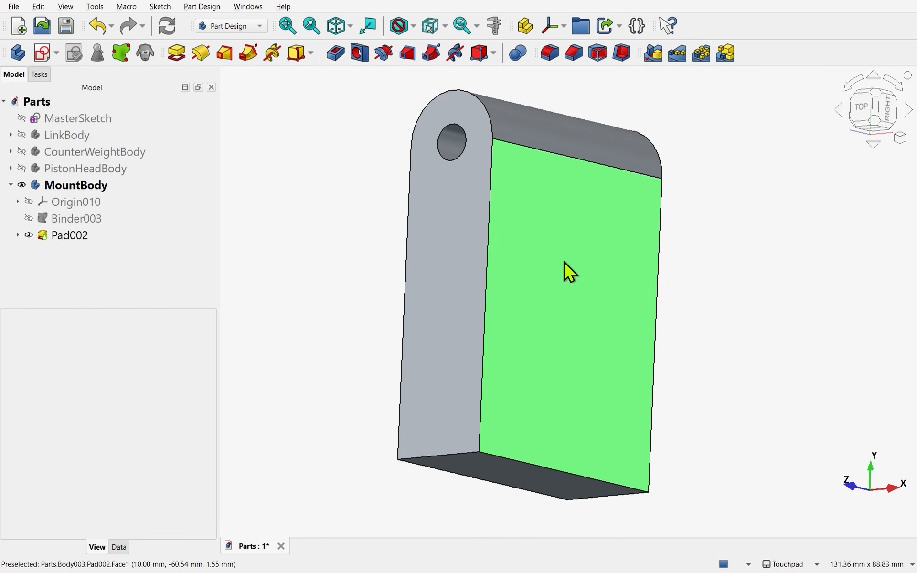
# Step: Create a sketch on the mount's large flat side face and project the upper corner at its square end as external geometry
pyautogui.click(557, 284)
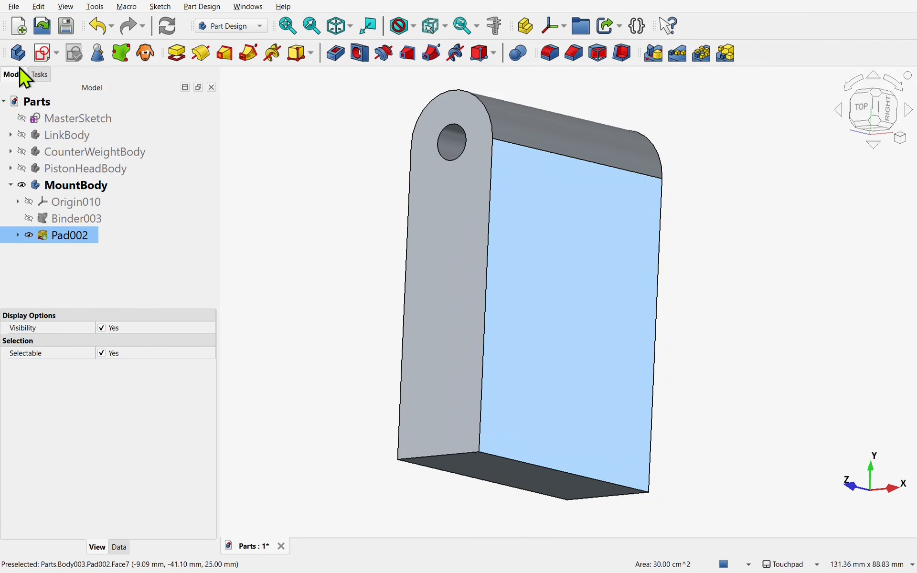
pyautogui.click(40, 55)
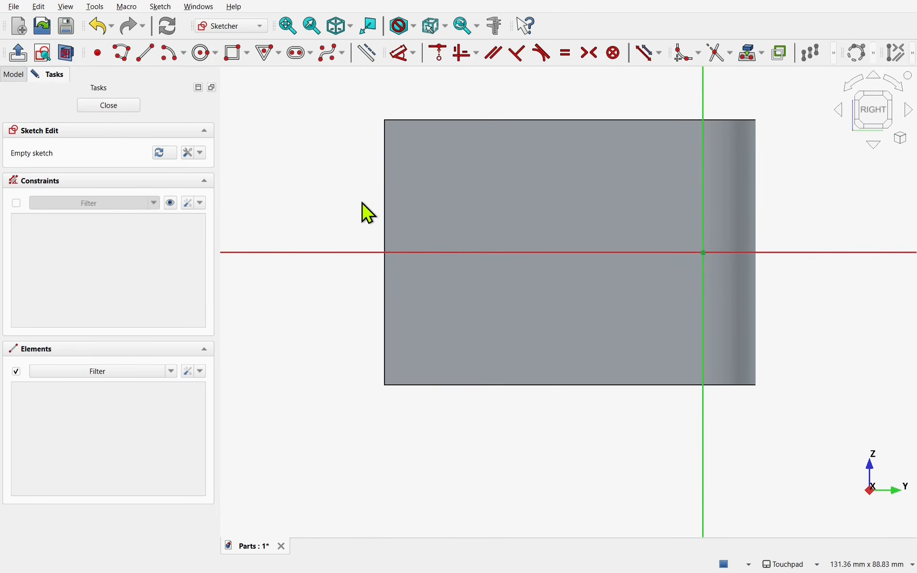
pyautogui.click(754, 56)
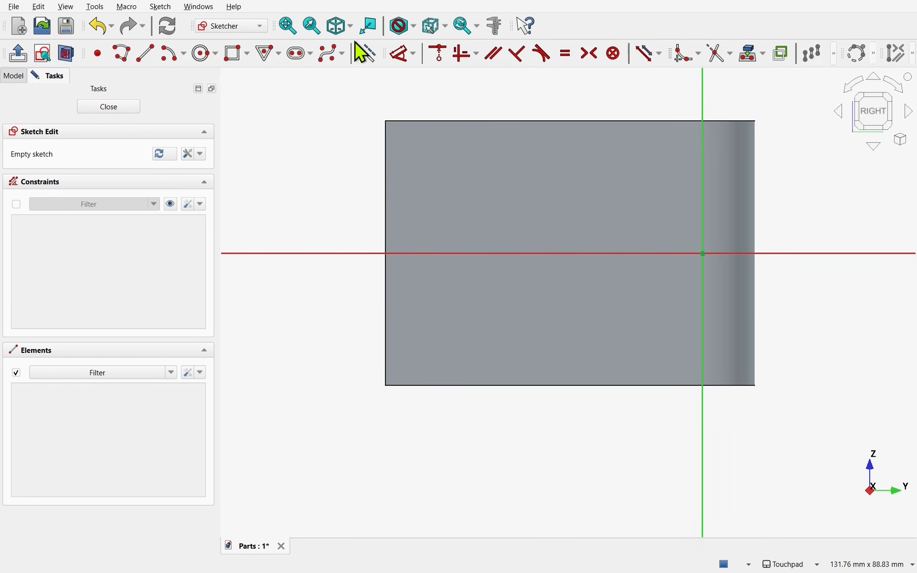
pyautogui.click(368, 53)
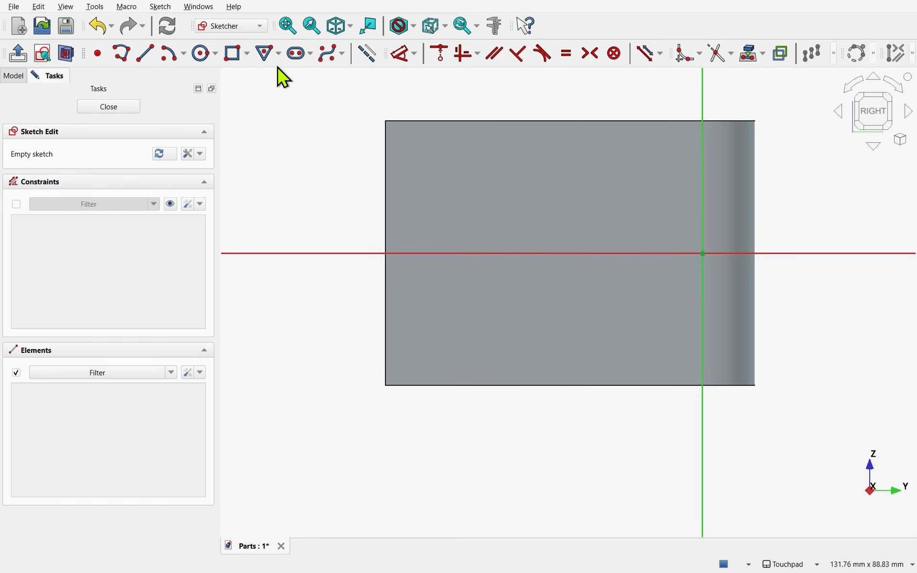
pyautogui.click(386, 122)
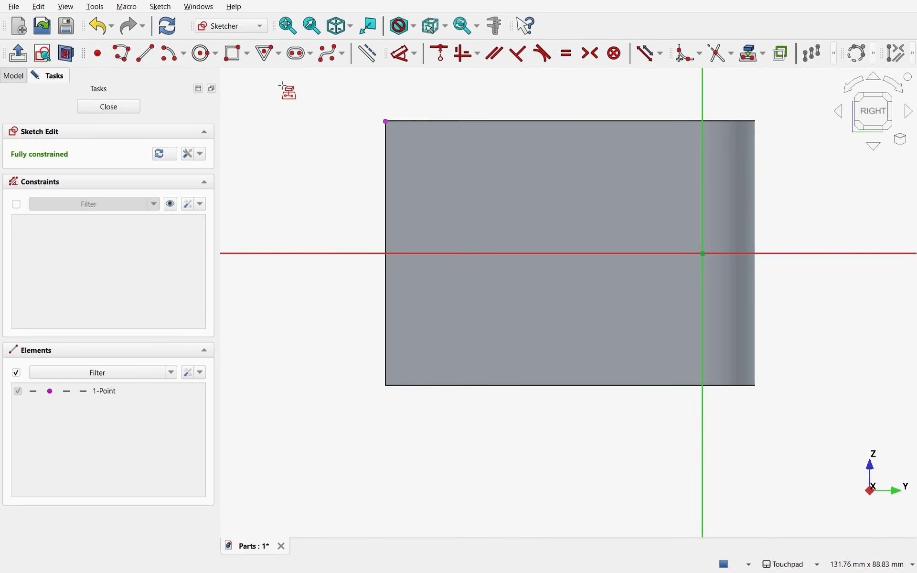
# Step: Draw a rectangle about 47 by 35 mm inside the side face, straddling the horizontal axis
pyautogui.click(237, 60)
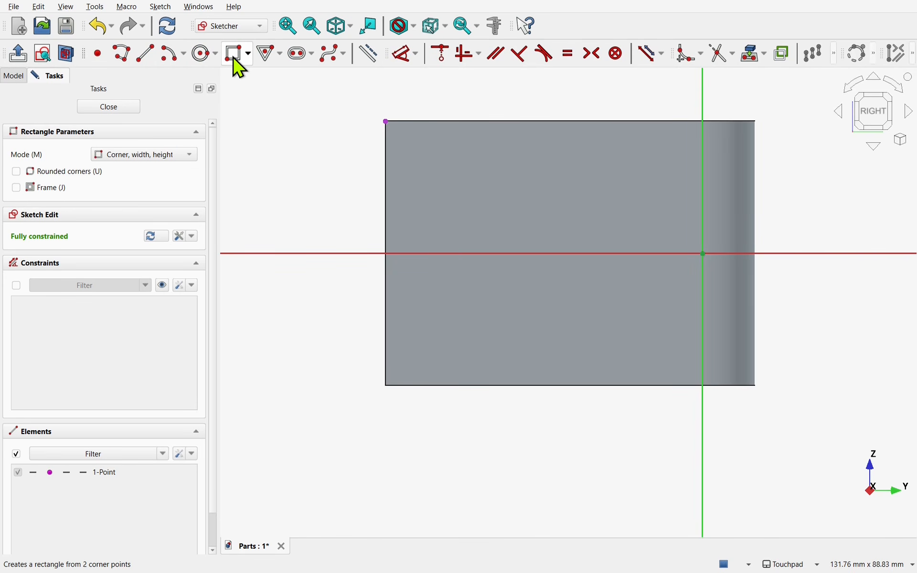
pyautogui.click(433, 165)
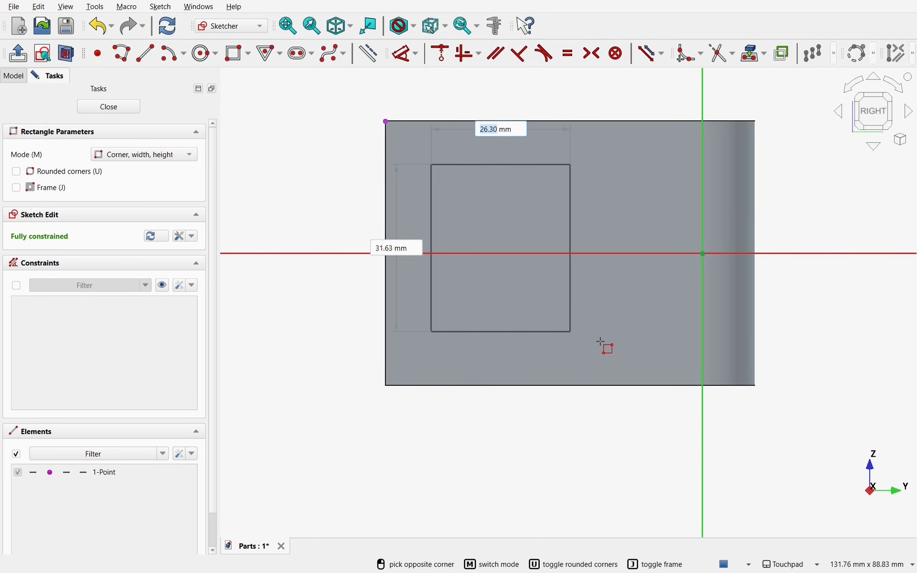
pyautogui.click(682, 350)
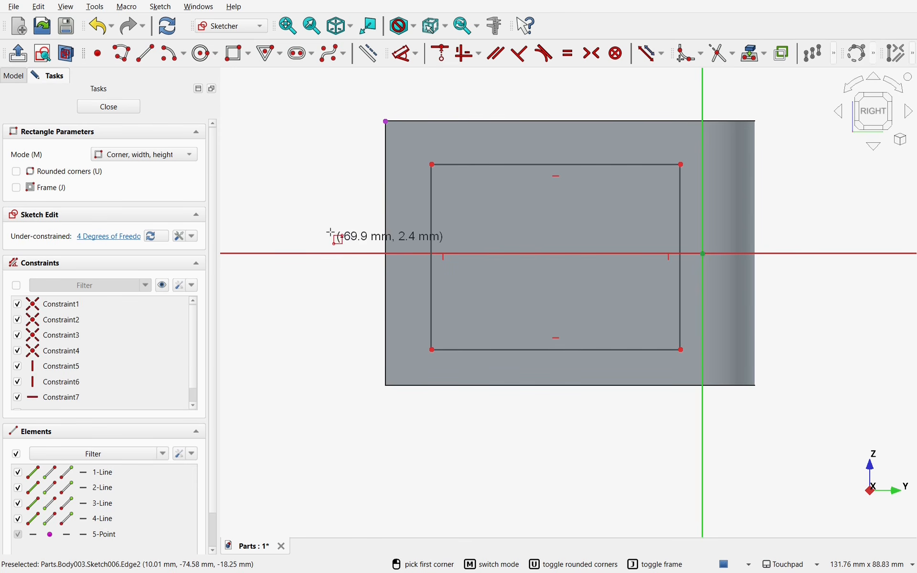
pyautogui.rightClick(332, 208)
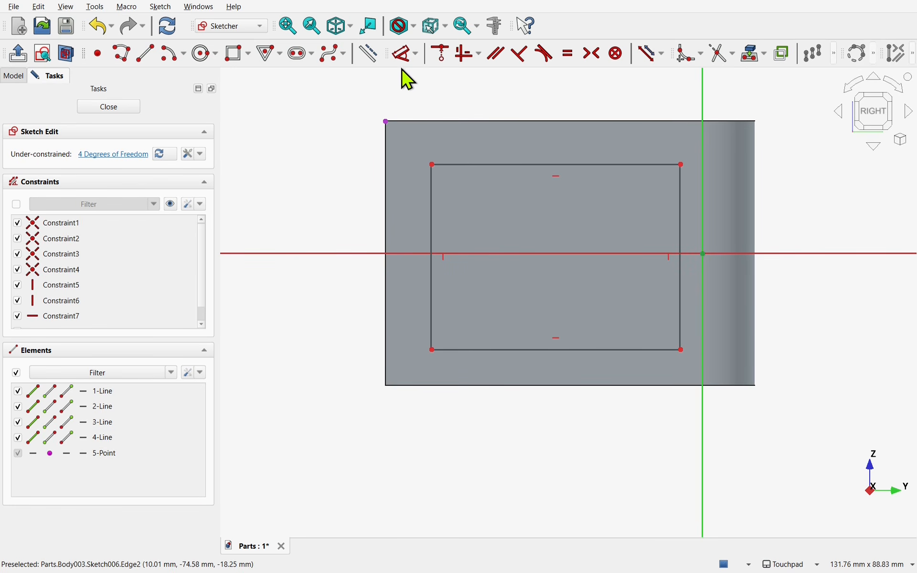
# Step: Dimension the vertical distance from the projected corner to the rectangle's nearest corner as 10 mm
pyautogui.click(406, 55)
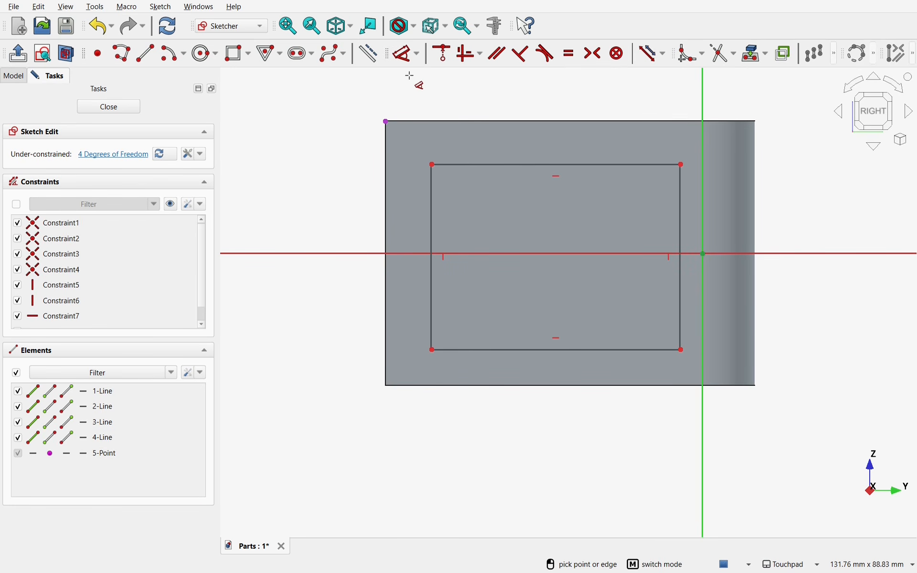
pyautogui.click(385, 122)
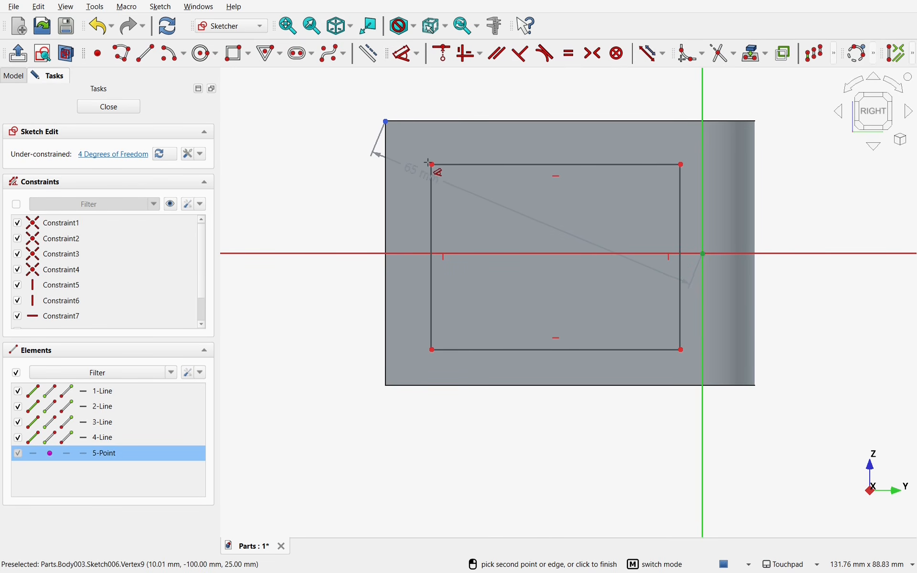
pyautogui.click(432, 165)
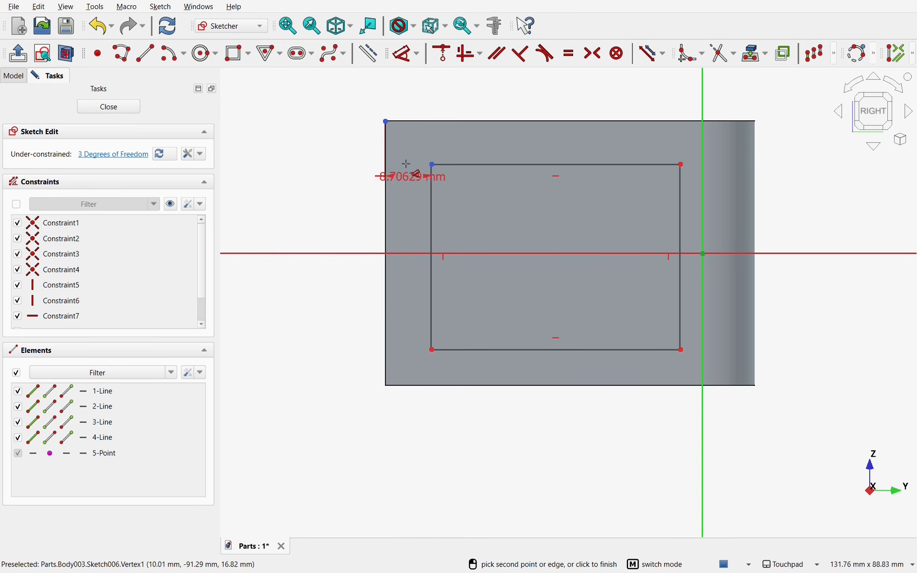
pyautogui.click(324, 164)
pyautogui.write('1')
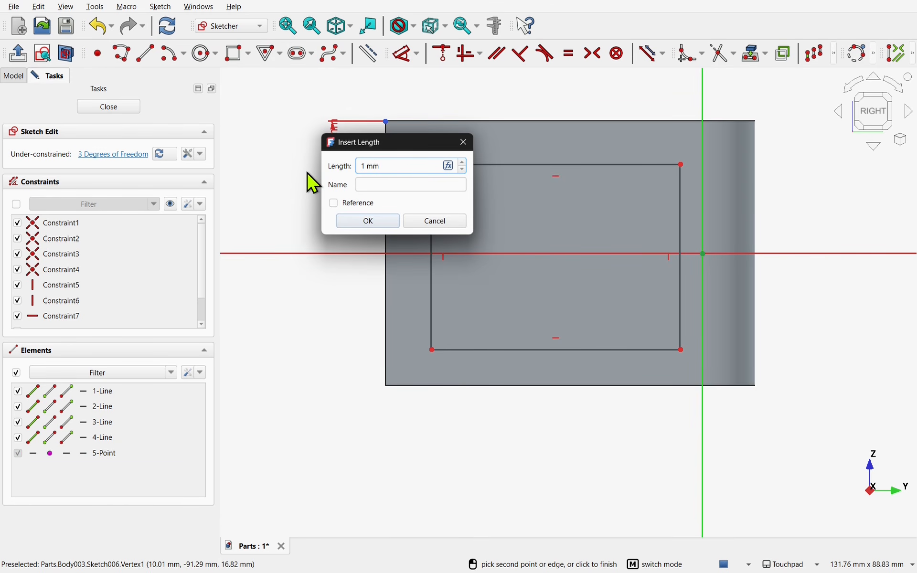
pyautogui.write('0')
pyautogui.click(352, 221)
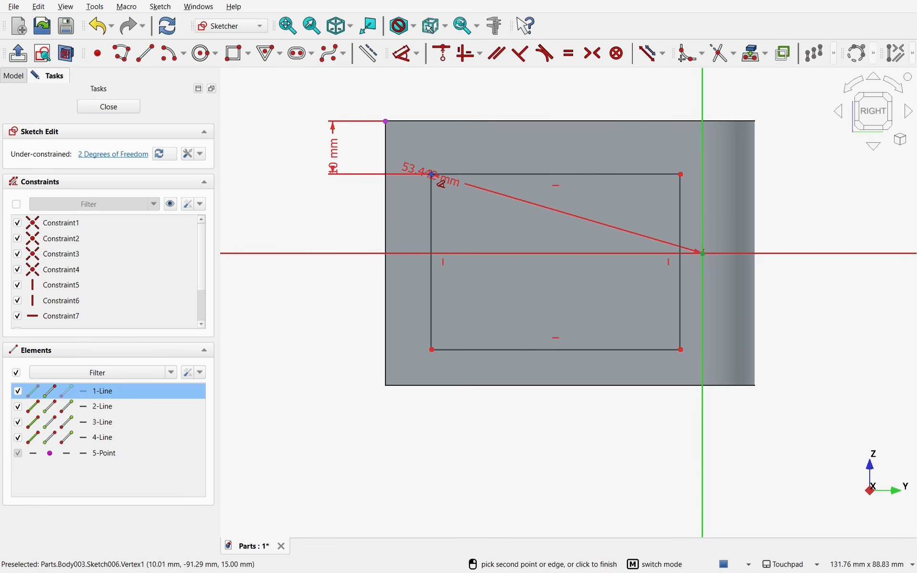
# Step: Dimension the horizontal distance from the projected corner to the rectangle's nearest corner as 10 mm
pyautogui.click(703, 253)
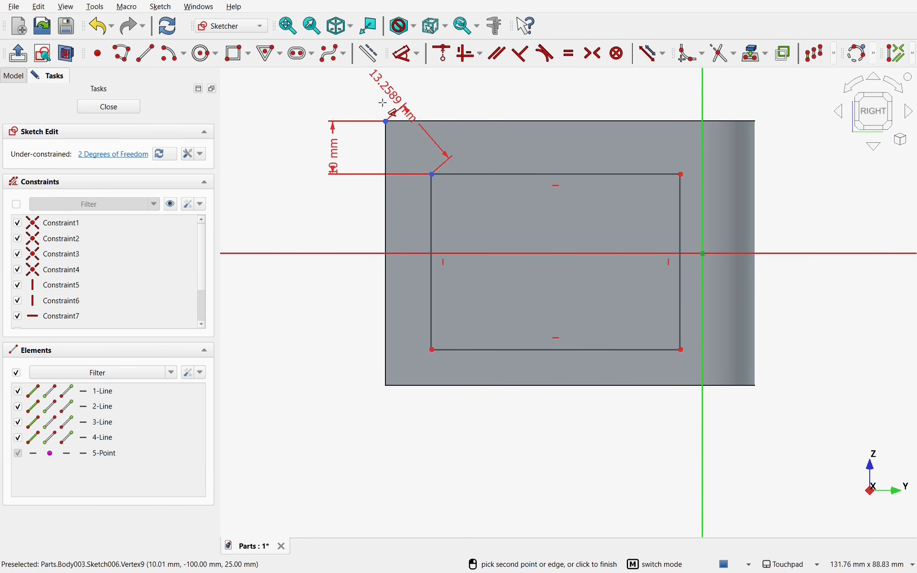
pyautogui.click(405, 81)
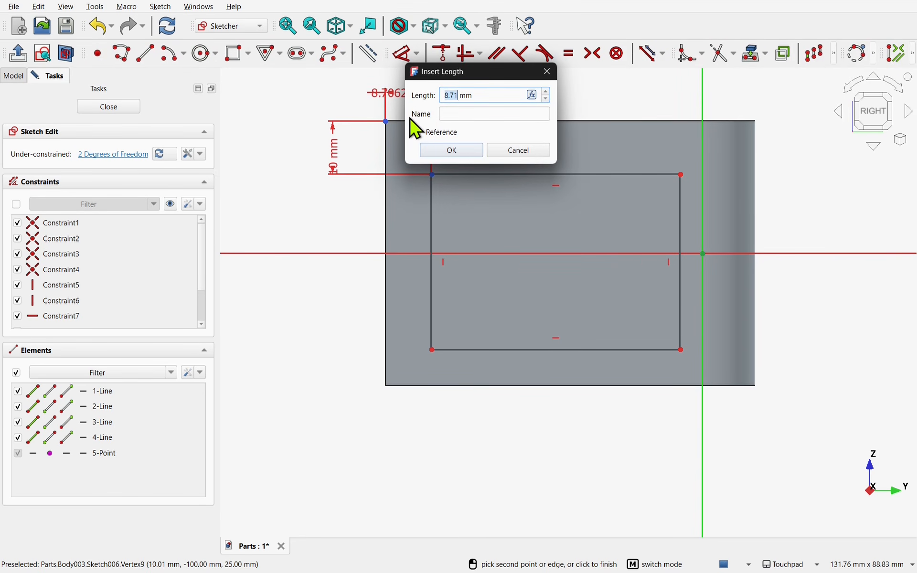
pyautogui.write('10')
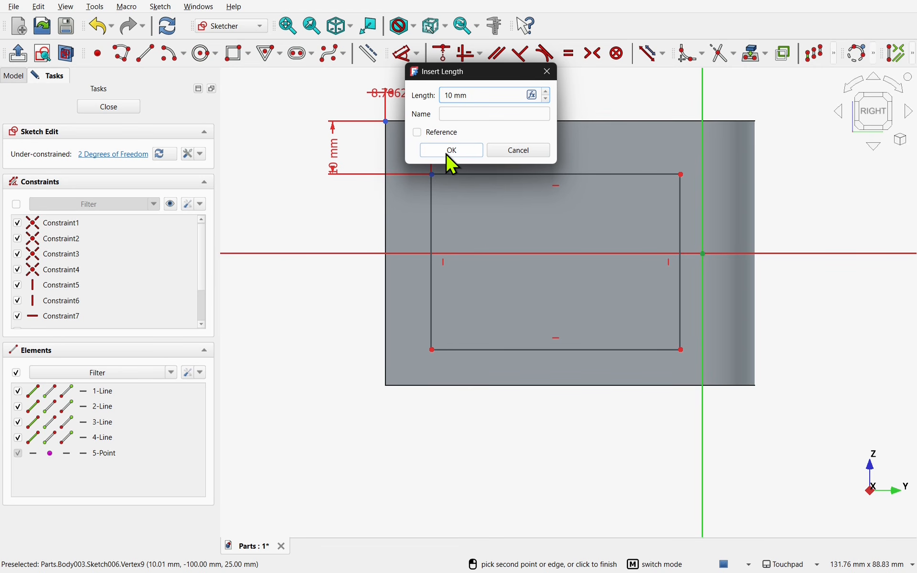
pyautogui.click(446, 154)
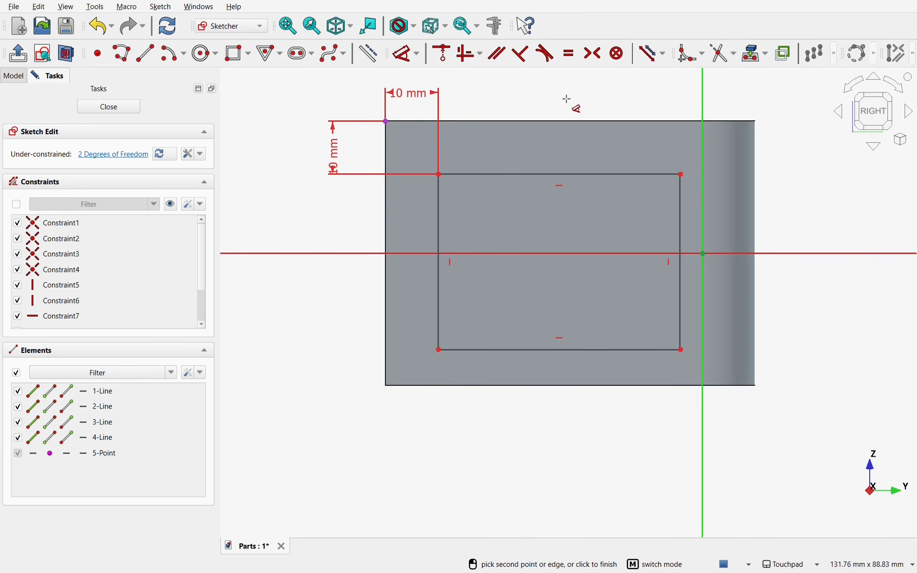
pyautogui.press('Escape')
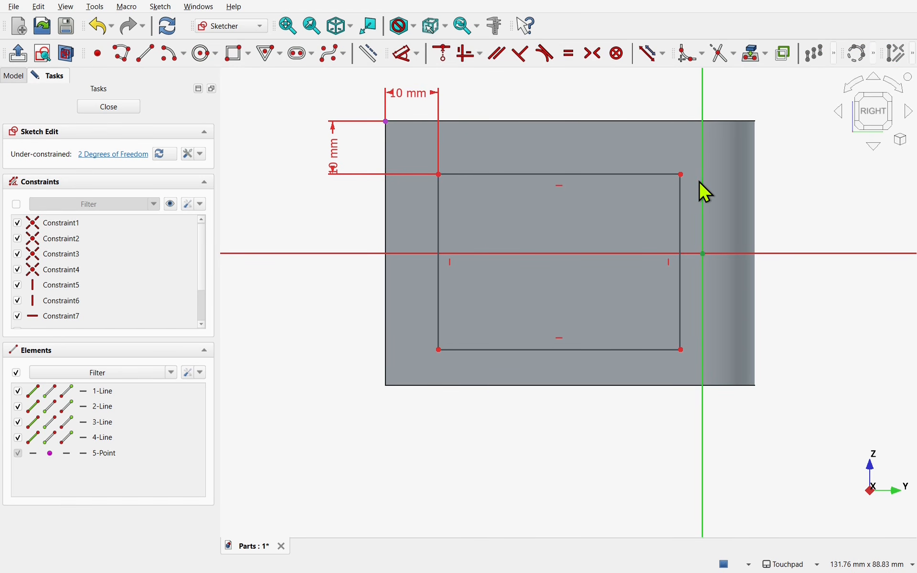
# Step: Make the rectangle's two corners nearest the vertical axis symmetric about the horizontal axis
pyautogui.click(685, 176)
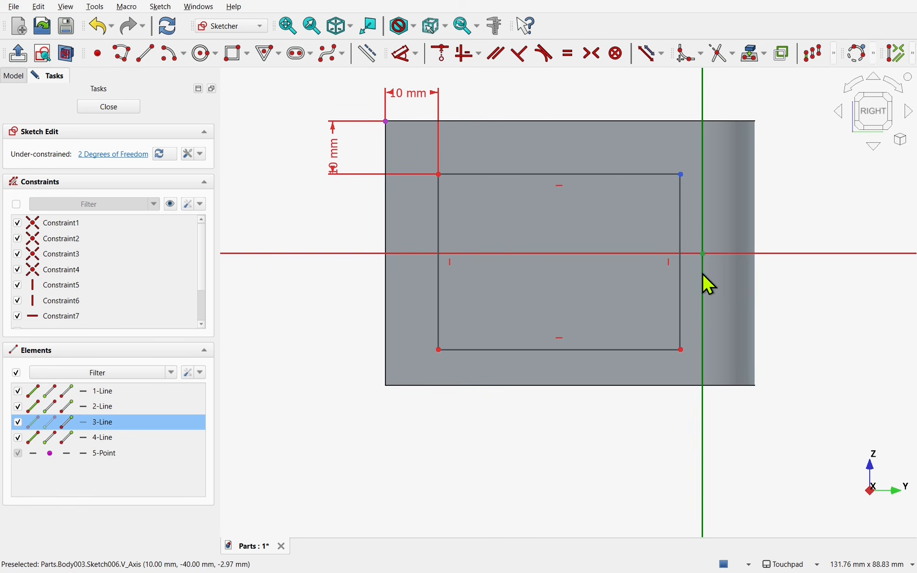
pyautogui.click(681, 351)
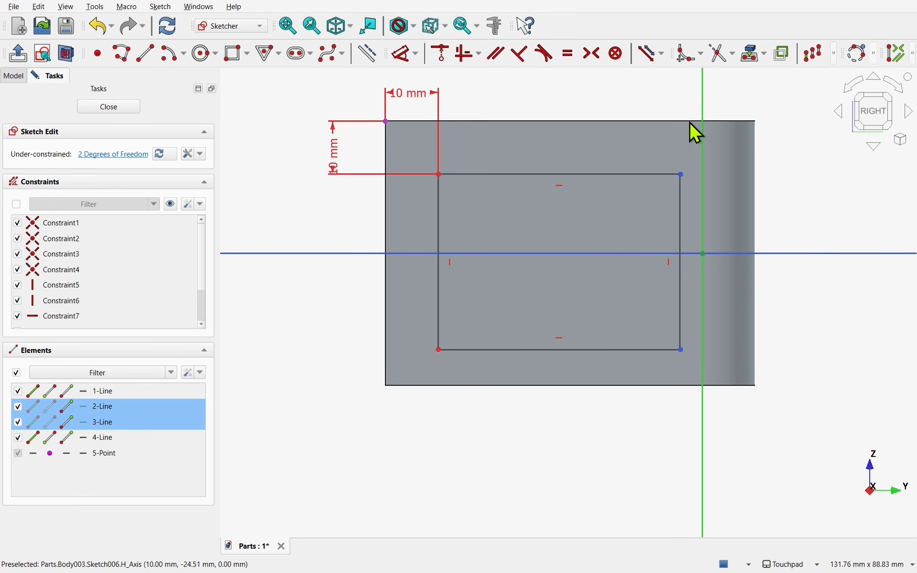
pyautogui.click(597, 62)
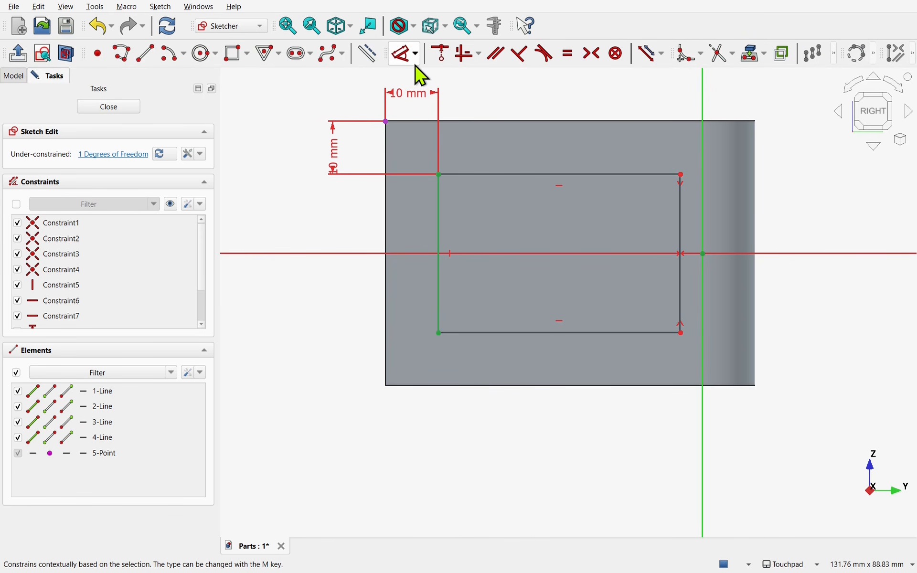
# Step: Dimension the rectangle's upper horizontal edge with a length of 60 mm
pyautogui.click(406, 57)
pyautogui.click(592, 174)
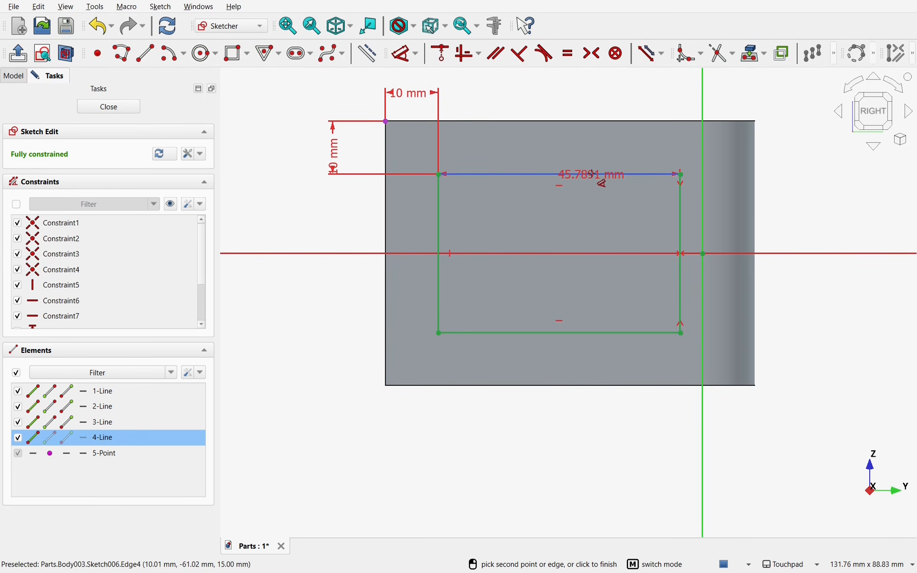
pyautogui.click(575, 95)
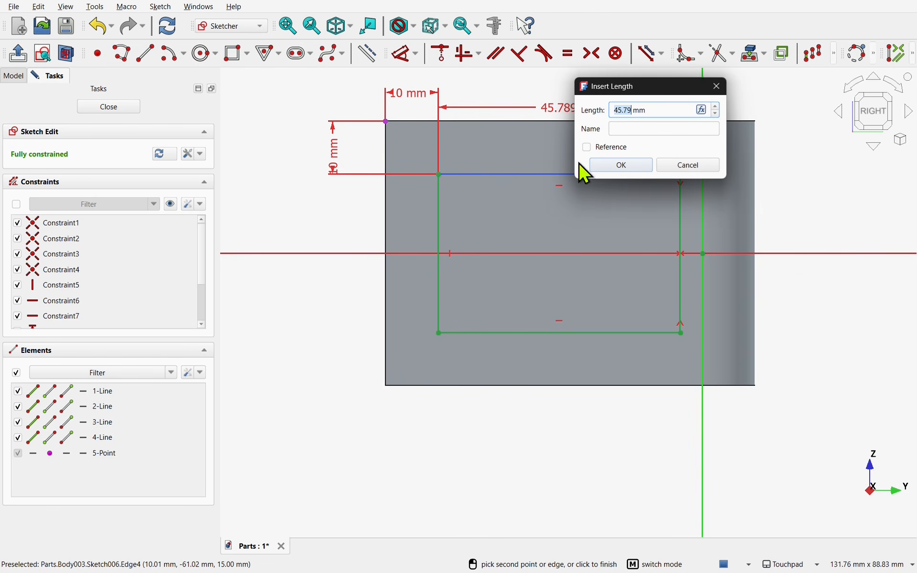
pyautogui.write('60')
pyautogui.click(626, 164)
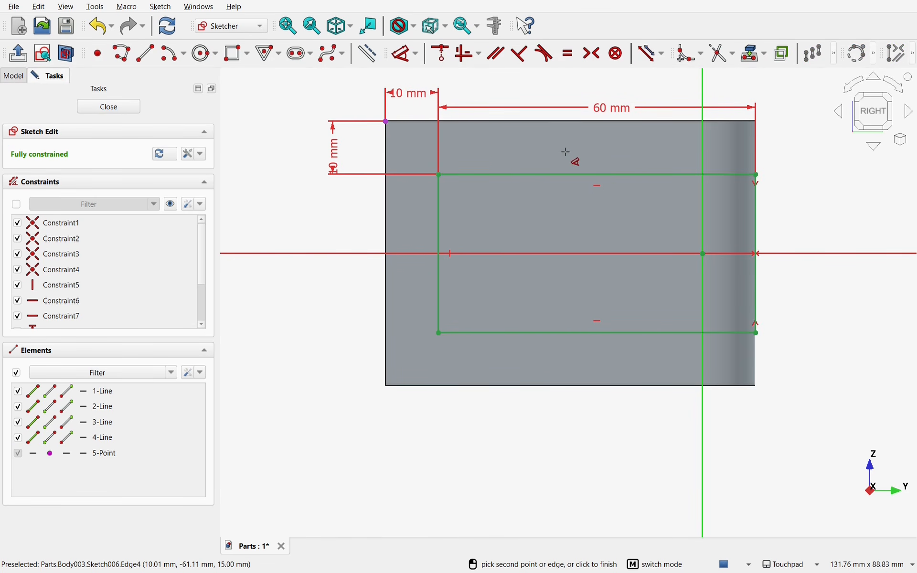
pyautogui.press('Escape')
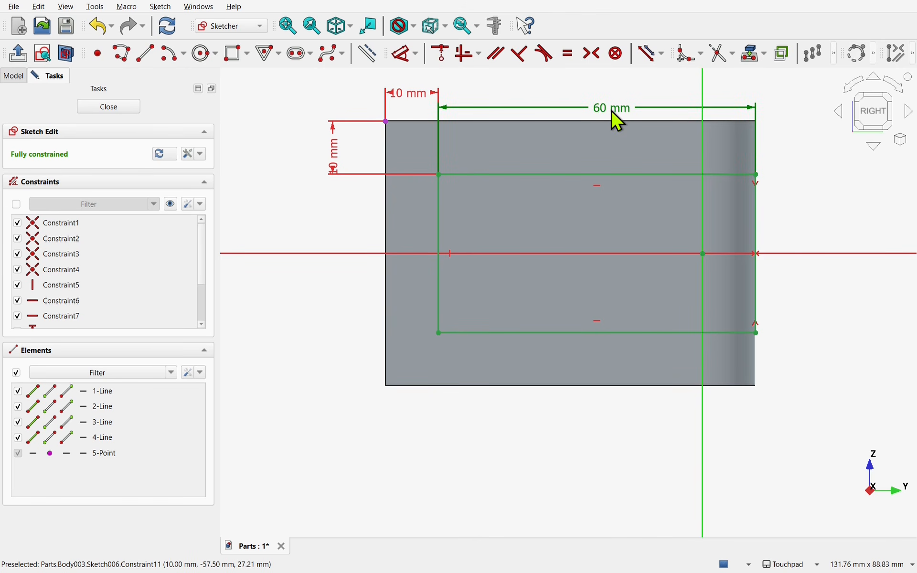
# Step: Set the rectangle's 60 mm horizontal dimension to 65 mm and finish the sketch
pyautogui.click(617, 121)
pyautogui.click(617, 121)
pyautogui.doubleClick(616, 121)
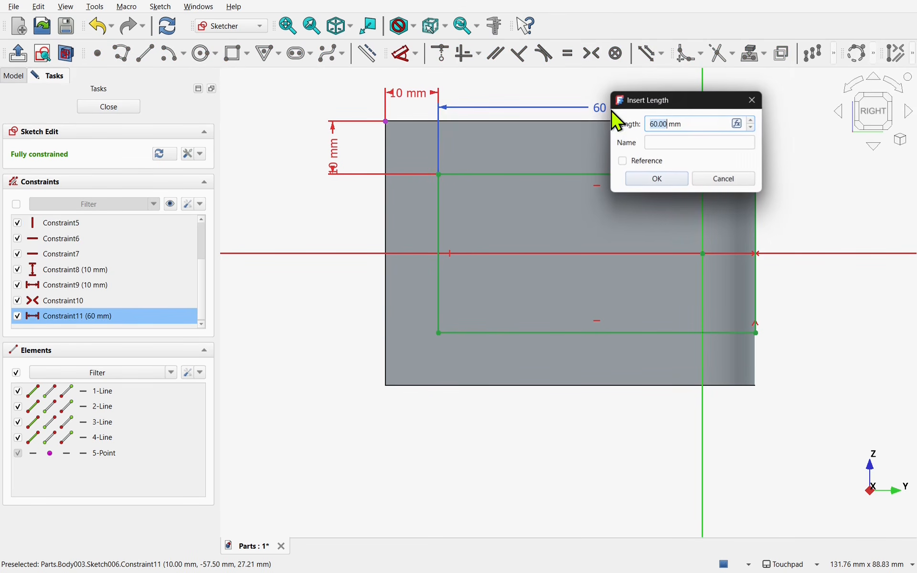
pyautogui.click(657, 123)
pyautogui.press('BackSpace')
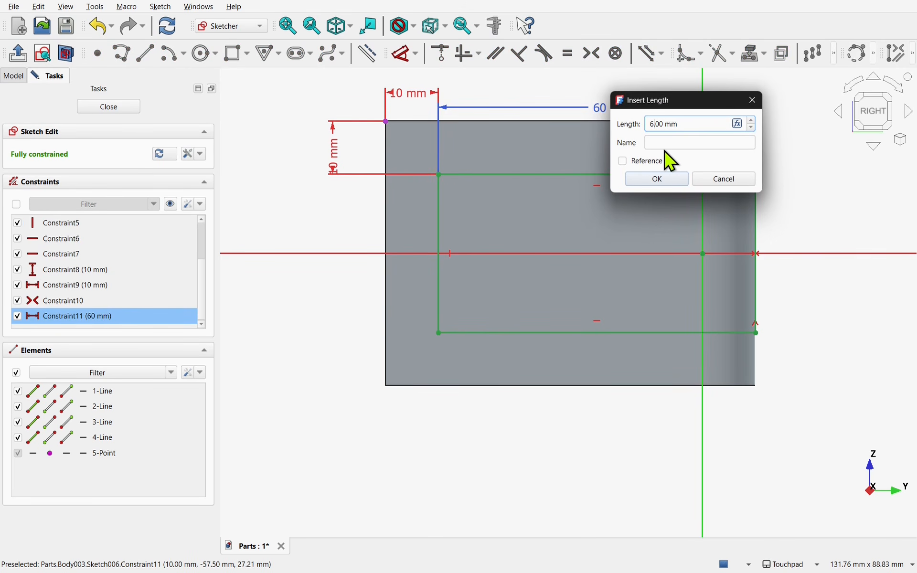
pyautogui.write('5')
pyautogui.click(658, 179)
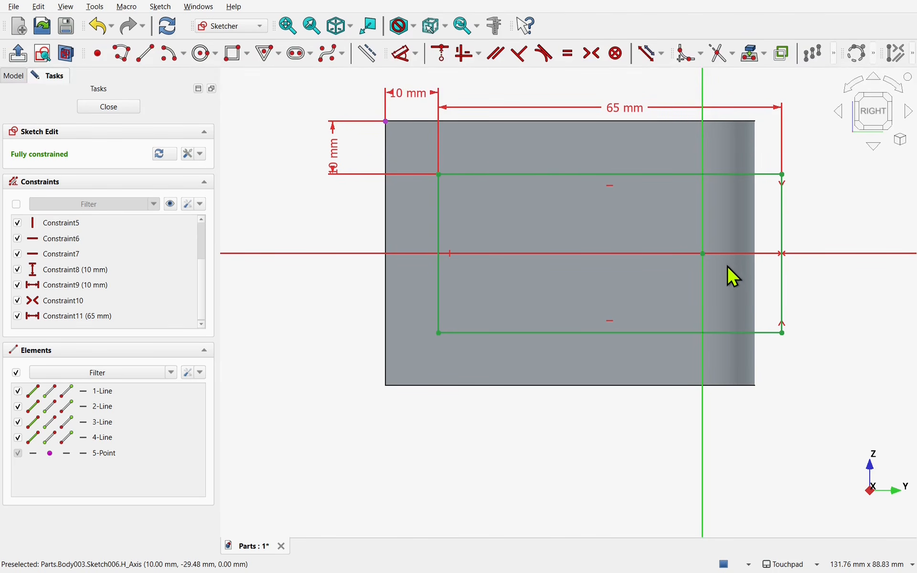
pyautogui.click(106, 107)
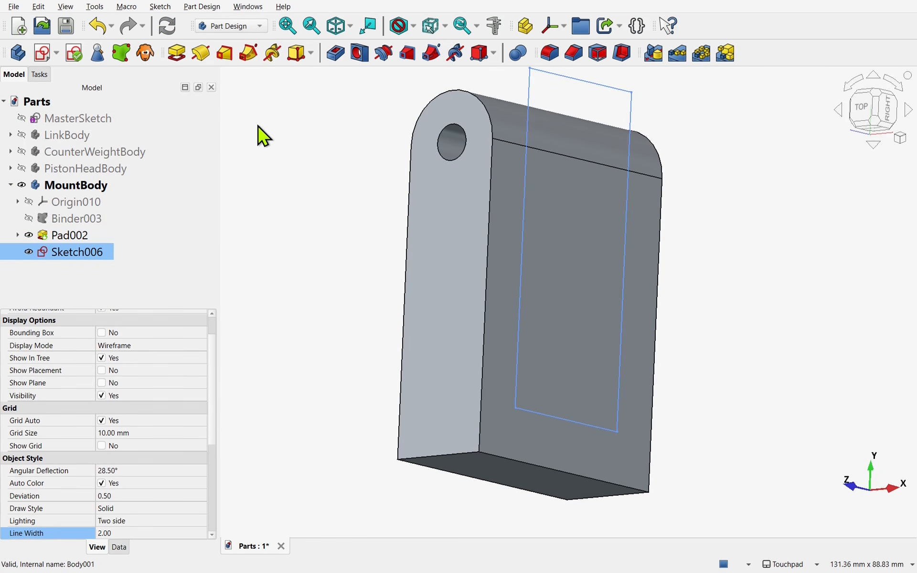
# Step: Pocket the rectangle sketch through all of the mount to form a U-shaped bracket
pyautogui.click(336, 53)
pyautogui.keyDown('alt'); pyautogui.moveTo(381, 223); pyautogui.dragTo(546, 256); pyautogui.keyUp('alt')
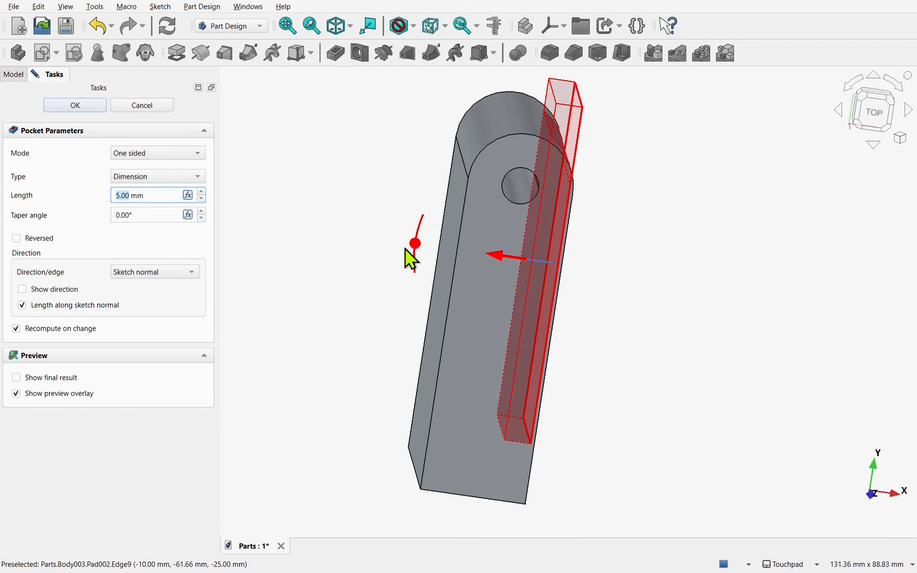
pyautogui.click(171, 177)
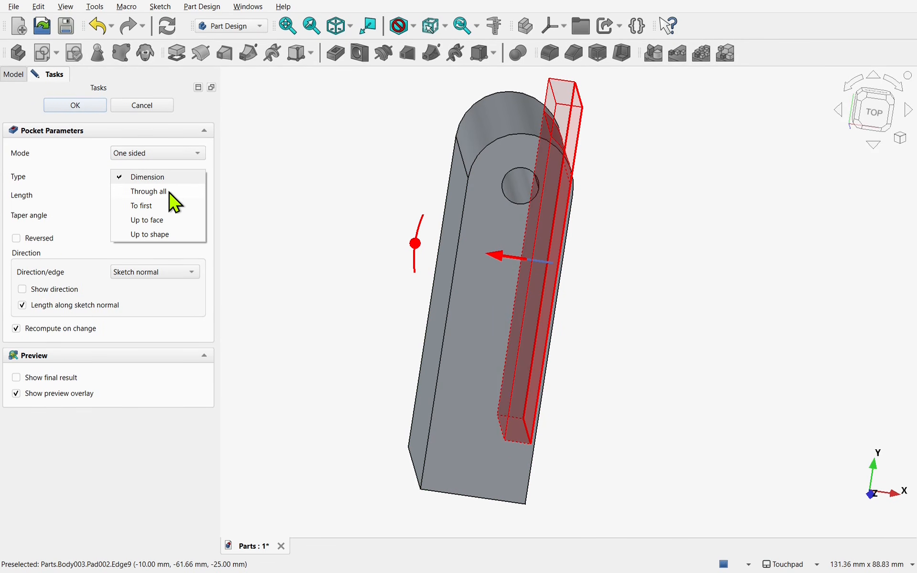
pyautogui.click(148, 191)
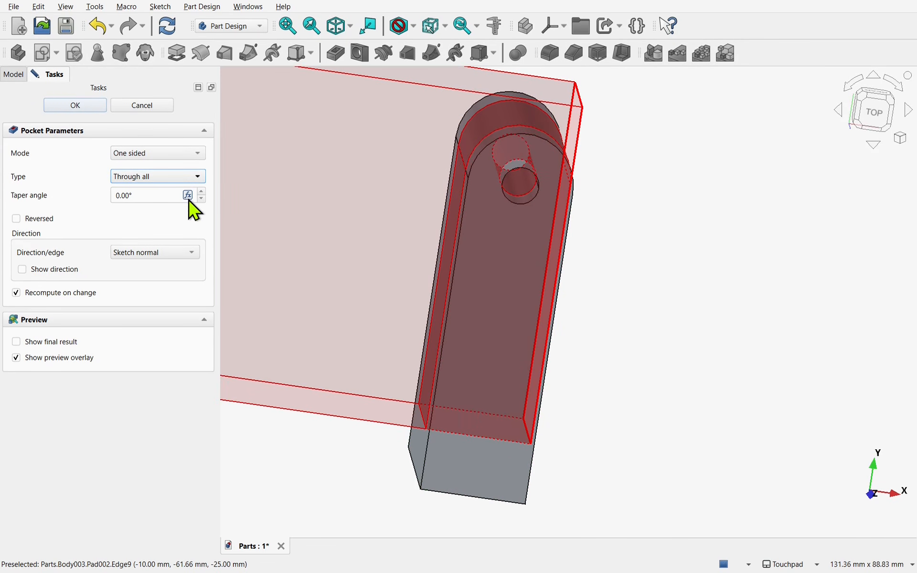
pyautogui.click(97, 106)
pyautogui.keyDown('alt'); pyautogui.moveTo(486, 331); pyautogui.dragTo(301, 314); pyautogui.keyUp('alt')
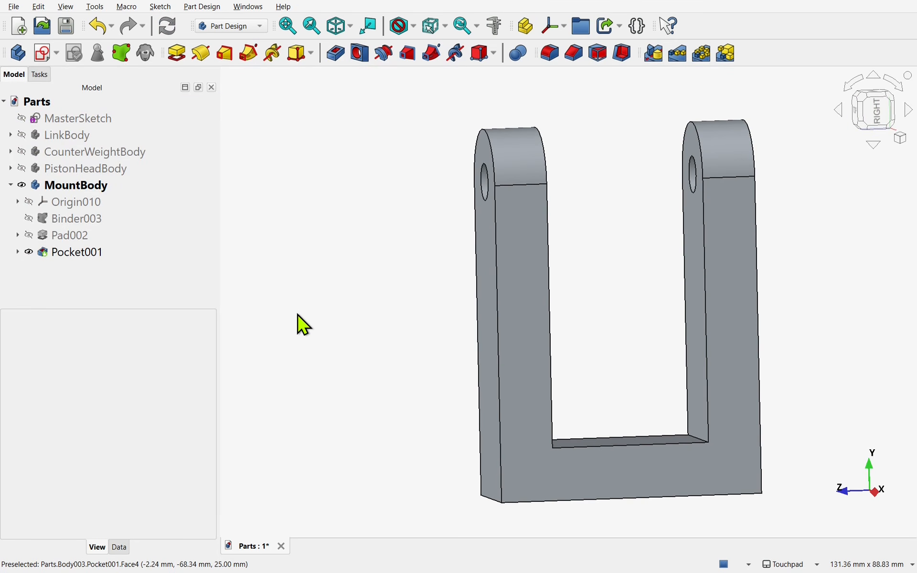
# Step: Show the piston head, counterweight and link bodies alongside the mount and inspect all the parts together
pyautogui.click(21, 168)
pyautogui.click(22, 152)
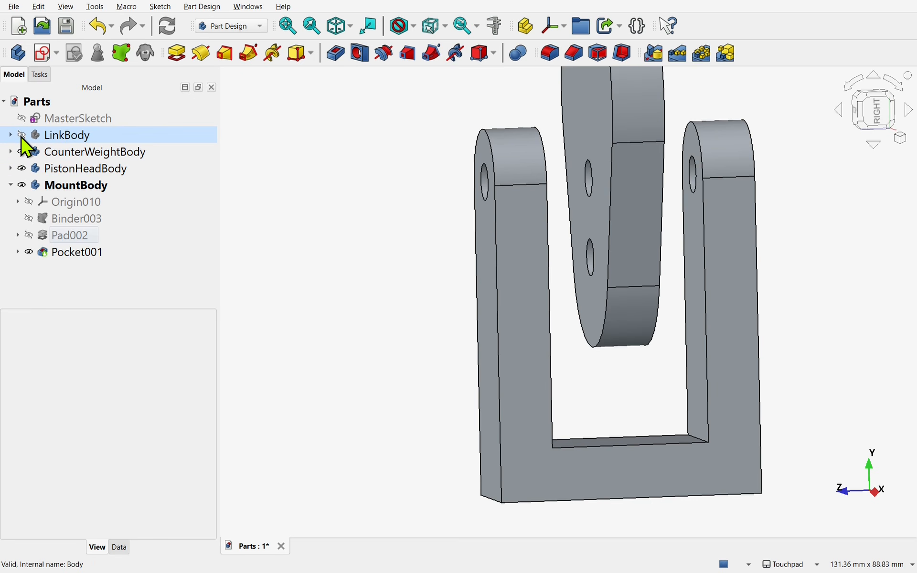
pyautogui.click(22, 135)
pyautogui.click(21, 118)
pyautogui.click(21, 118)
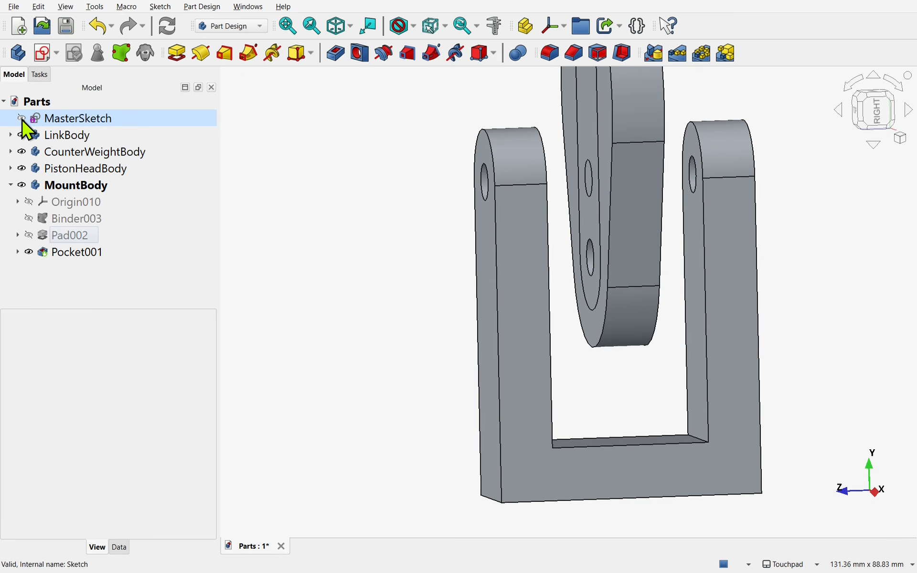
pyautogui.scroll(-2, 353, 221)
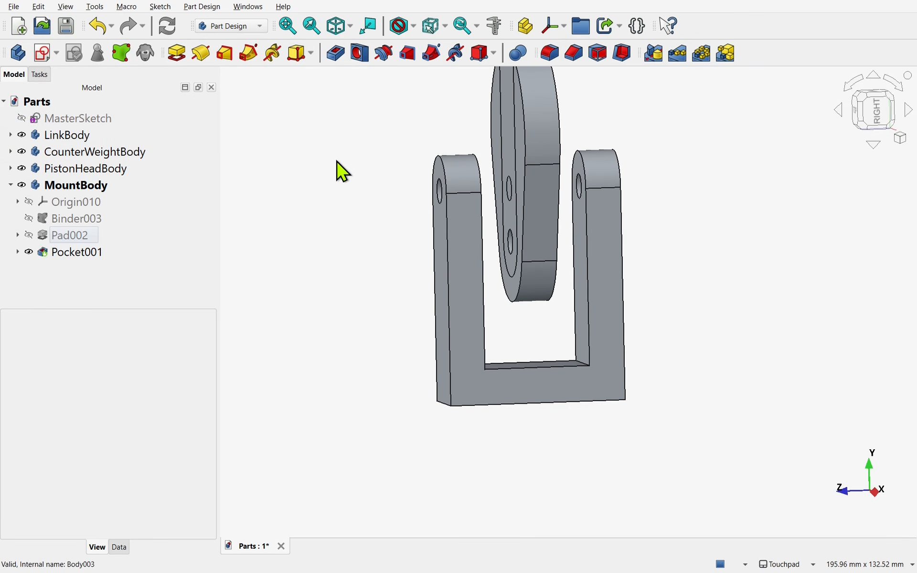
pyautogui.click(293, 31)
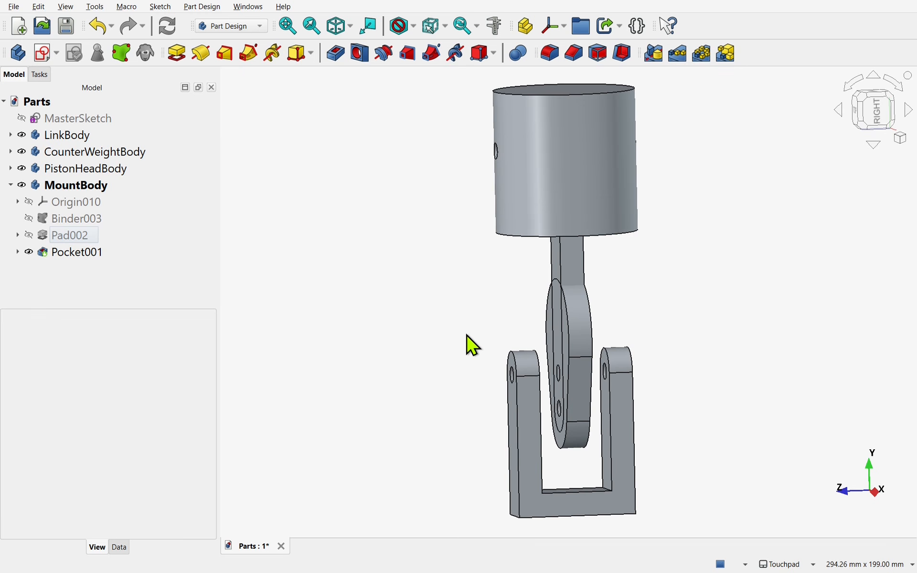
pyautogui.keyDown('shift'); pyautogui.moveTo(471, 339); pyautogui.dragTo(399, 366); pyautogui.keyUp('shift')
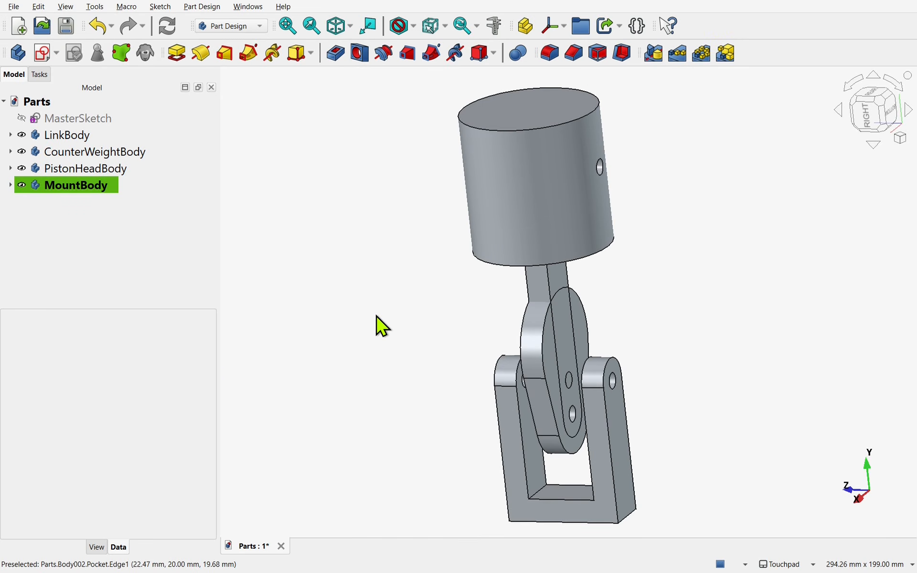
# Step: Switch to the Assembly workbench and create a new assembly in the Parts document
pyautogui.click(238, 29)
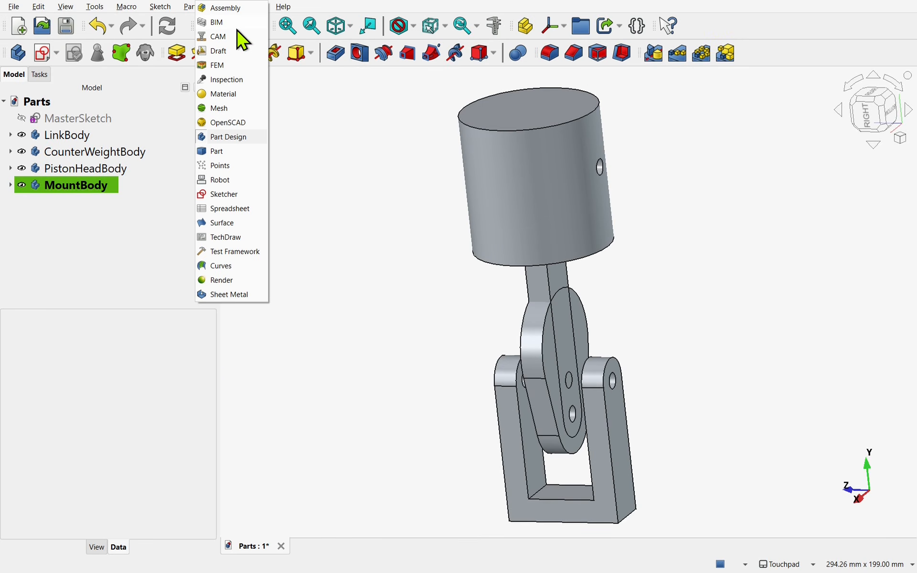
pyautogui.click(225, 8)
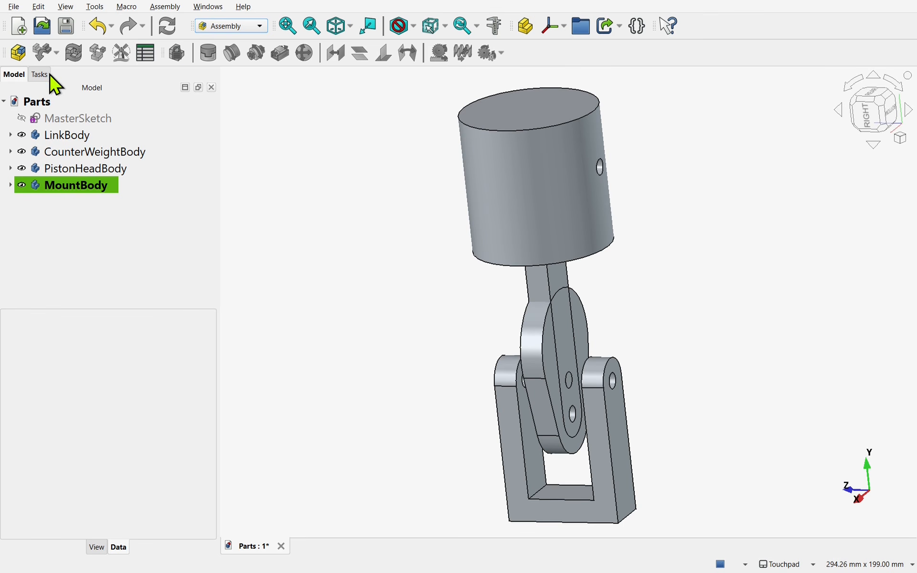
pyautogui.click(20, 53)
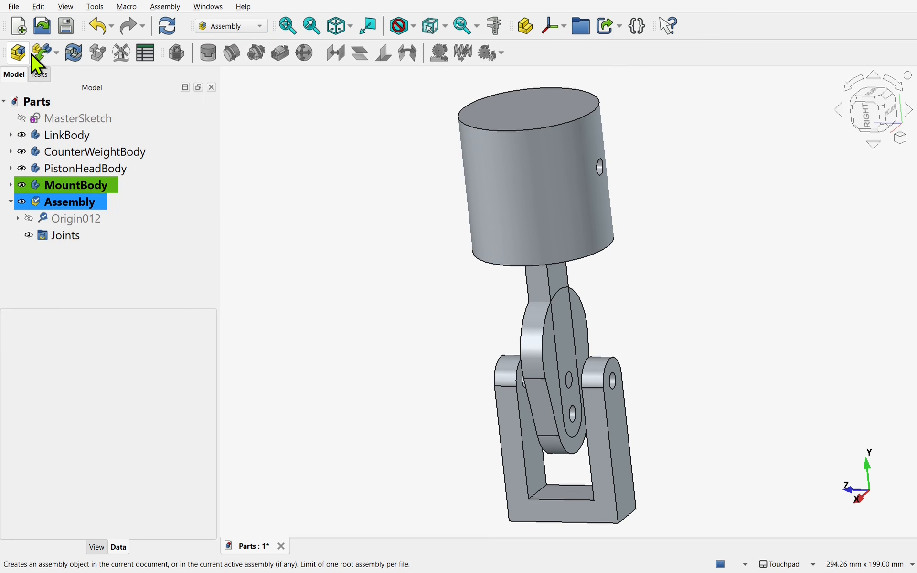
pyautogui.click(71, 204)
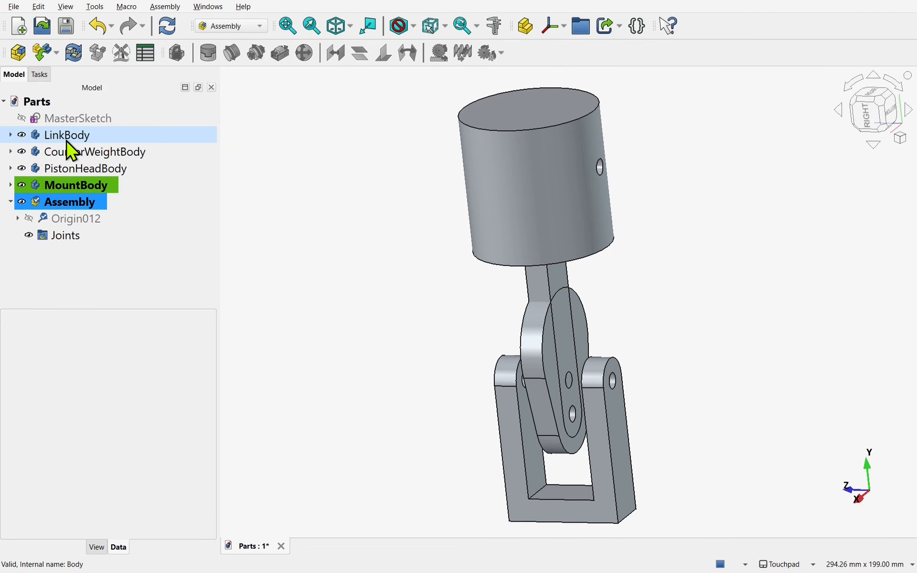
# Step: Hide the original LinkBody, CounterWeightBody, PistonHeadBody and MountBody
pyautogui.click(21, 136)
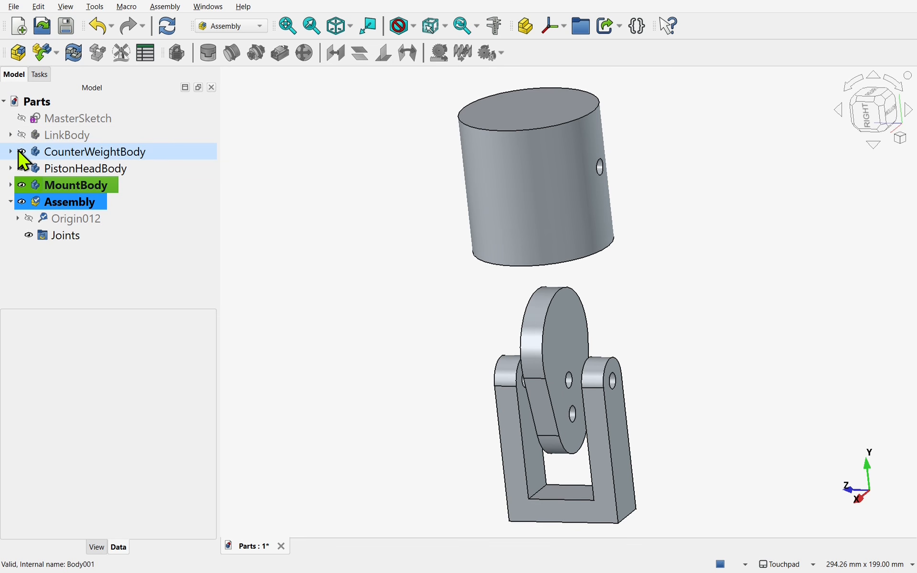
pyautogui.click(22, 153)
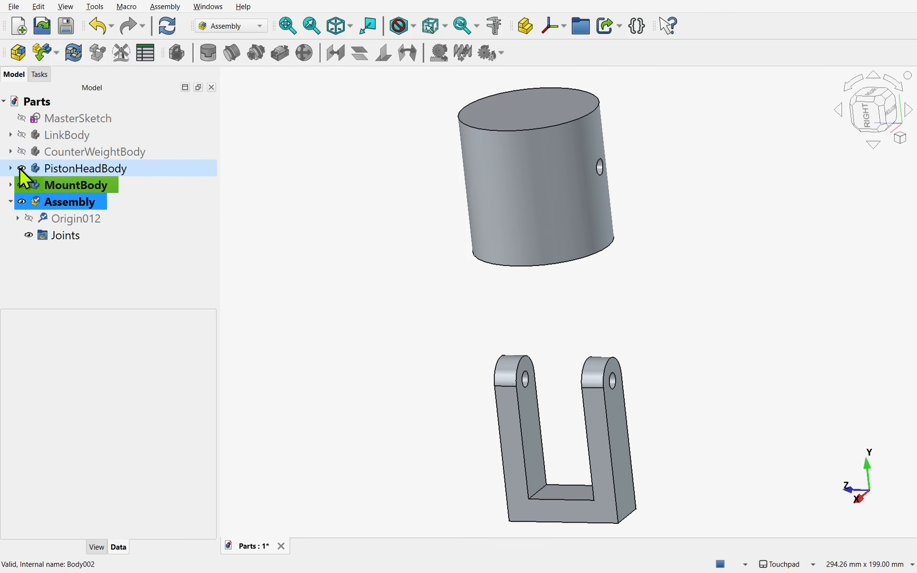
pyautogui.click(22, 169)
pyautogui.click(21, 185)
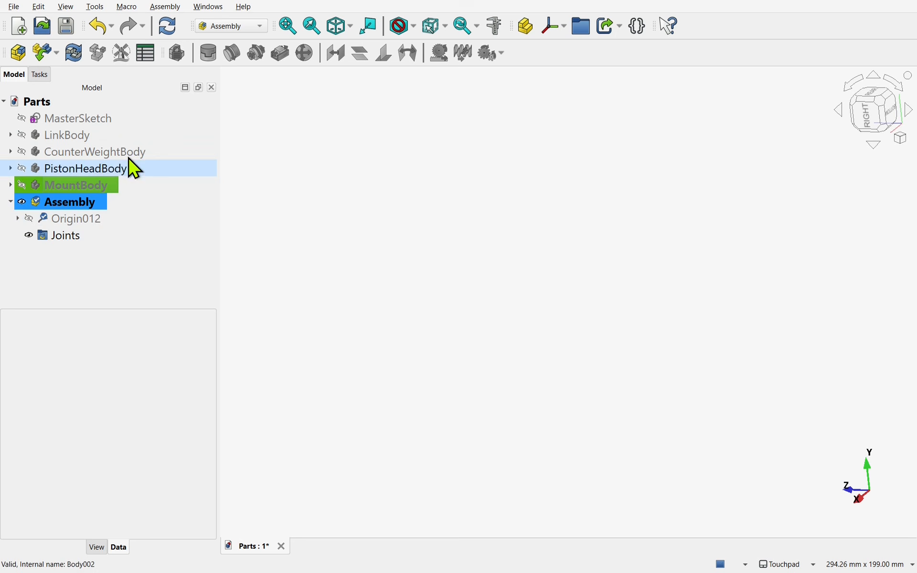
# Step: Insert MountBody into the assembly as the first part, declining automatic grounding
pyautogui.click(47, 57)
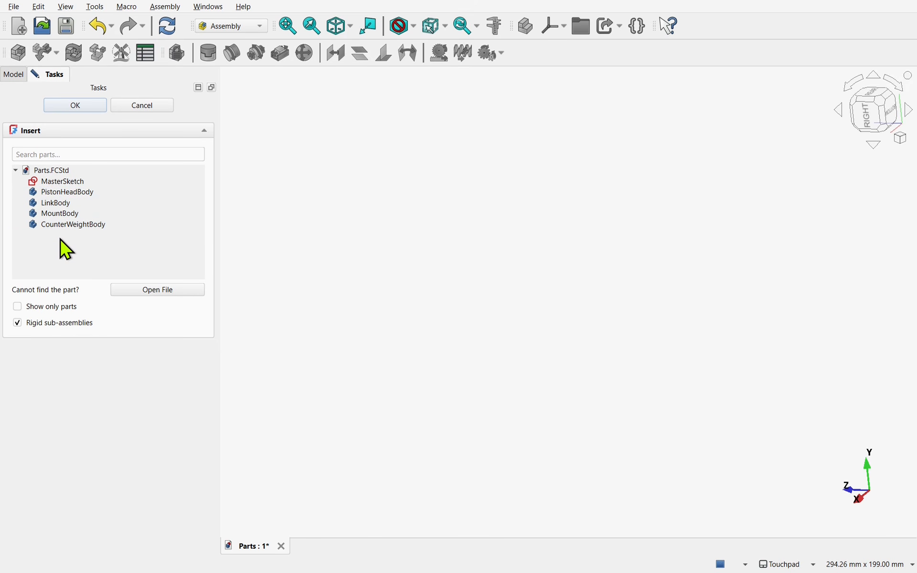
pyautogui.click(64, 216)
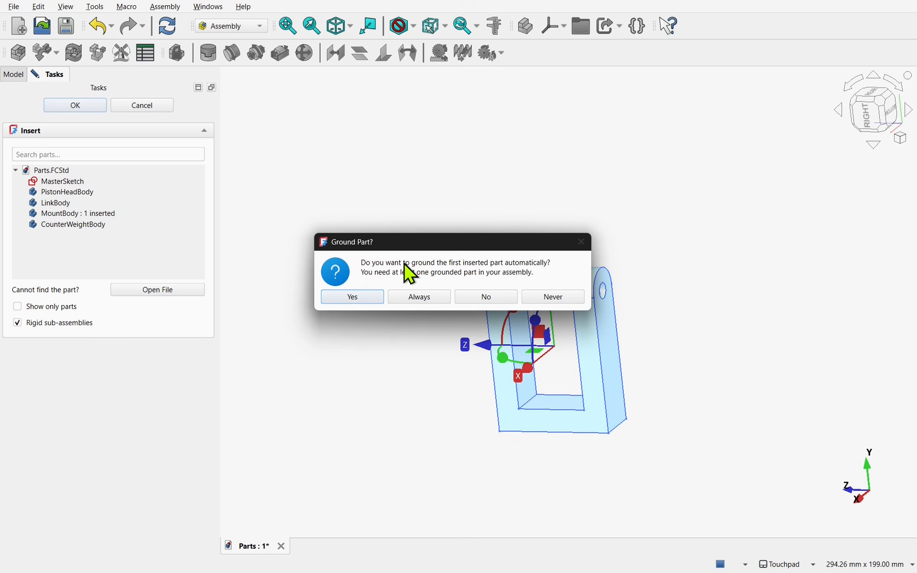
pyautogui.click(506, 299)
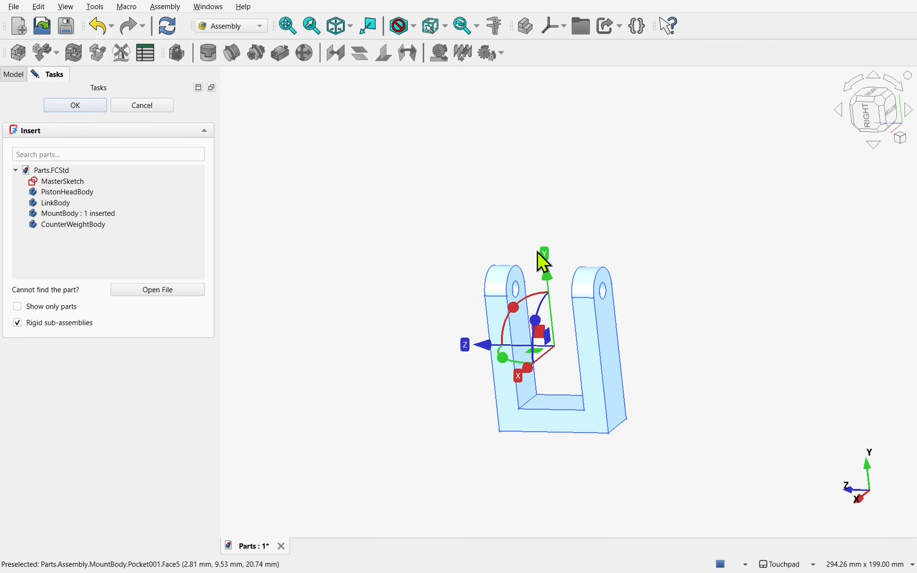
pyautogui.click(506, 390)
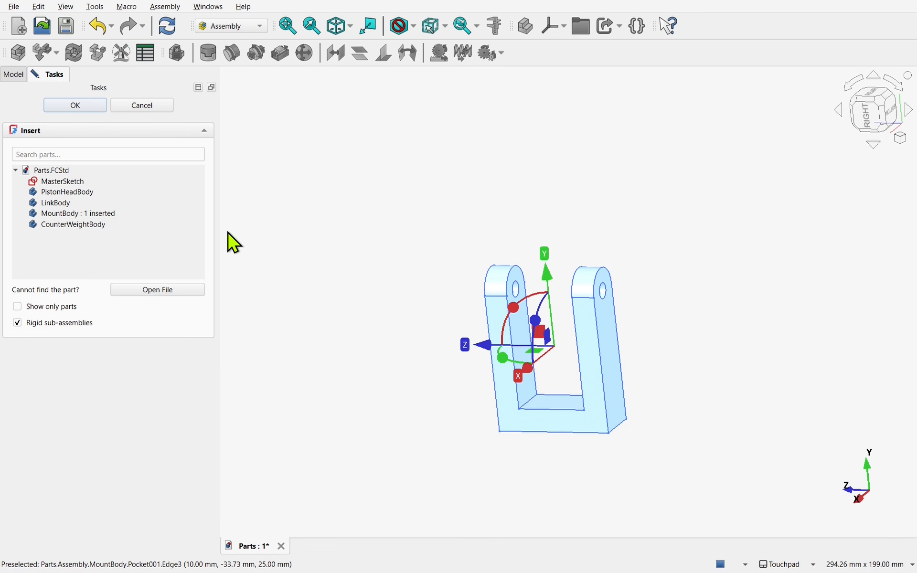
# Step: Insert CounterWeightBody into the assembly and move it up along the Y axis, clear of the mount
pyautogui.click(96, 226)
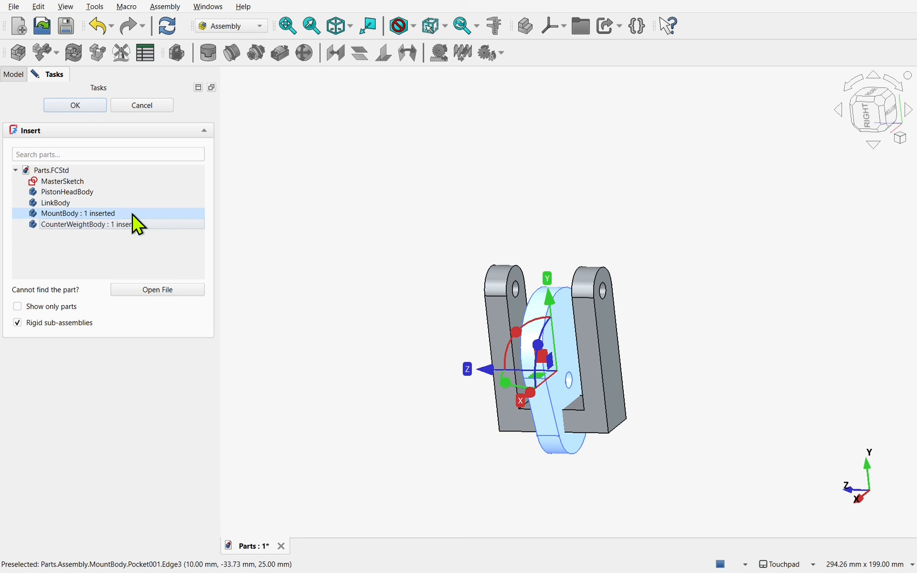
pyautogui.keyDown('shift'); pyautogui.moveTo(639, 346); pyautogui.dragTo(557, 364); pyautogui.keyUp('shift')
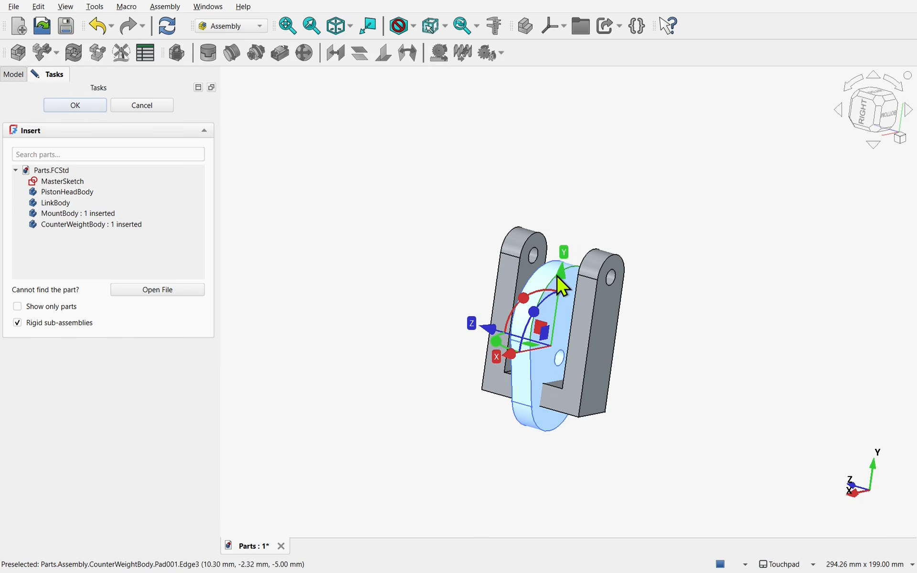
pyautogui.moveTo(561, 273); pyautogui.dragTo(598, 95)
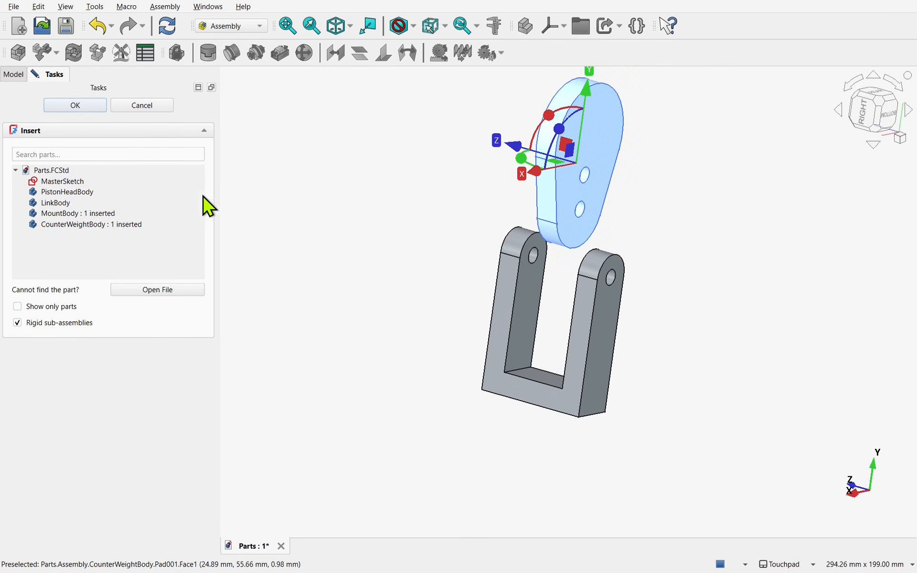
# Step: Insert LinkBody into the assembly, move it along the Z axis away from the mount, and finish inserting parts
pyautogui.click(71, 205)
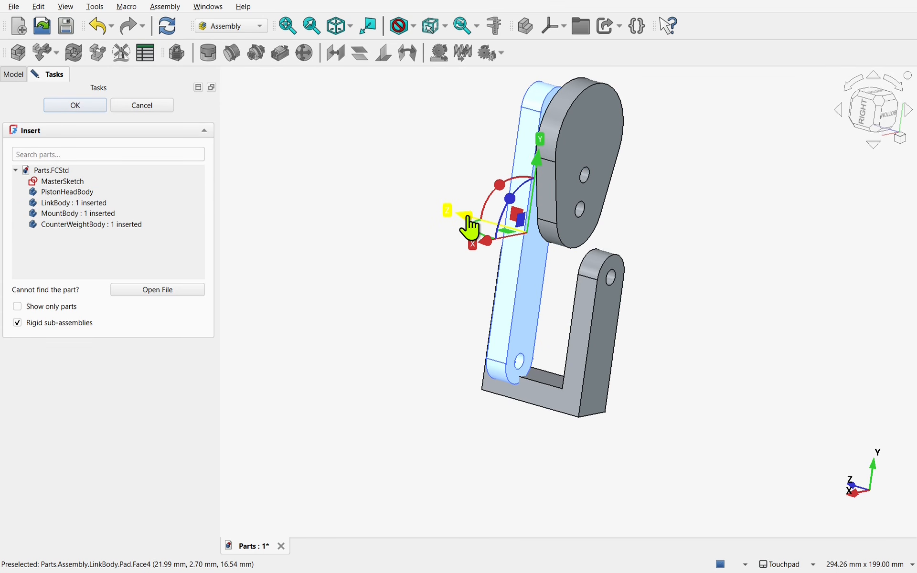
pyautogui.moveTo(469, 225); pyautogui.dragTo(334, 187)
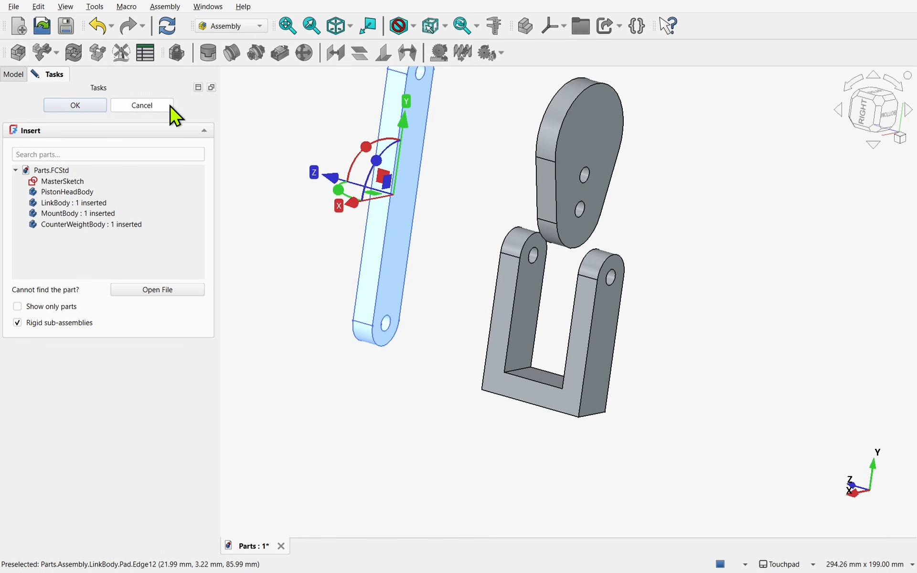
pyautogui.click(102, 107)
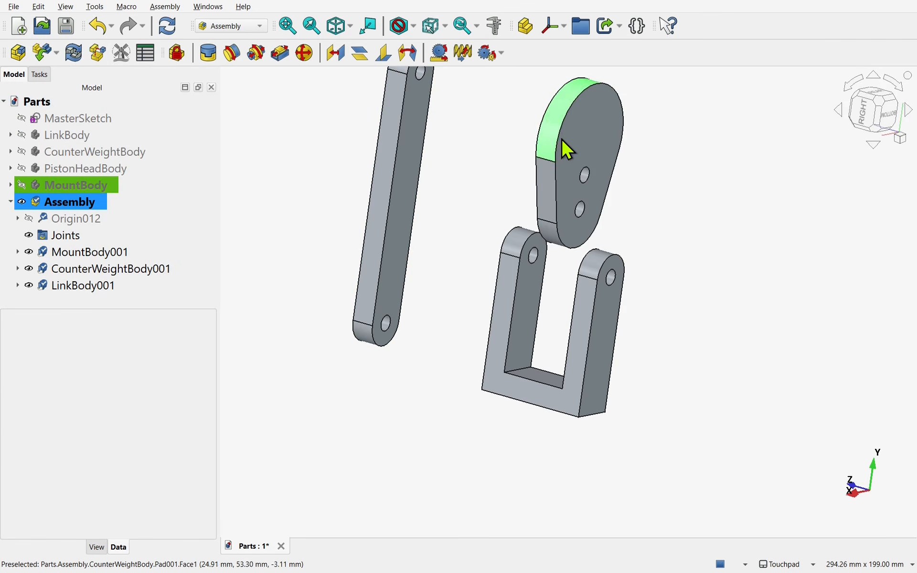
# Step: Spread the unconstrained parts out, placing the counterweight and link on opposite sides of the mount
pyautogui.moveTo(569, 144); pyautogui.dragTo(770, 232)
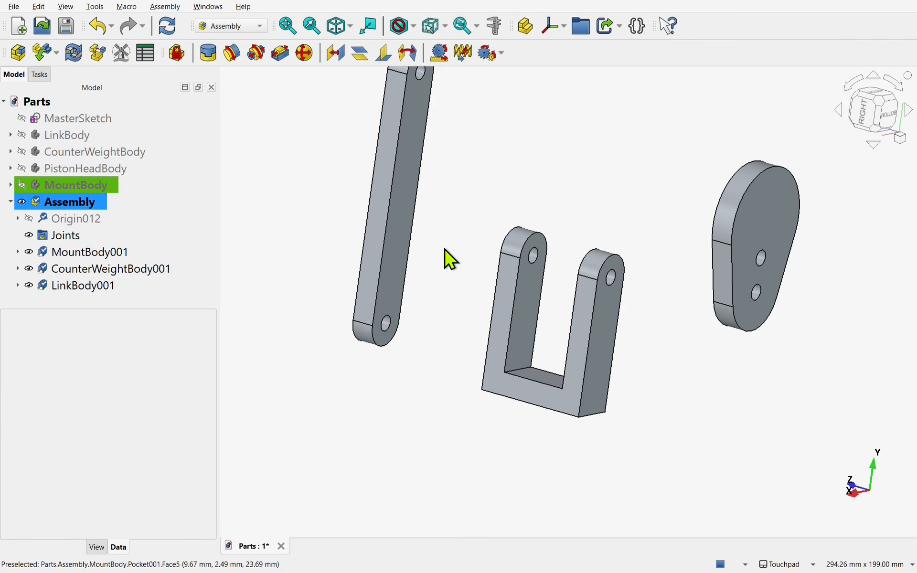
pyautogui.moveTo(397, 241); pyautogui.dragTo(397, 363)
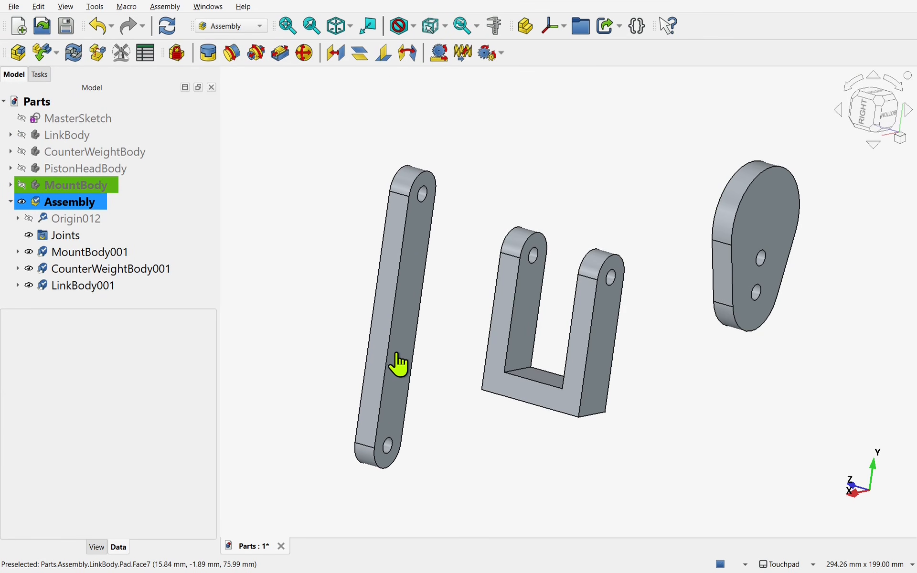
pyautogui.moveTo(504, 401)
pyautogui.mouseDown()
pyautogui.moveTo(538, 450)
pyautogui.moveTo(496, 414)
pyautogui.mouseUp()
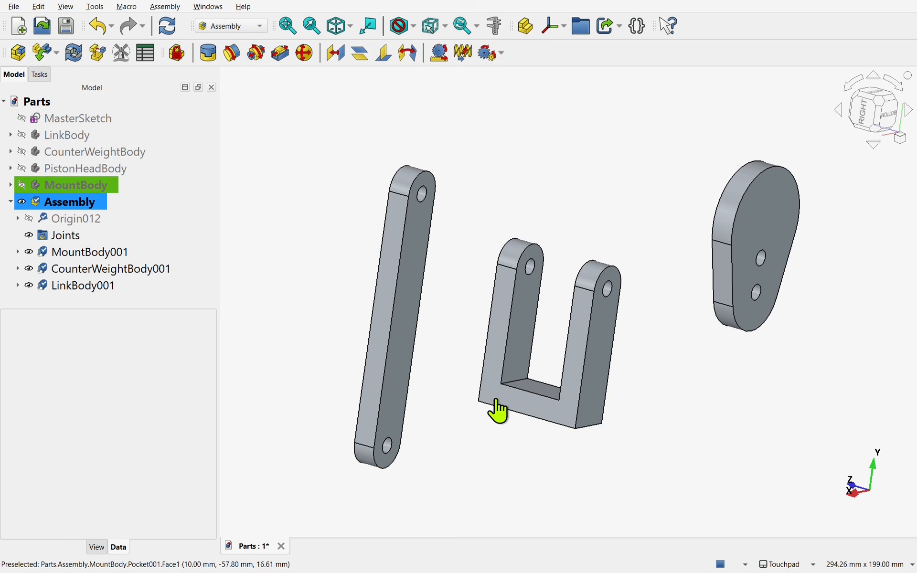
# Step: Ground the mount so its position is locked in the assembly
pyautogui.click(517, 400)
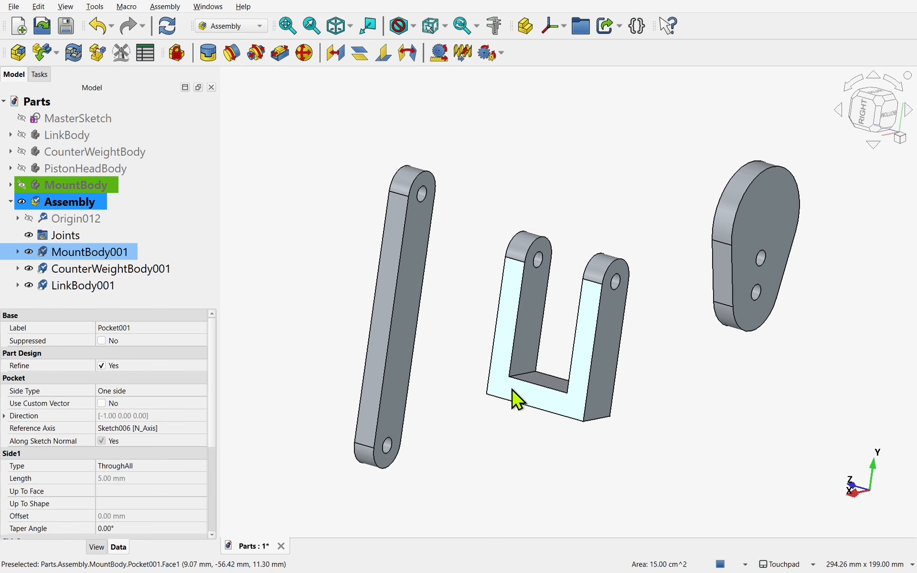
pyautogui.click(175, 53)
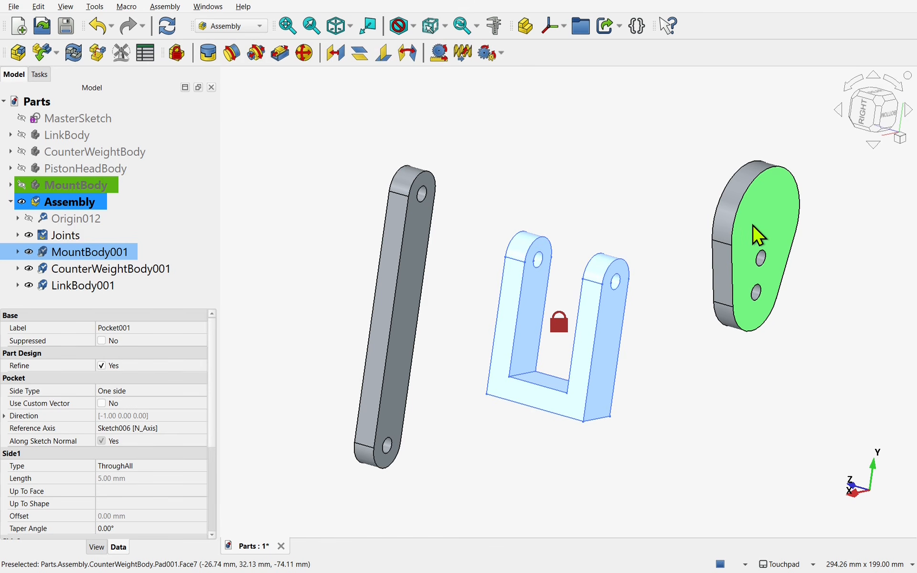
# Step: Move the counterweight away from the mount to the far side of the link
pyautogui.moveTo(759, 235); pyautogui.dragTo(716, 436)
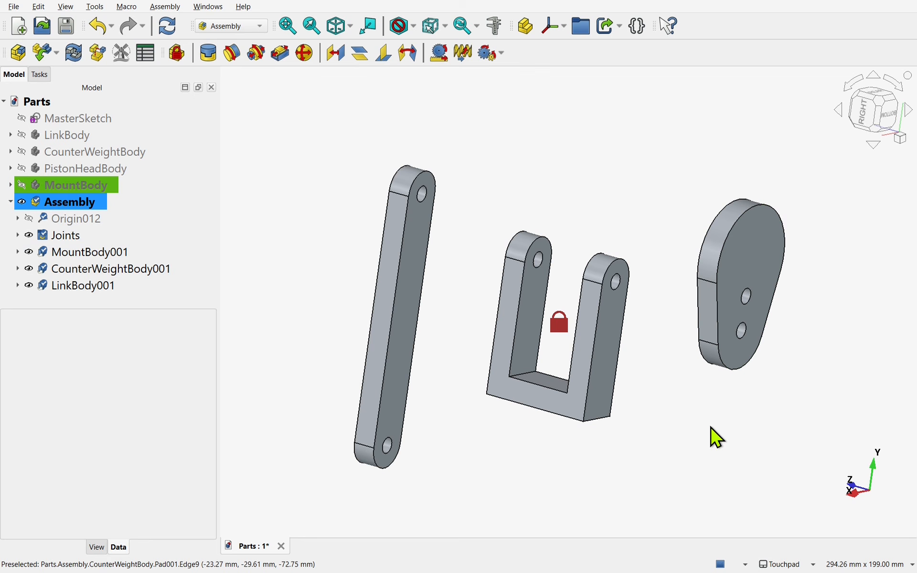
pyautogui.keyDown('alt'); pyautogui.moveTo(671, 284); pyautogui.dragTo(625, 279); pyautogui.keyUp('alt')
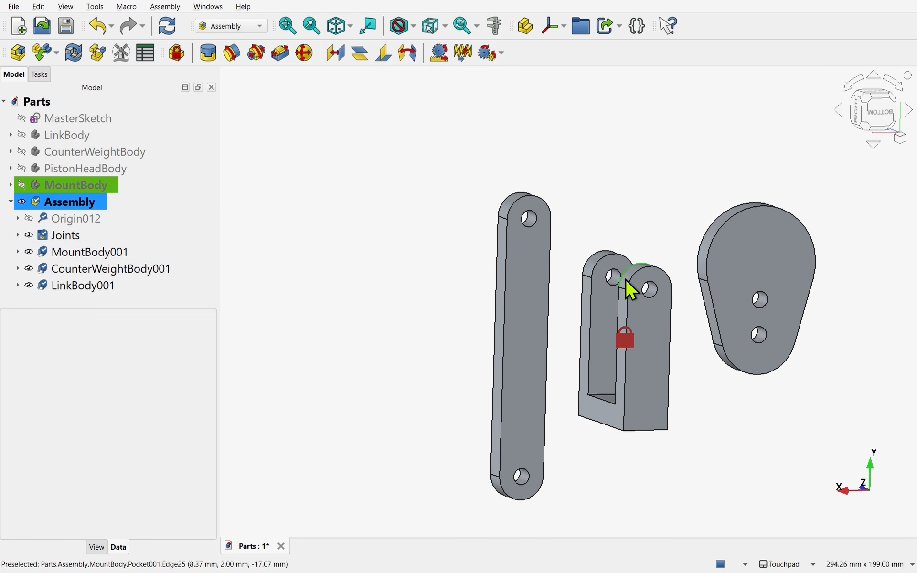
pyautogui.moveTo(735, 276); pyautogui.dragTo(368, 266)
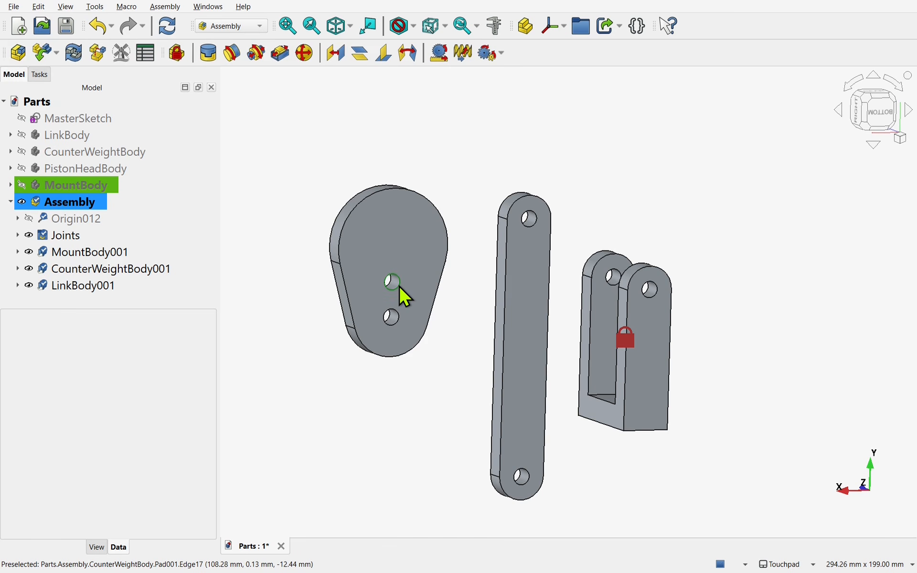
# Step: Join the counterweight's hole nearest its wide end to the inner rim of the mount arm's hole with a revolute joint, offset 0.00 mm
pyautogui.scroll(5, 400, 287)
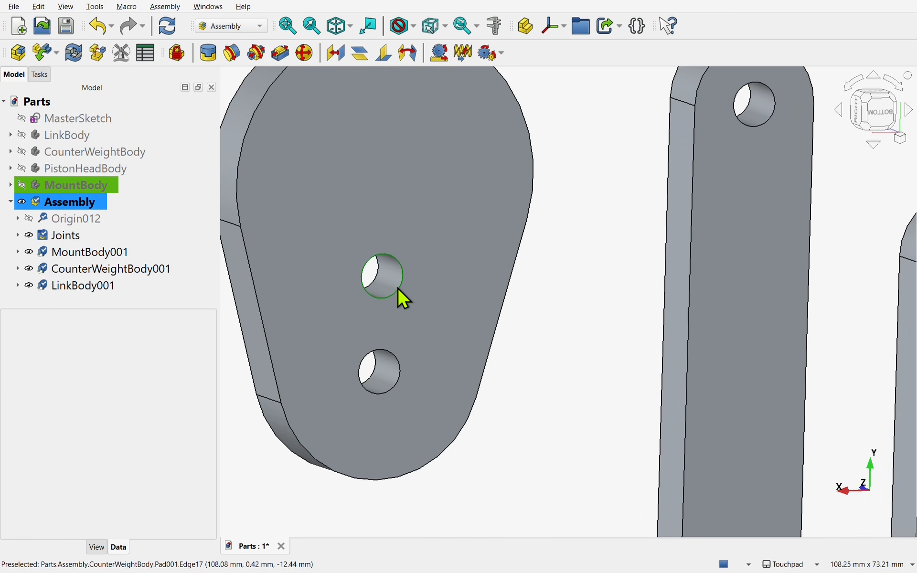
pyautogui.click(398, 287)
pyautogui.keyDown('alt'); pyautogui.moveTo(452, 304); pyautogui.dragTo(626, 338); pyautogui.keyUp('alt')
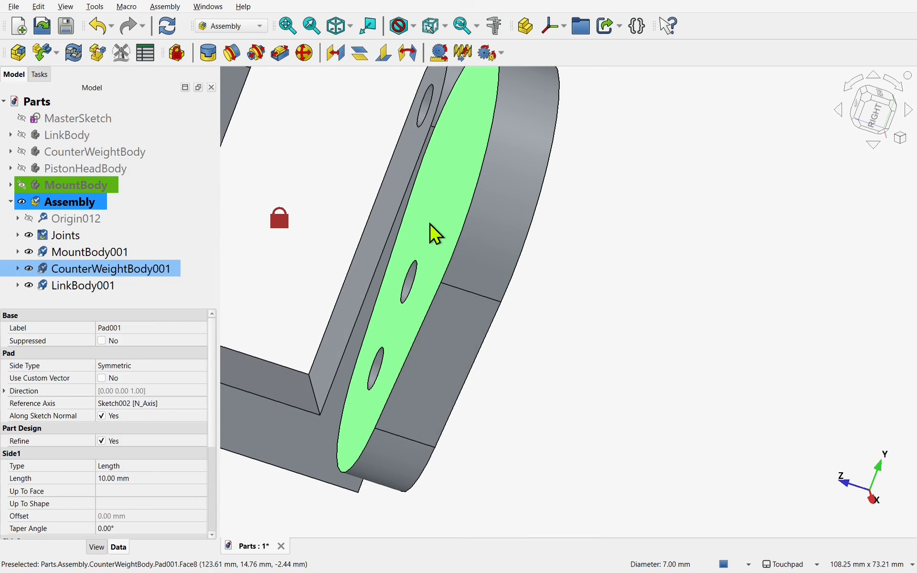
pyautogui.keyDown('shift'); pyautogui.moveTo(411, 196); pyautogui.dragTo(611, 352); pyautogui.keyUp('shift')
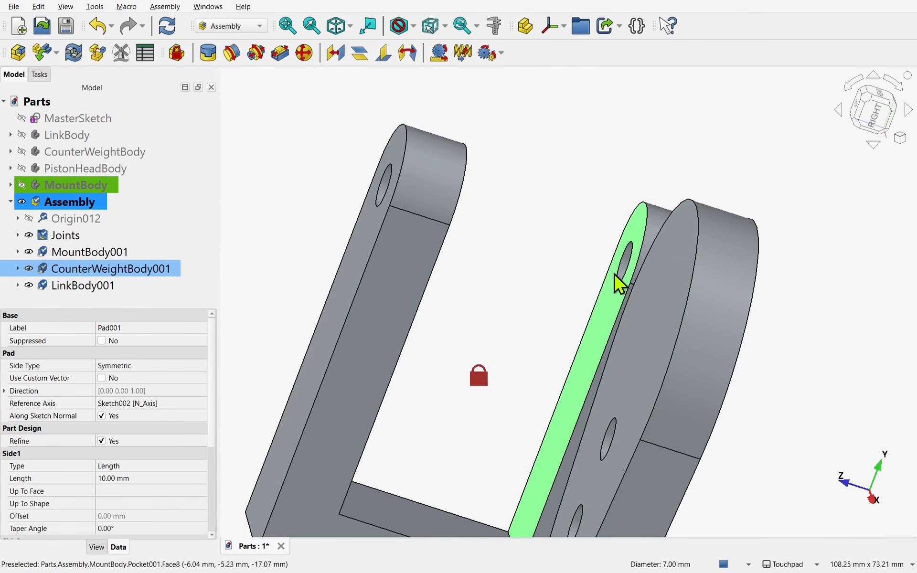
pyautogui.keyDown('alt'); pyautogui.moveTo(618, 270); pyautogui.dragTo(676, 289); pyautogui.keyUp('alt')
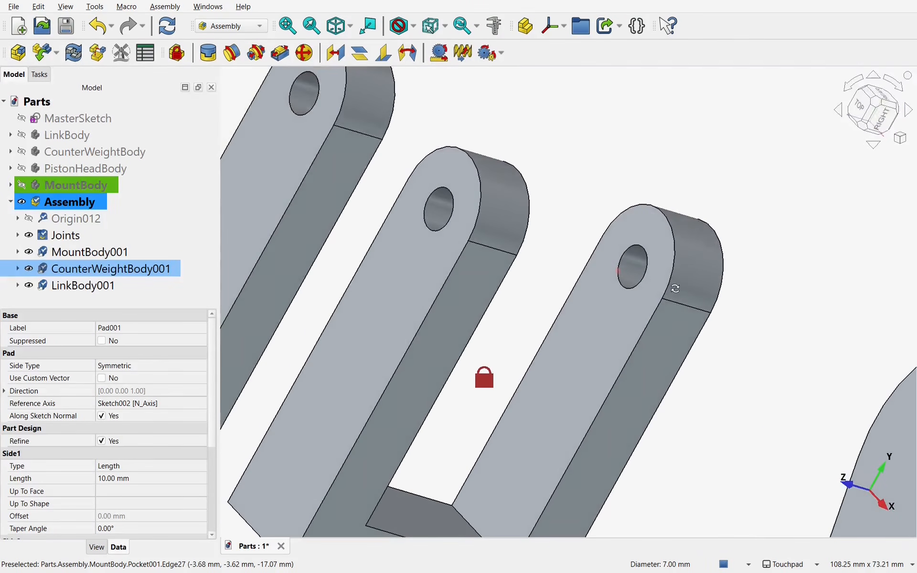
pyautogui.keyDown('ctrl'); pyautogui.click(642, 280); pyautogui.keyUp('ctrl')
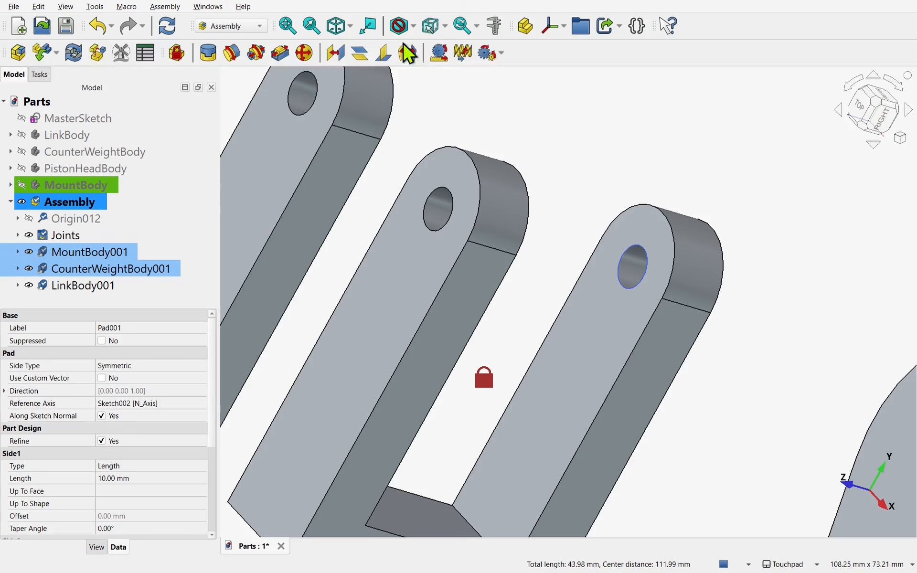
pyautogui.click(232, 57)
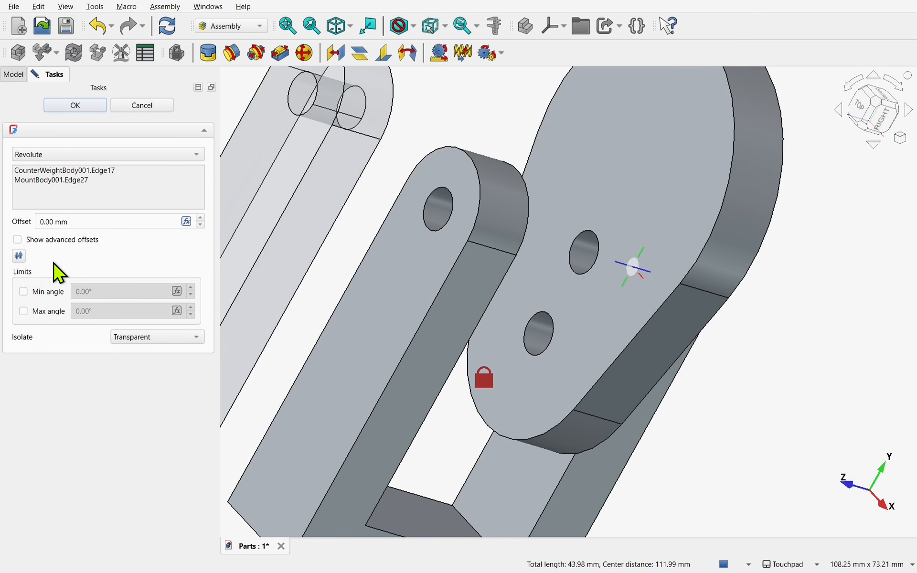
pyautogui.click(74, 109)
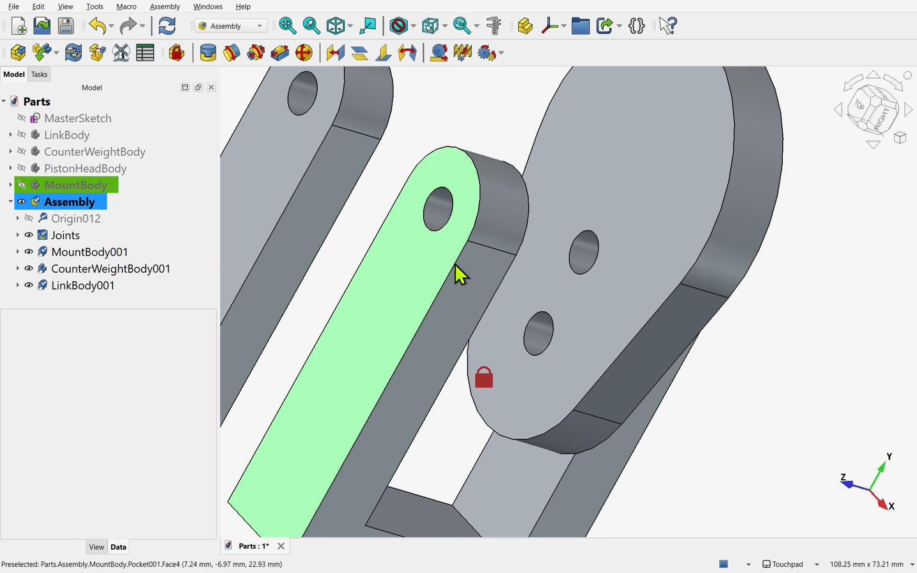
# Step: Rotate the counterweight about its mount pivot to try out the joint's motion
pyautogui.scroll(-2, 460, 255)
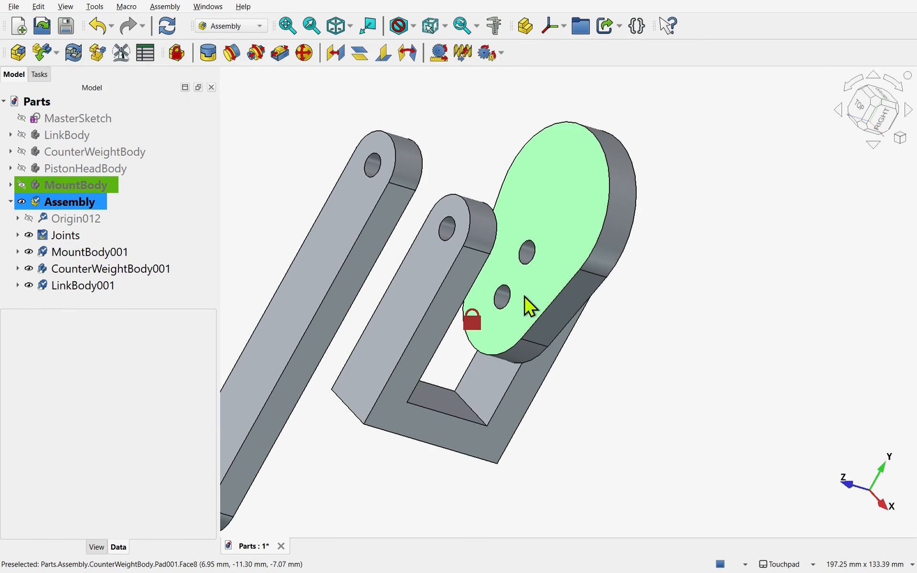
pyautogui.moveTo(525, 296); pyautogui.dragTo(502, 389)
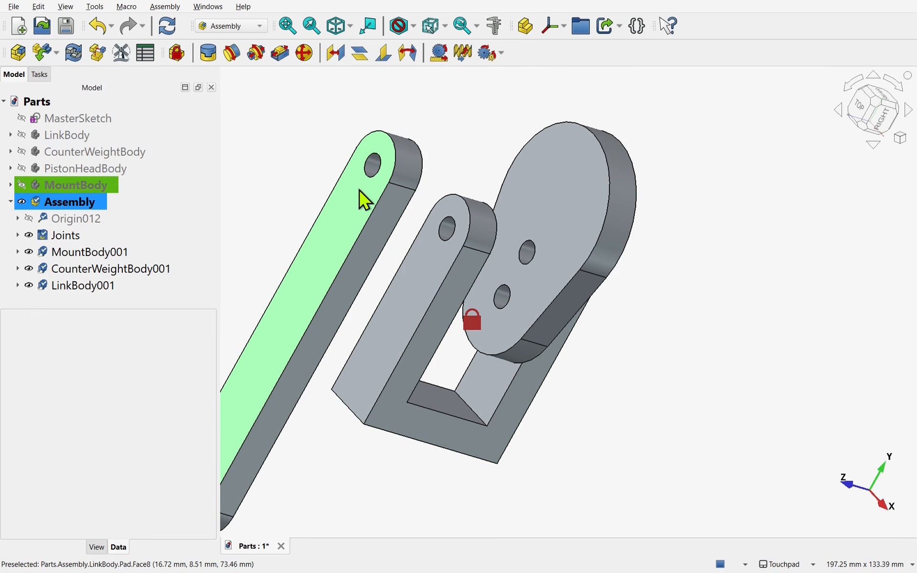
pyautogui.moveTo(497, 342); pyautogui.dragTo(618, 289)
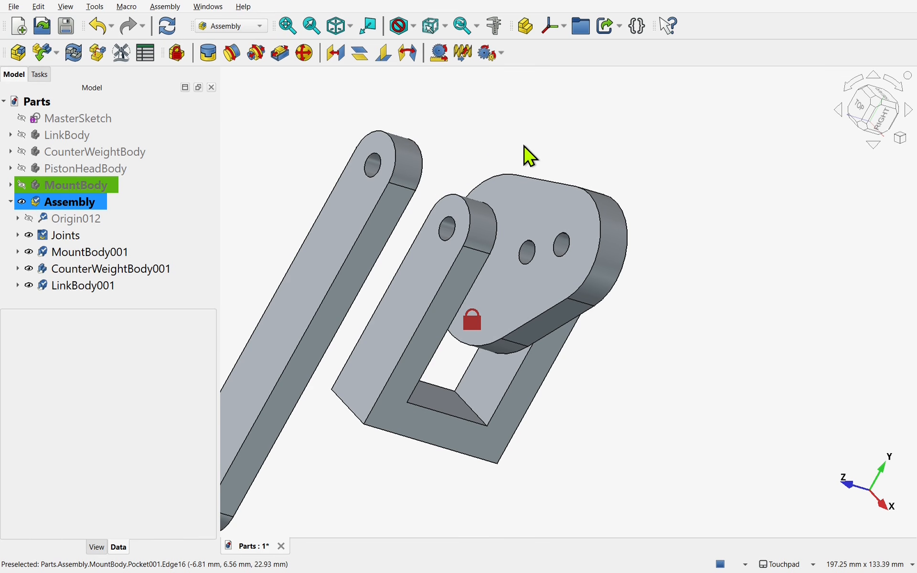
# Step: Set up a revolute joint between the counterweight's free hole and the link's end hole
pyautogui.click(235, 58)
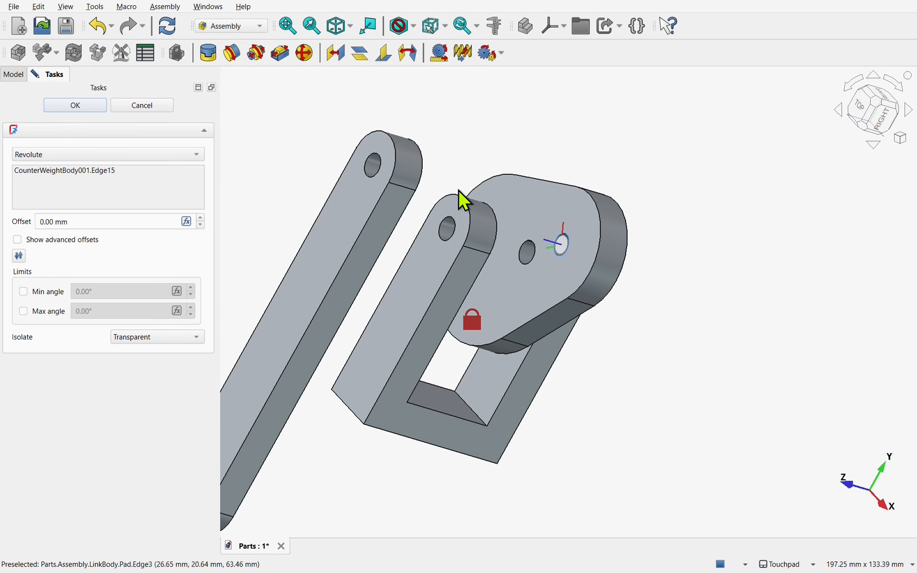
pyautogui.keyDown('alt'); pyautogui.moveTo(585, 173); pyautogui.dragTo(477, 195); pyautogui.keyUp('alt')
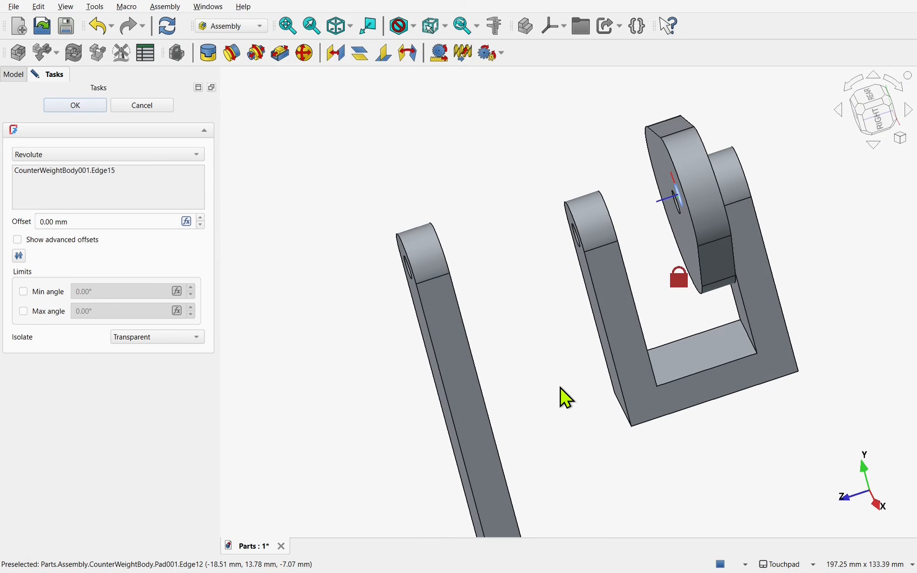
pyautogui.keyDown('alt'); pyautogui.moveTo(561, 387); pyautogui.dragTo(366, 339); pyautogui.keyUp('alt')
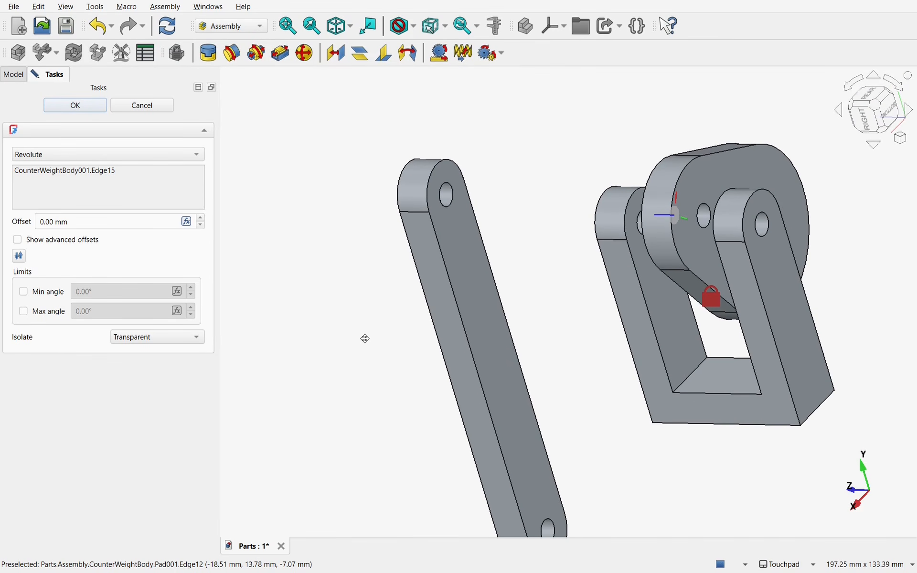
pyautogui.click(452, 198)
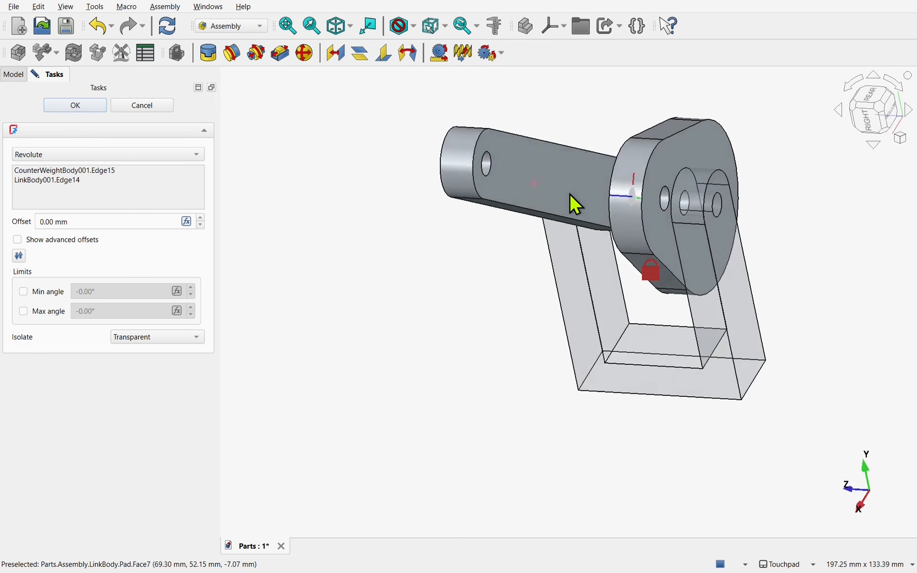
# Step: Swing the link and counterweight to check the new pivot, keep both joint references, and accept the revolute joint
pyautogui.keyDown('alt'); pyautogui.moveTo(570, 193); pyautogui.dragTo(667, 185); pyautogui.keyUp('alt')
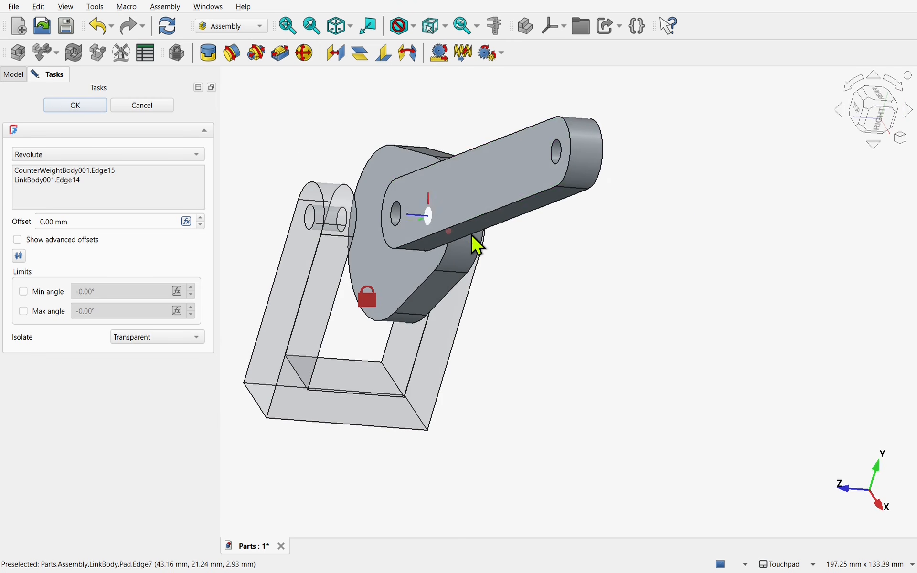
pyautogui.keyDown('alt'); pyautogui.moveTo(472, 235); pyautogui.dragTo(576, 219); pyautogui.keyUp('alt')
pyautogui.moveTo(580, 185); pyautogui.dragTo(516, 157)
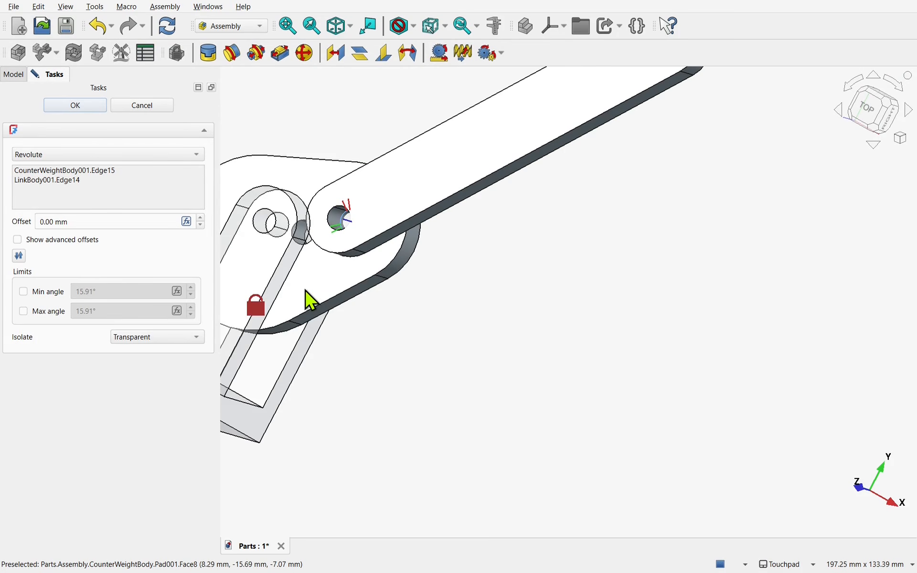
pyautogui.moveTo(310, 300); pyautogui.dragTo(377, 341)
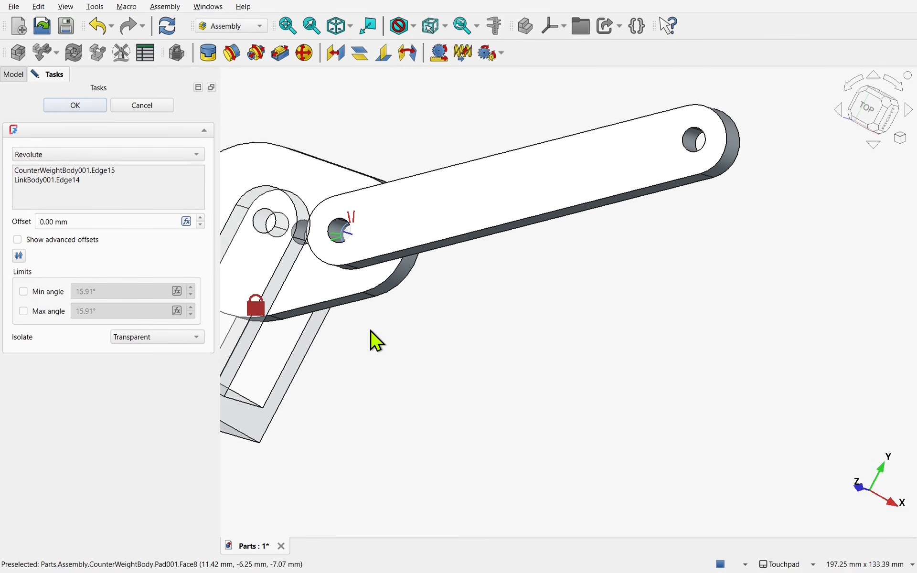
pyautogui.rightClick(67, 181)
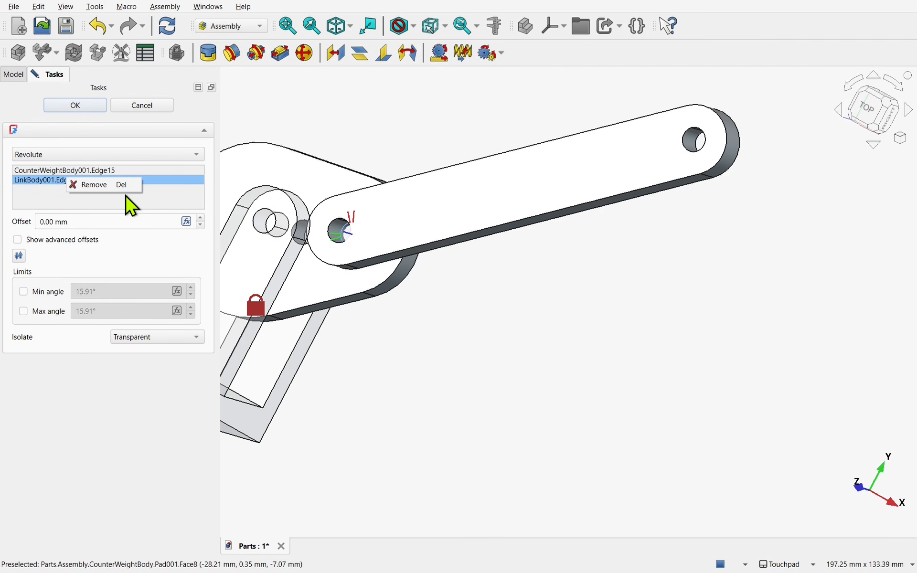
pyautogui.click(168, 200)
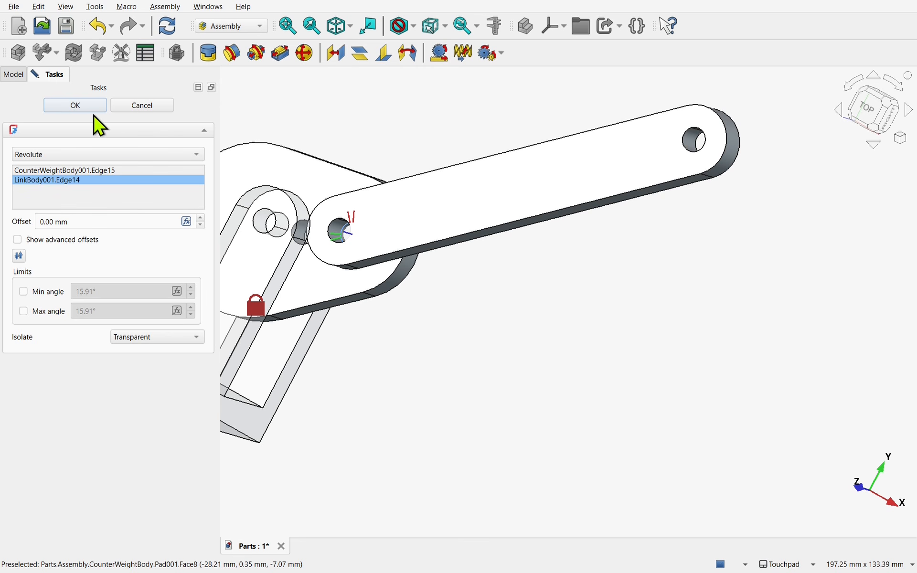
pyautogui.click(79, 108)
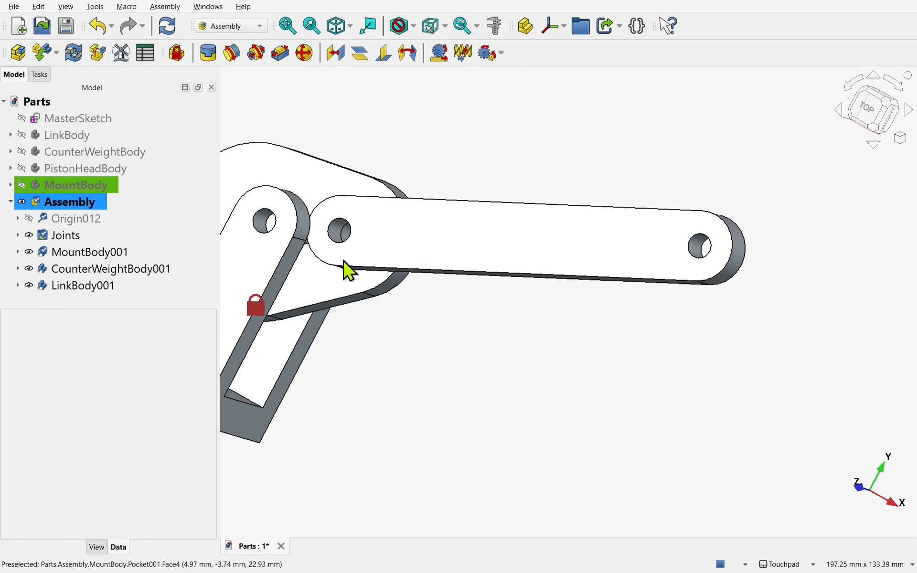
pyautogui.keyDown('alt'); pyautogui.moveTo(536, 259); pyautogui.dragTo(395, 221); pyautogui.keyUp('alt')
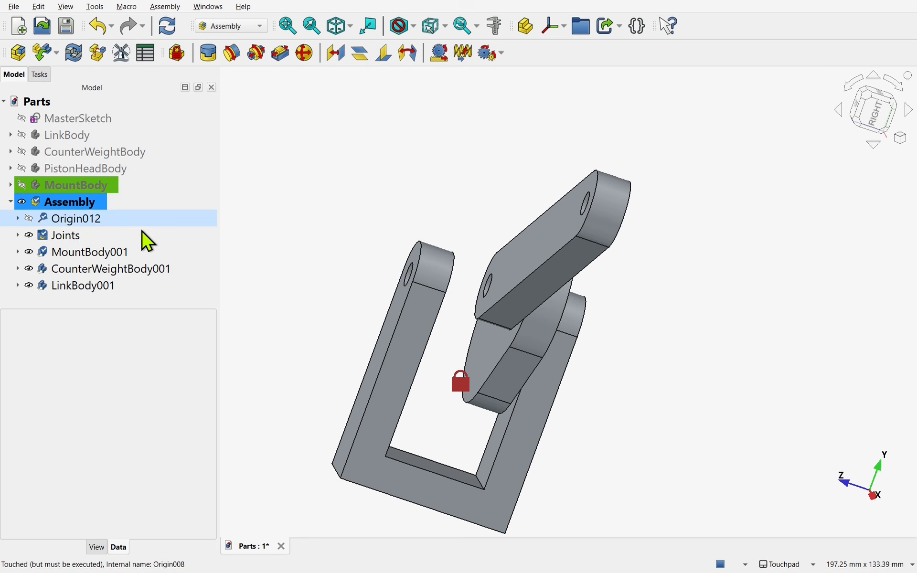
pyautogui.click(17, 236)
pyautogui.click(18, 236)
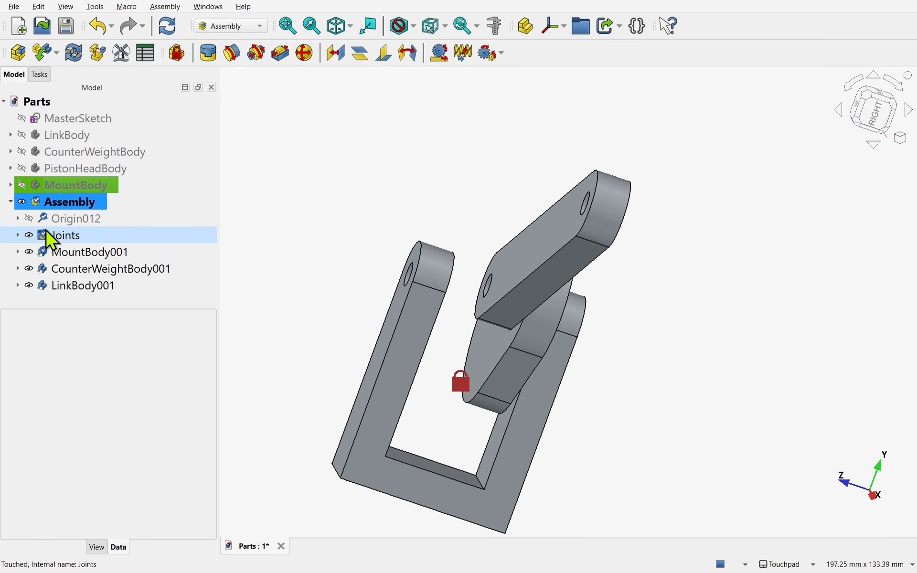
pyautogui.click(76, 258)
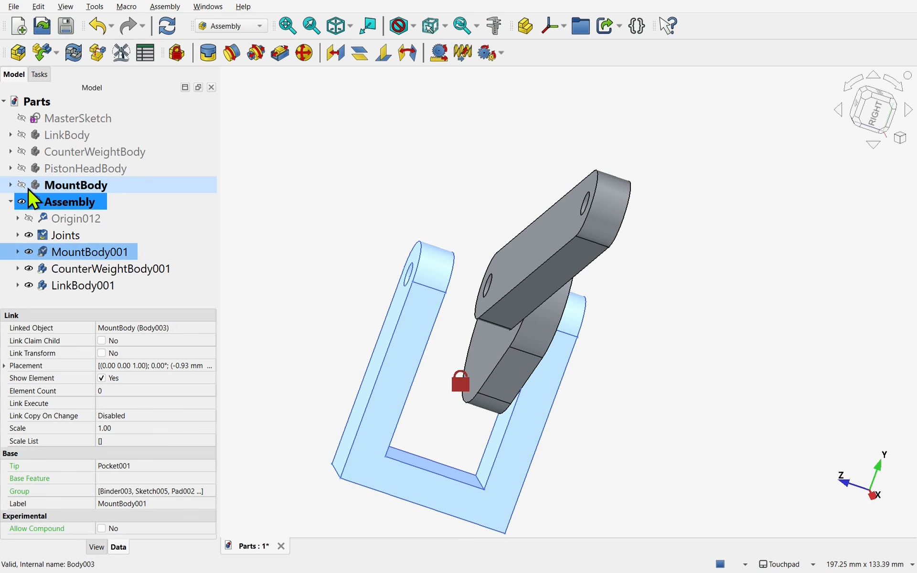
pyautogui.moveTo(60, 187); pyautogui.dragTo(87, 257)
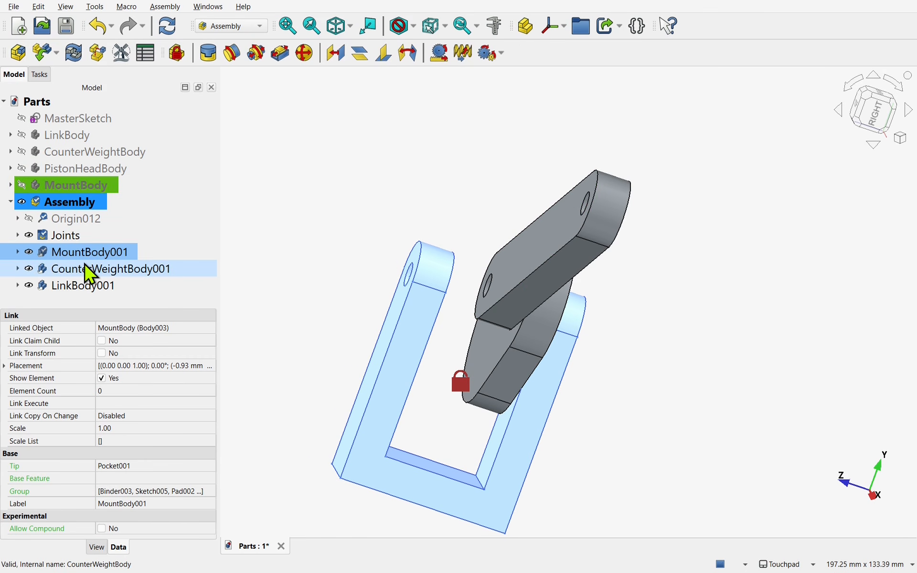
# Step: Delete LinkBody001 from the assembly and undo the deletion
pyautogui.click(83, 291)
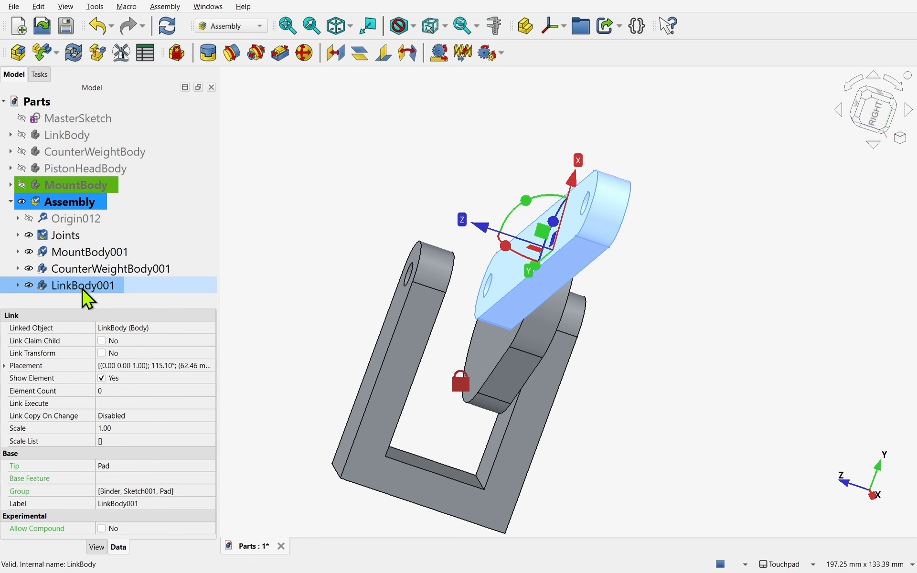
pyautogui.rightClick(82, 290)
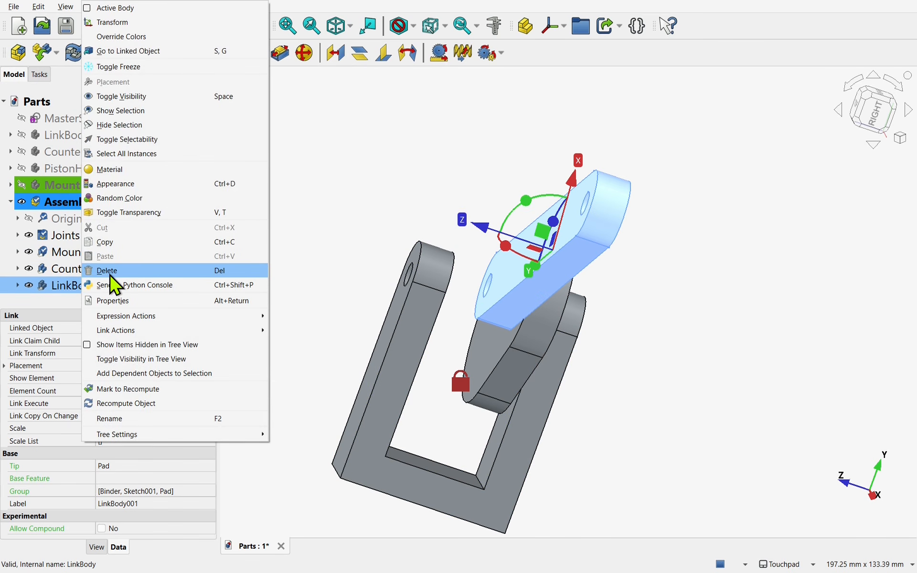
pyautogui.click(110, 275)
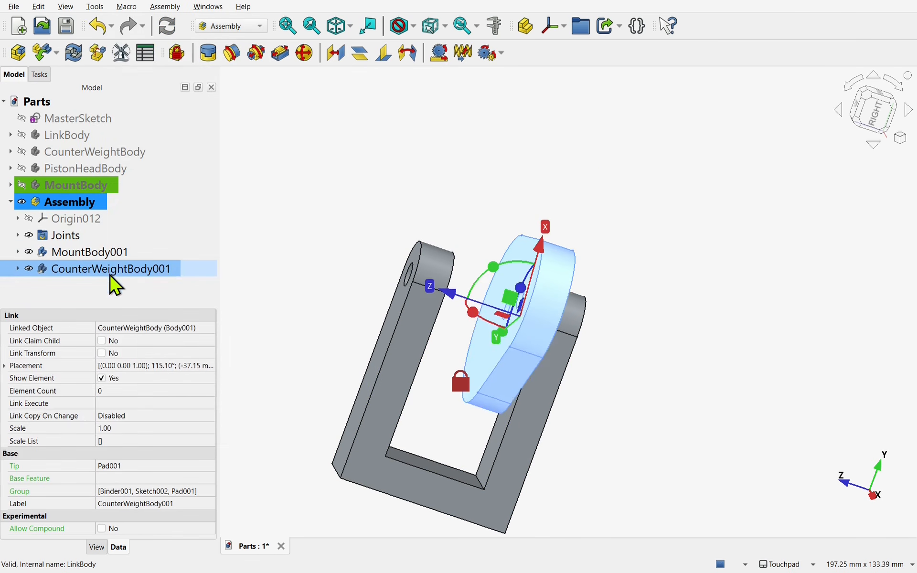
pyautogui.click(98, 34)
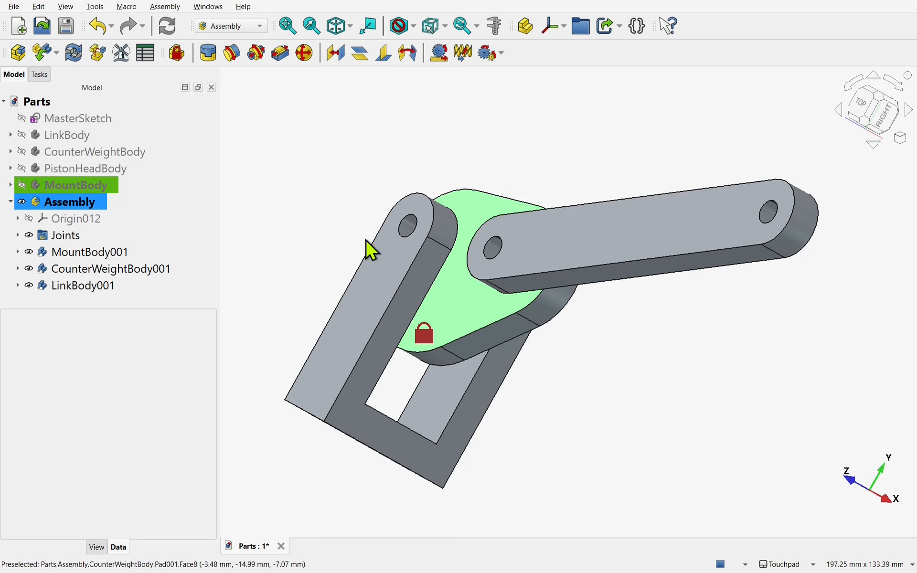
# Step: Insert a second CounterWeightBody into the assembly and move it up, clear of the mount
pyautogui.click(46, 52)
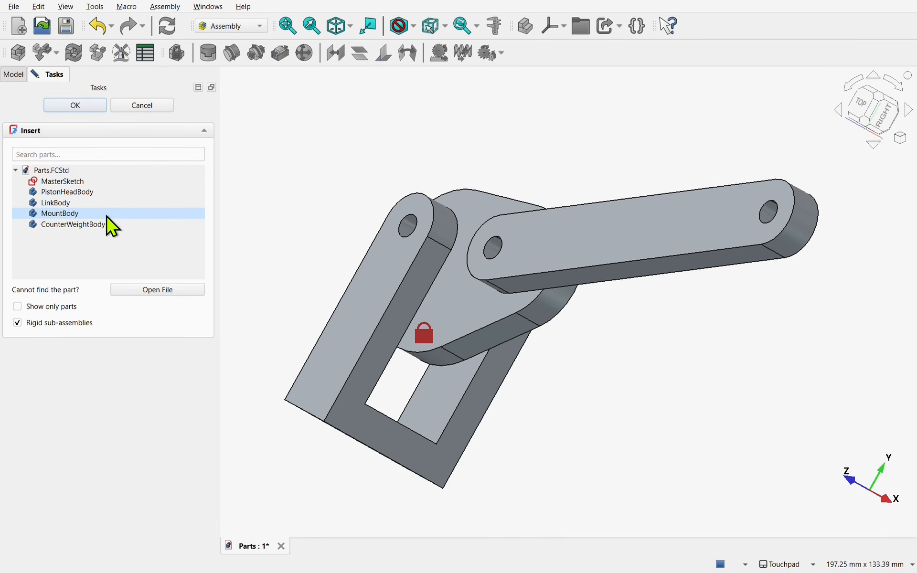
pyautogui.click(90, 225)
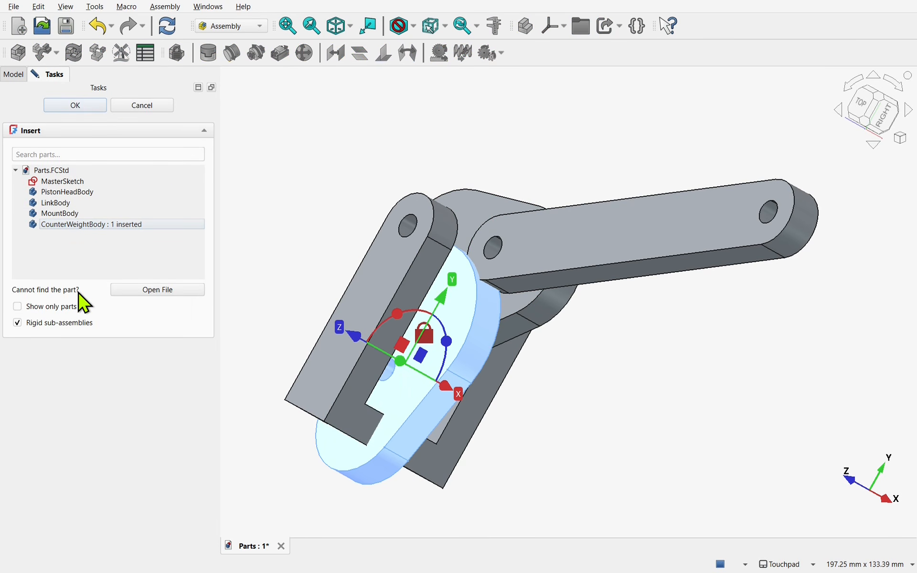
pyautogui.click(85, 107)
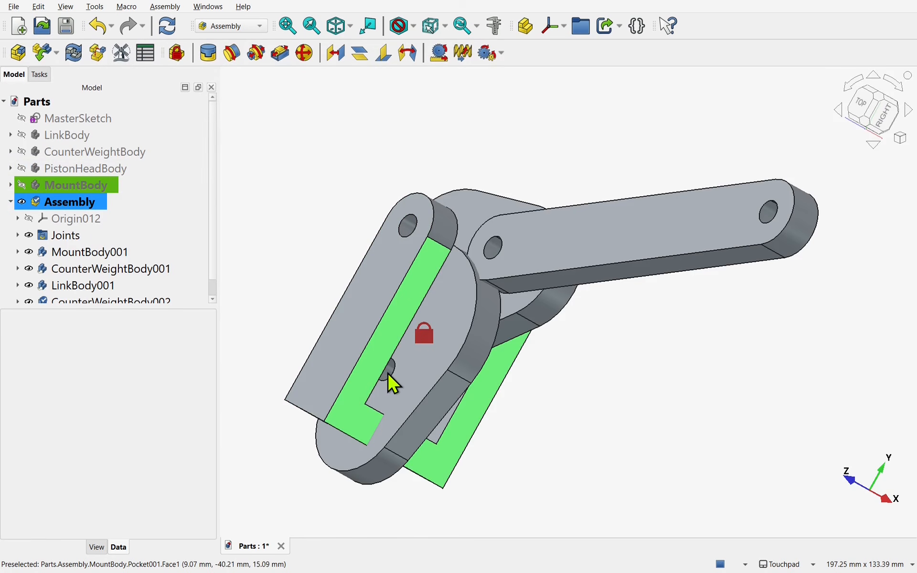
pyautogui.moveTo(388, 373); pyautogui.dragTo(341, 187)
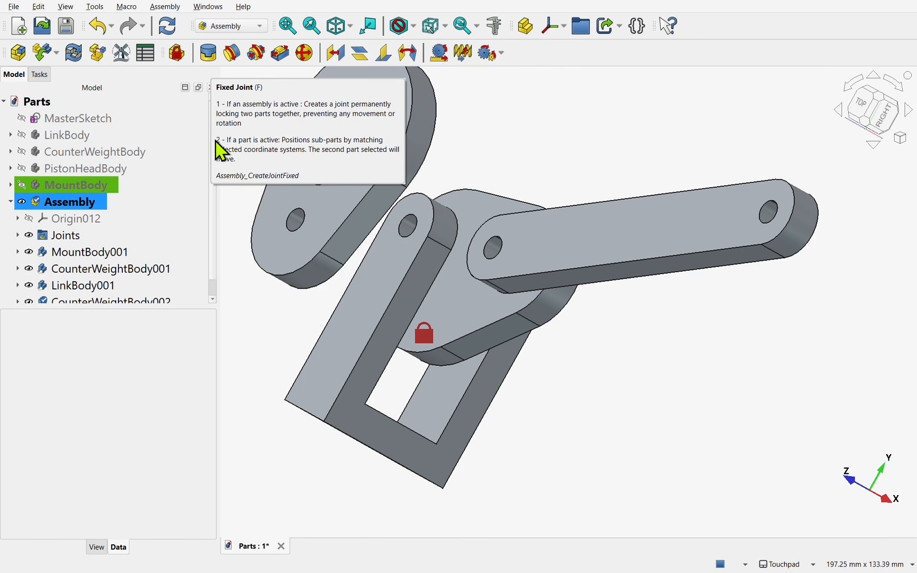
# Step: Rotate the second counterweight about its Z axis and deselect it
pyautogui.click(347, 196)
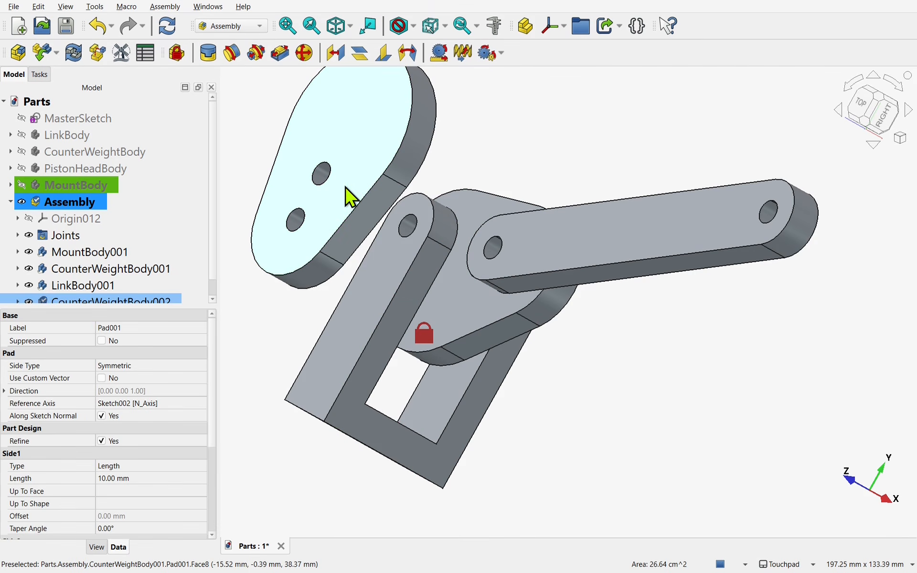
pyautogui.click(351, 196)
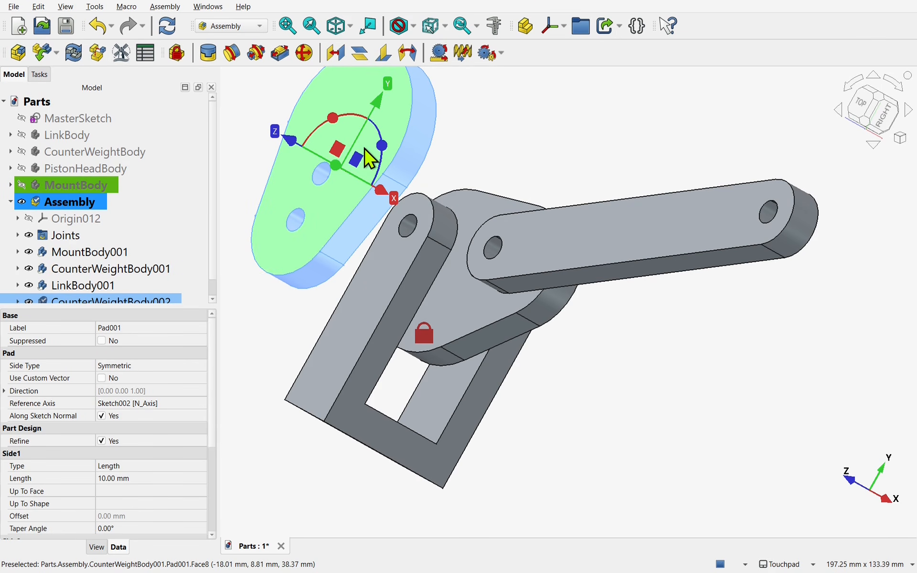
pyautogui.moveTo(382, 146); pyautogui.dragTo(307, 143)
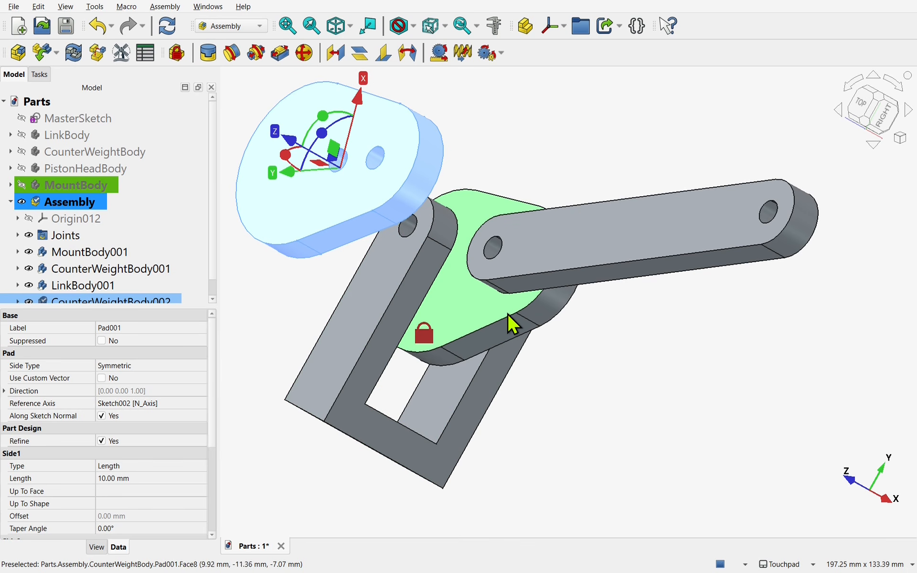
pyautogui.click(569, 436)
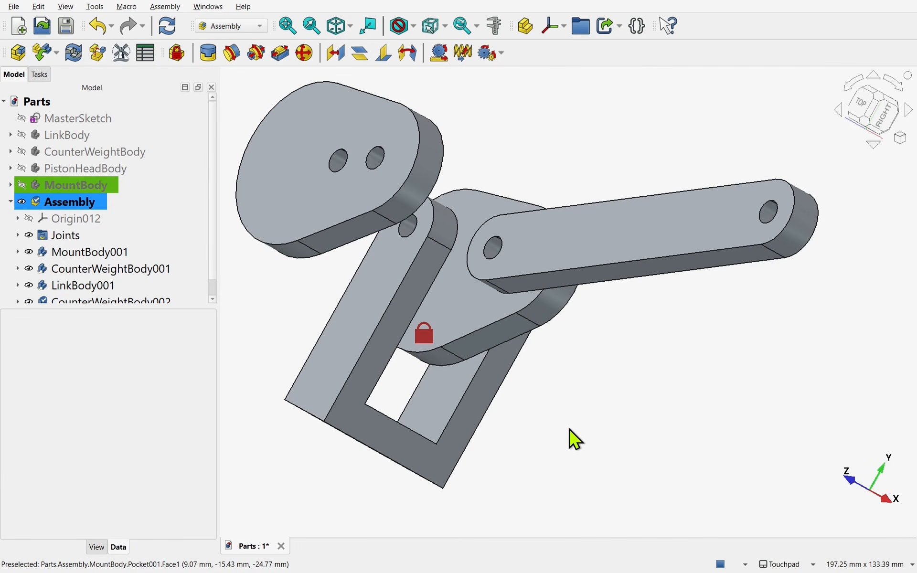
# Step: Set up a fixed joint between the second counterweight's short thickness edge and the matching edge's corner on the first counterweight
pyautogui.click(207, 63)
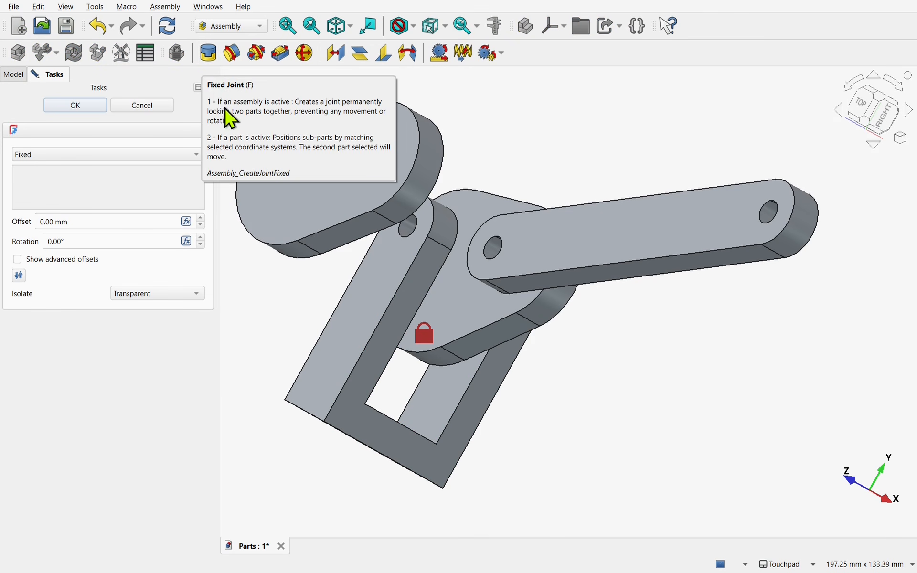
pyautogui.scroll(2, 385, 236)
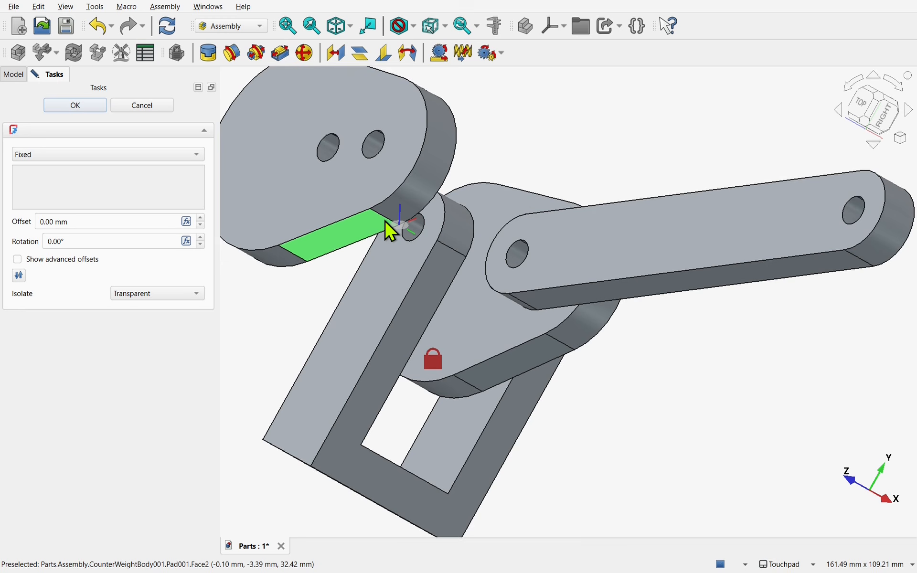
pyautogui.scroll(2, 391, 232)
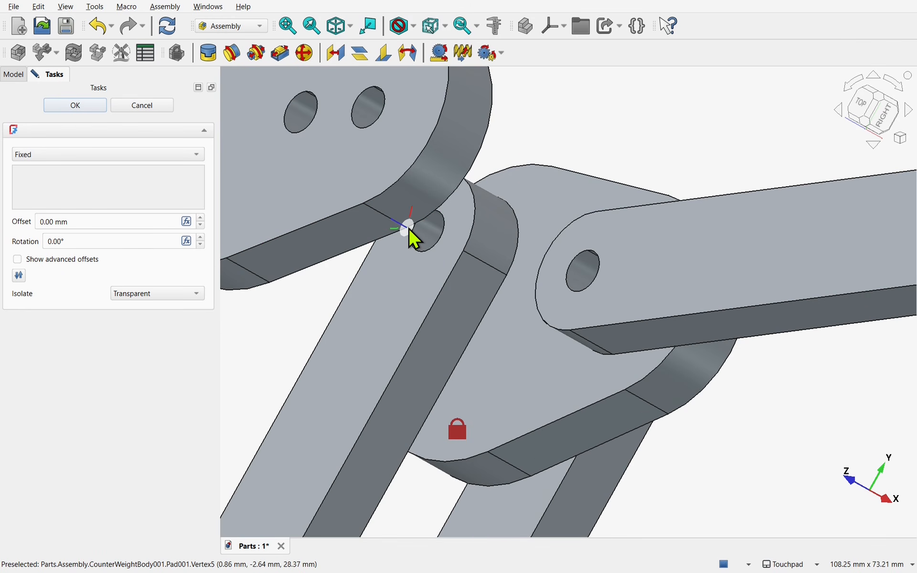
pyautogui.moveTo(409, 227); pyautogui.dragTo(391, 170, button='middle')
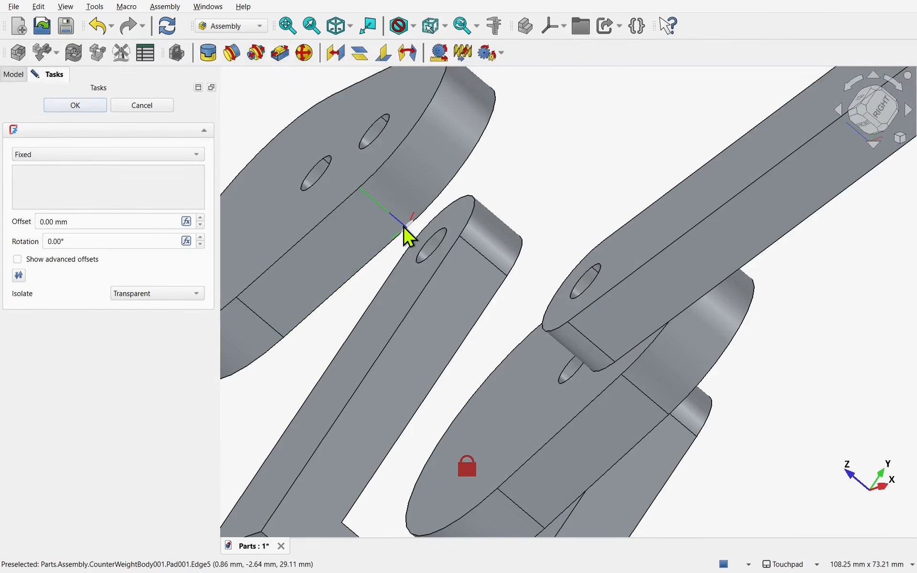
pyautogui.click(407, 229)
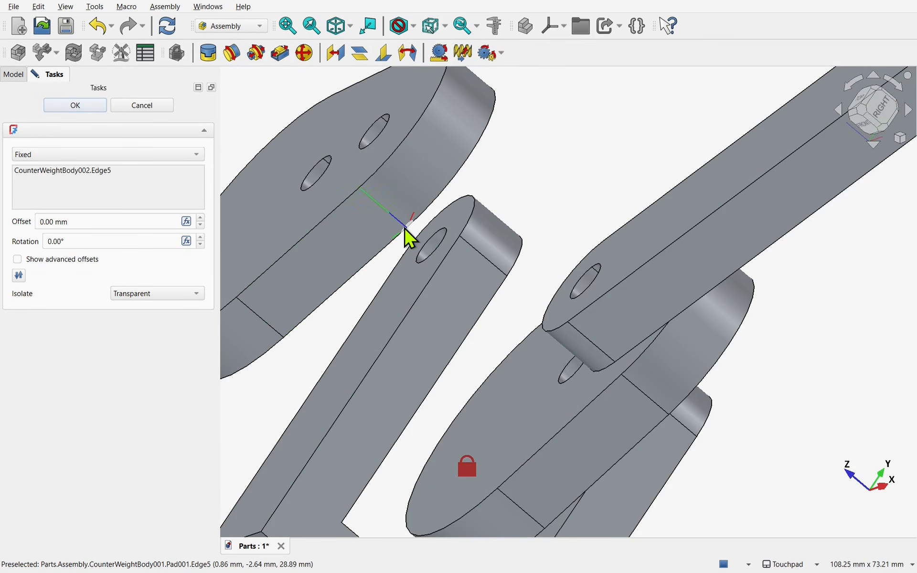
pyautogui.click(621, 374)
pyautogui.moveTo(563, 247); pyautogui.dragTo(592, 247, button='middle')
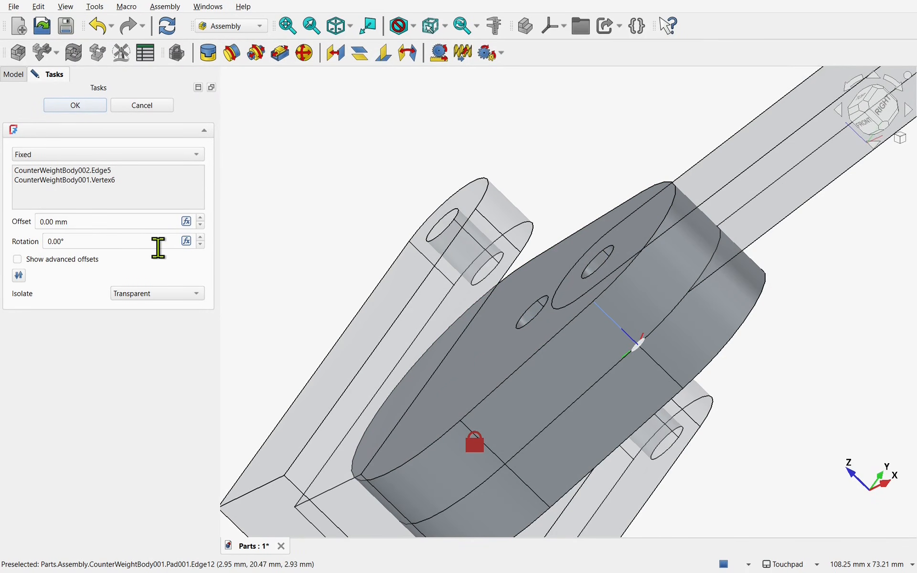
# Step: Set the fixed joint's offset to 10 mm to separate the two counterweights, and accept the joint
pyautogui.click(201, 225)
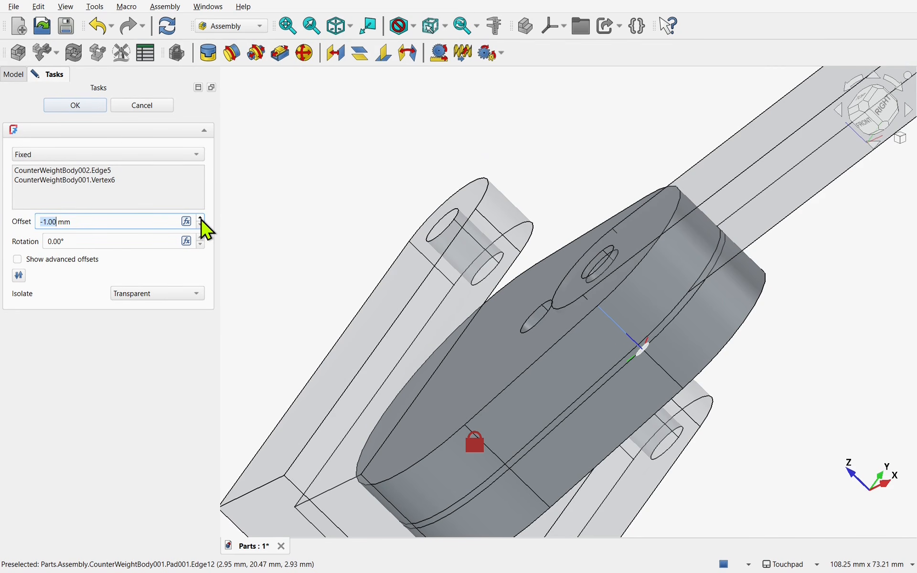
pyautogui.scroll(9, 201, 222)
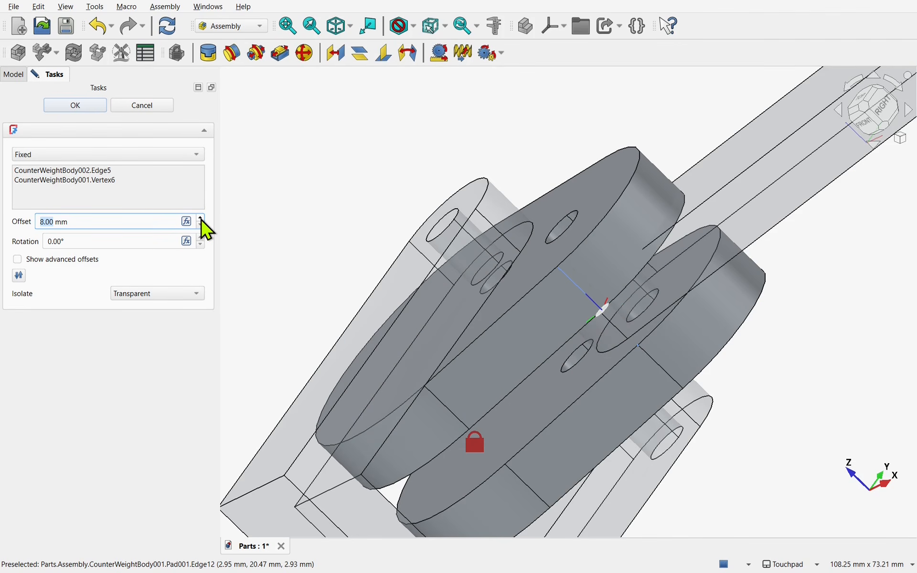
pyautogui.scroll(1, 205, 230)
pyautogui.scroll(1, 205, 229)
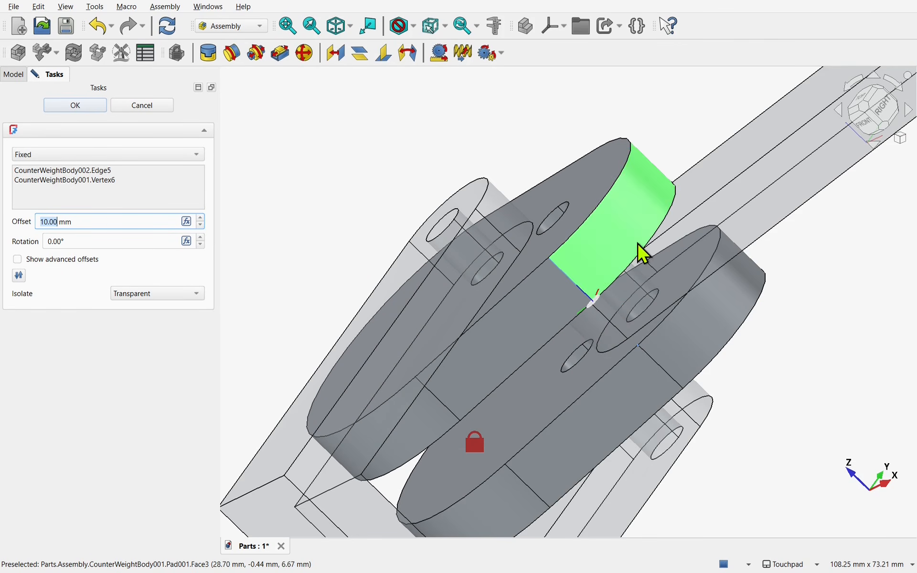
pyautogui.moveTo(637, 244); pyautogui.dragTo(604, 291, button='middle')
pyautogui.scroll(-3, 596, 291)
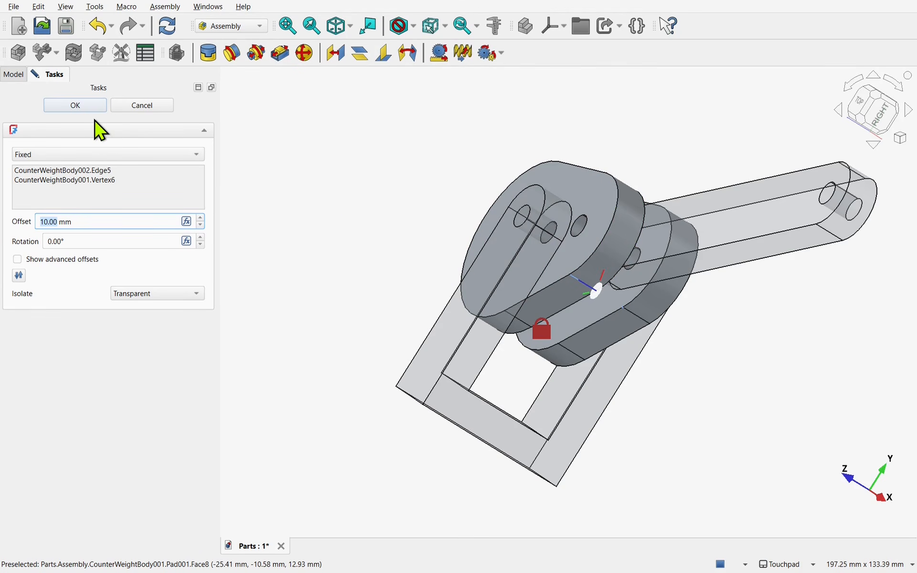
pyautogui.click(81, 107)
# Step: Swing the link and the counterweights to check that both counterweights turn together
pyautogui.moveTo(407, 264); pyautogui.dragTo(519, 295, button='middle')
pyautogui.moveTo(771, 261); pyautogui.dragTo(549, 199)
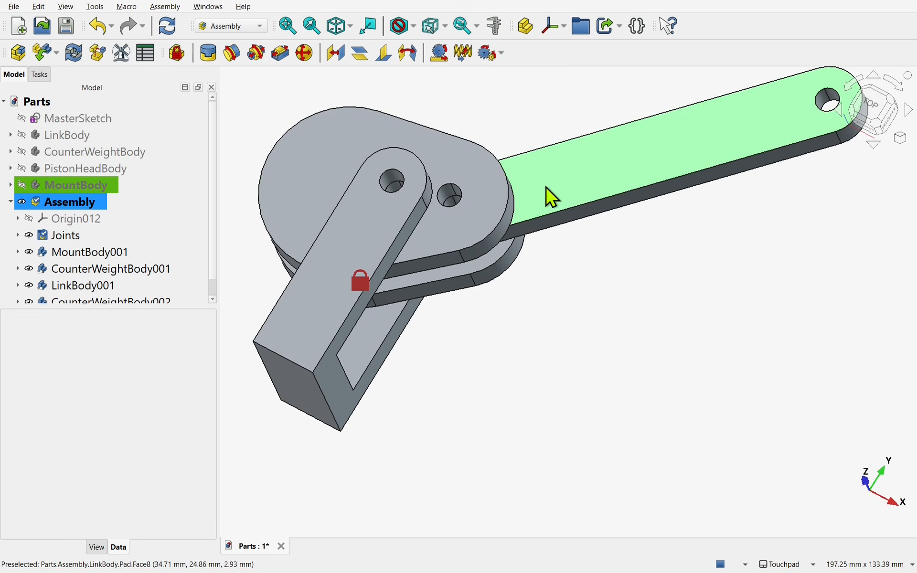
pyautogui.moveTo(479, 232); pyautogui.dragTo(526, 237)
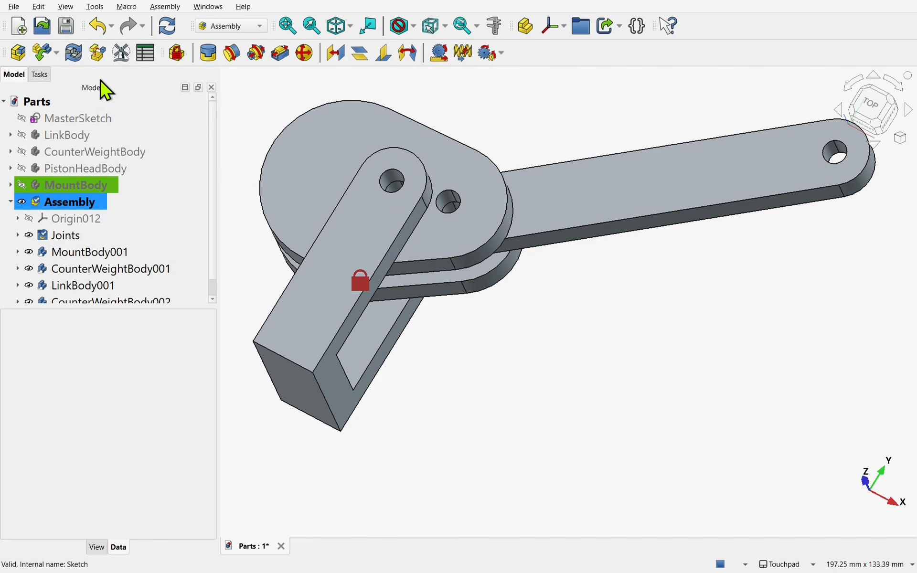
# Step: Insert PistonHeadBody into the assembly and accept the insertion
pyautogui.click(41, 62)
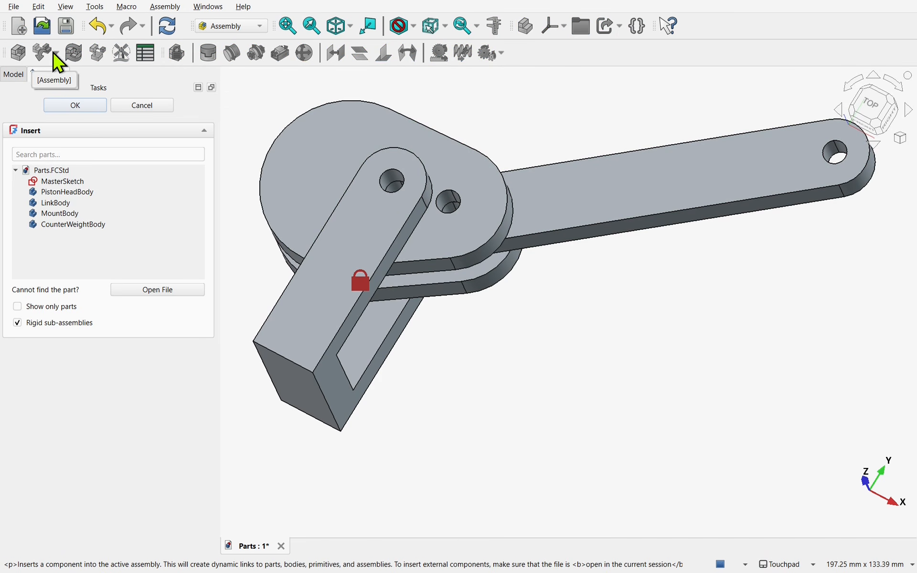
pyautogui.click(87, 193)
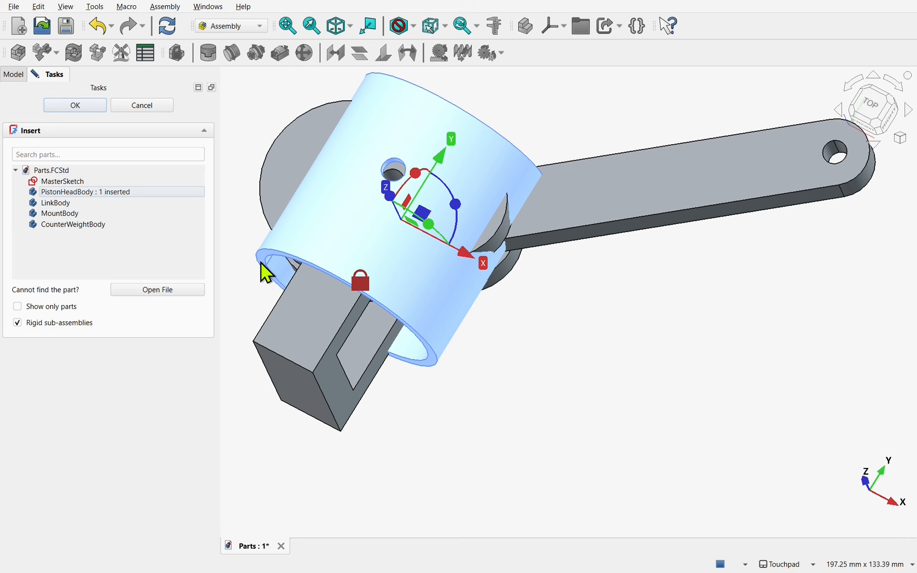
pyautogui.click(72, 108)
pyautogui.scroll(-3, 600, 311)
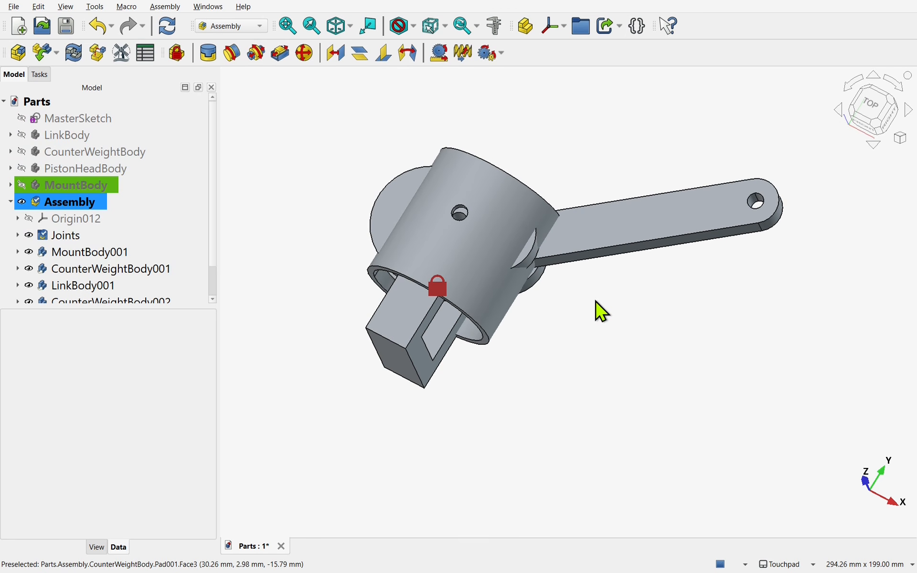
# Step: Swing the link and counterweights until the link's free end extends out beyond the closed end of the piston head
pyautogui.moveTo(604, 252); pyautogui.dragTo(601, 181)
pyautogui.moveTo(385, 215); pyautogui.dragTo(405, 321)
pyautogui.moveTo(457, 116); pyautogui.dragTo(557, 143)
pyautogui.scroll(-5, 591, 232)
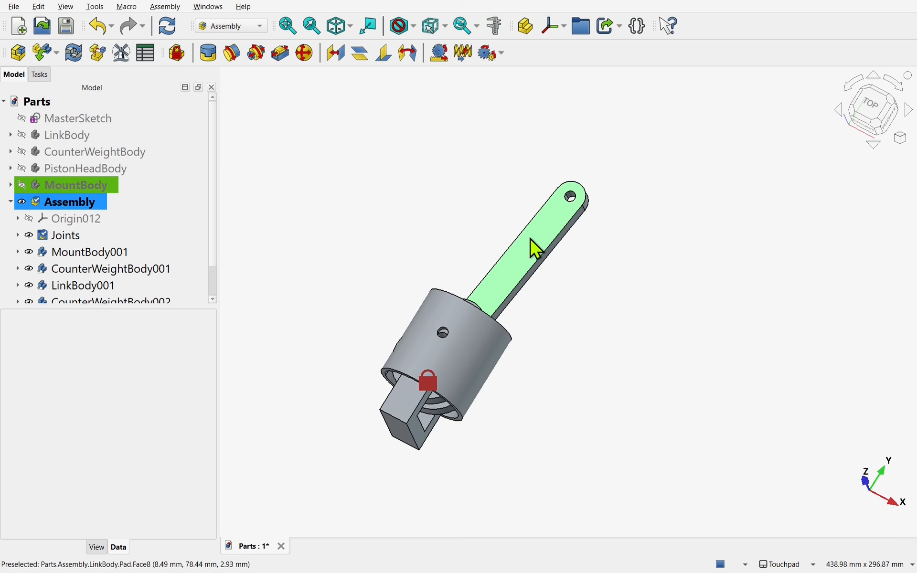
# Step: Move the piston head away from the link and mount so that its pin holes are accessible
pyautogui.scroll(5, 573, 218)
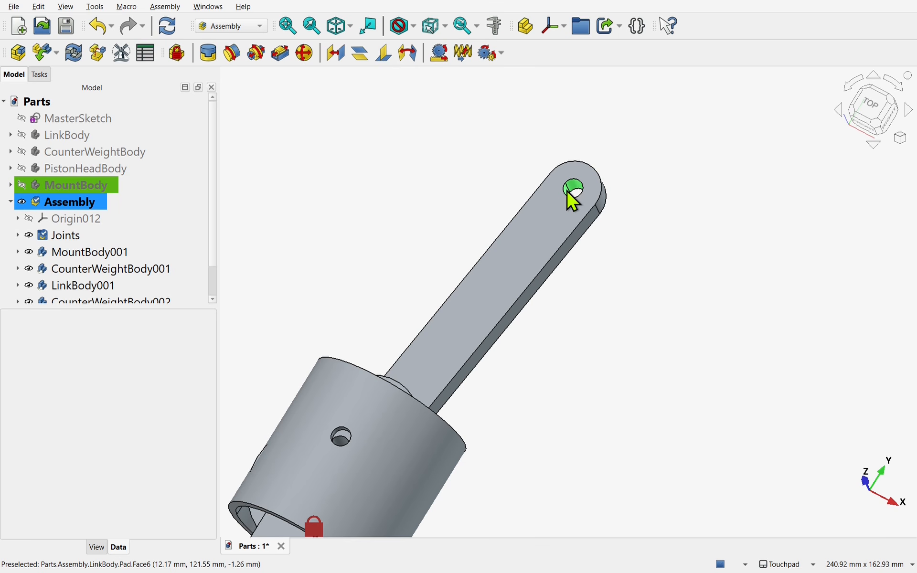
pyautogui.moveTo(398, 466); pyautogui.dragTo(766, 151)
pyautogui.keyDown('alt'); pyautogui.moveTo(729, 198); pyautogui.dragTo(768, 123); pyautogui.keyUp('alt')
pyautogui.moveTo(754, 188); pyautogui.dragTo(743, 296)
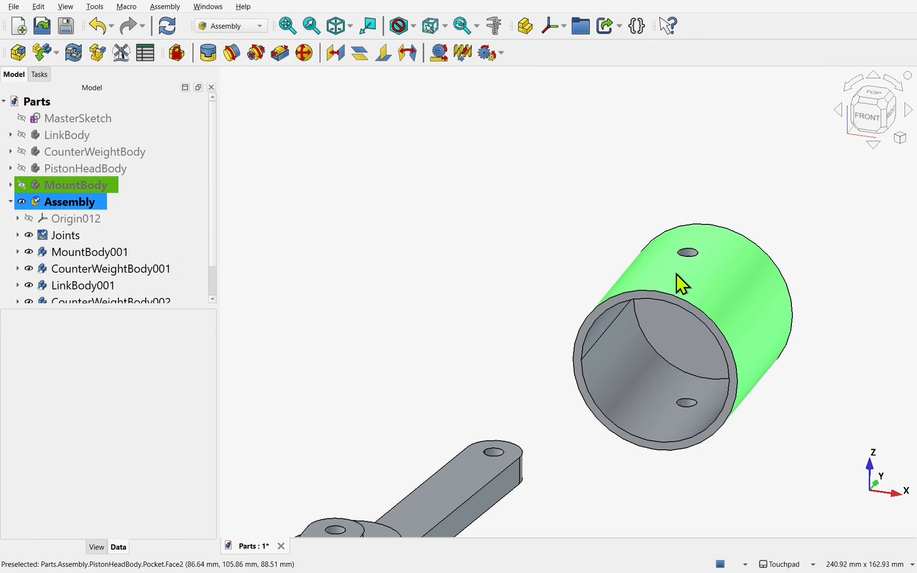
pyautogui.click(866, 117)
pyautogui.scroll(5, 690, 401)
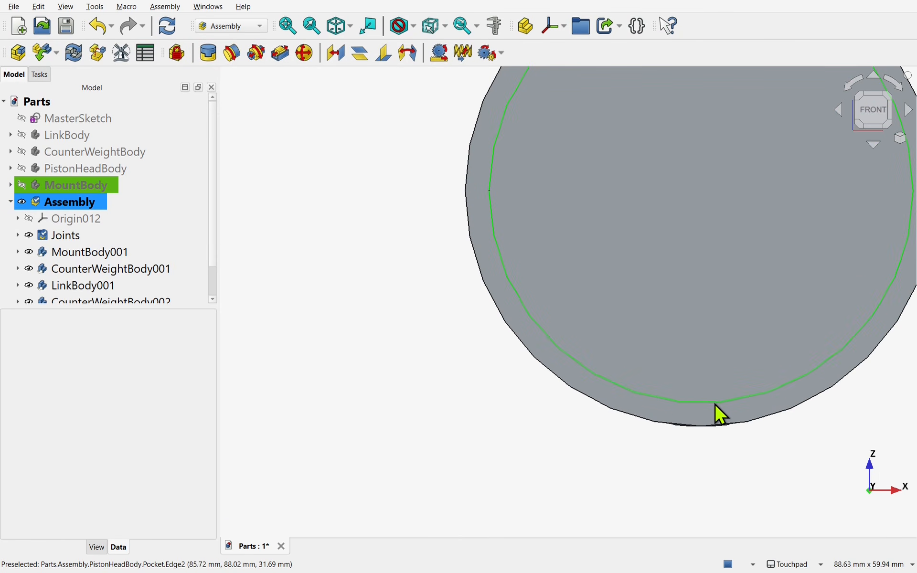
pyautogui.keyDown('alt'); pyautogui.moveTo(691, 403); pyautogui.dragTo(691, 414); pyautogui.keyUp('alt')
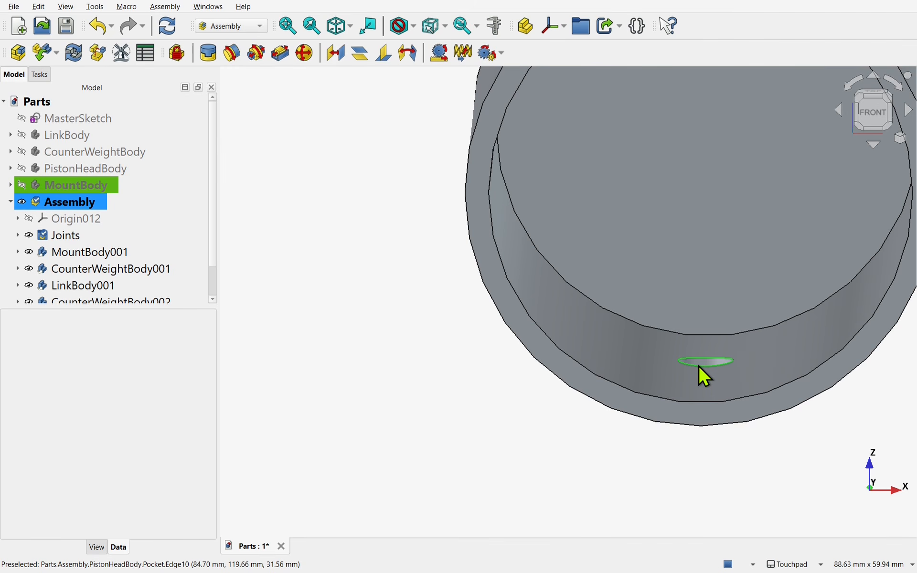
pyautogui.scroll(-5, 692, 366)
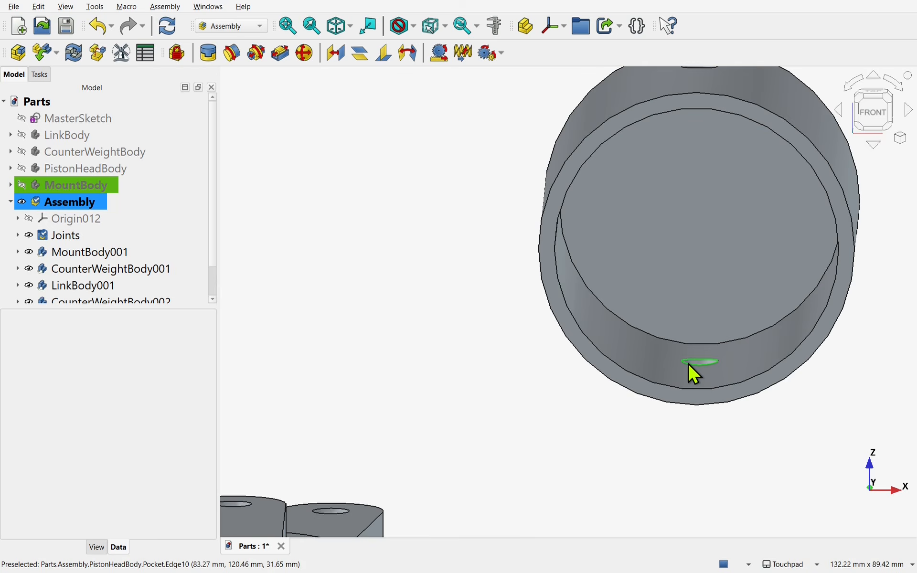
pyautogui.scroll(-2, 692, 379)
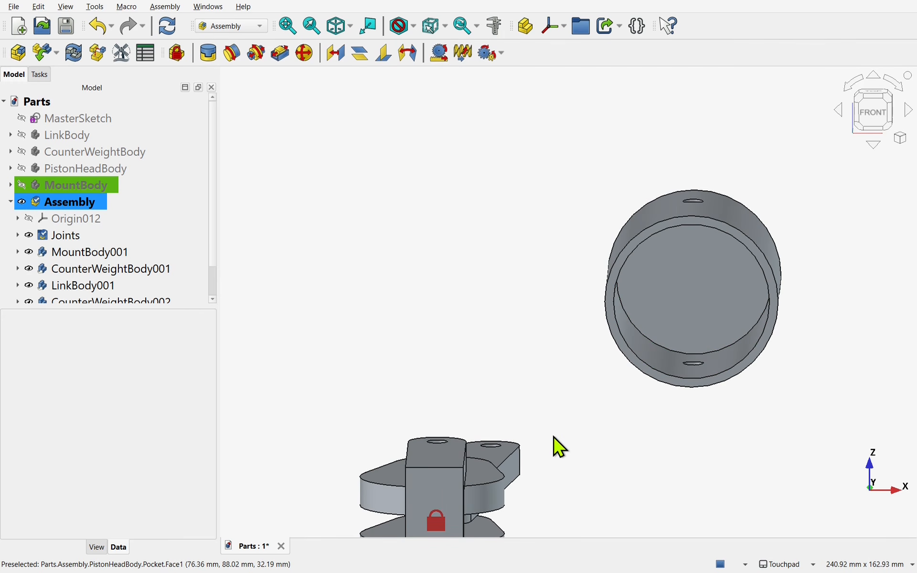
pyautogui.moveTo(508, 443); pyautogui.dragTo(498, 461, button='middle')
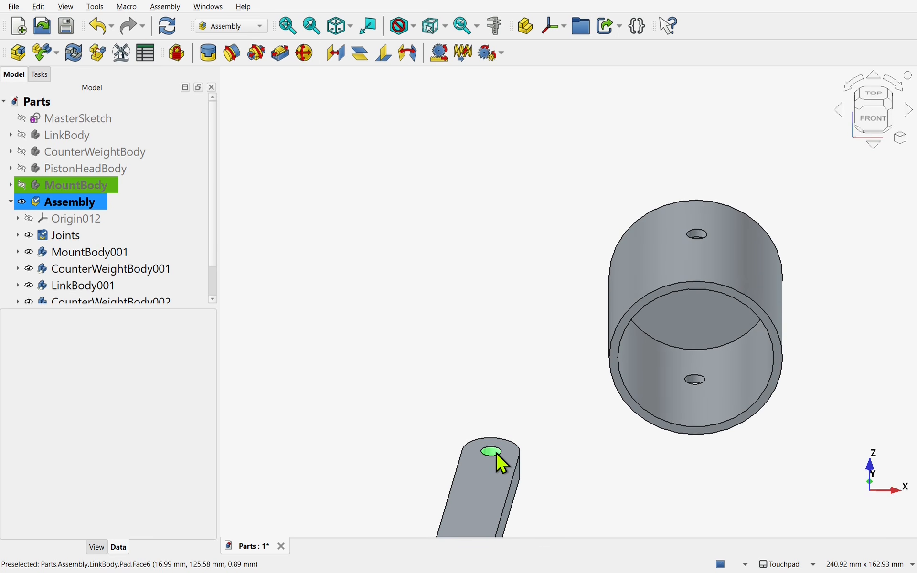
pyautogui.click(704, 382)
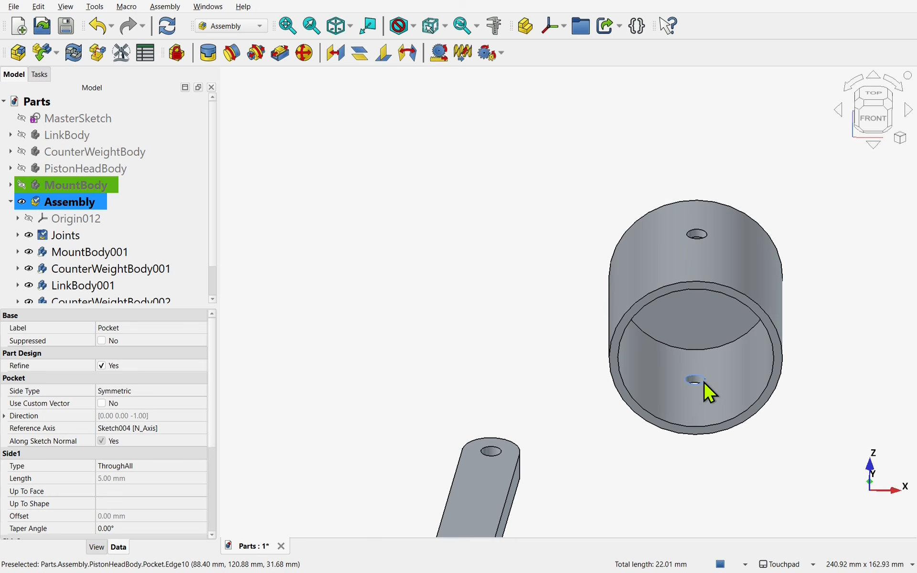
pyautogui.scroll(1, 704, 382)
pyautogui.moveTo(499, 493); pyautogui.dragTo(525, 473, button='middle')
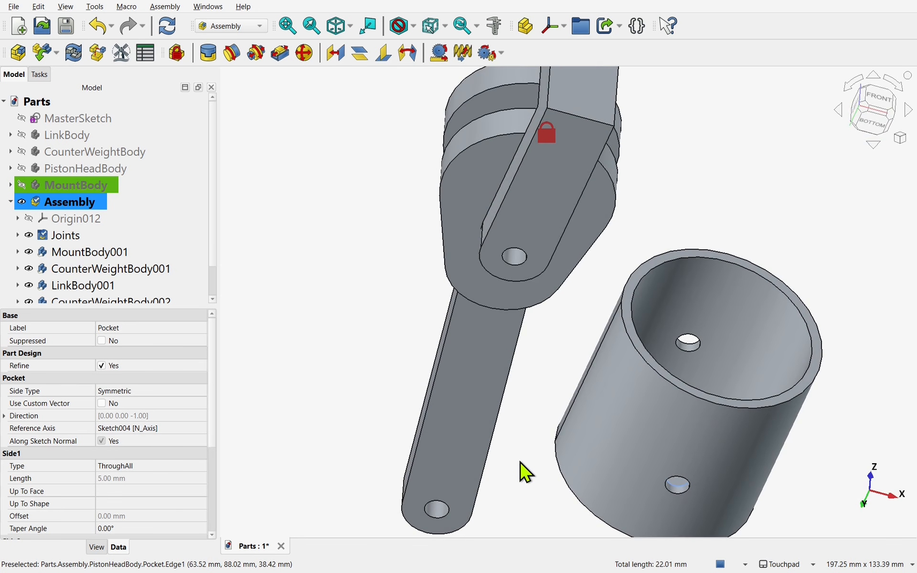
pyautogui.click(446, 505)
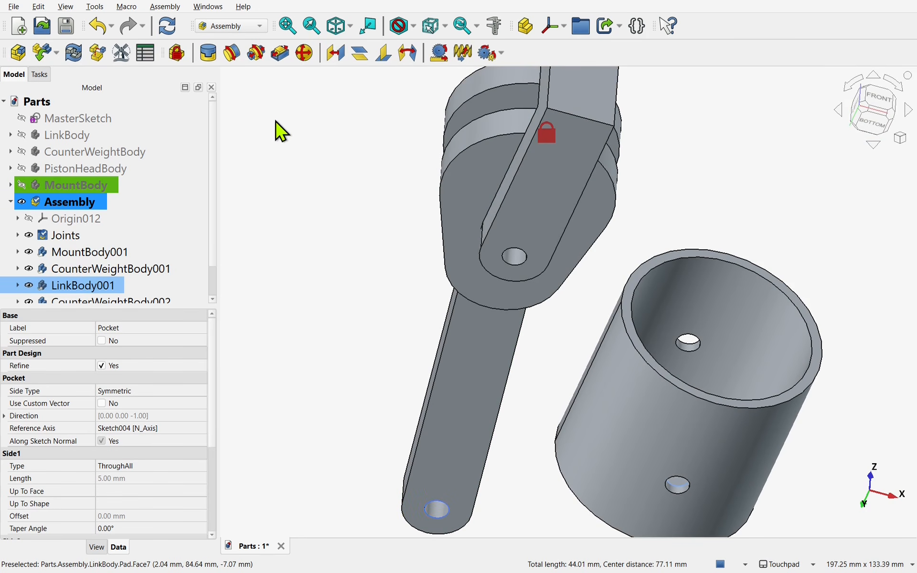
pyautogui.click(233, 53)
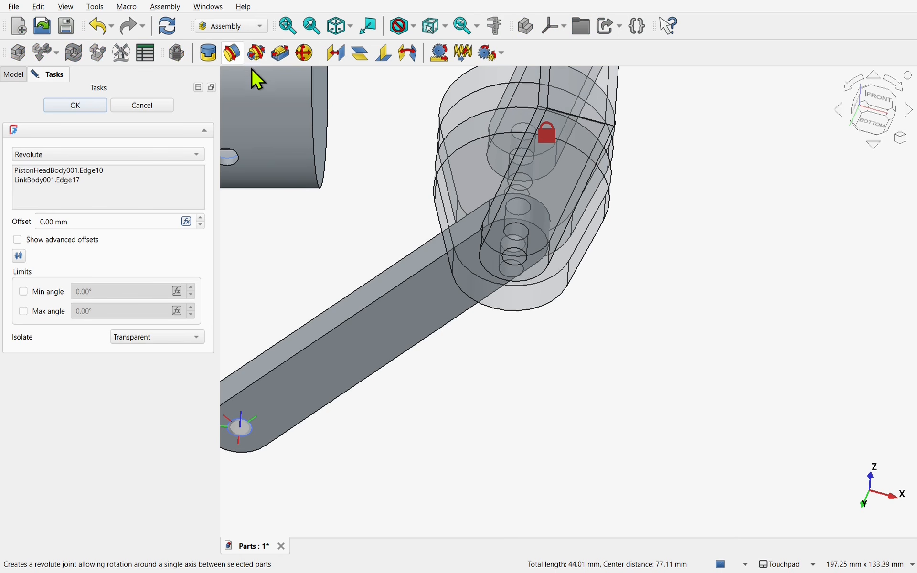
pyautogui.scroll(-6, 482, 243)
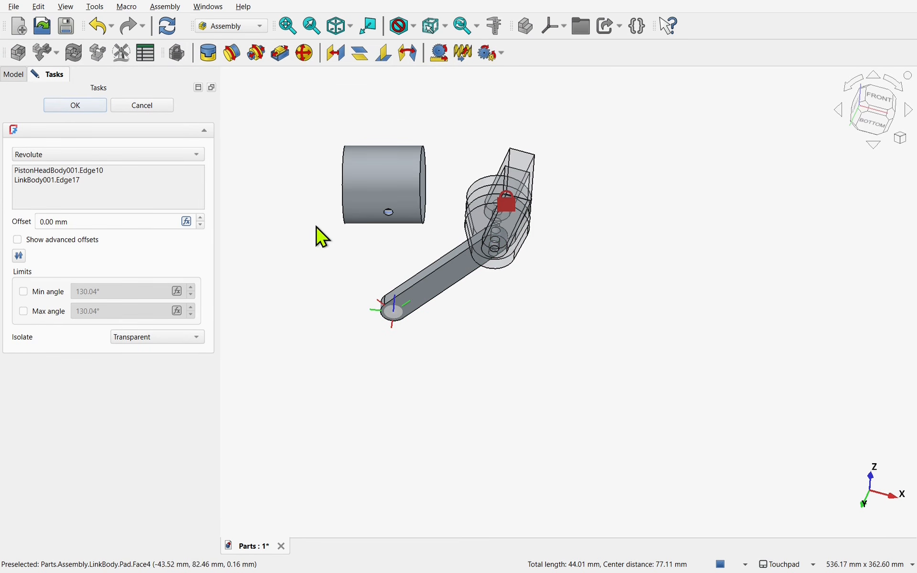
pyautogui.click(143, 106)
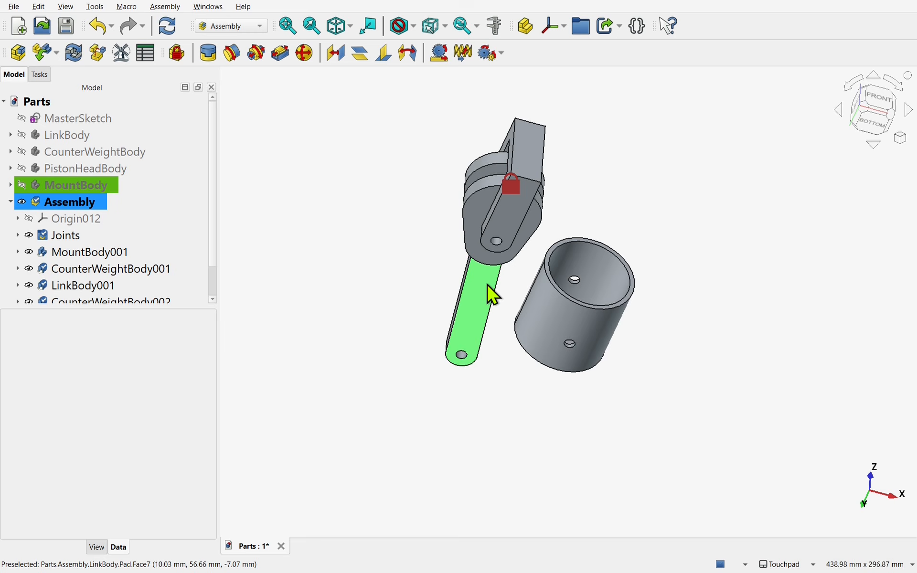
# Step: Create a revolute joint between the hole in the link's free end and the piston head's inner pin hole
pyautogui.scroll(5, 488, 287)
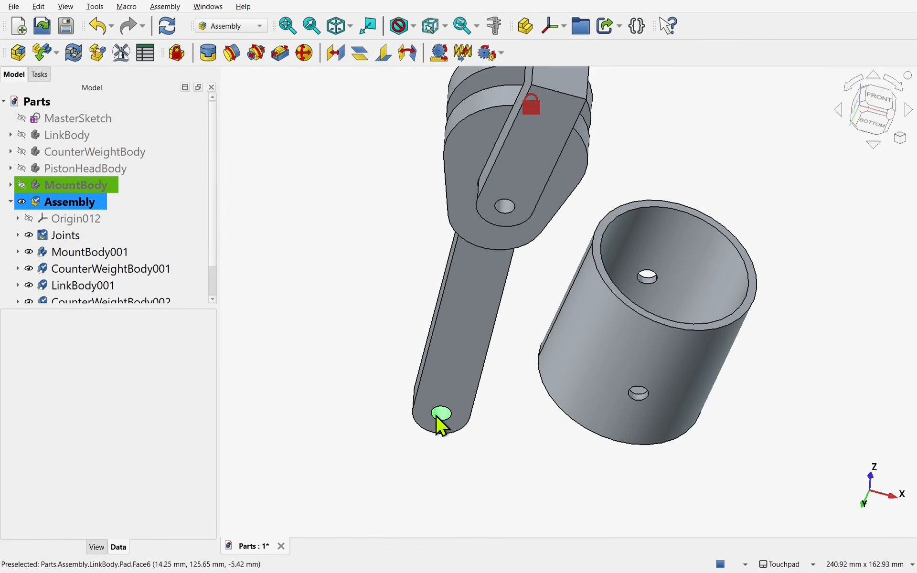
pyautogui.click(442, 416)
pyautogui.moveTo(478, 389); pyautogui.dragTo(426, 417, button='middle')
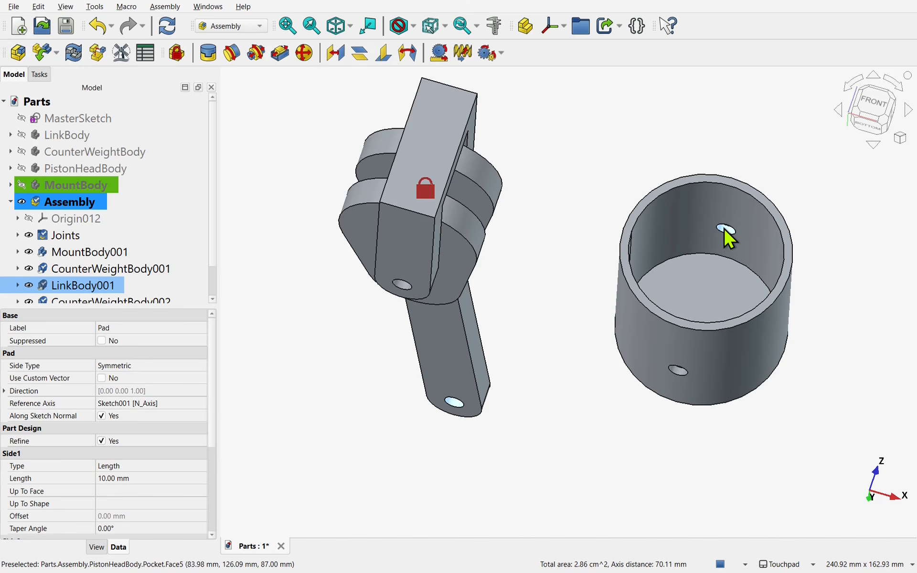
pyautogui.click(723, 228)
pyautogui.click(375, 143)
pyautogui.click(232, 54)
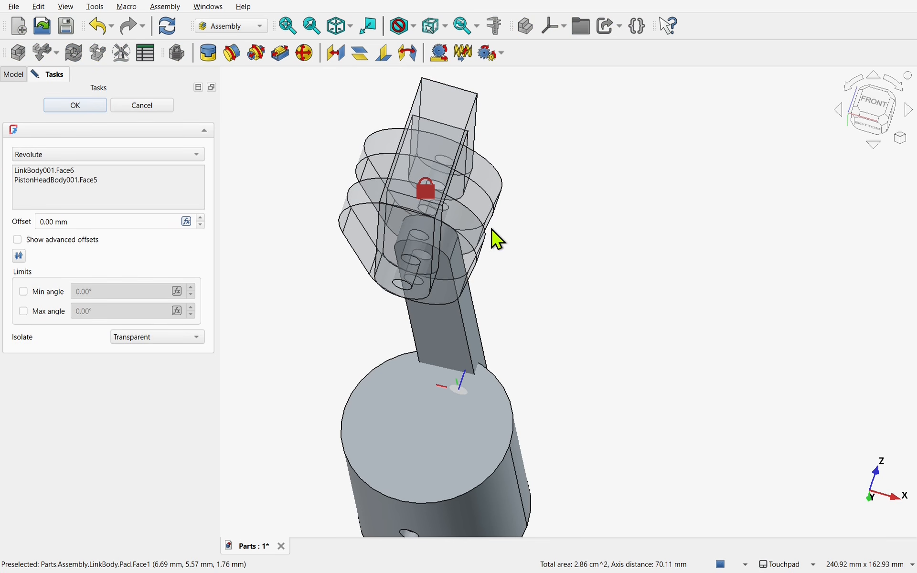
# Step: Set the revolute joint's offset to -25 mm to shift the piston head along the pin axis
pyautogui.moveTo(496, 239); pyautogui.dragTo(434, 305, button='middle')
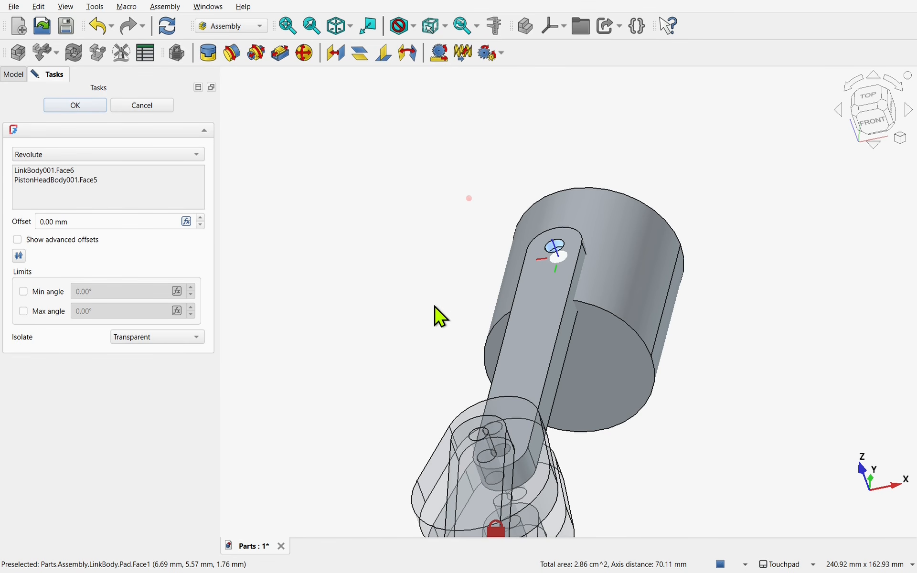
pyautogui.click(201, 219)
pyautogui.click(201, 224)
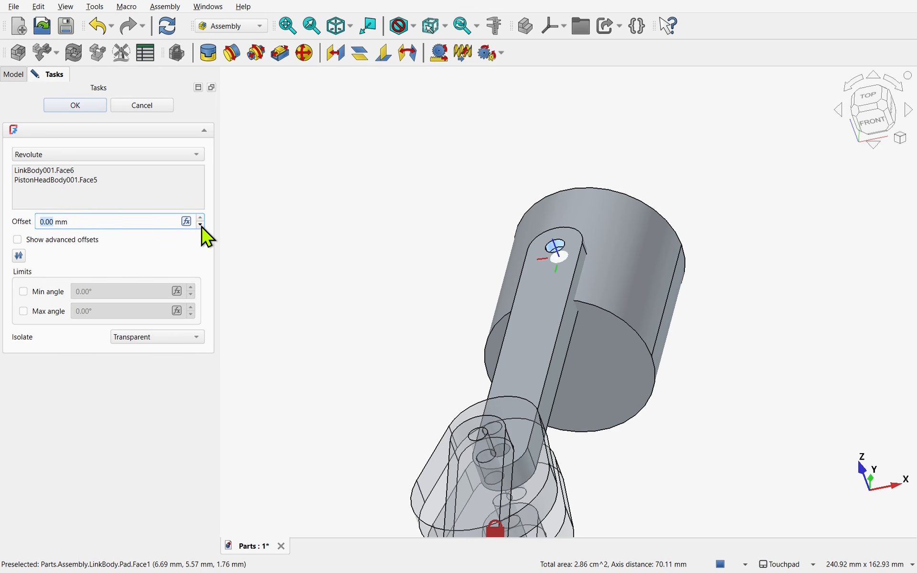
pyautogui.click(201, 224)
pyautogui.click(202, 225)
pyautogui.click(201, 225)
pyautogui.click(201, 224)
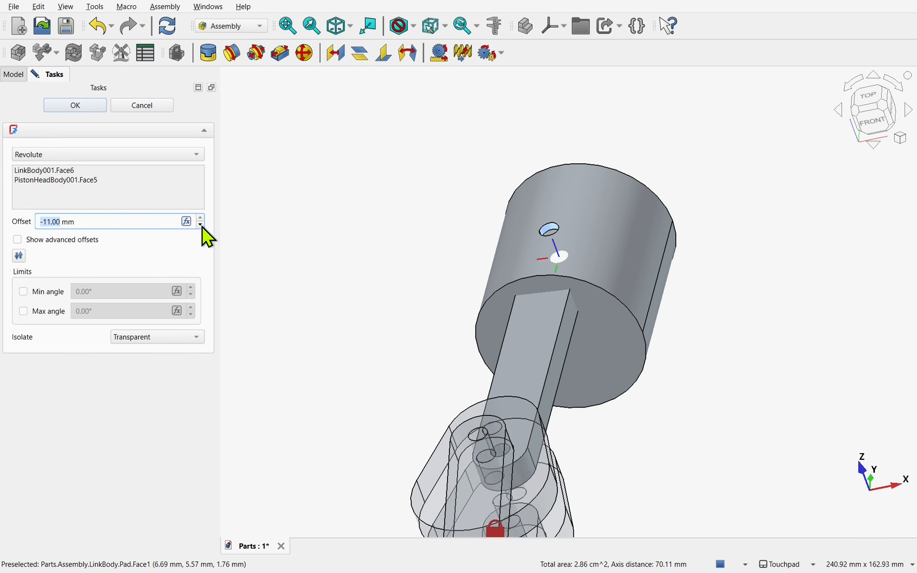
pyautogui.click(202, 225)
pyautogui.click(202, 225)
pyautogui.click(201, 225)
pyautogui.click(201, 224)
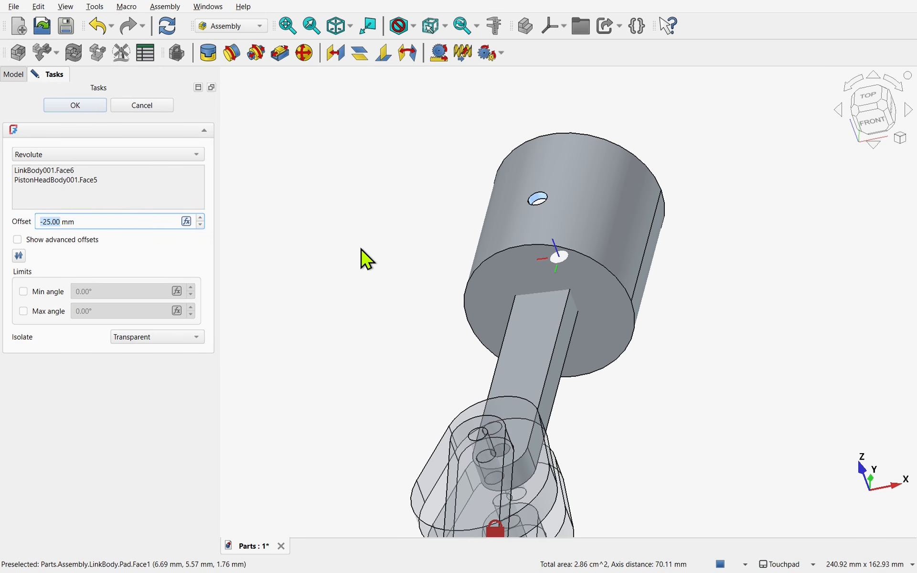
# Step: Reverse the joint so the piston head's open end faces the counterweights, and centre it on the link with a -28 mm offset
pyautogui.keyDown('alt'); pyautogui.moveTo(520, 240); pyautogui.dragTo(477, 262); pyautogui.keyUp('alt')
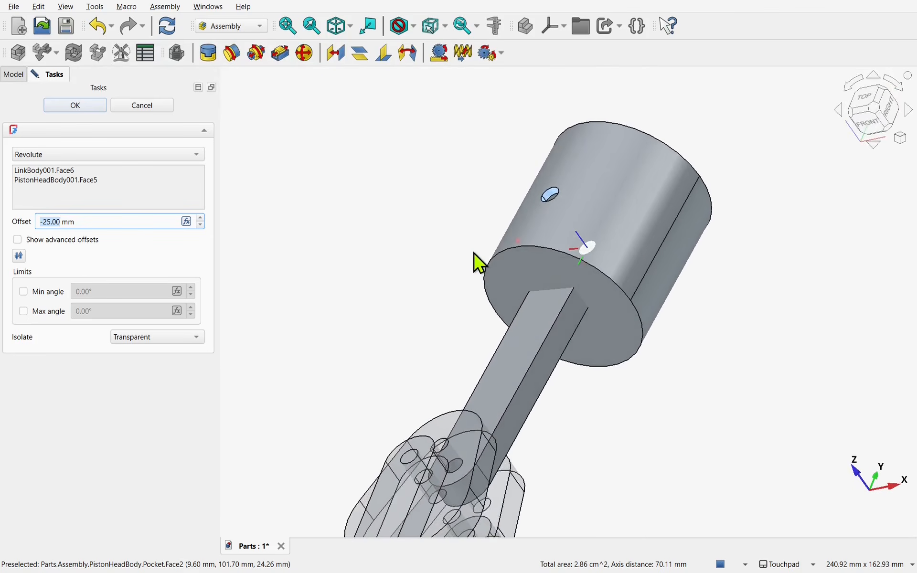
pyautogui.click(19, 257)
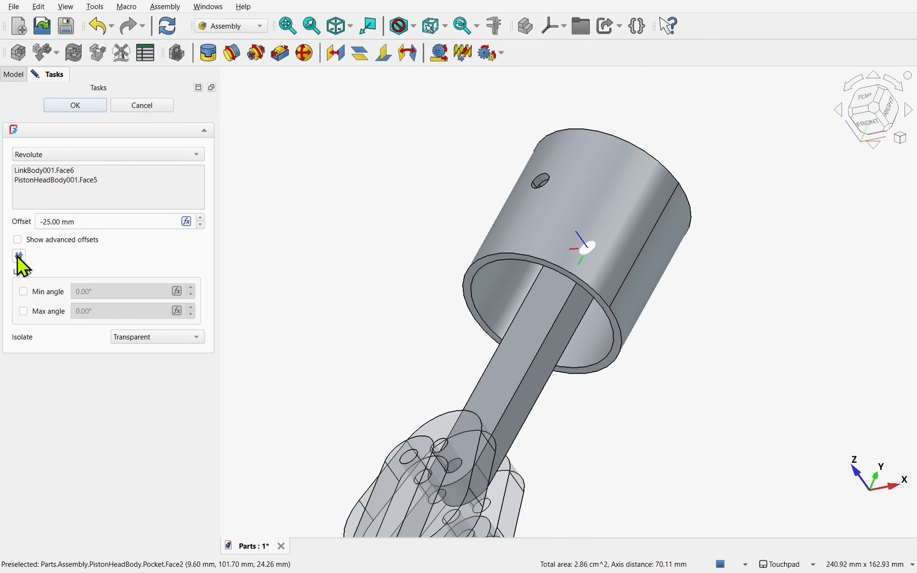
pyautogui.keyDown('alt'); pyautogui.moveTo(508, 310); pyautogui.dragTo(598, 256); pyautogui.keyUp('alt')
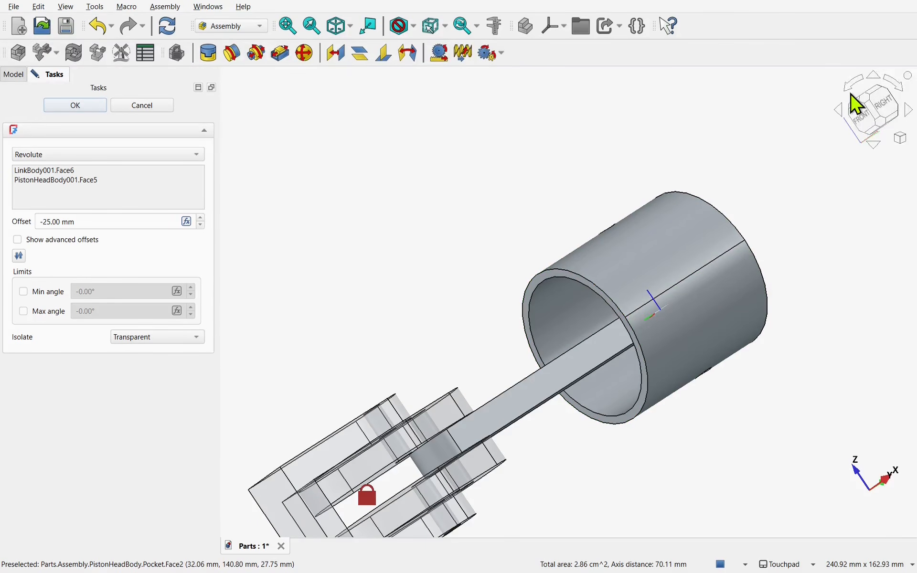
pyautogui.click(890, 110)
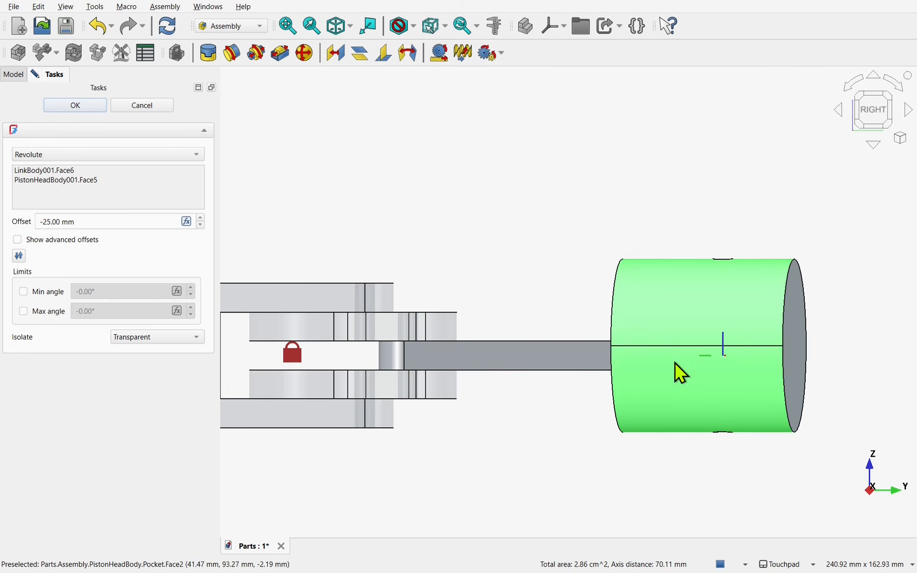
pyautogui.click(201, 225)
pyautogui.click(202, 225)
pyautogui.click(201, 225)
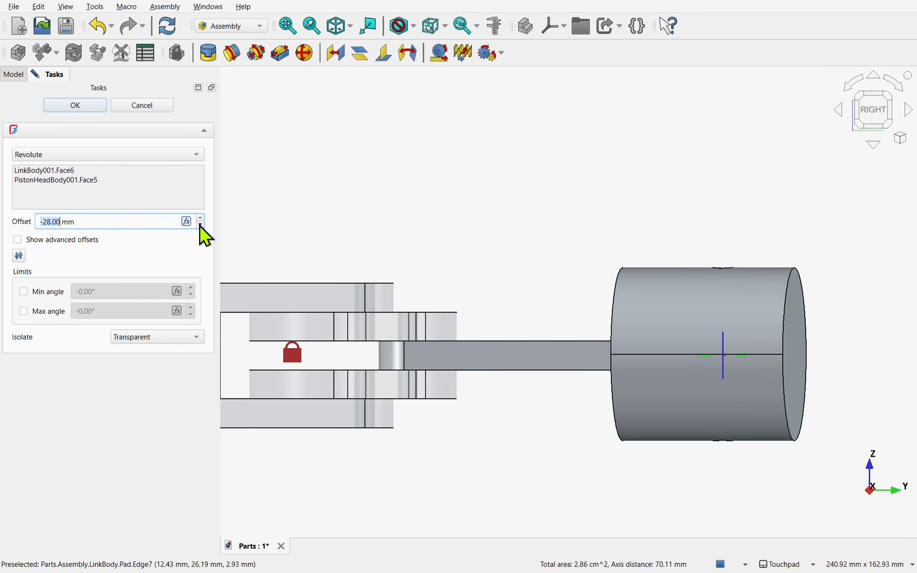
pyautogui.keyDown('shift'); pyautogui.moveTo(507, 323); pyautogui.dragTo(543, 272); pyautogui.keyUp('shift')
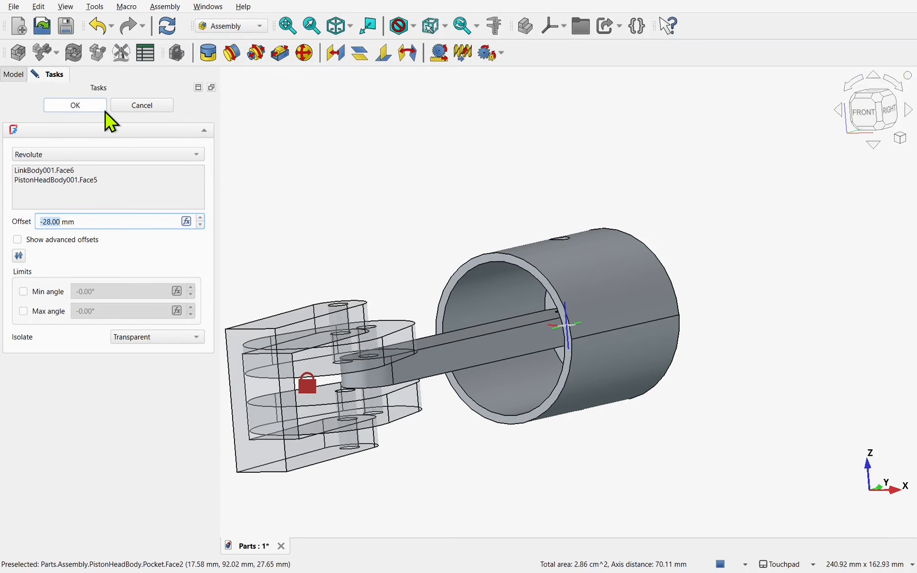
pyautogui.click(88, 108)
# Step: Swing the piston head and counterweights from above to check how the jointed parts move together
pyautogui.keyDown('shift'); pyautogui.moveTo(355, 313); pyautogui.dragTo(401, 369); pyautogui.keyUp('shift')
pyautogui.scroll(1, 398, 367)
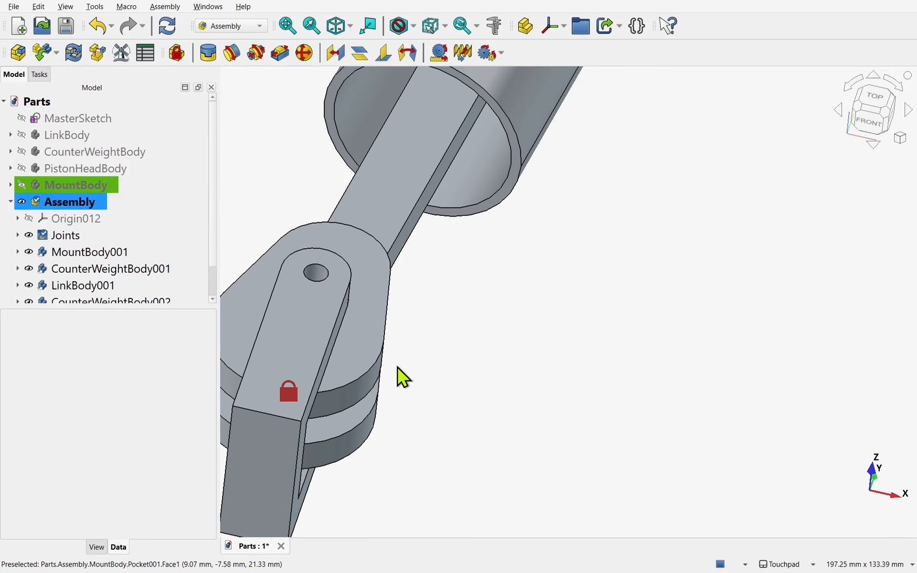
pyautogui.scroll(-4, 397, 367)
pyautogui.keyDown('shift'); pyautogui.moveTo(354, 334); pyautogui.dragTo(514, 550); pyautogui.keyUp('shift')
pyautogui.keyDown('shift'); pyautogui.moveTo(600, 372); pyautogui.dragTo(541, 258); pyautogui.keyUp('shift')
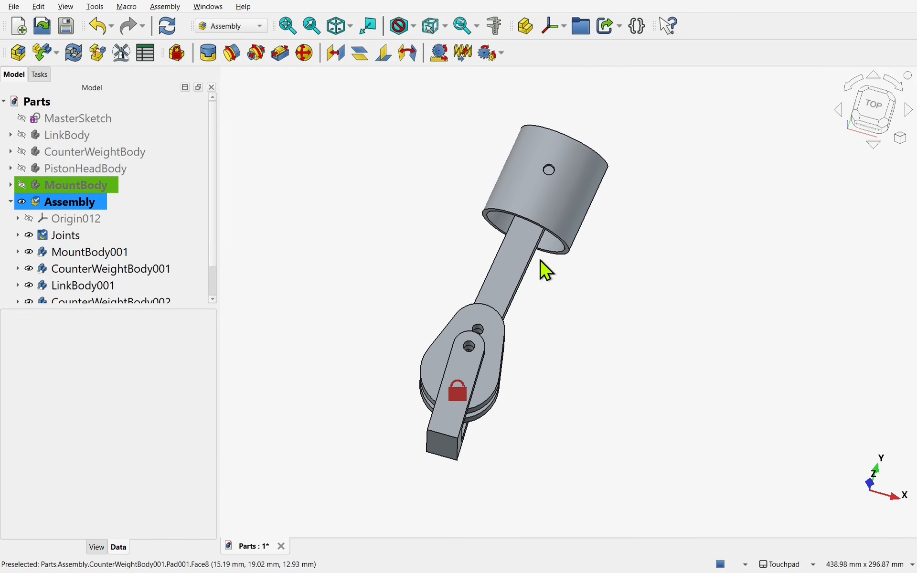
pyautogui.keyDown('shift'); pyautogui.moveTo(403, 410); pyautogui.dragTo(432, 441); pyautogui.keyUp('shift')
pyautogui.moveTo(459, 184)
pyautogui.mouseDown()
pyautogui.moveTo(463, 193)
pyautogui.moveTo(478, 188)
pyautogui.moveTo(426, 188)
pyautogui.moveTo(471, 184)
pyautogui.moveTo(459, 191)
pyautogui.mouseUp()
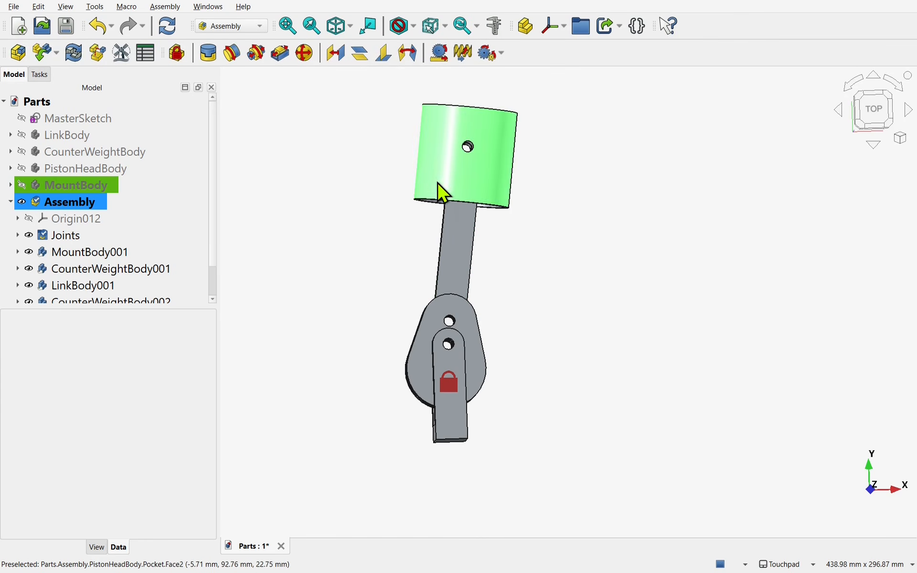
pyautogui.moveTo(465, 324); pyautogui.dragTo(496, 370)
pyautogui.moveTo(529, 338); pyautogui.dragTo(473, 308)
pyautogui.moveTo(487, 342); pyautogui.dragTo(485, 316)
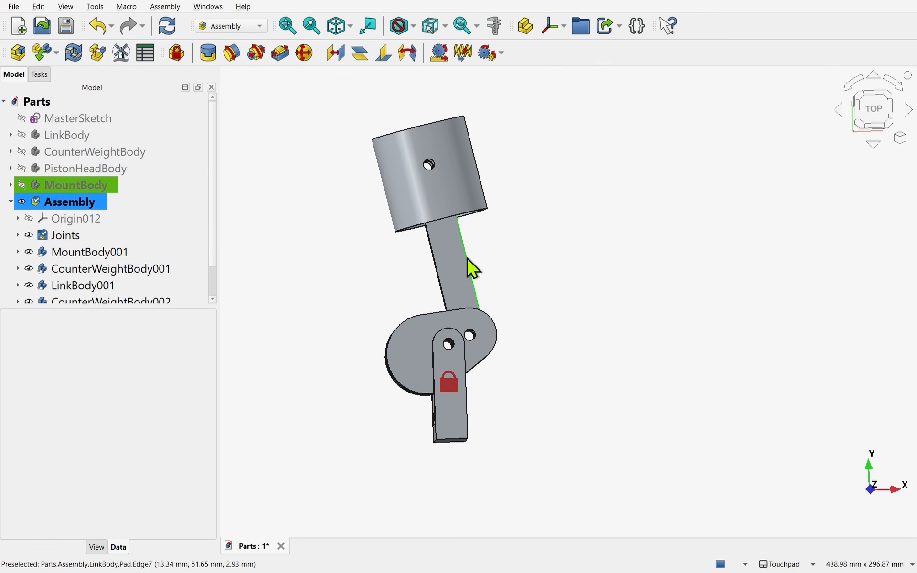
# Step: Create a slider joint between the piston head's closed end face and the outer end face of the mount's base
pyautogui.moveTo(458, 205); pyautogui.dragTo(478, 375, button='middle')
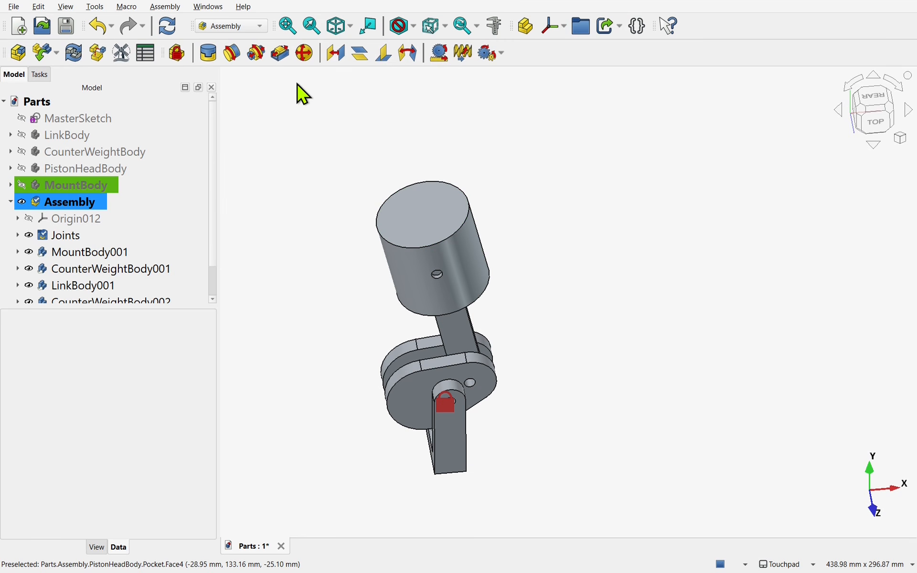
pyautogui.click(281, 59)
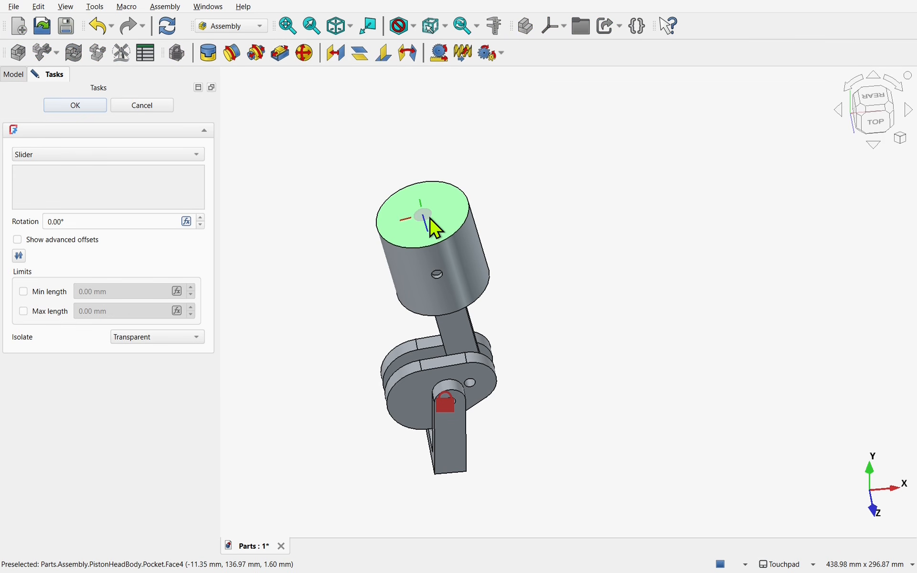
pyautogui.keyDown('alt'); pyautogui.moveTo(427, 217); pyautogui.dragTo(509, 210); pyautogui.keyUp('alt')
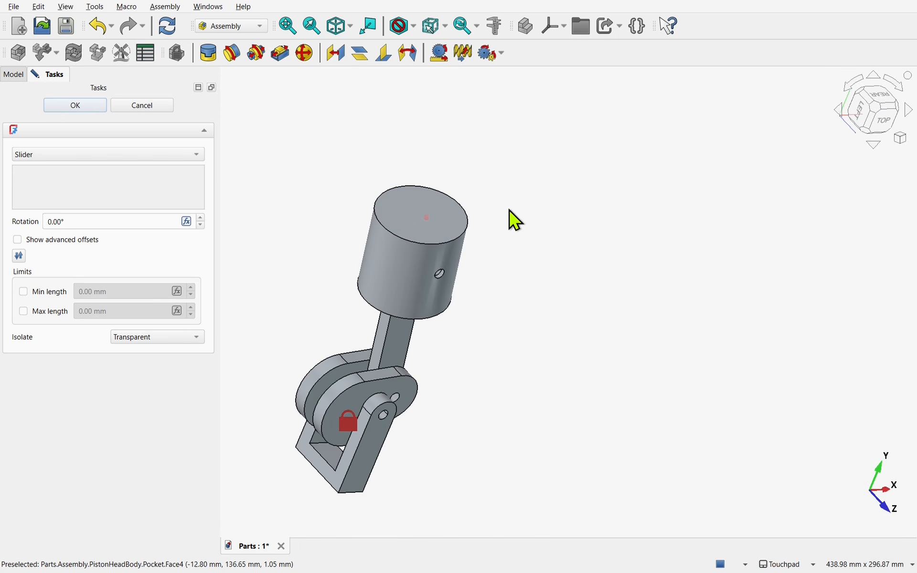
pyautogui.click(429, 226)
pyautogui.keyDown('alt'); pyautogui.moveTo(432, 257); pyautogui.dragTo(439, 354); pyautogui.keyUp('alt')
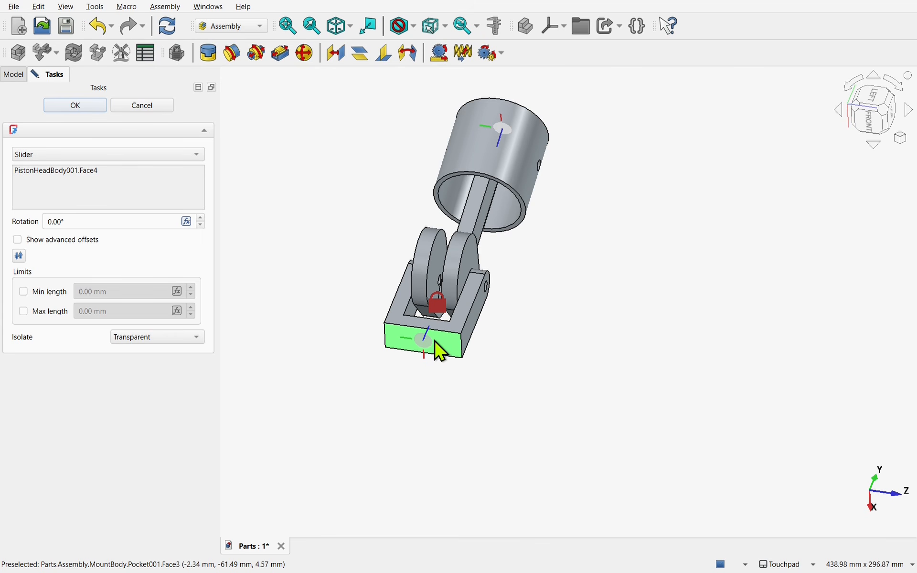
pyautogui.click(441, 353)
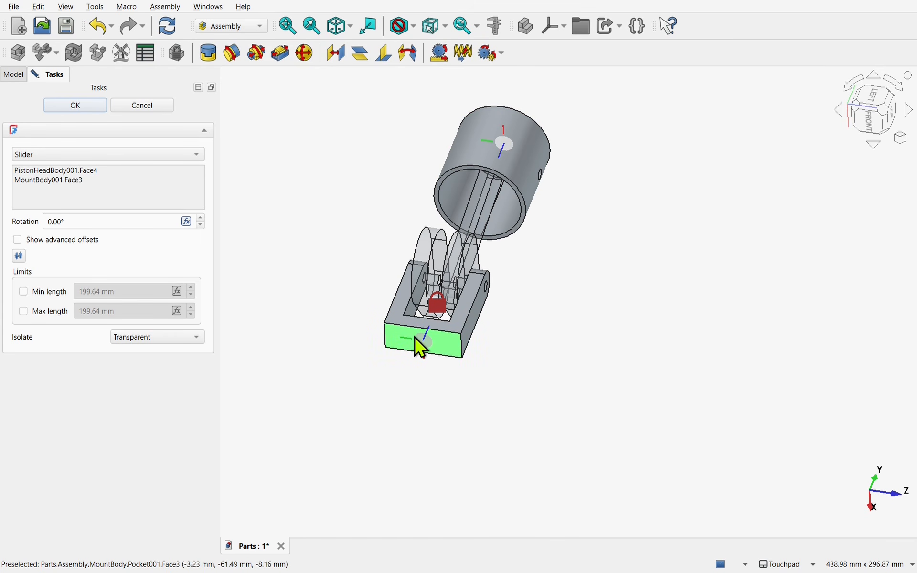
pyautogui.click(84, 106)
# Step: Turn the counterweights and view the mechanism from several sides to check the piston head's sliding motion
pyautogui.keyDown('alt'); pyautogui.moveTo(444, 188); pyautogui.dragTo(336, 229); pyautogui.keyUp('alt')
pyautogui.moveTo(337, 330); pyautogui.dragTo(317, 386)
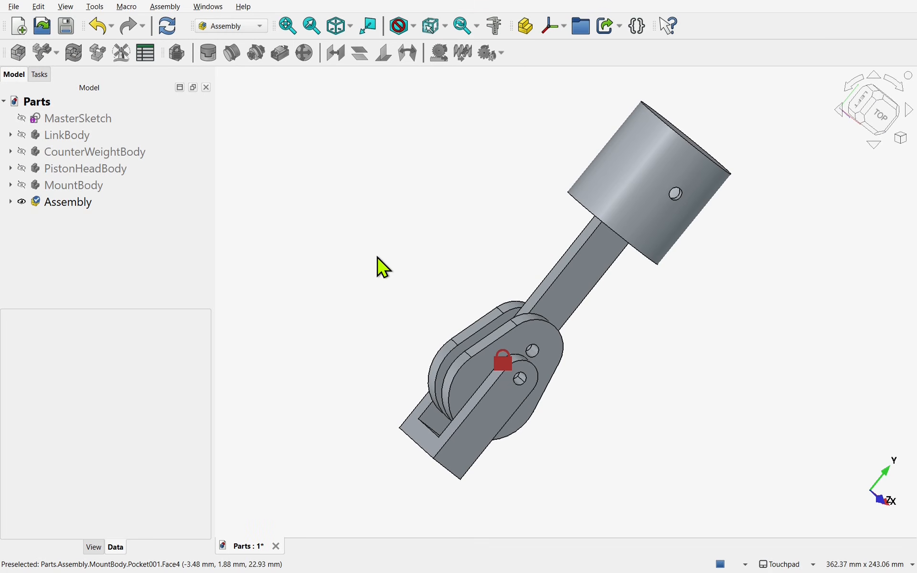
pyautogui.keyDown('alt'); pyautogui.moveTo(524, 317); pyautogui.dragTo(775, 439); pyautogui.keyUp('alt')
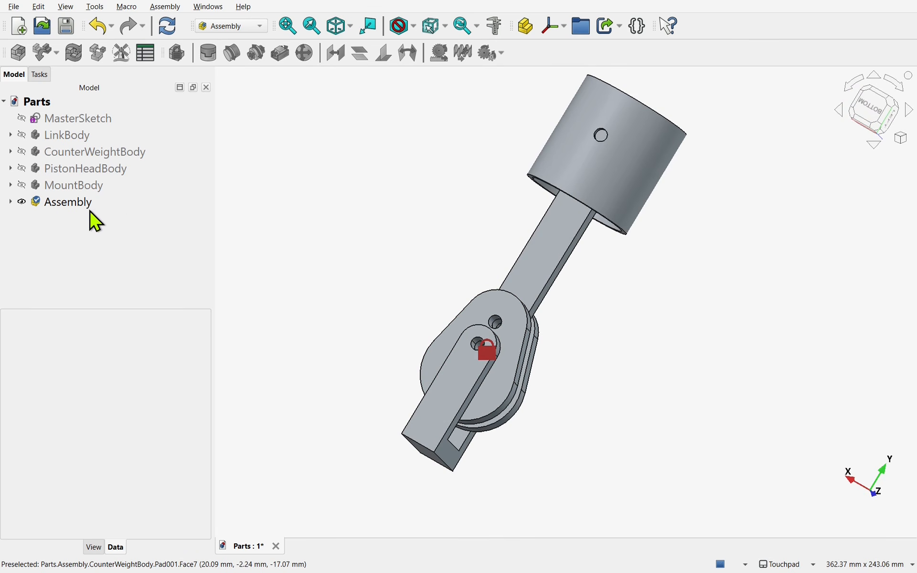
# Step: Make the assembly the active object and expand its Joints group
pyautogui.click(71, 209)
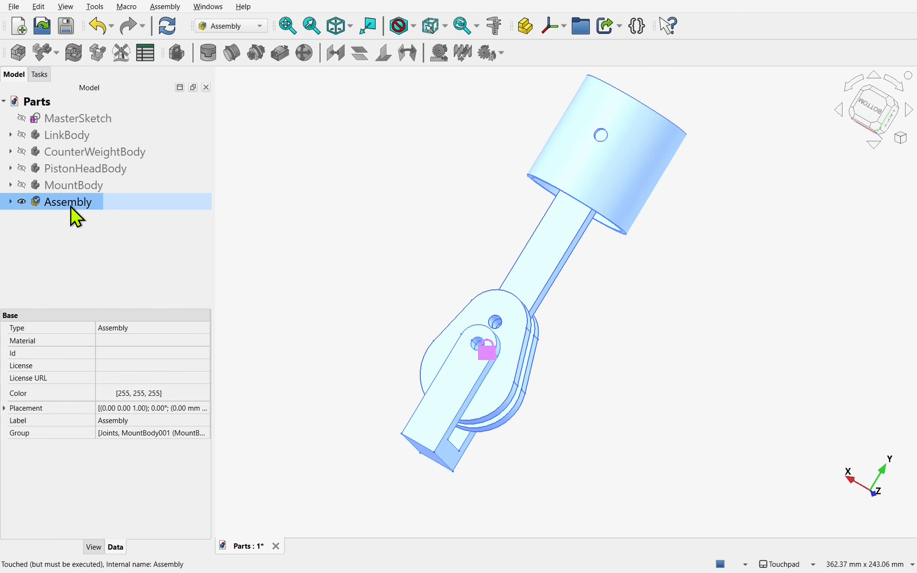
pyautogui.rightClick(75, 218)
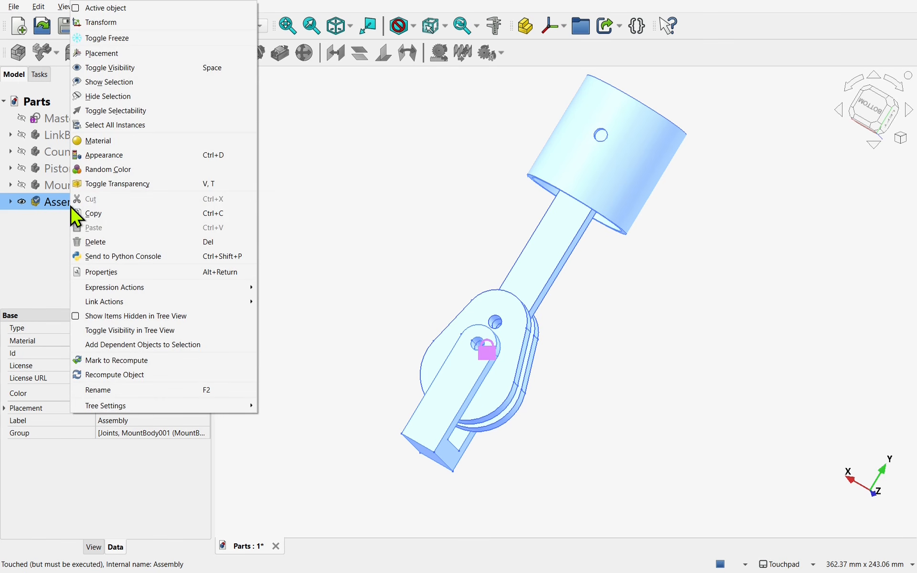
pyautogui.click(105, 12)
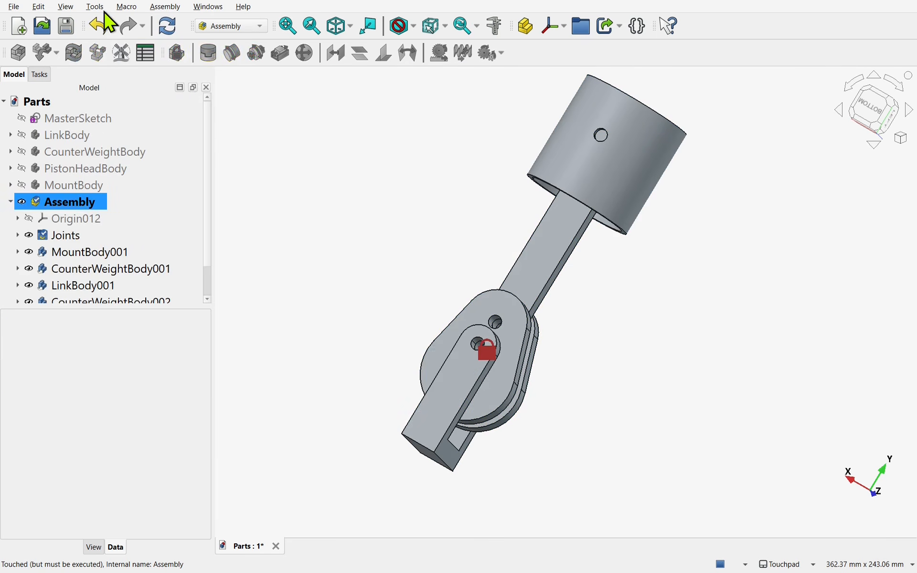
pyautogui.click(18, 235)
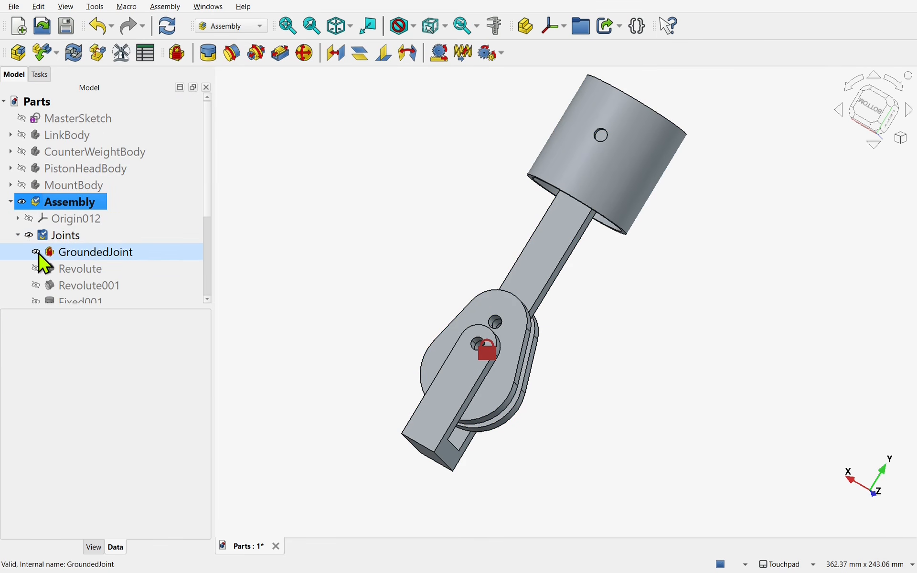
# Step: Highlight the first Revolute joint and examine which parts it connects
pyautogui.keyDown('alt'); pyautogui.moveTo(510, 349); pyautogui.dragTo(491, 343); pyautogui.keyUp('alt')
pyautogui.moveTo(497, 377)
pyautogui.mouseDown()
pyautogui.moveTo(493, 399)
pyautogui.moveTo(529, 373)
pyautogui.moveTo(549, 246)
pyautogui.moveTo(497, 388)
pyautogui.moveTo(519, 389)
pyautogui.moveTo(508, 365)
pyautogui.moveTo(464, 360)
pyautogui.moveTo(504, 391)
pyautogui.moveTo(541, 346)
pyautogui.moveTo(538, 370)
pyautogui.moveTo(503, 413)
pyautogui.moveTo(506, 393)
pyautogui.mouseUp()
pyautogui.click(91, 270)
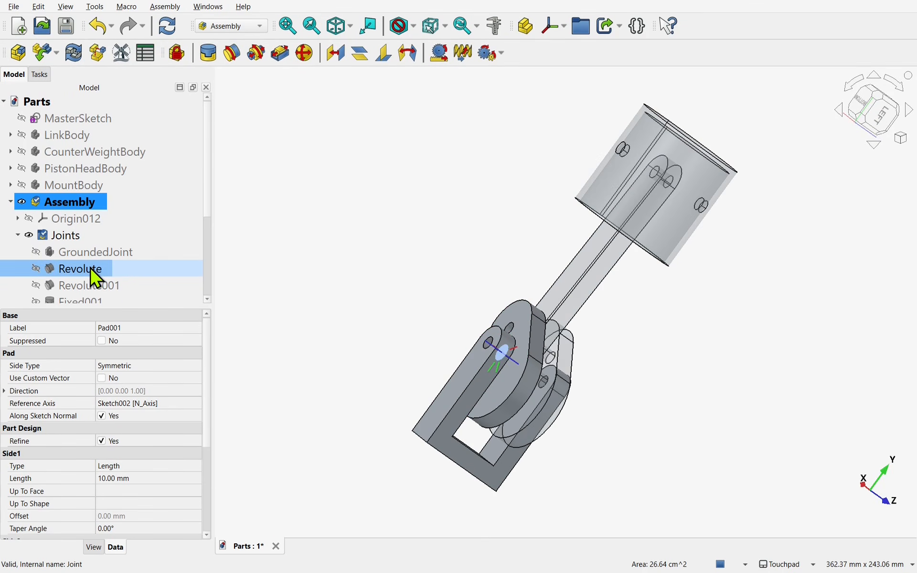
pyautogui.moveTo(592, 330); pyautogui.dragTo(604, 384, button='middle')
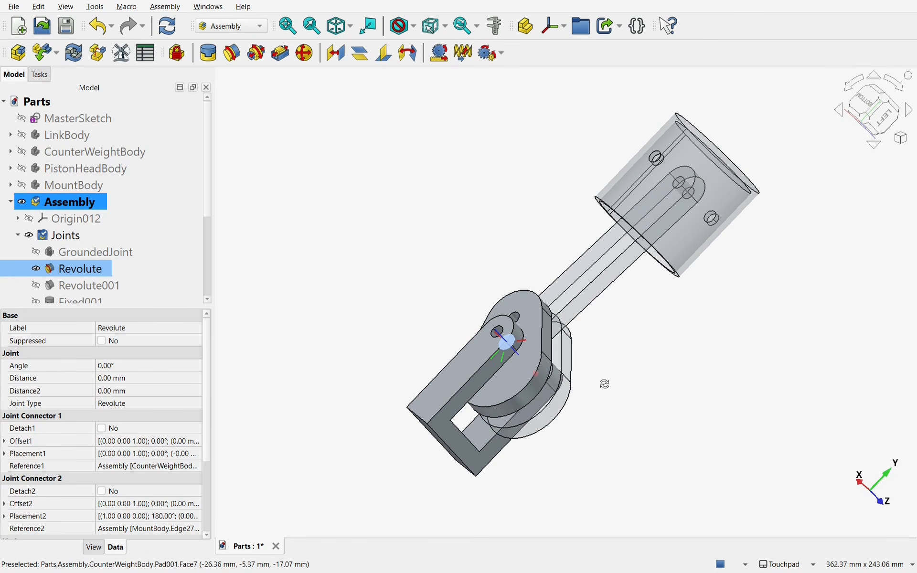
pyautogui.click(322, 231)
pyautogui.click(80, 271)
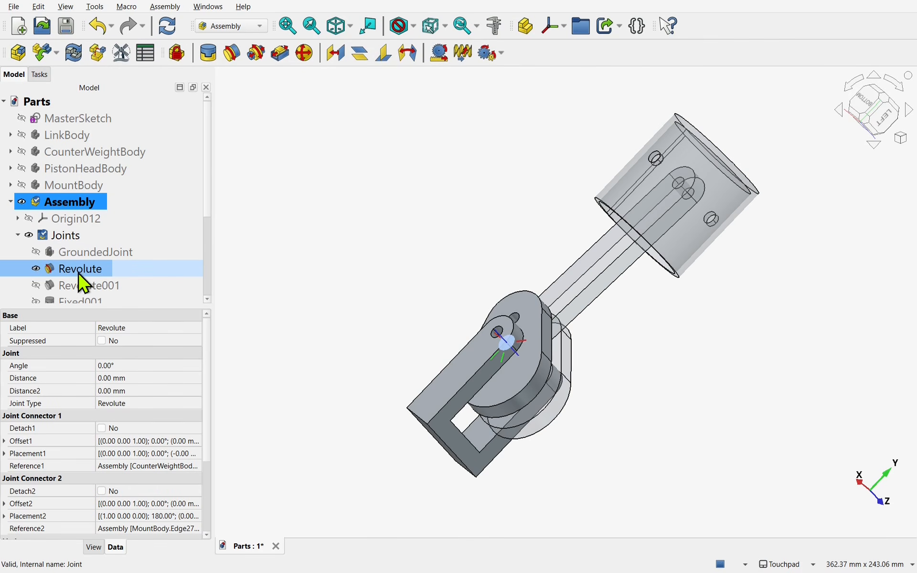
# Step: Rename the first Revolute joint as CounterWeightRevolute
pyautogui.rightClick(77, 274)
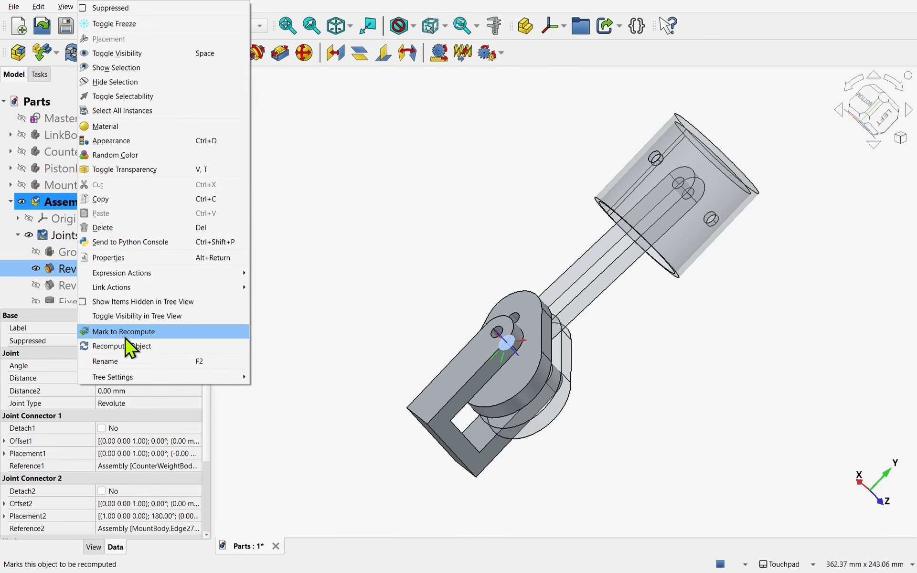
pyautogui.click(131, 362)
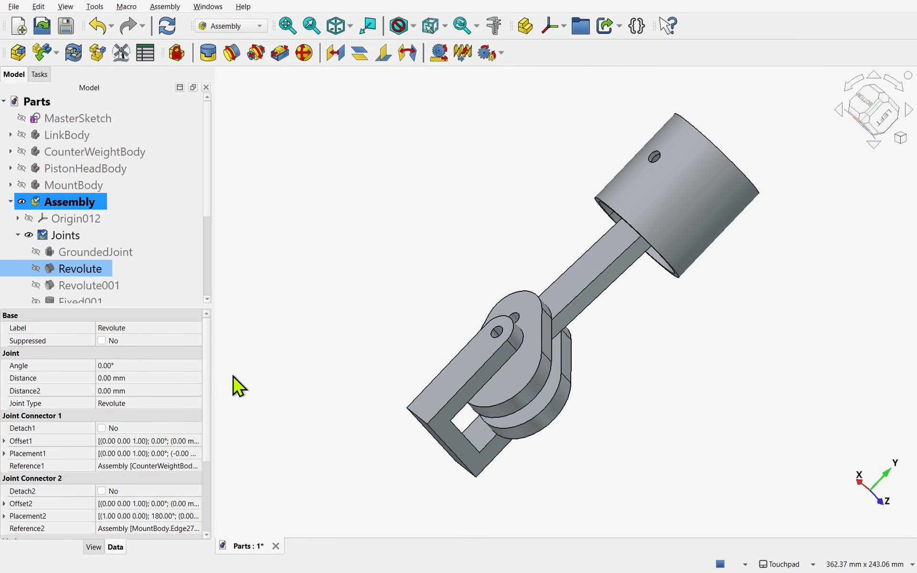
pyautogui.rightClick(85, 271)
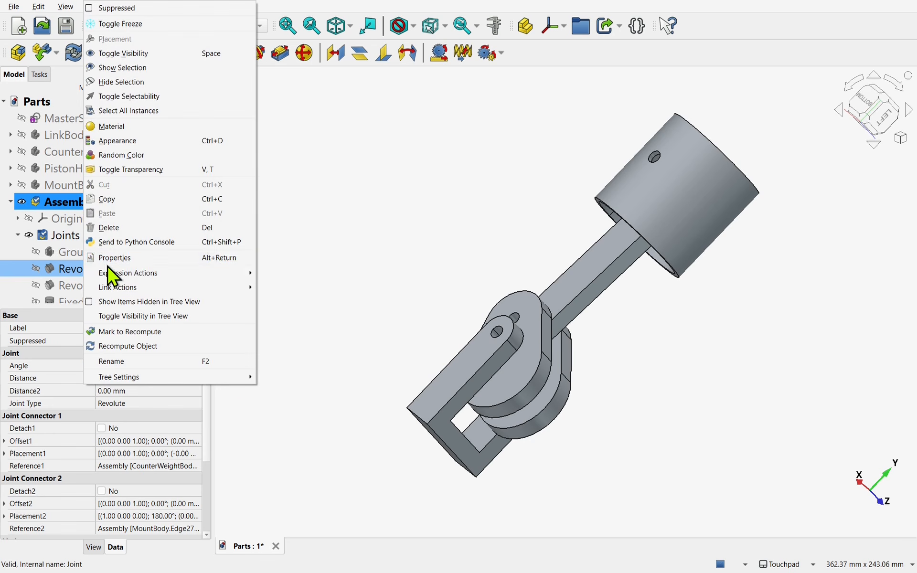
pyautogui.click(153, 362)
pyautogui.press('Home')
pyautogui.write('Co')
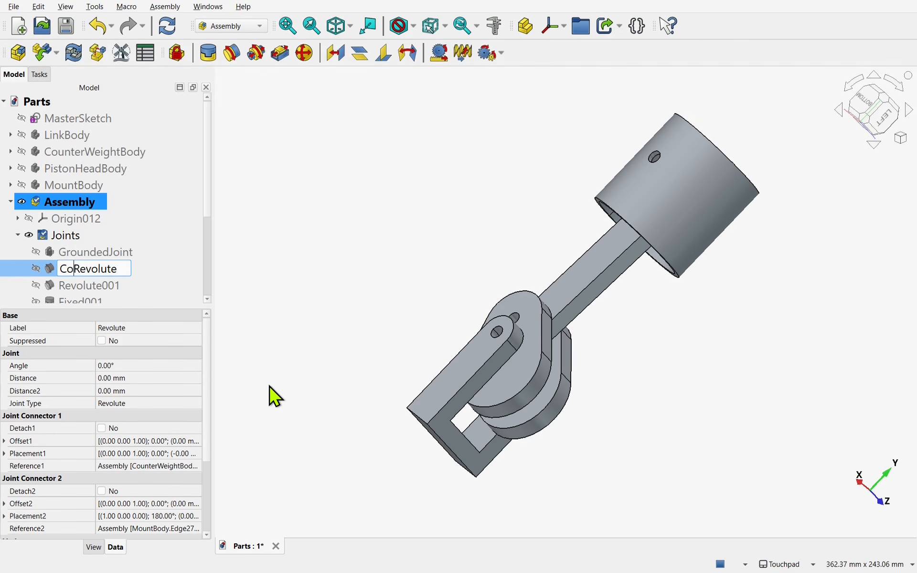
pyautogui.write('unter')
pyautogui.write('Weight')
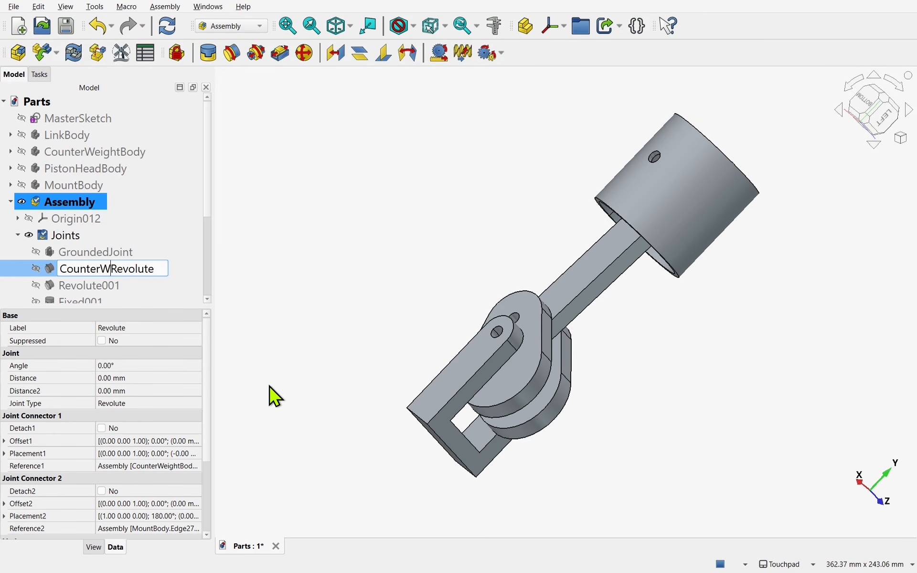
pyautogui.press('Return')
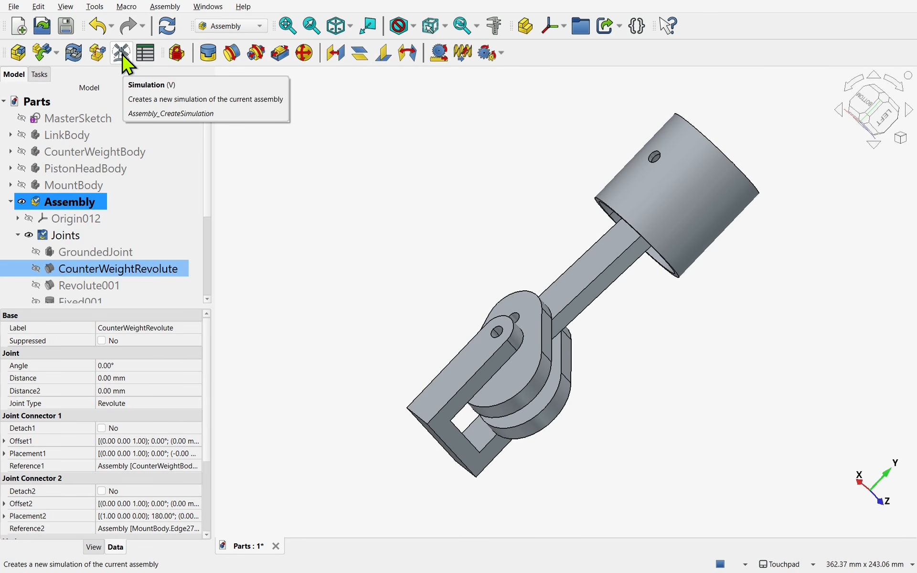
# Step: Create a simulation for the assembly and start an angular motion driven by the CounterWeightRevolute joint
pyautogui.click(165, 7)
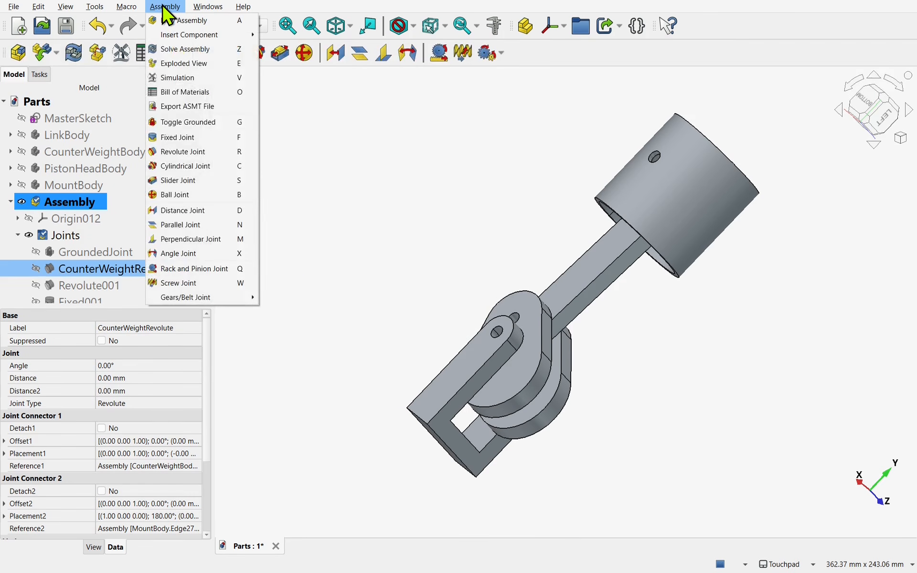
pyautogui.click(177, 78)
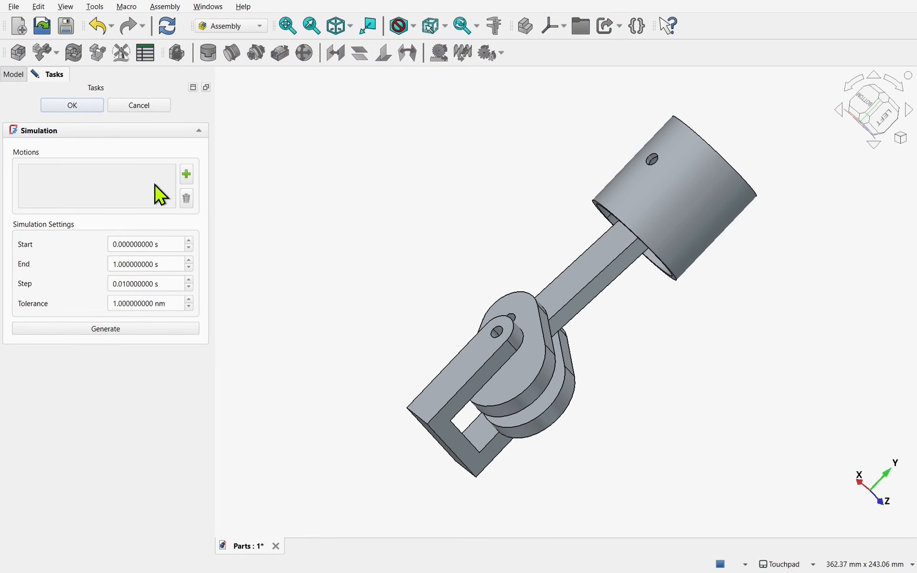
pyautogui.click(187, 175)
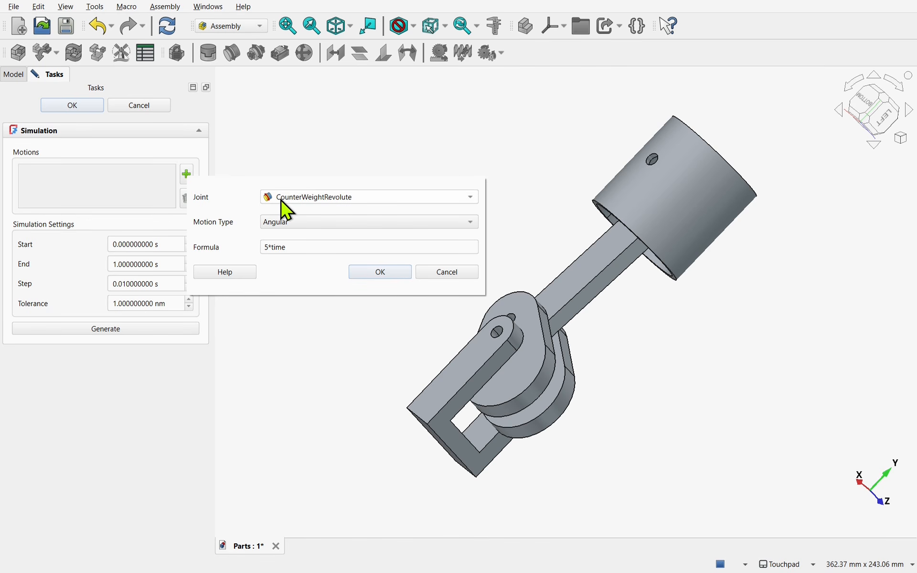
pyautogui.click(309, 198)
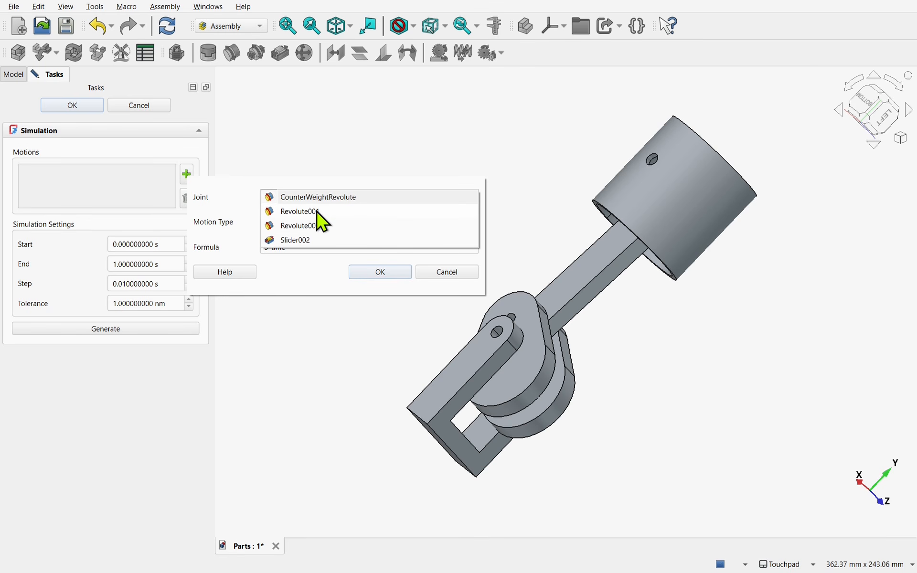
pyautogui.click(353, 198)
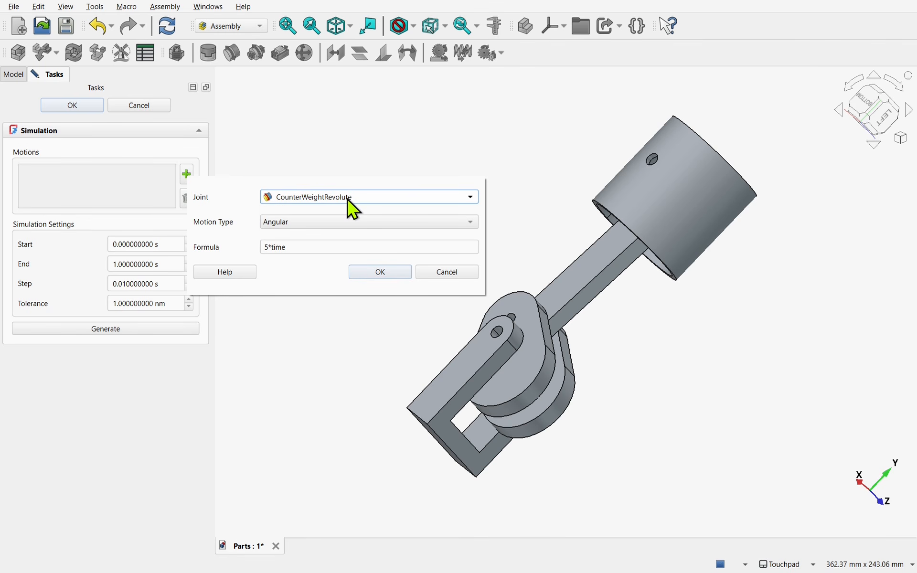
pyautogui.click(296, 224)
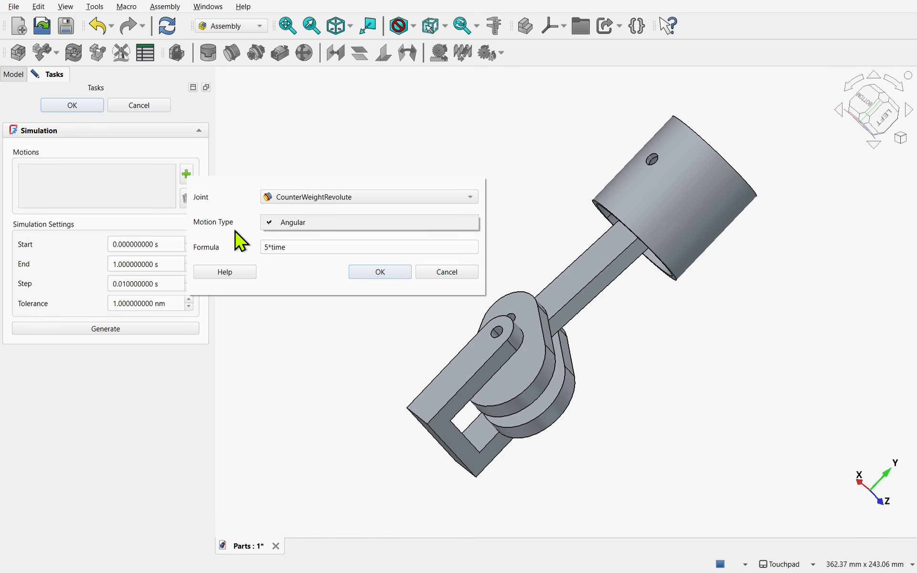
pyautogui.click(242, 243)
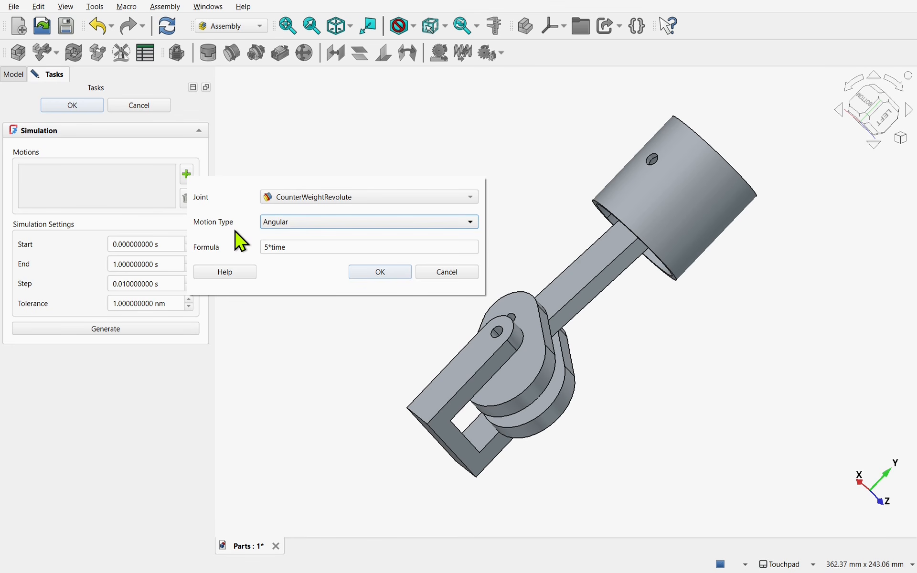
# Step: Set the motion's formula to 1*time, add it to the simulation and generate the animation
pyautogui.click(269, 249)
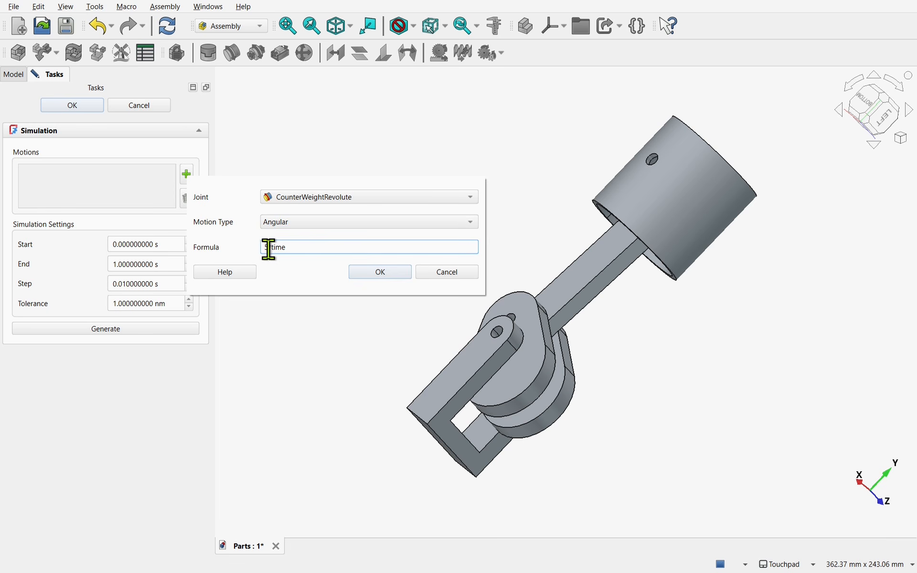
pyautogui.press('BackSpace')
pyautogui.write('1')
pyautogui.click(380, 273)
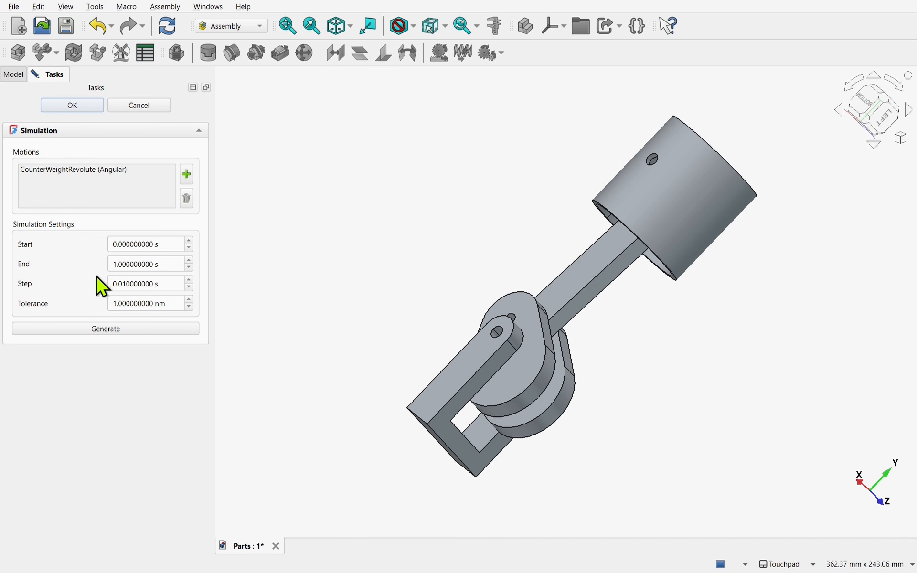
pyautogui.click(104, 330)
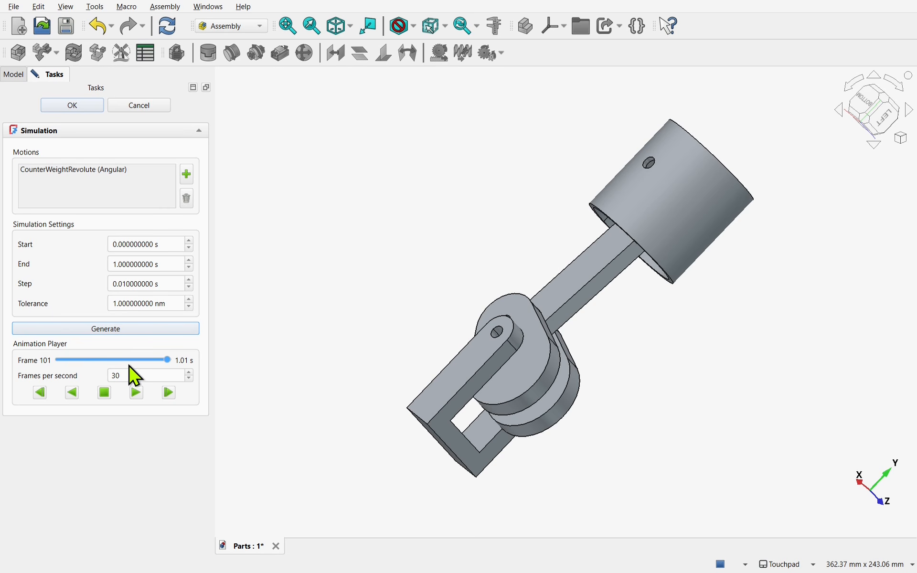
pyautogui.moveTo(165, 362)
pyautogui.mouseDown()
pyautogui.moveTo(49, 362)
pyautogui.moveTo(176, 363)
pyautogui.mouseUp()
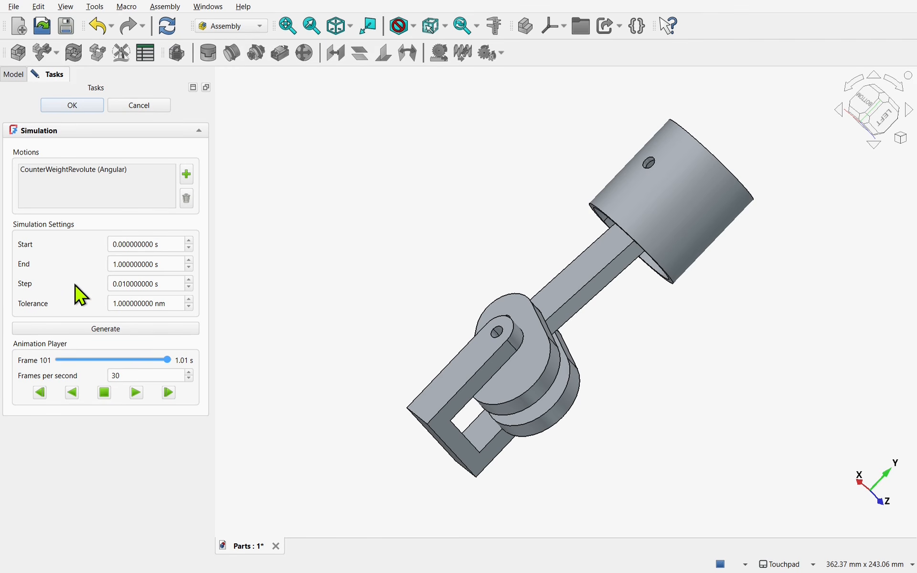
# Step: Set the simulation's time step to 1 s, regenerate it and scrub through the frames
pyautogui.click(128, 286)
pyautogui.write('0')
pyautogui.moveTo(117, 288); pyautogui.dragTo(103, 288)
pyautogui.write('1')
pyautogui.click(120, 330)
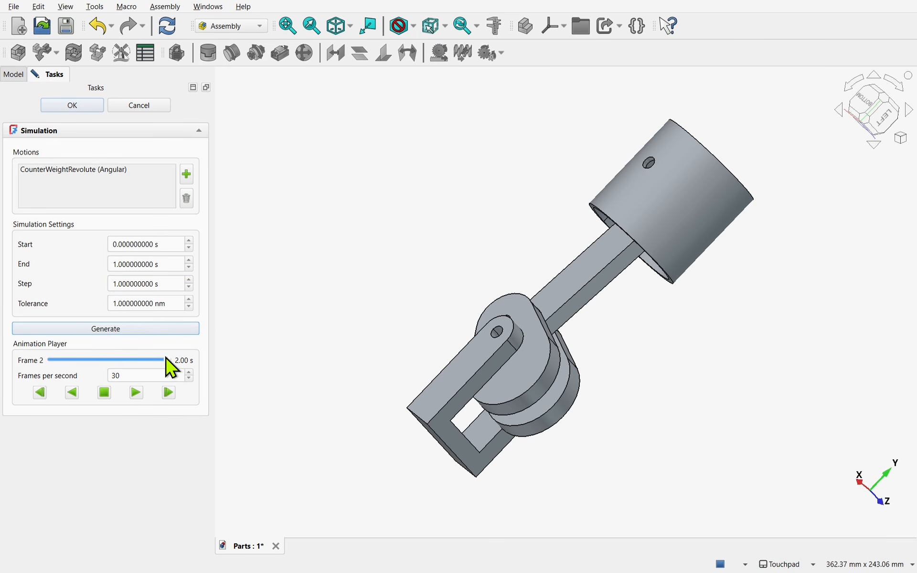
pyautogui.moveTo(167, 359); pyautogui.dragTo(178, 378)
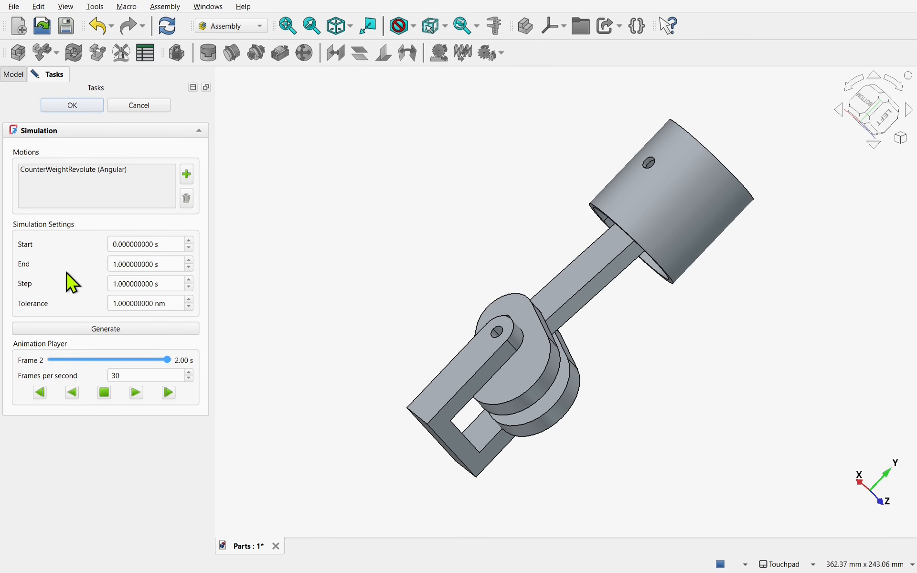
# Step: Set the simulation's end time to 60 s, regenerate it and play the animation
pyautogui.click(117, 266)
pyautogui.click(123, 328)
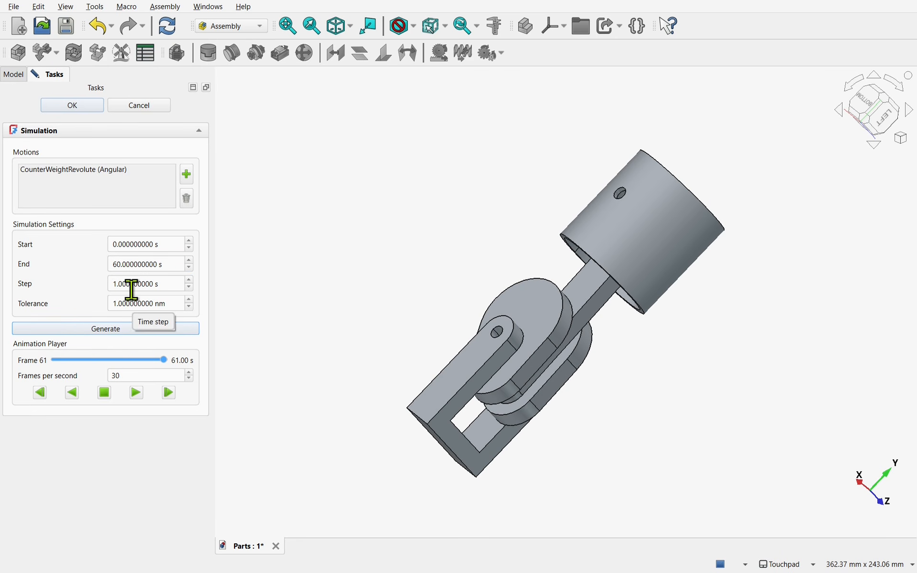
pyautogui.moveTo(164, 360)
pyautogui.mouseDown()
pyautogui.moveTo(81, 367)
pyautogui.moveTo(48, 360)
pyautogui.moveTo(168, 365)
pyautogui.mouseUp()
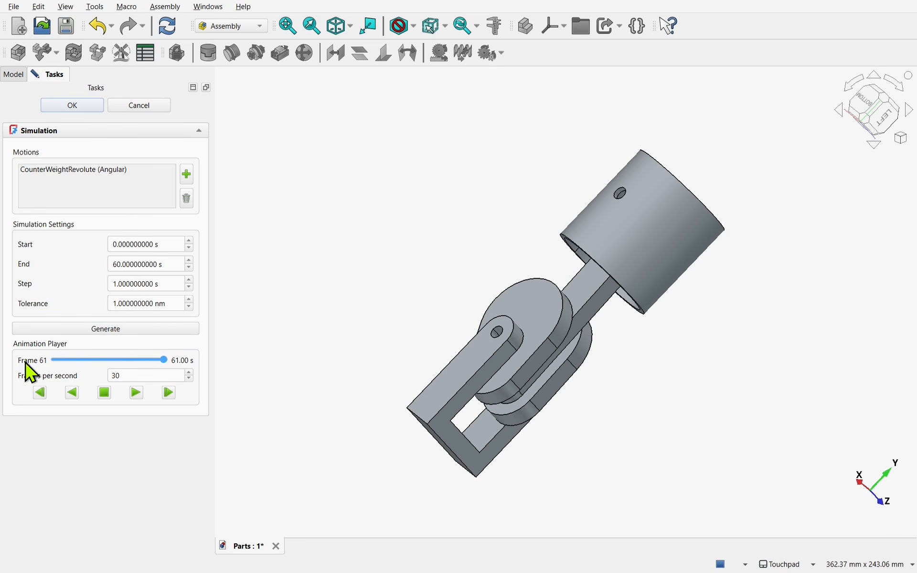
pyautogui.click(138, 393)
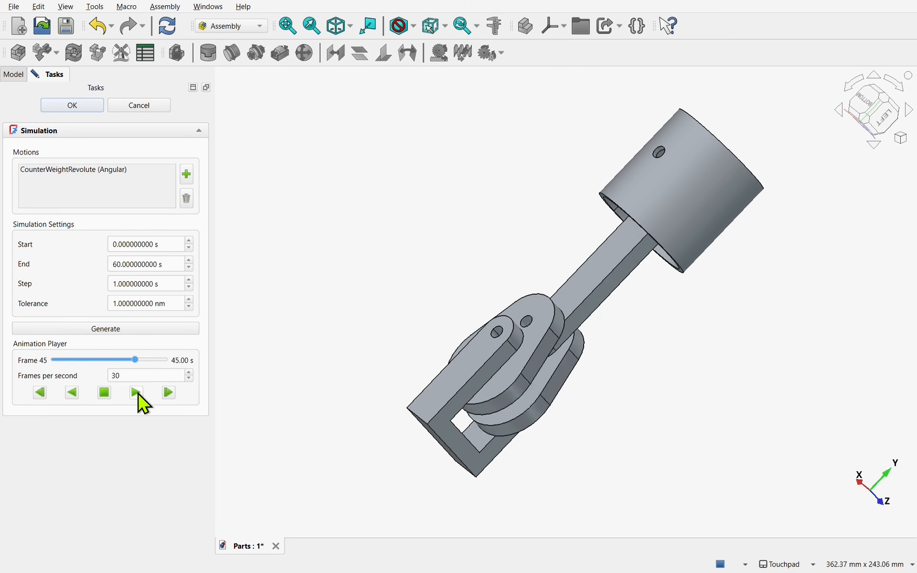
pyautogui.click(104, 394)
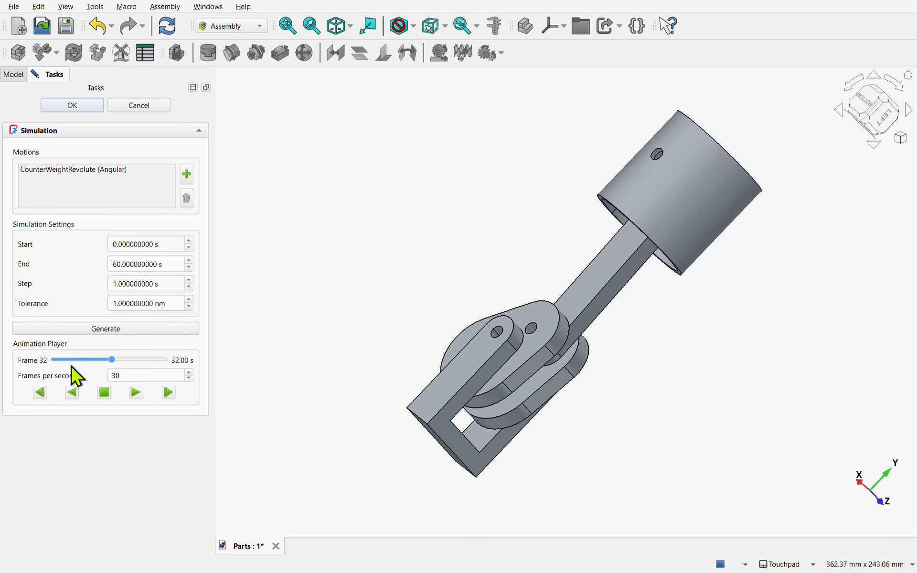
# Step: Change the CounterWeightRevolute motion's formula to 0.1*time, regenerate the simulation and play it
pyautogui.click(80, 171)
pyautogui.doubleClick(81, 174)
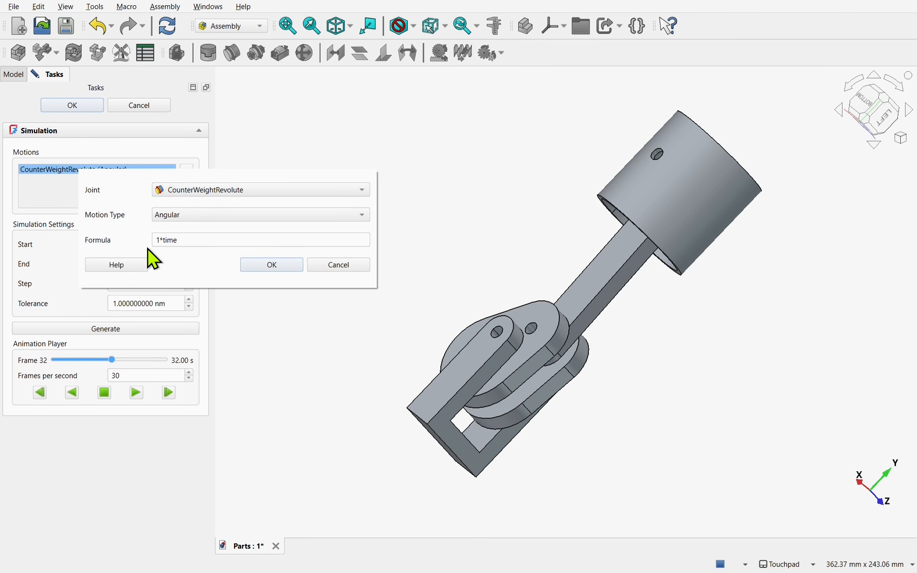
pyautogui.click(157, 240)
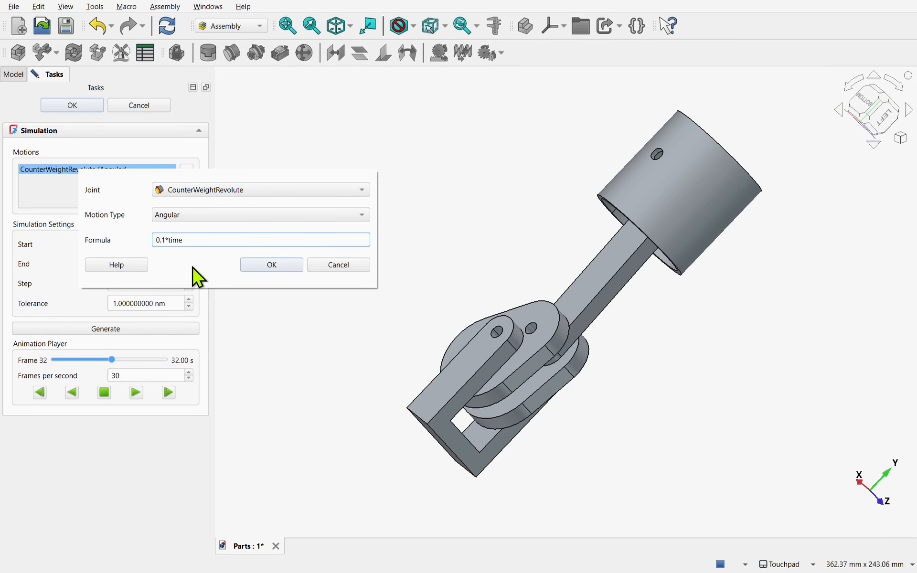
pyautogui.click(258, 267)
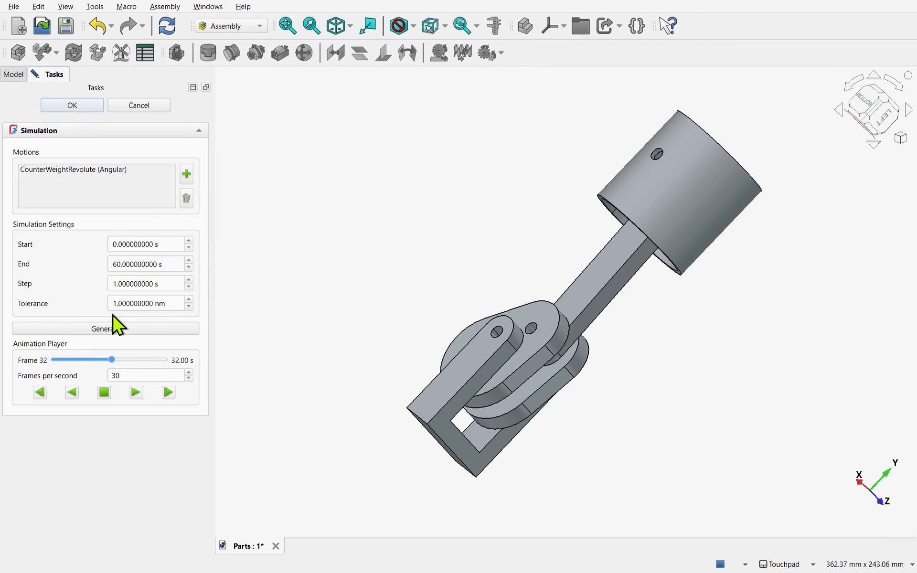
pyautogui.click(117, 334)
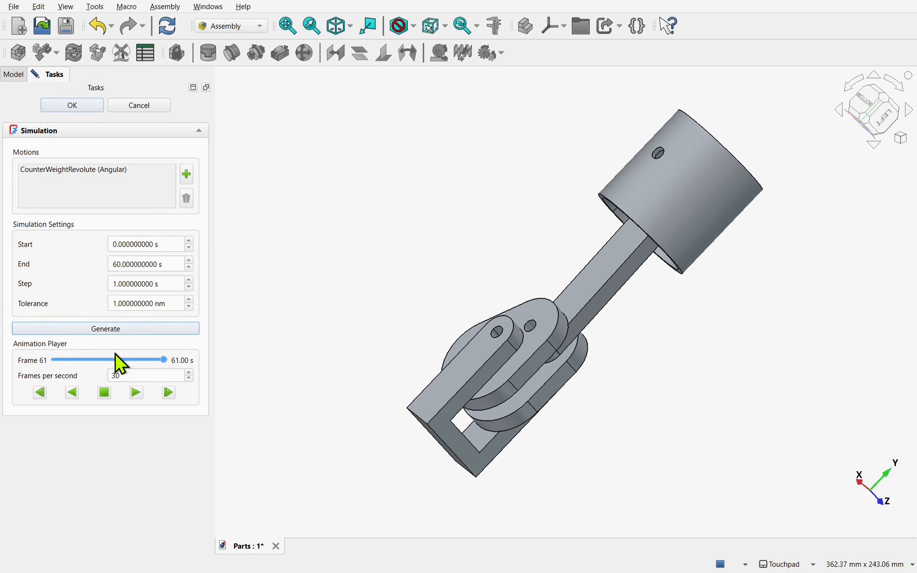
pyautogui.click(135, 394)
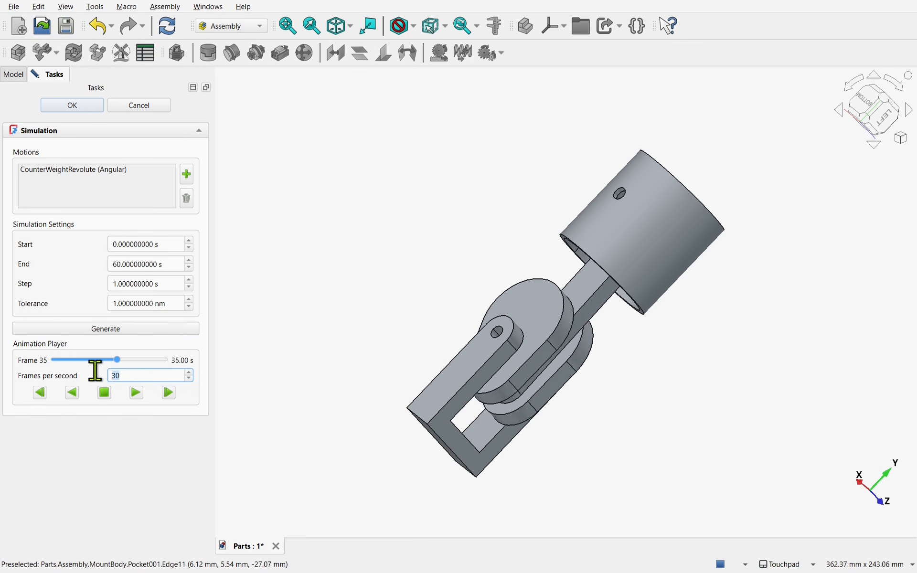
pyautogui.click(104, 397)
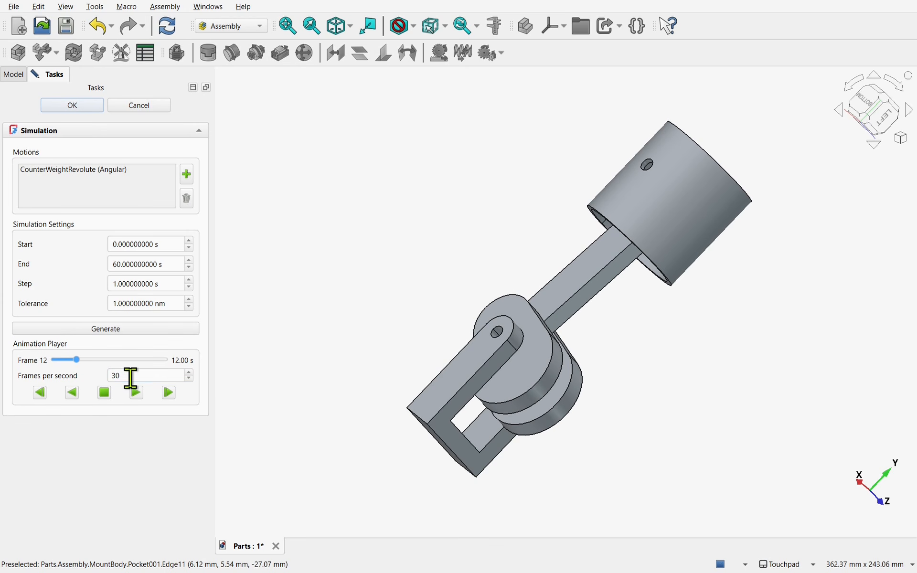
# Step: Set the animation playback to 60 frames per second and play the mechanism's motion
pyautogui.doubleClick(129, 376)
pyautogui.write('60')
pyautogui.click(136, 394)
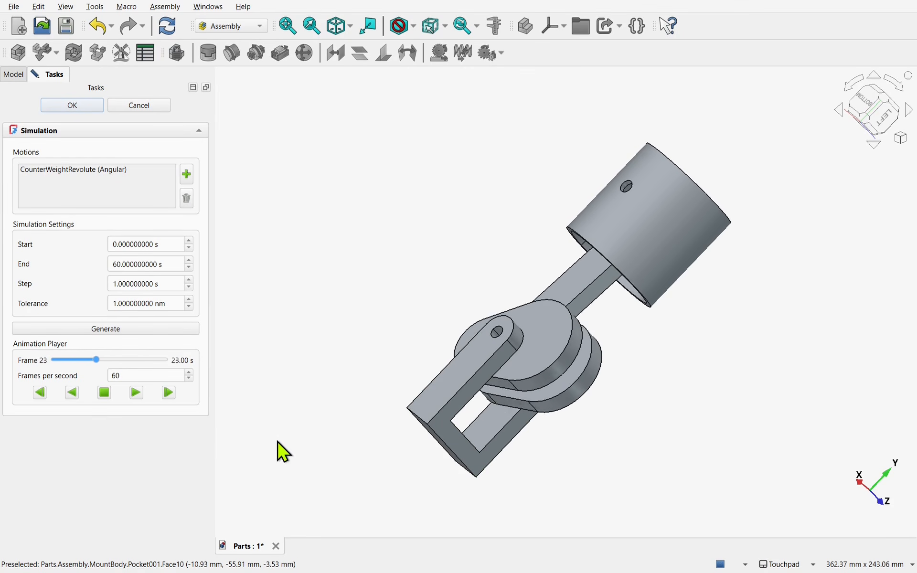
pyautogui.click(104, 396)
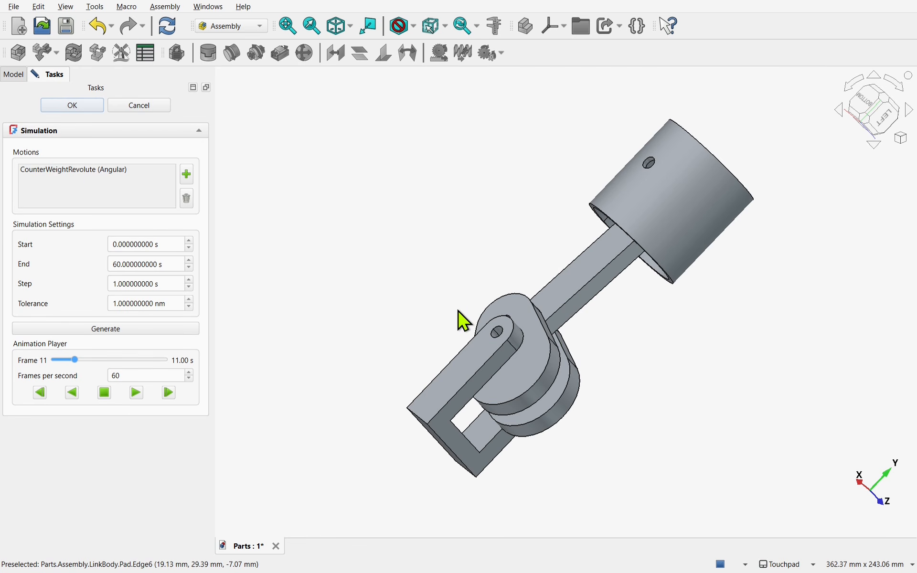
# Step: Change the CounterWeightRevolute motion's formula to 2 * pi * time
pyautogui.click(82, 173)
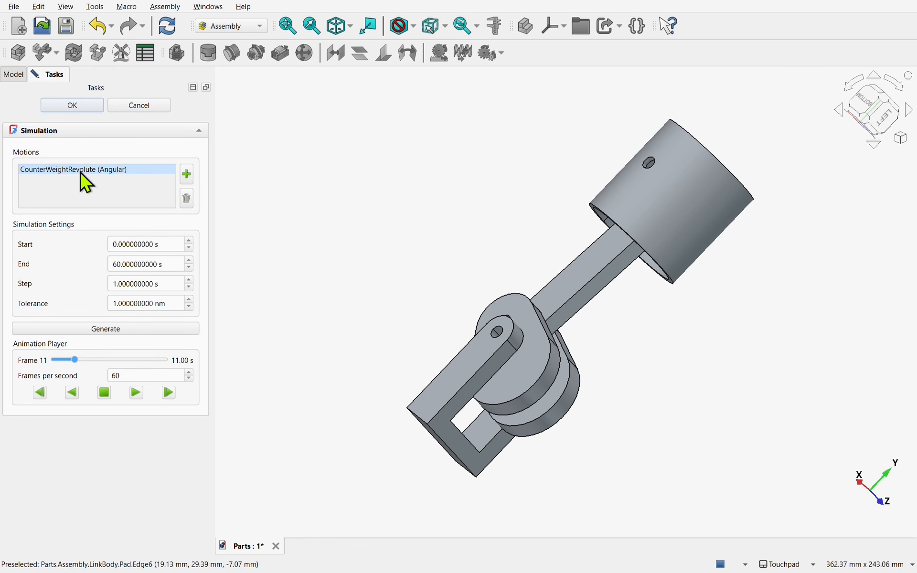
pyautogui.doubleClick(83, 173)
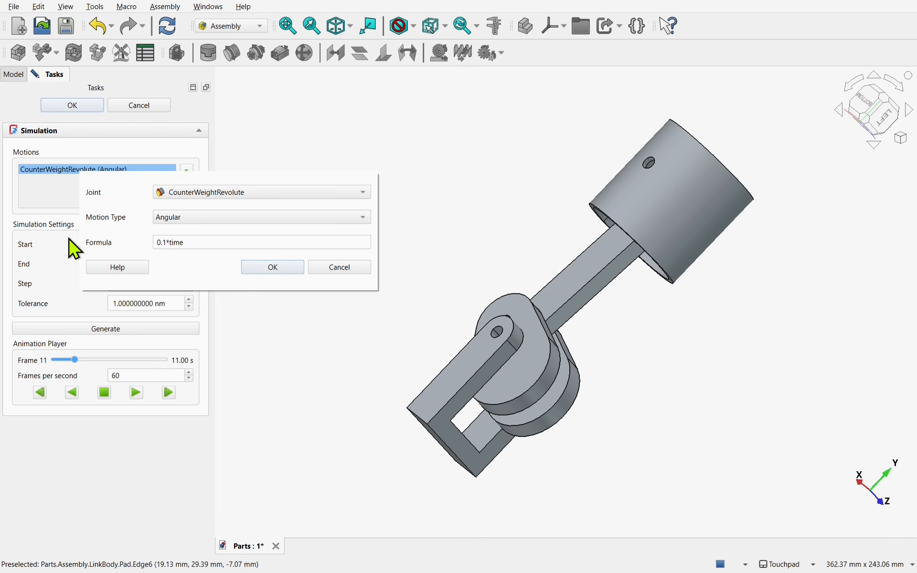
pyautogui.click(195, 244)
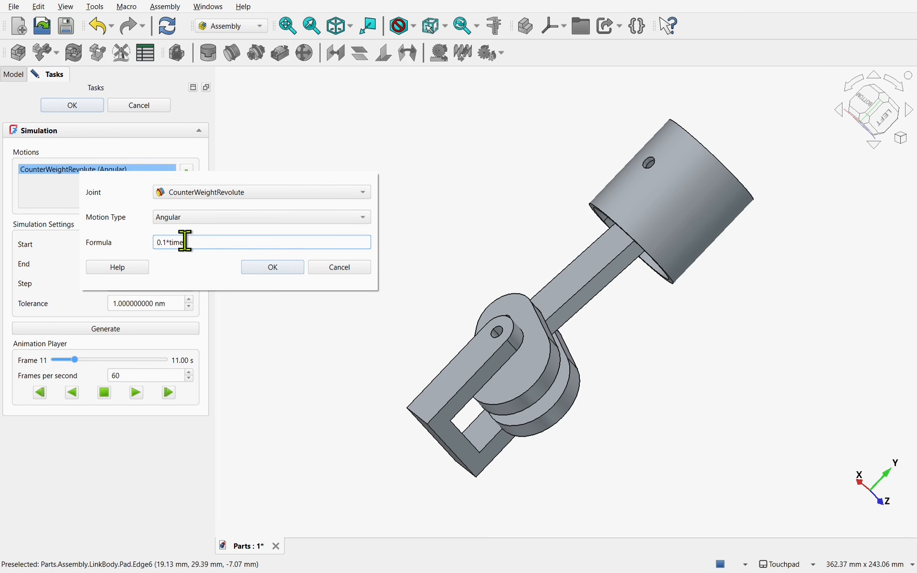
pyautogui.moveTo(184, 243); pyautogui.dragTo(156, 243)
pyautogui.write('2 * pi * tim')
pyautogui.click(265, 270)
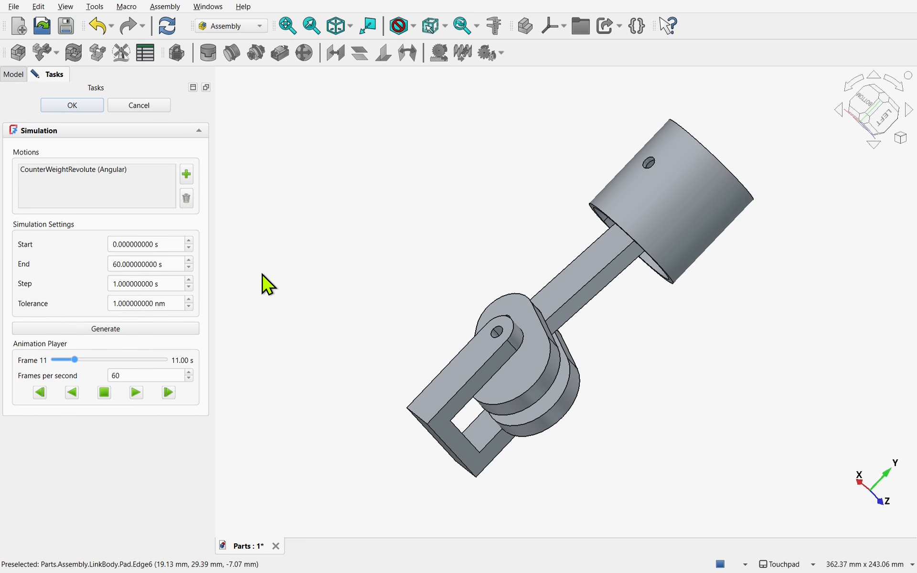
# Step: Set the simulation's end time to 1 s and its step to 0.01 s, and regenerate it
pyautogui.click(115, 264)
pyautogui.moveTo(121, 265); pyautogui.dragTo(111, 266)
pyautogui.write('1')
pyautogui.click(119, 285)
pyautogui.click(149, 331)
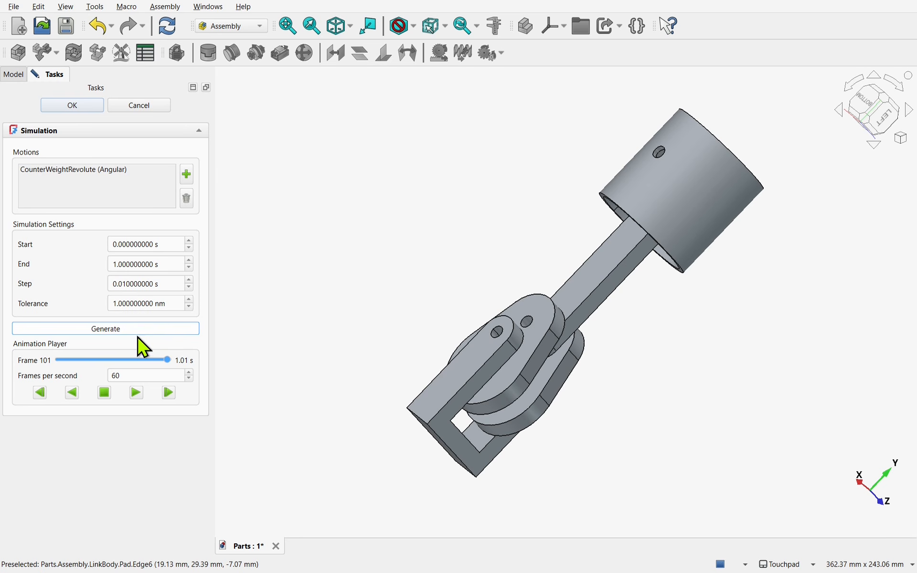
# Step: Set the animation playback to 30 frames per second and play the mechanism's motion
pyautogui.click(123, 377)
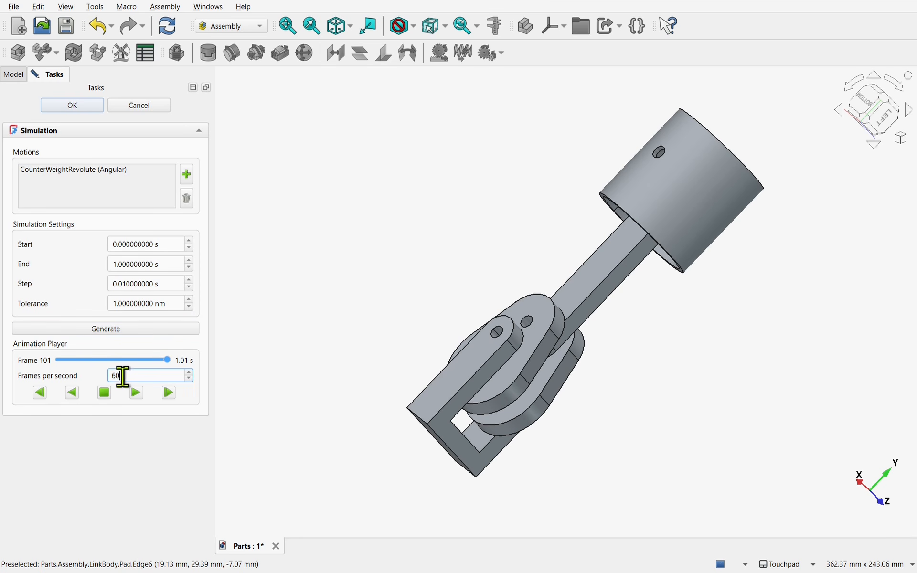
pyautogui.doubleClick(123, 378)
pyautogui.write('30')
pyautogui.click(135, 395)
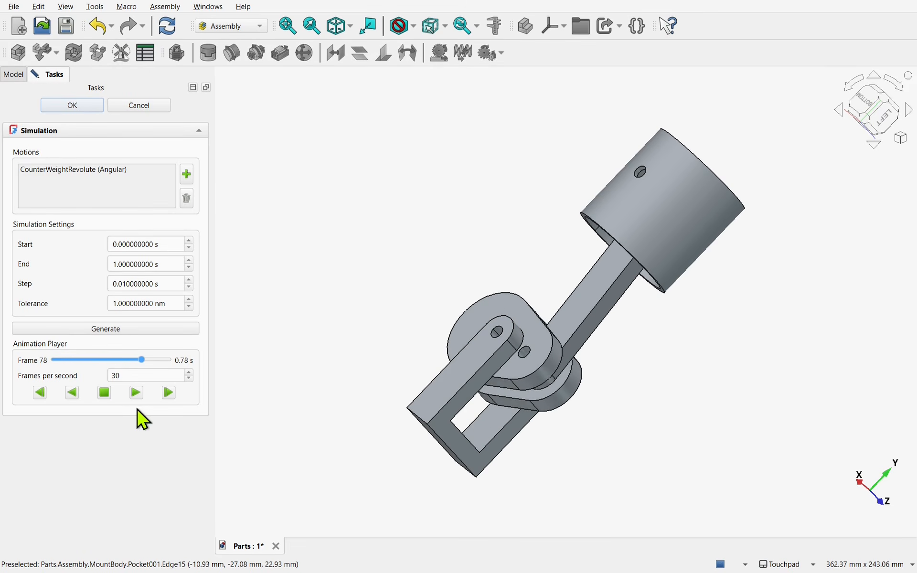
# Step: Return the playback rate to 60 frames per second, play the animation and stop it
pyautogui.write('60')
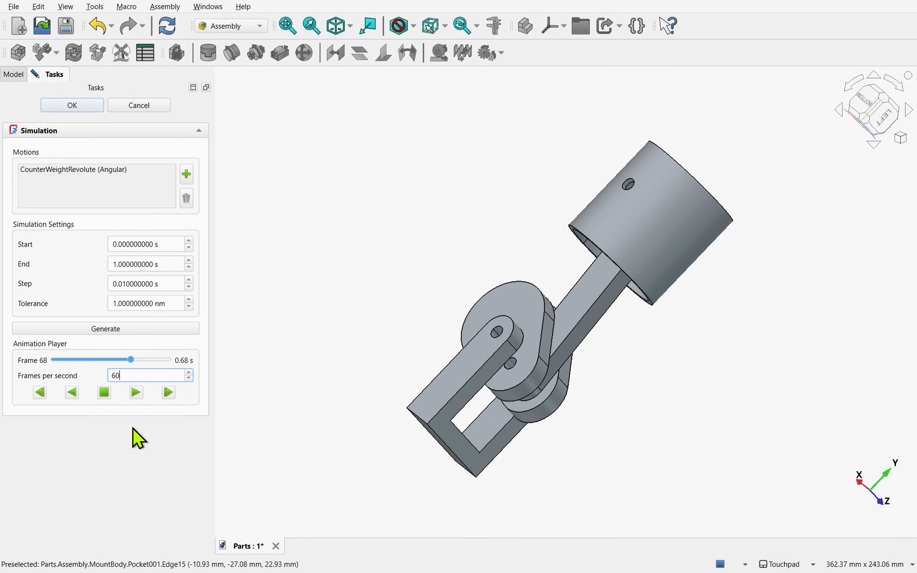
pyautogui.click(137, 397)
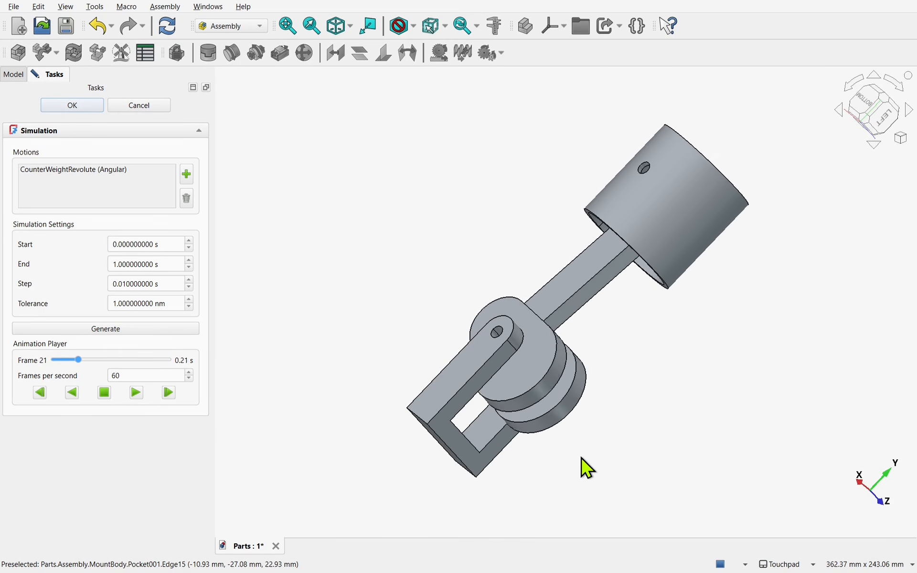
pyautogui.click(105, 394)
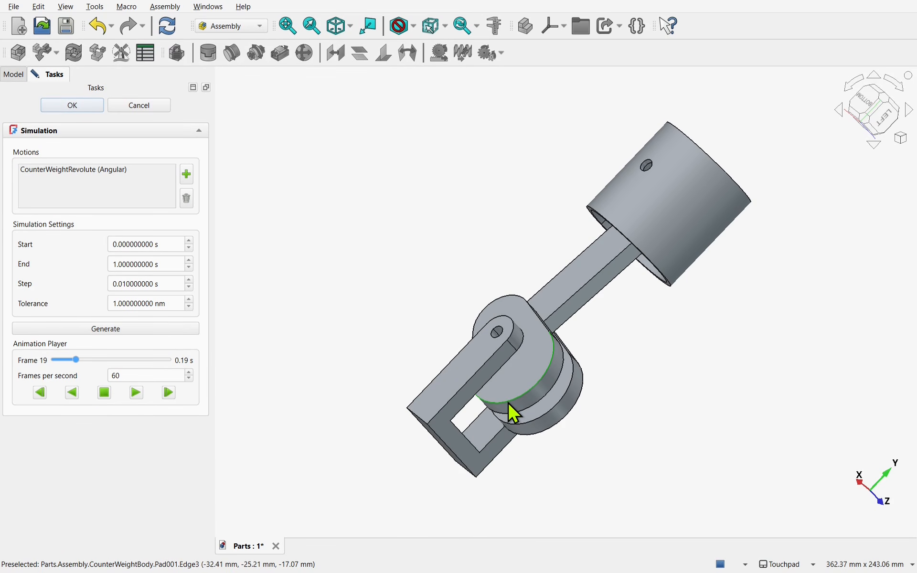
# Step: Change the CounterWeightRevolute motion's formula to 4 * pi * time, regenerate the simulation, and play and stop the animation
pyautogui.doubleClick(99, 171)
pyautogui.doubleClick(175, 245)
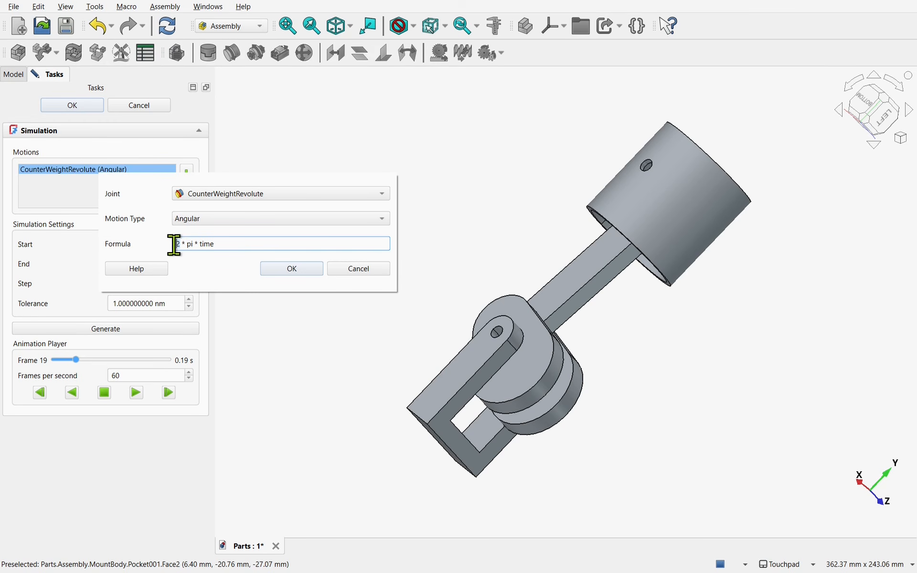
pyautogui.write('4')
pyautogui.click(281, 270)
pyautogui.click(152, 331)
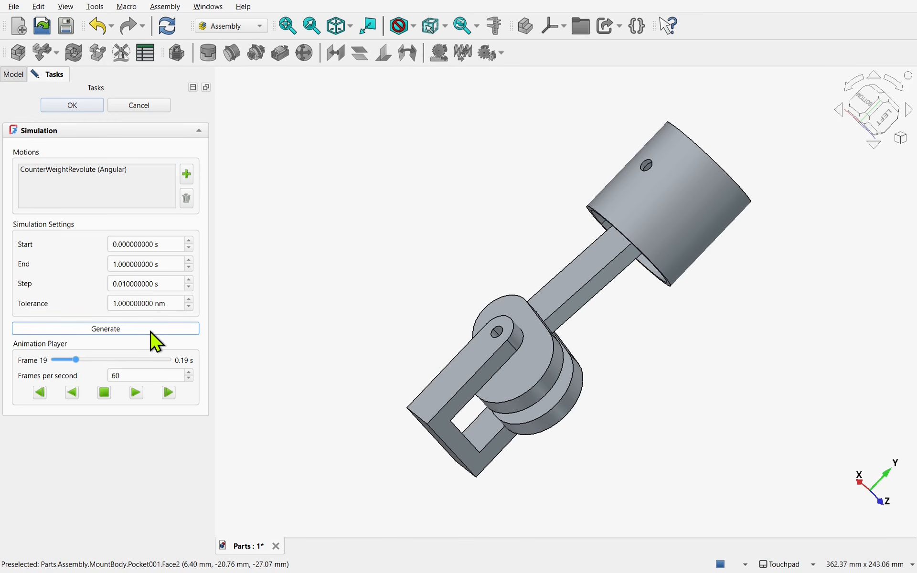
pyautogui.click(138, 393)
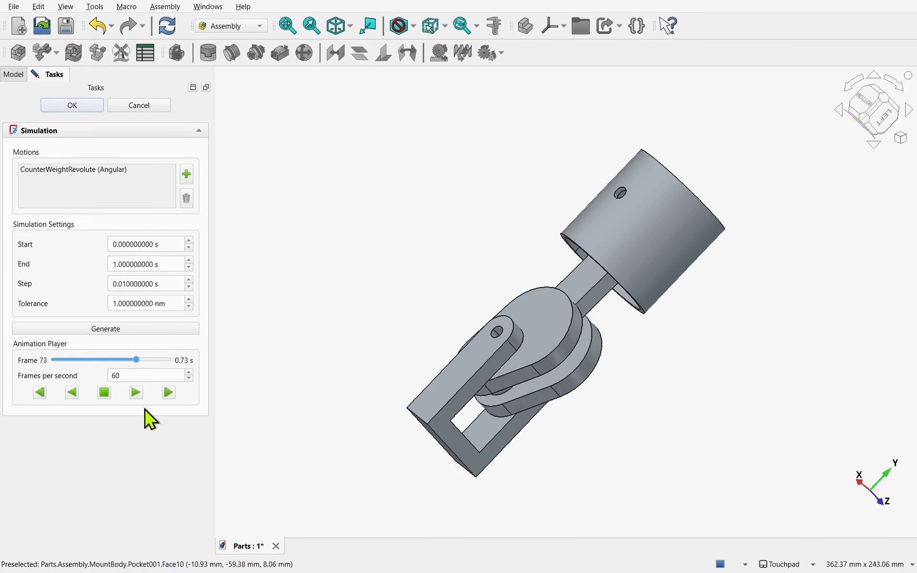
pyautogui.click(104, 394)
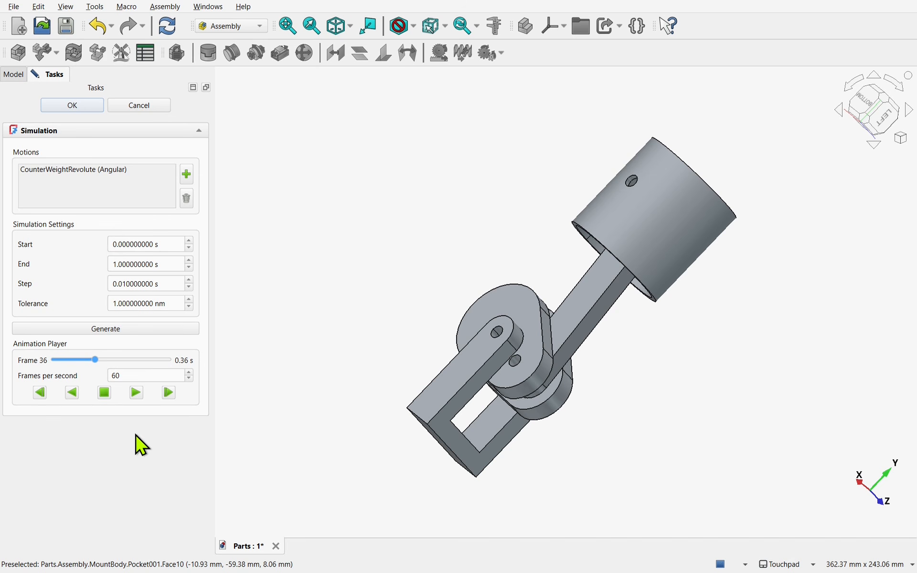